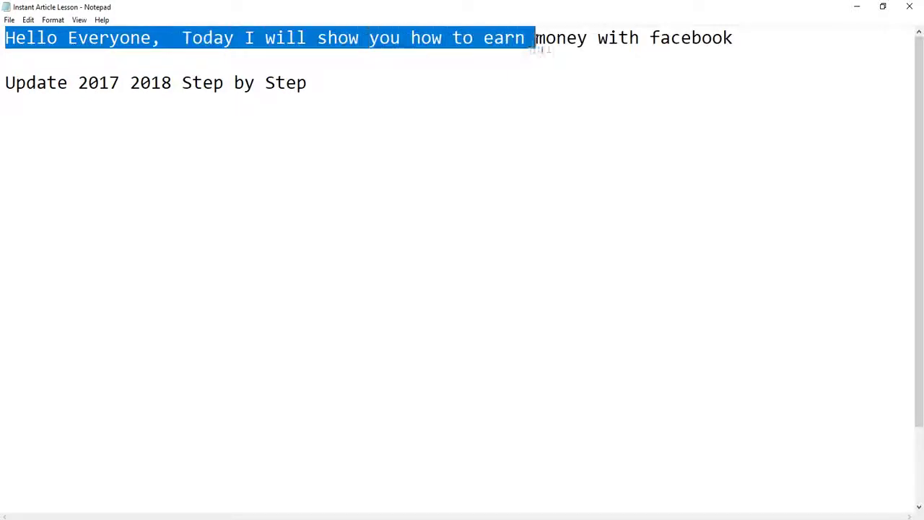
- Add the lines "After posting 10 article to website" and "Now Step 3 how prepare website for good looking" below the existing notes
left_click(432, 126)
type("Now")
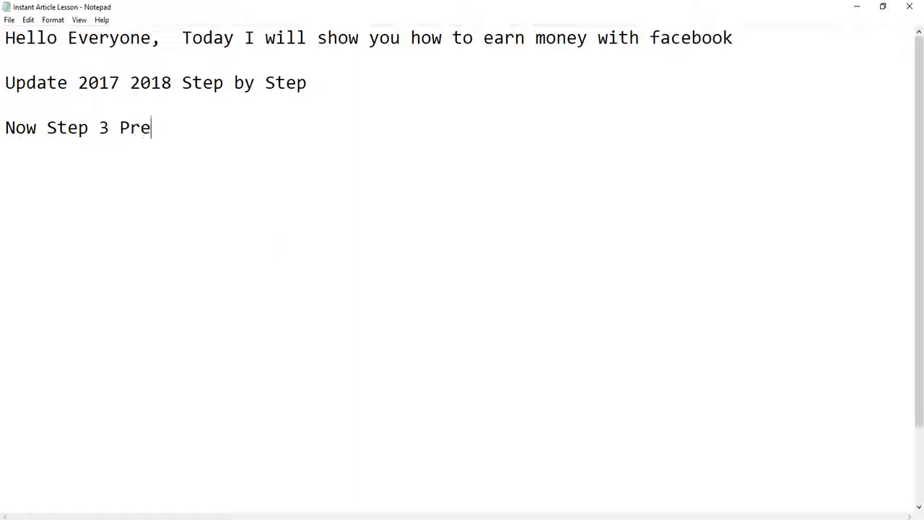
type("Step 3 Prepare")
key("Return")
key("Return")
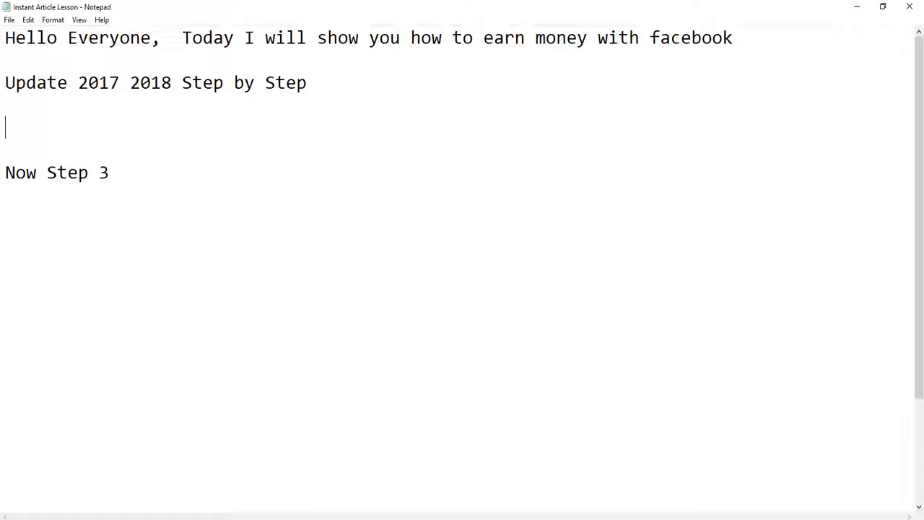
type("After ")
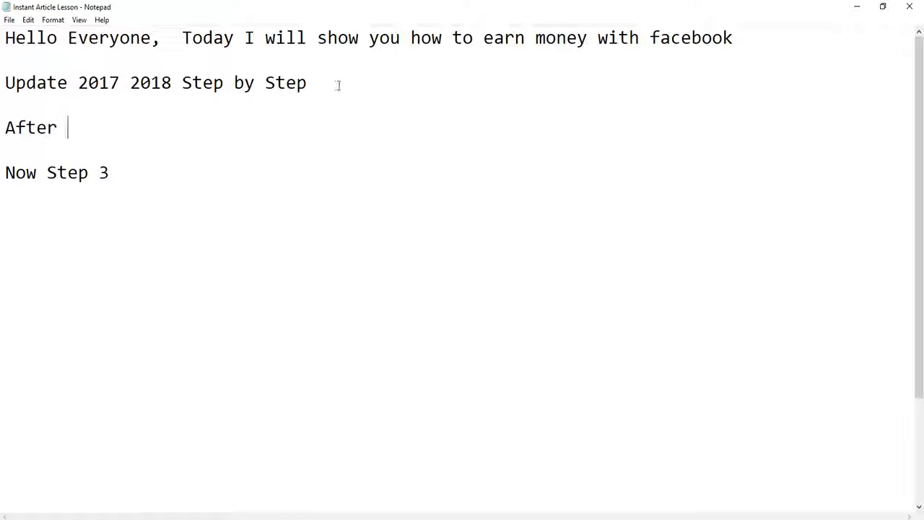
type("posting 10 article to website")
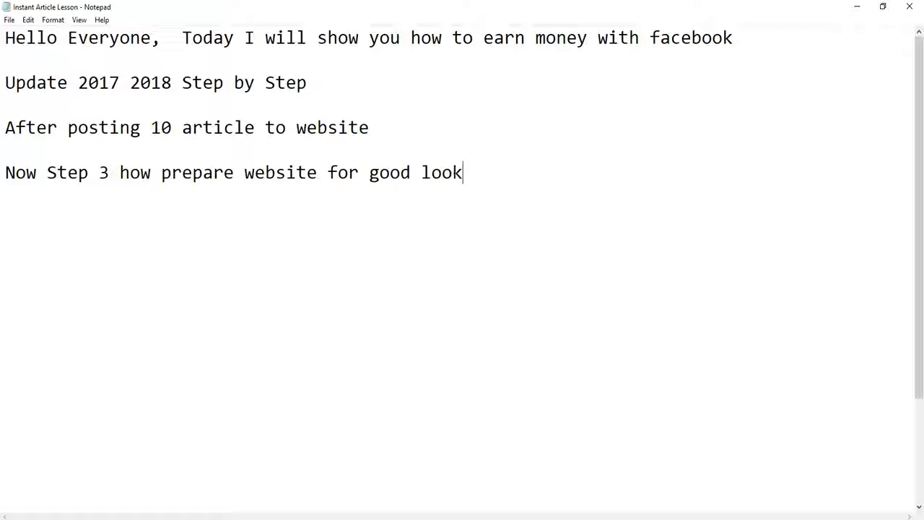
type("ing")
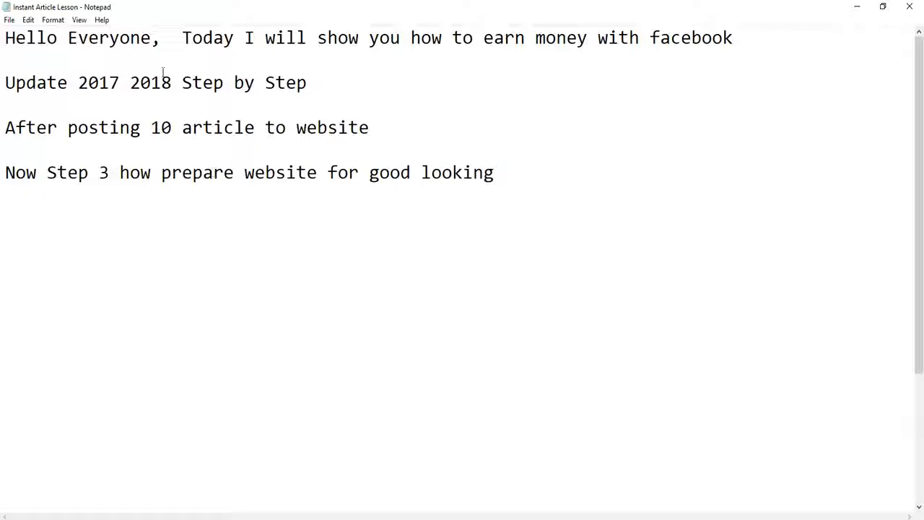
- Minimize the notes, switch to the Opera browser and open blogger.com
left_click(857, 7)
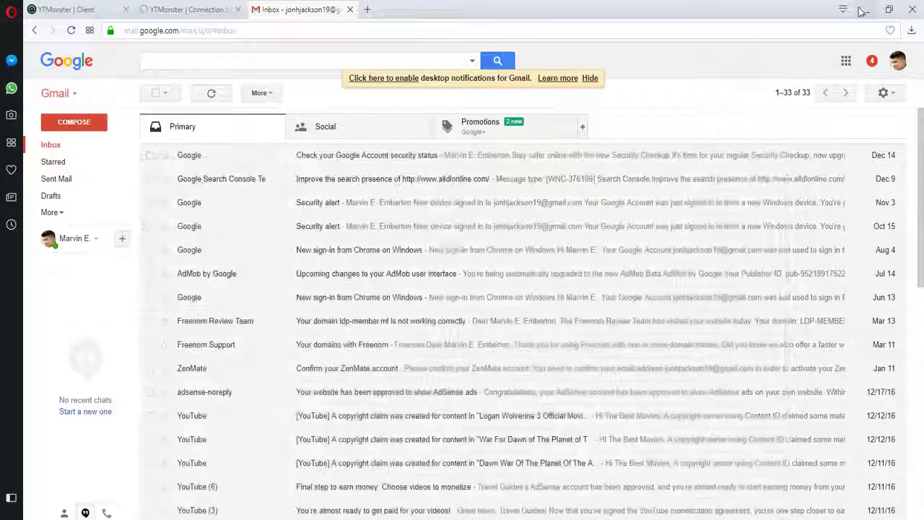
left_click(328, 33)
type("blogger.com")
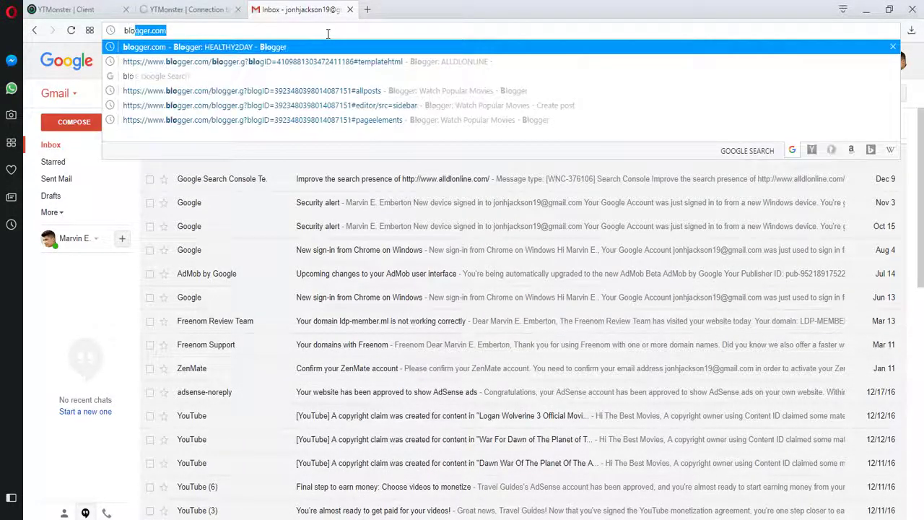
key("Return")
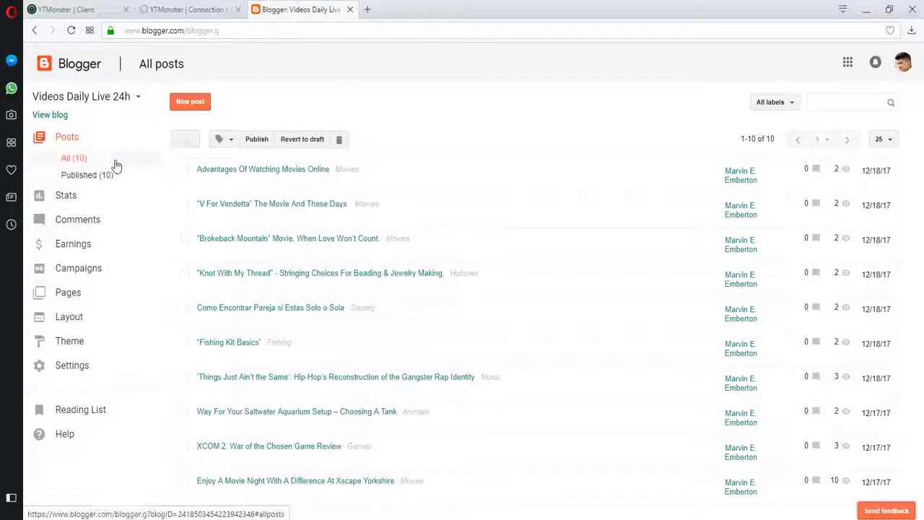
- View the live Videos Daily Live 24h blog's home page, then return to the Blogger dashboard
left_click(57, 117)
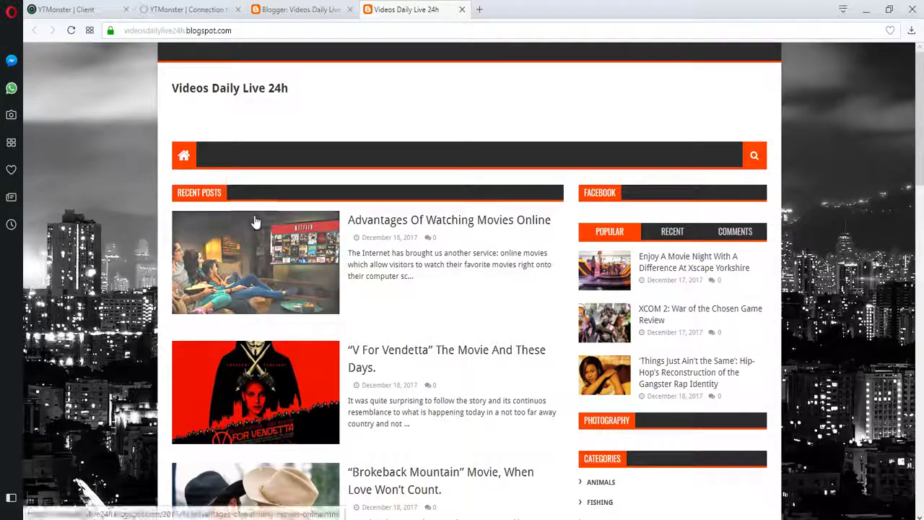
left_click_drag(923, 133, 901, 99)
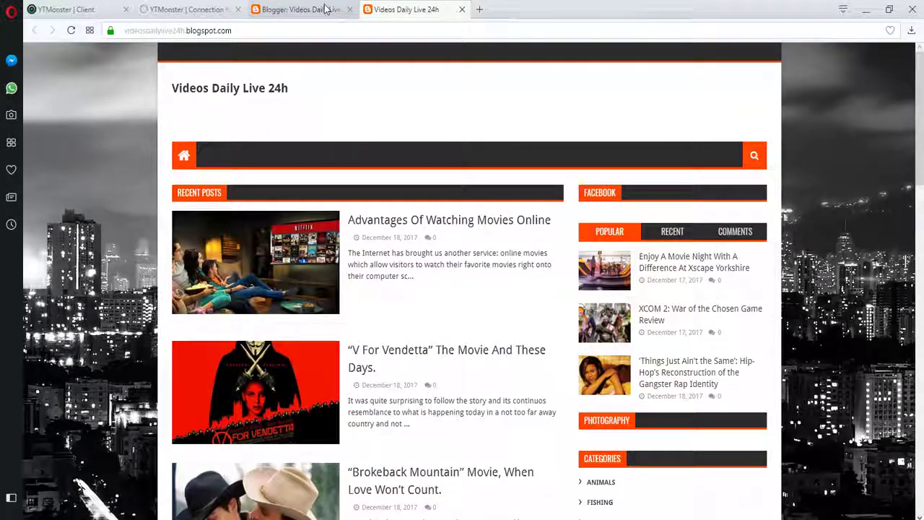
left_click(297, 9)
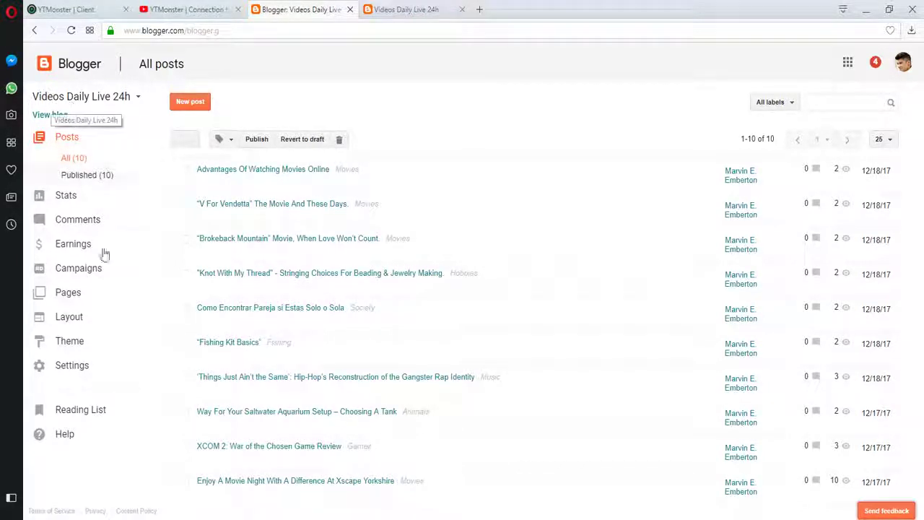
- Open the blog's layout and remove the Follow by Email gadget from Sidebar Right (B)
left_click(72, 346)
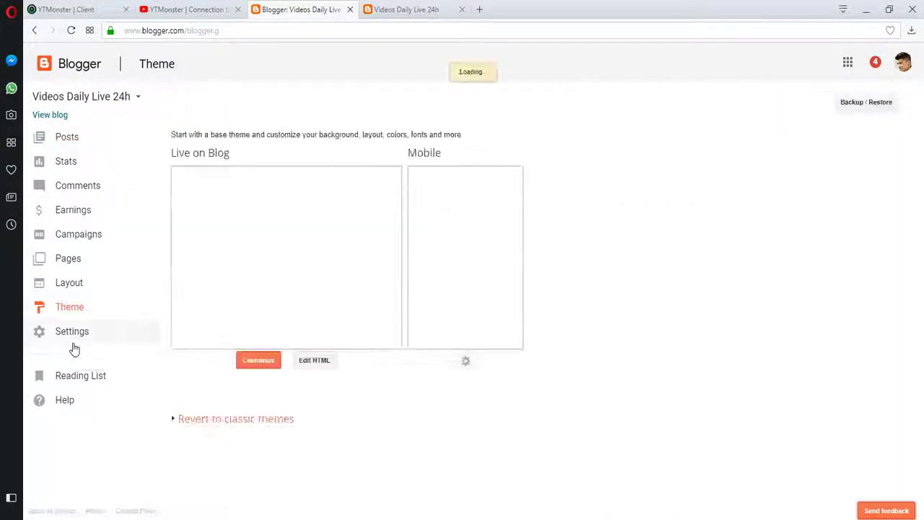
left_click(70, 288)
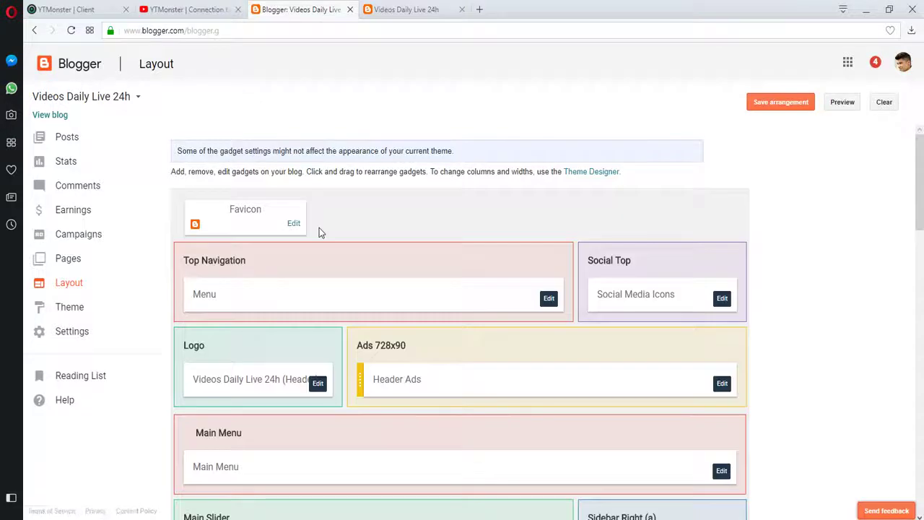
scroll(921, 206, "down", 3)
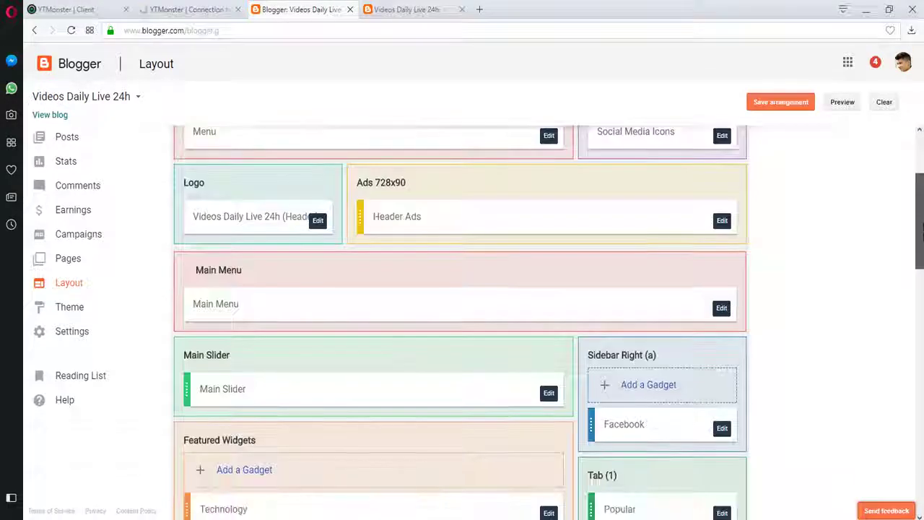
scroll(920, 206, "up", 2)
left_click_drag(921, 206, 922, 357)
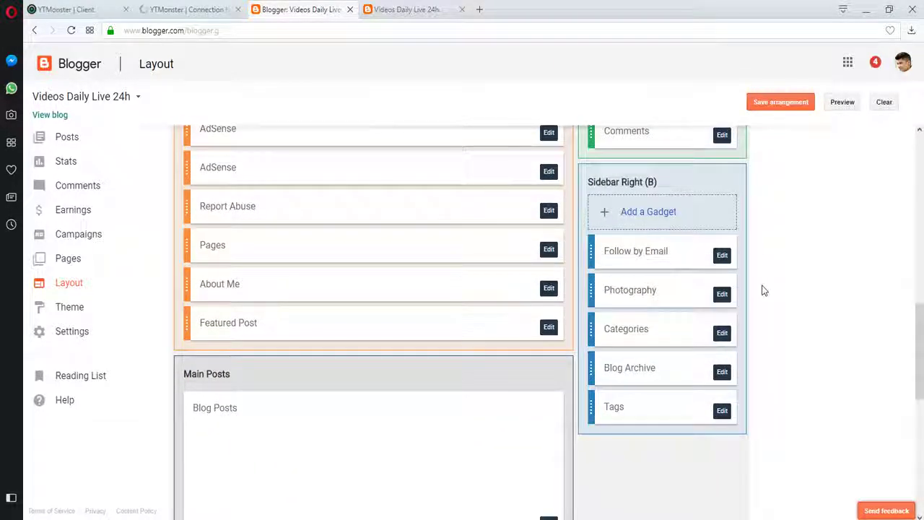
left_click(723, 257)
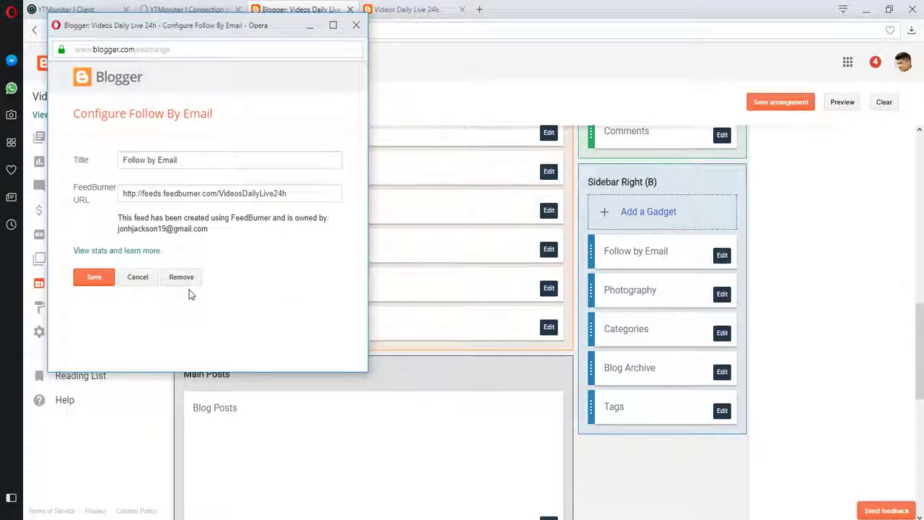
left_click(185, 280)
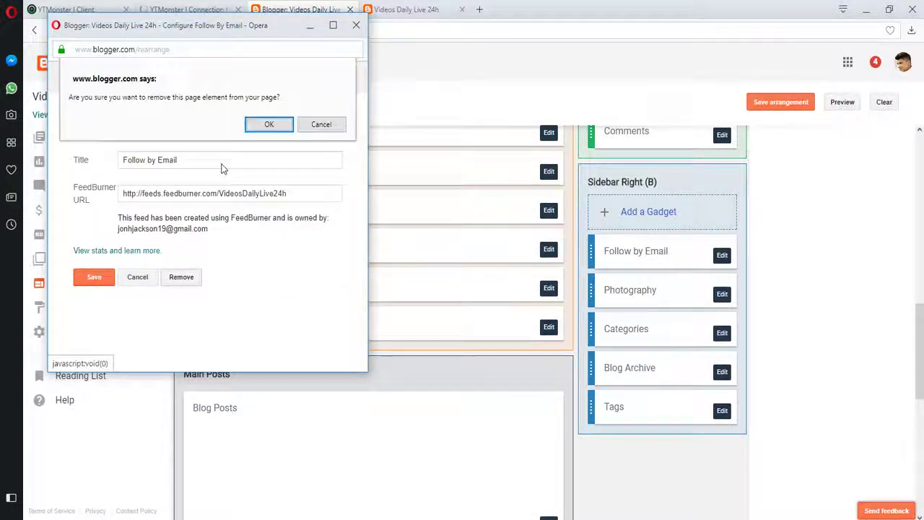
left_click(267, 124)
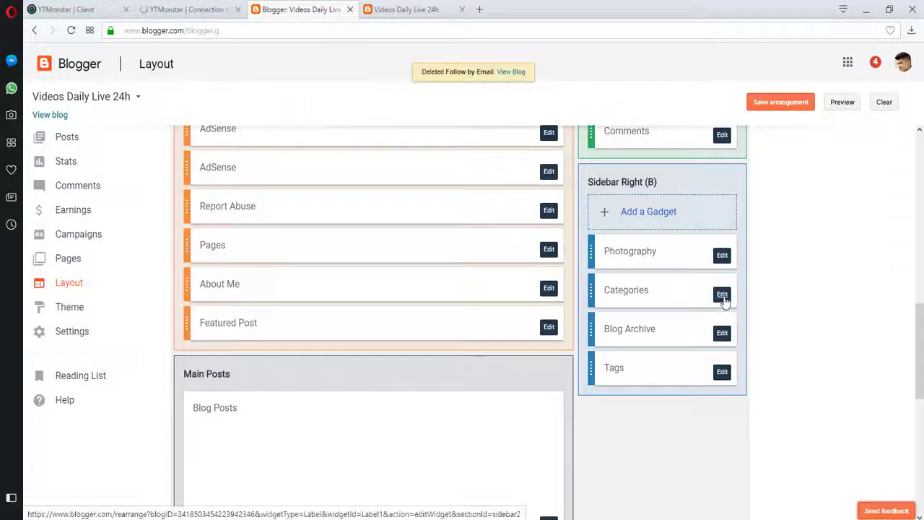
- Remove the Blog Archive gadget from Sidebar Right (B)
left_click(722, 294)
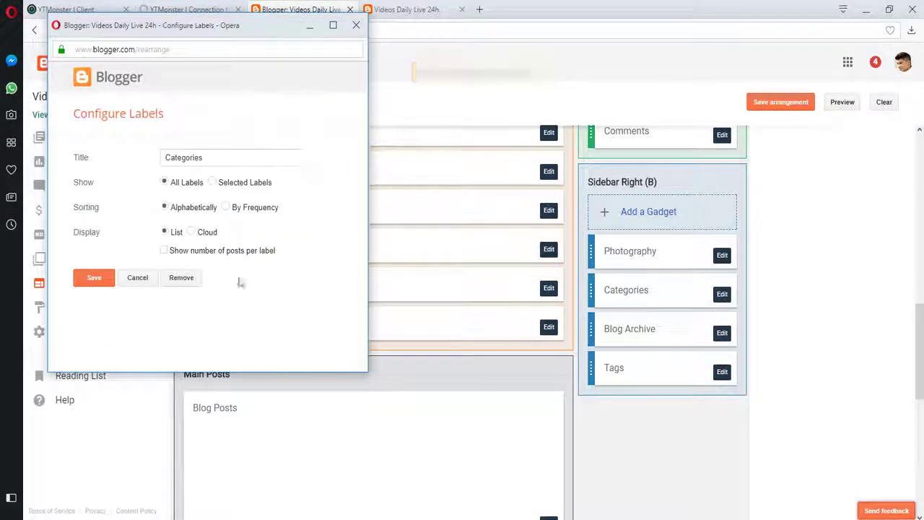
left_click(146, 282)
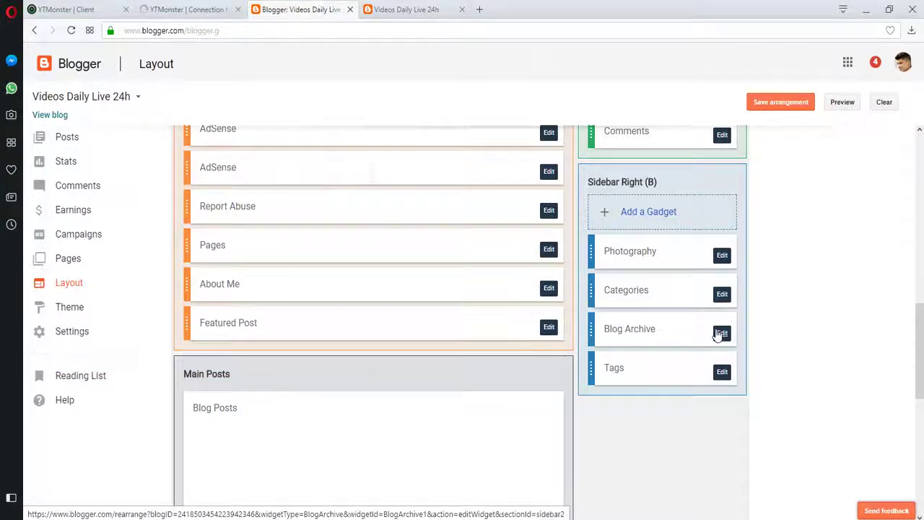
left_click(722, 332)
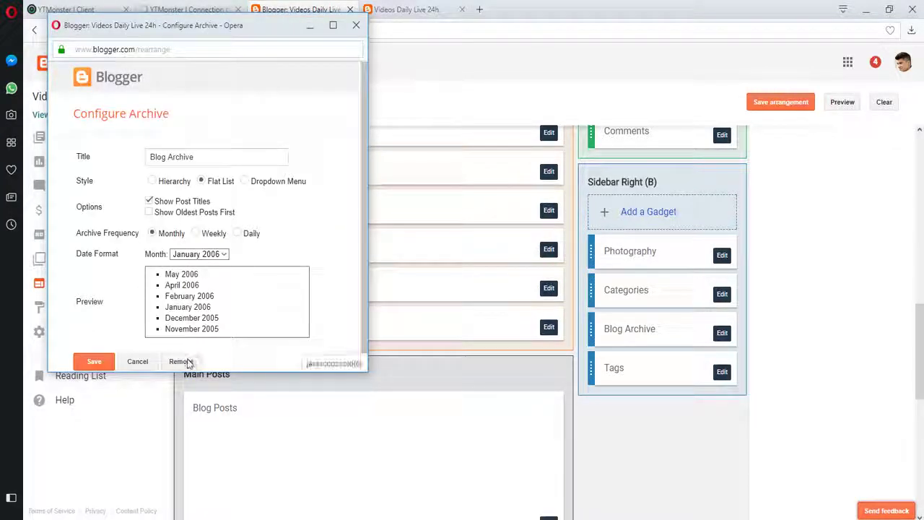
left_click(185, 361)
left_click(268, 126)
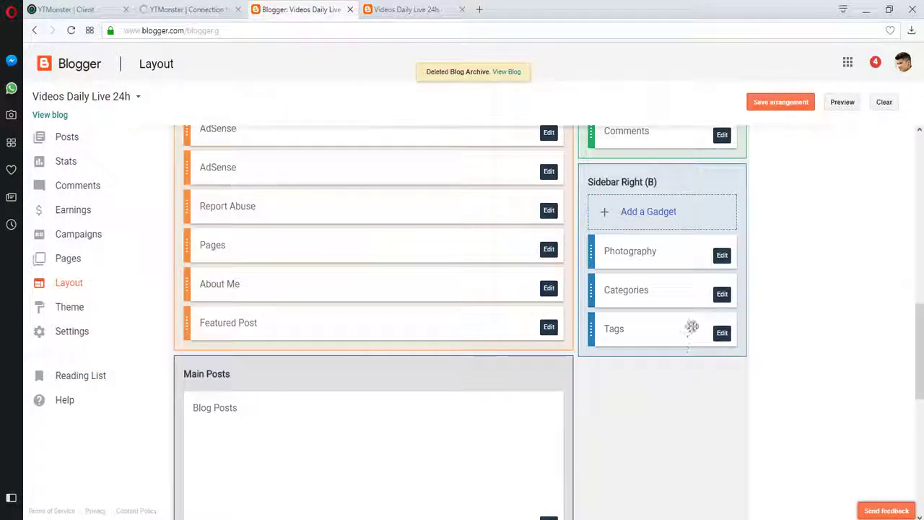
- Remove the Tags and Photography gadgets from Sidebar Right (B)
left_click(721, 335)
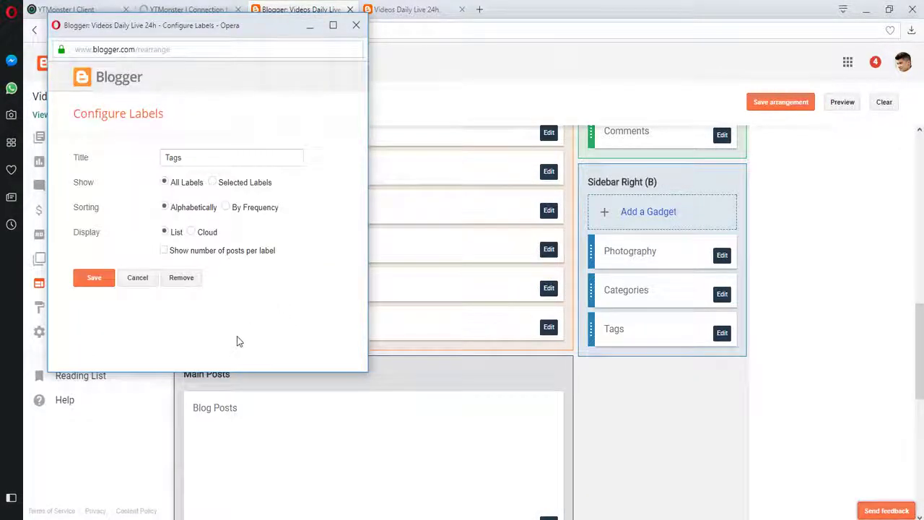
left_click(182, 279)
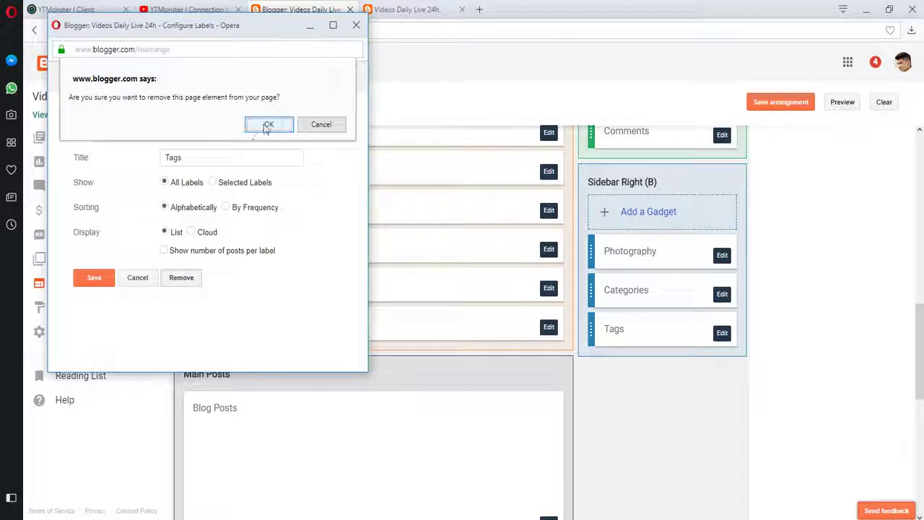
left_click(265, 124)
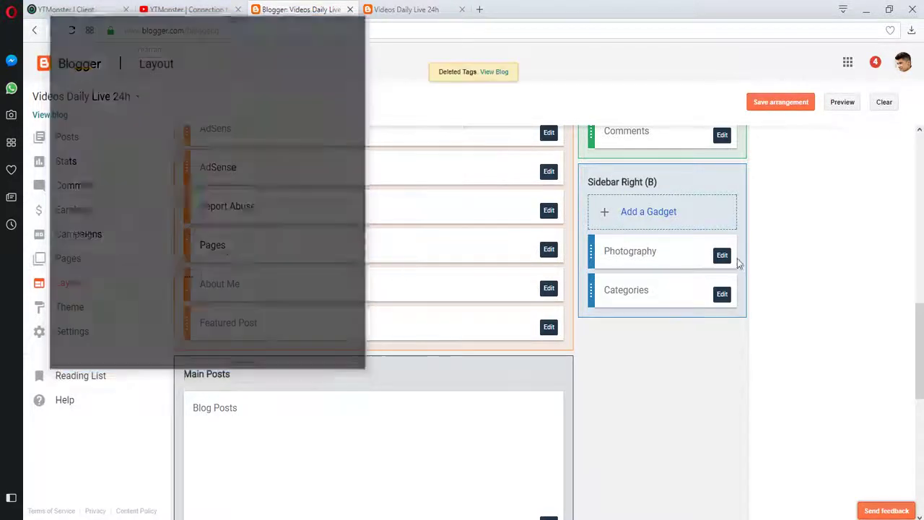
left_click(725, 258)
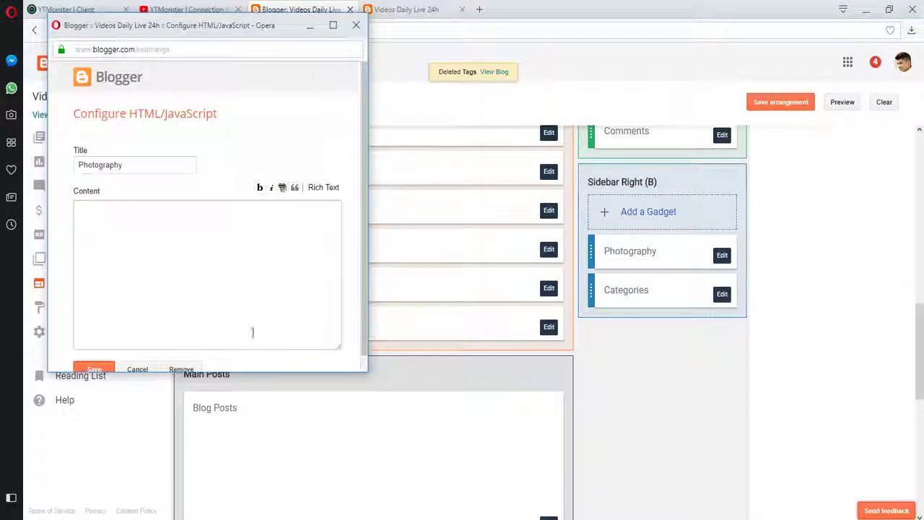
left_click(181, 369)
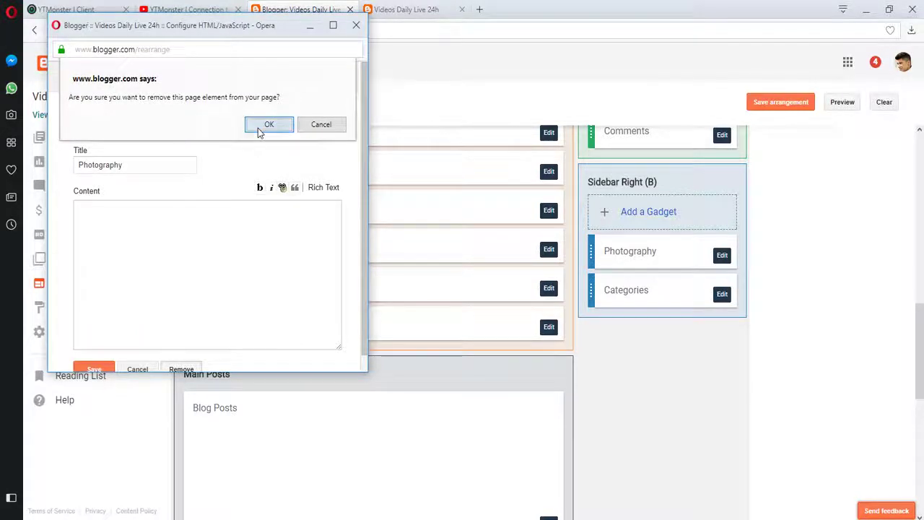
left_click(268, 124)
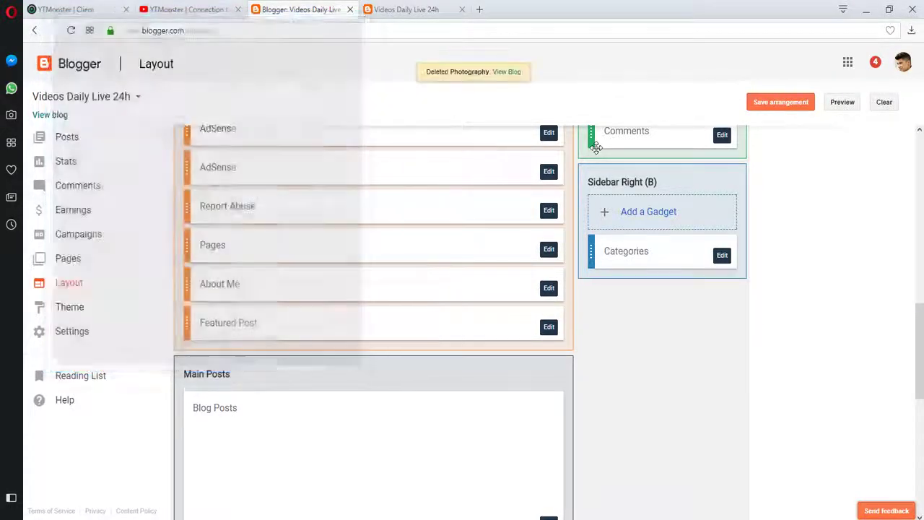
- Move the Categories gadget from Sidebar Right (B) to above Facebook in Sidebar Right (a) and save the arrangement
left_click_drag(919, 325, 920, 273)
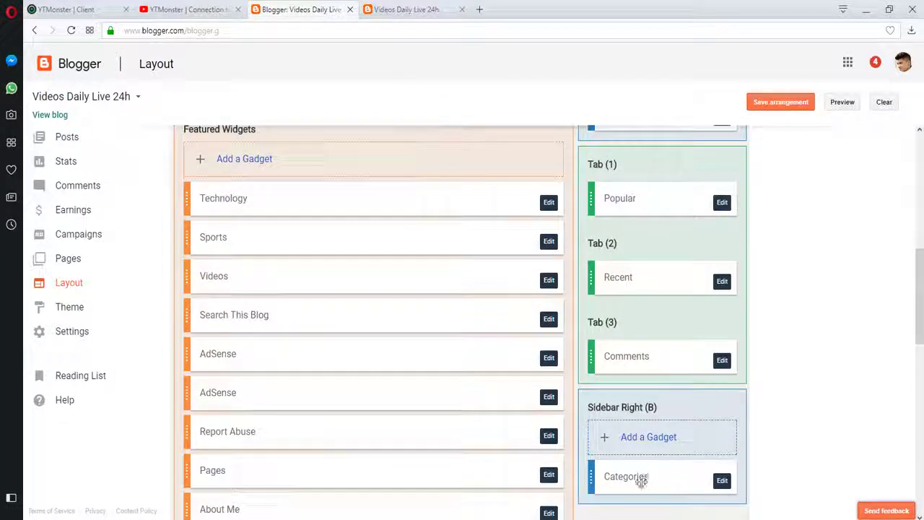
left_click_drag(638, 482, 637, 167)
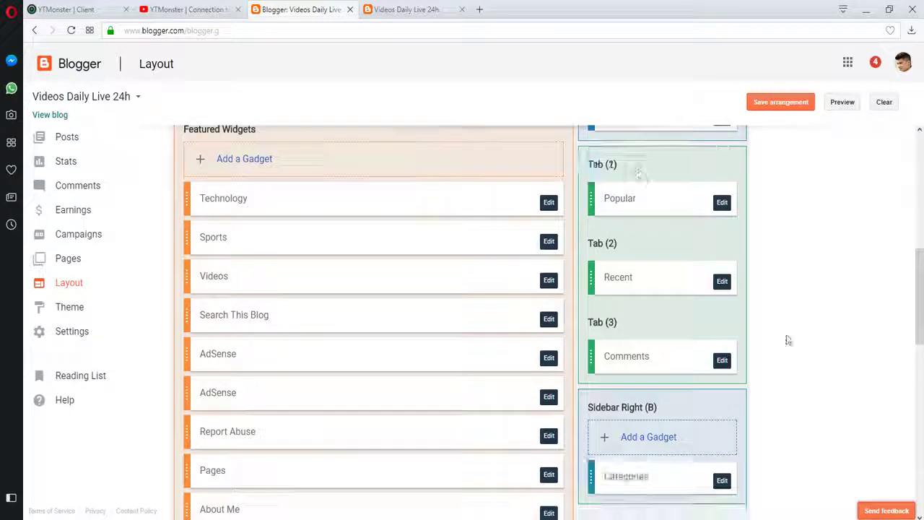
left_click_drag(920, 316, 922, 304)
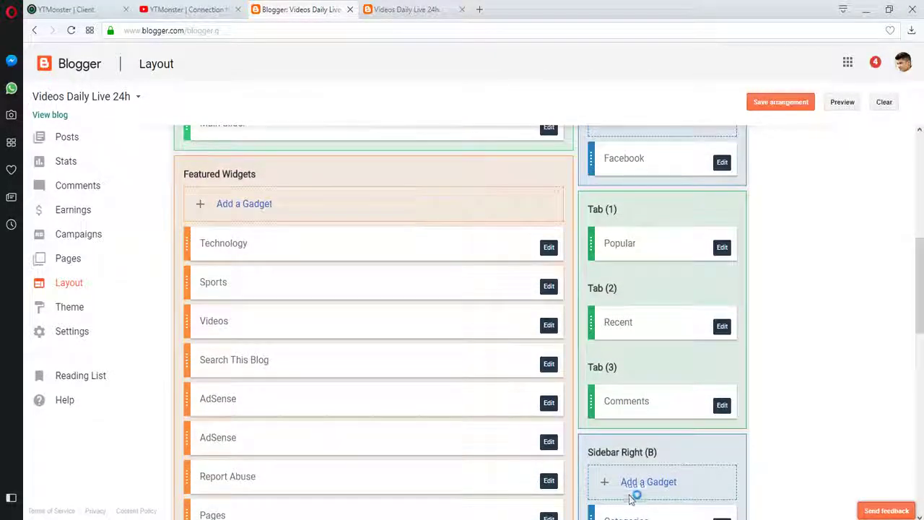
left_click_drag(627, 512, 628, 153)
left_click(787, 106)
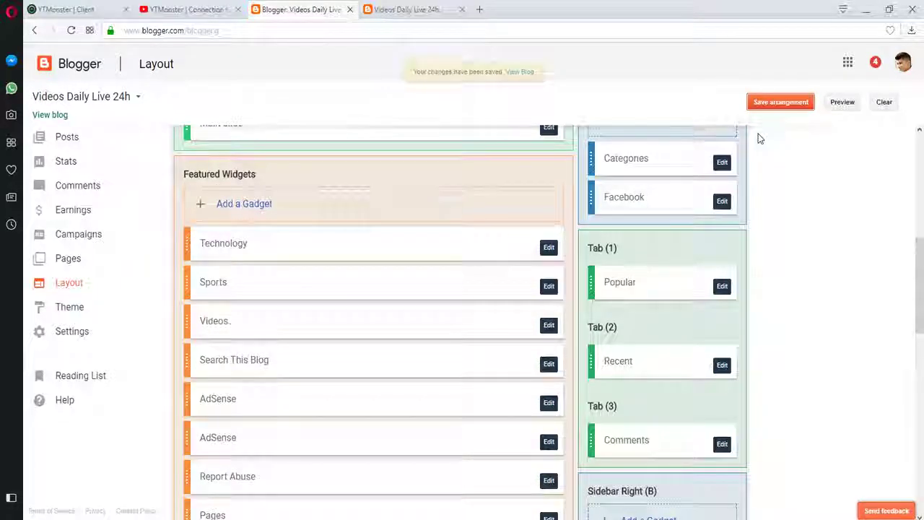
- Reload the live blog's home page and examine its sidebar and the rest of the page
scroll(758, 138, "up", 5)
left_click(394, 10)
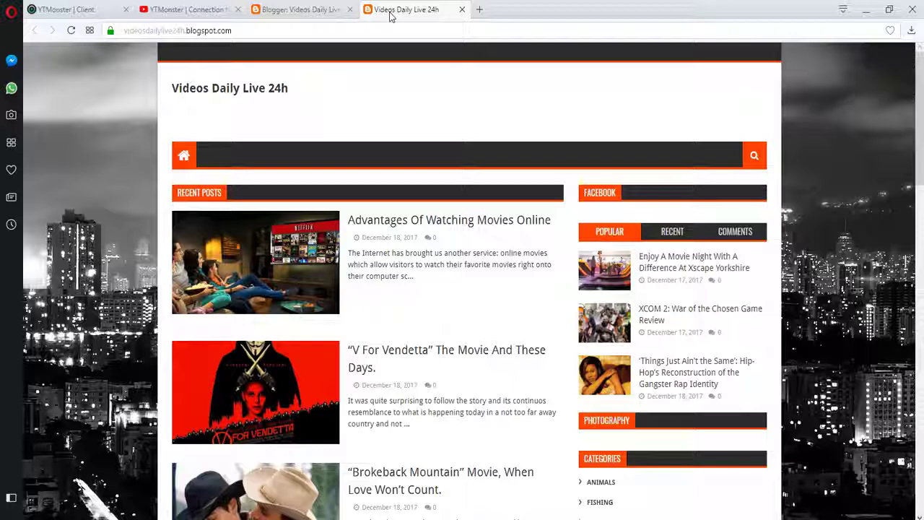
left_click(185, 157)
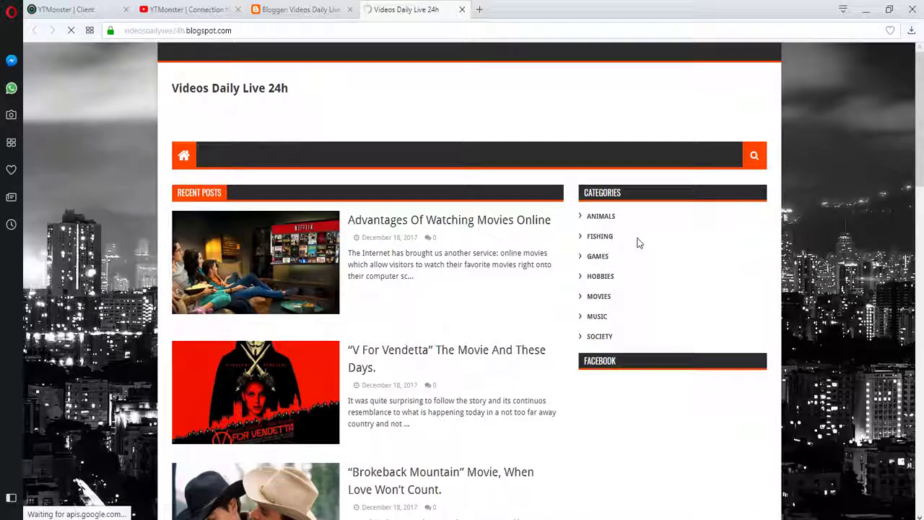
scroll(637, 243, "down", 10)
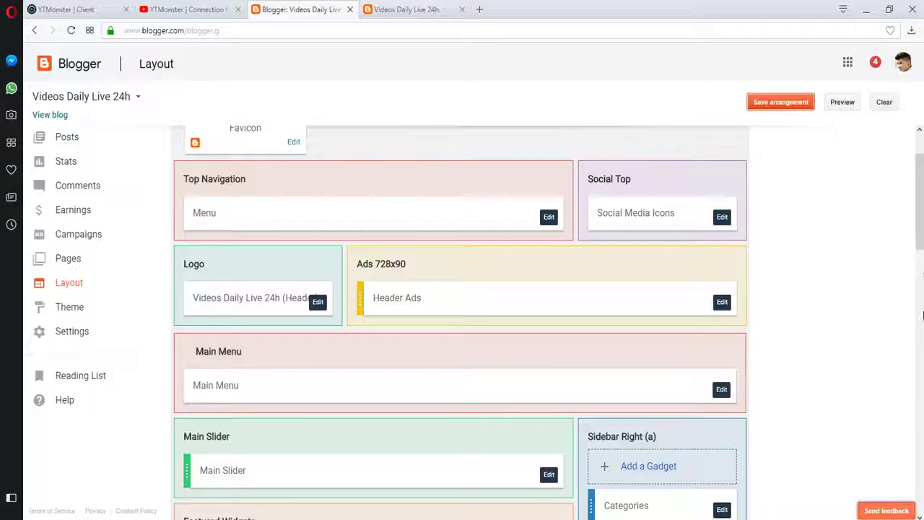
- Remove the second of the two AdSense gadgets, directly above Report Abuse, from the Featured Widgets section
key("ctrl+Tab")
left_click_drag(922, 262, 922, 372)
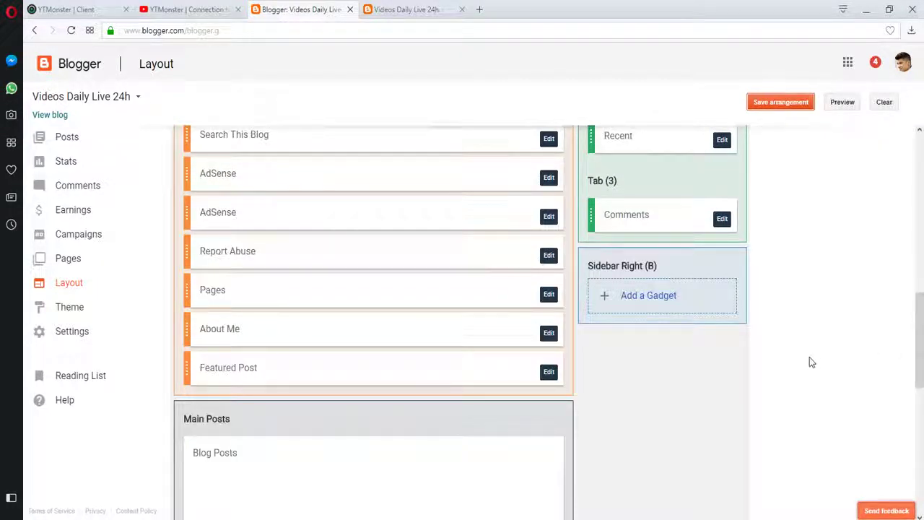
left_click(549, 218)
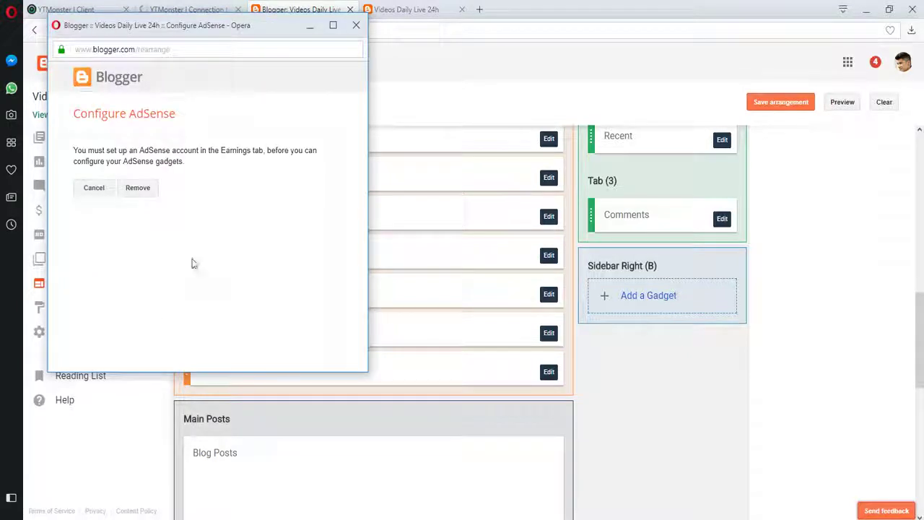
left_click(138, 190)
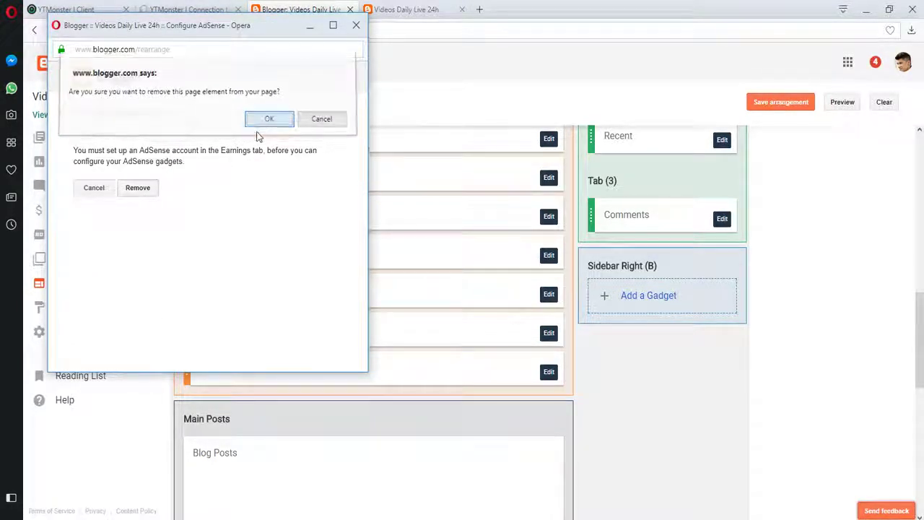
left_click(261, 125)
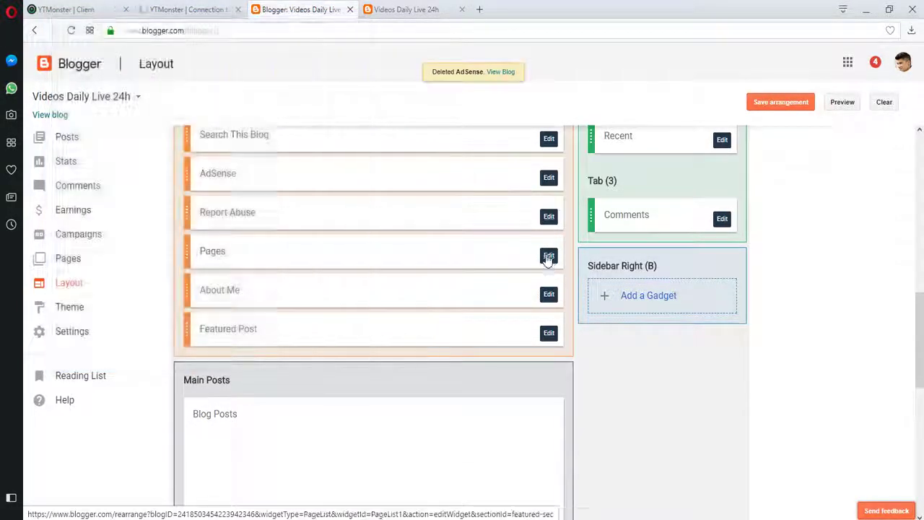
- Remove the Pages and About Me gadgets from the Featured Widgets section
left_click(549, 256)
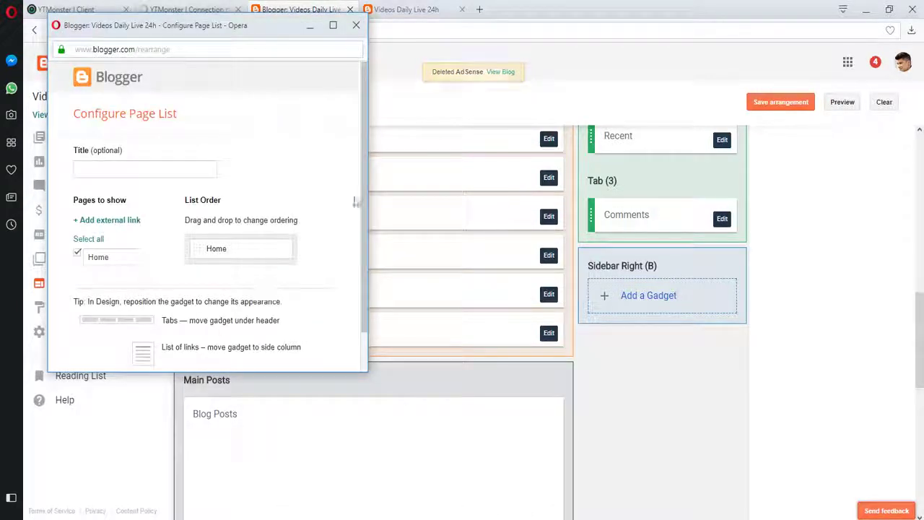
left_click_drag(364, 198, 353, 366)
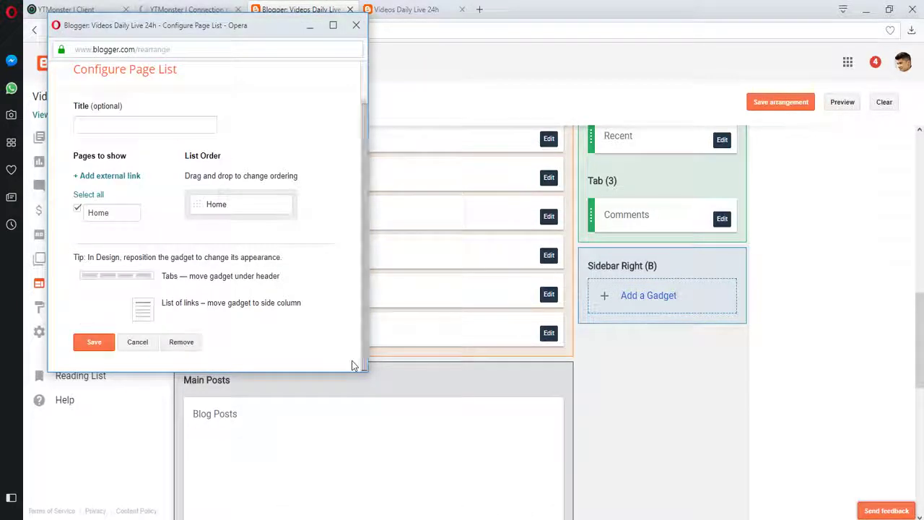
left_click(181, 343)
left_click(269, 122)
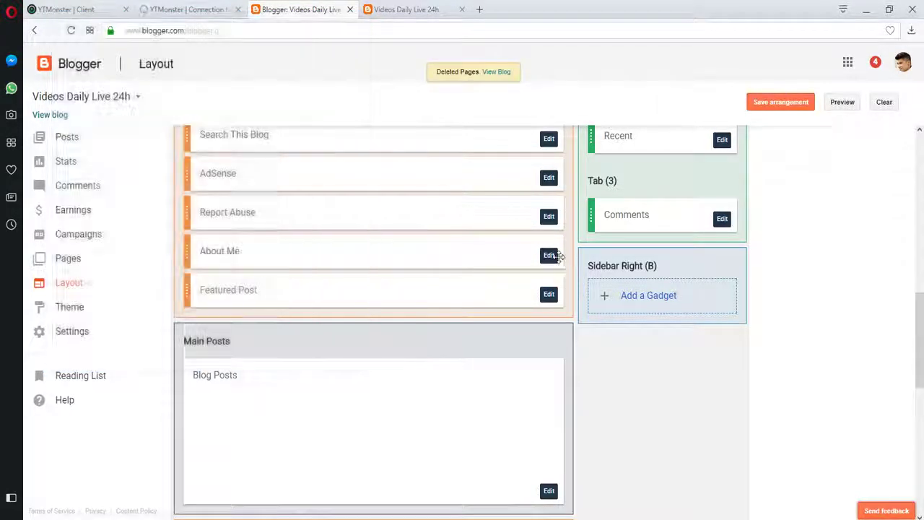
left_click(548, 256)
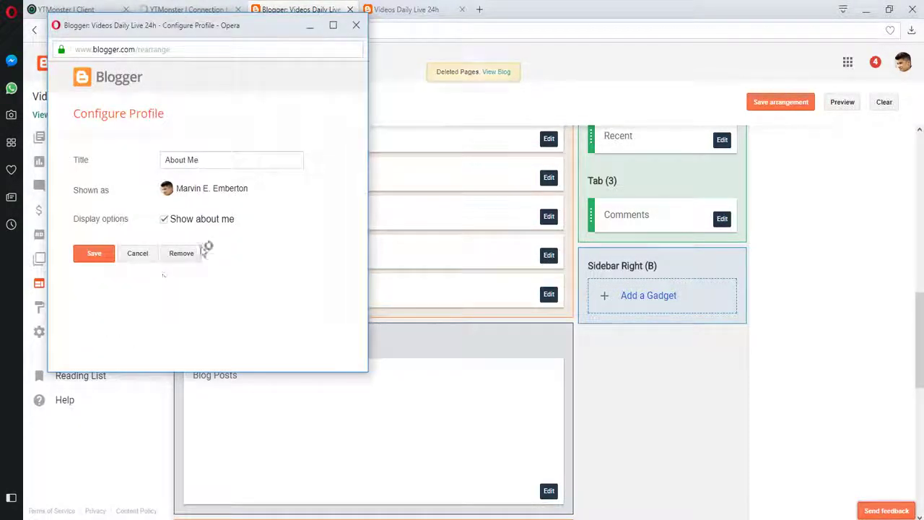
left_click(201, 251)
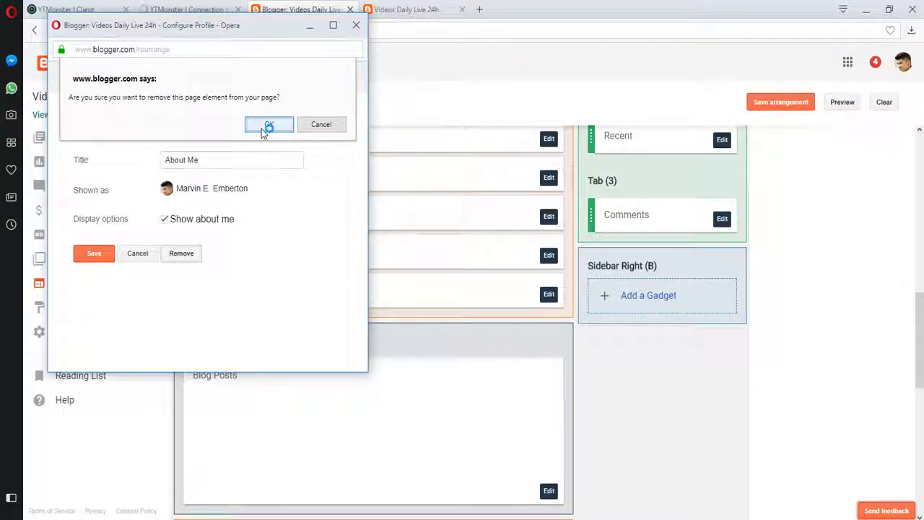
- Examine the Featured Post gadget's snippet options and post list, and close the gadget settings without saving
left_click(549, 256)
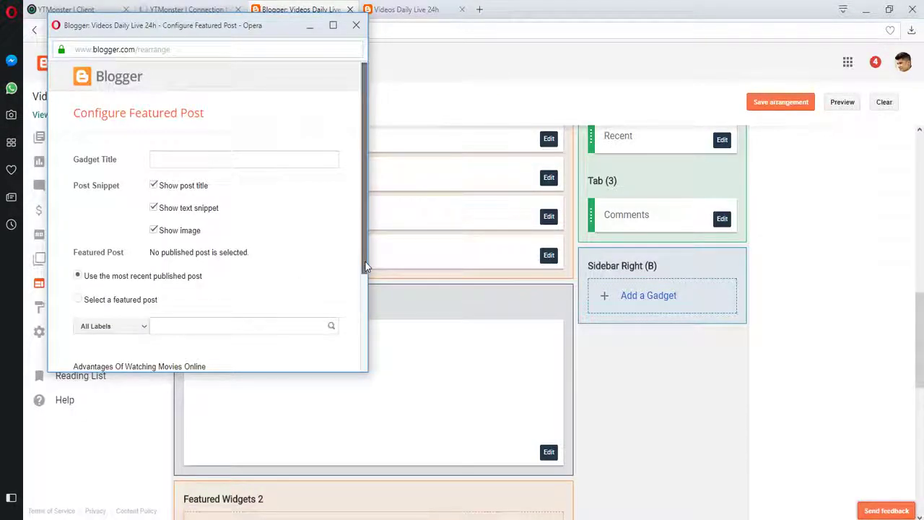
scroll(365, 260, "down", 3)
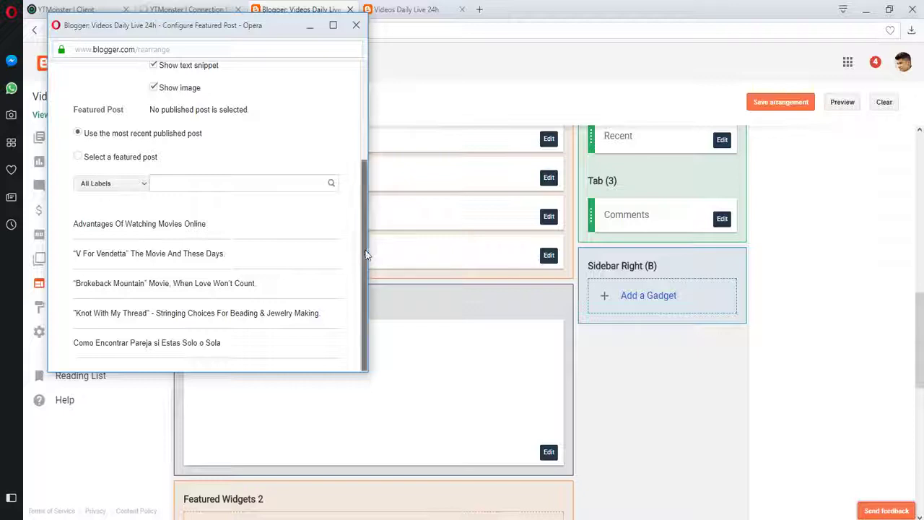
left_click_drag(364, 255, 364, 120)
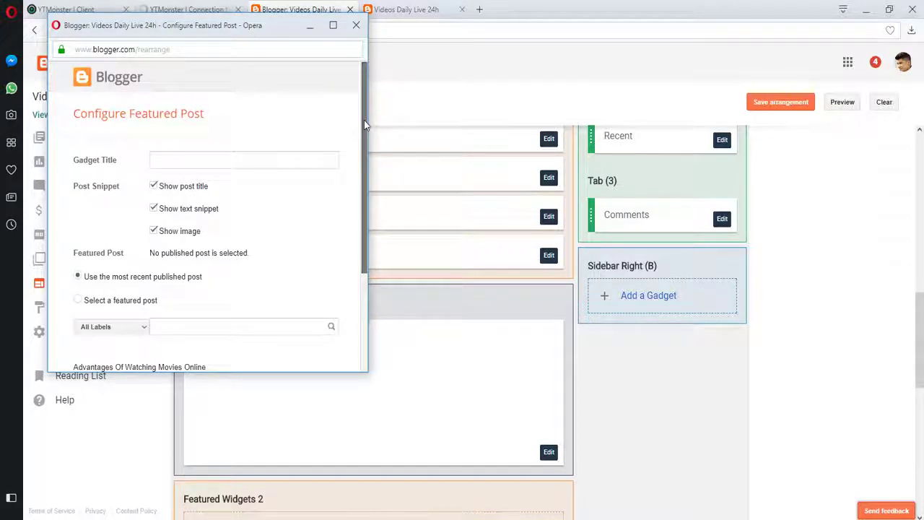
scroll(363, 120, "down", 3)
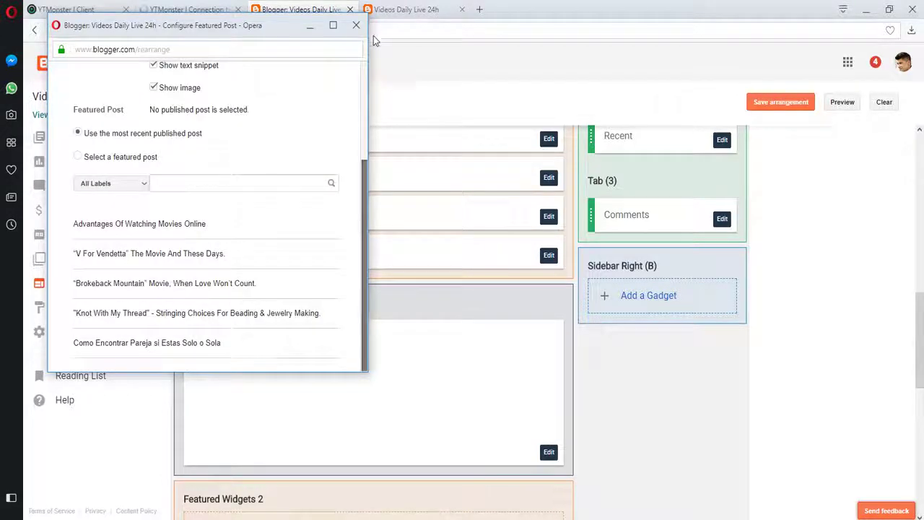
scroll(361, 52, "up", 3)
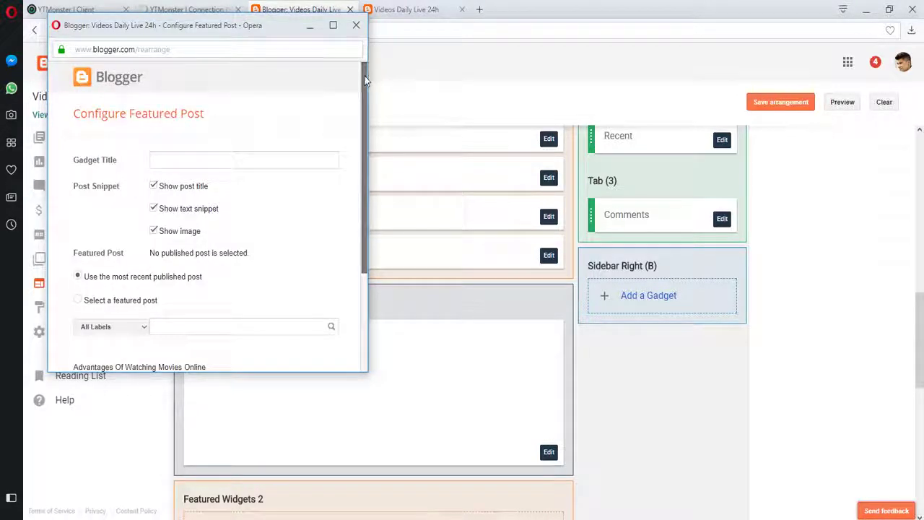
left_click(356, 24)
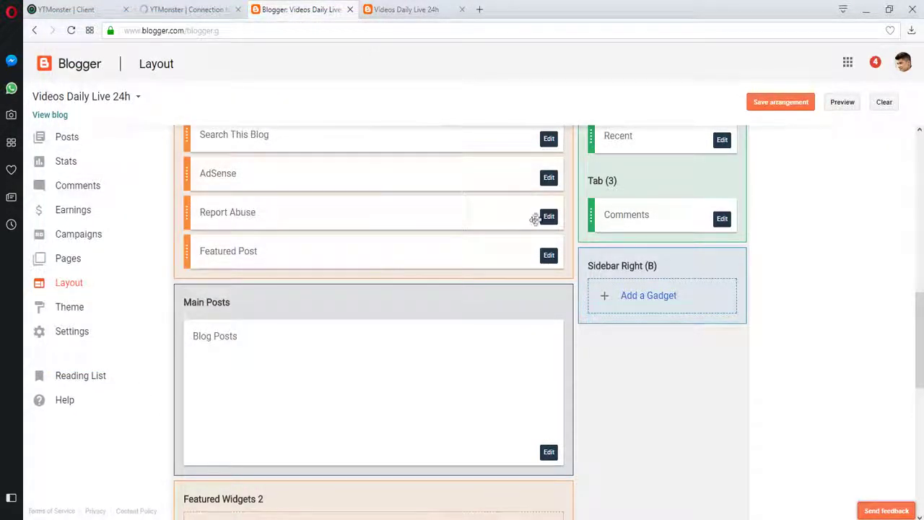
left_click(547, 219)
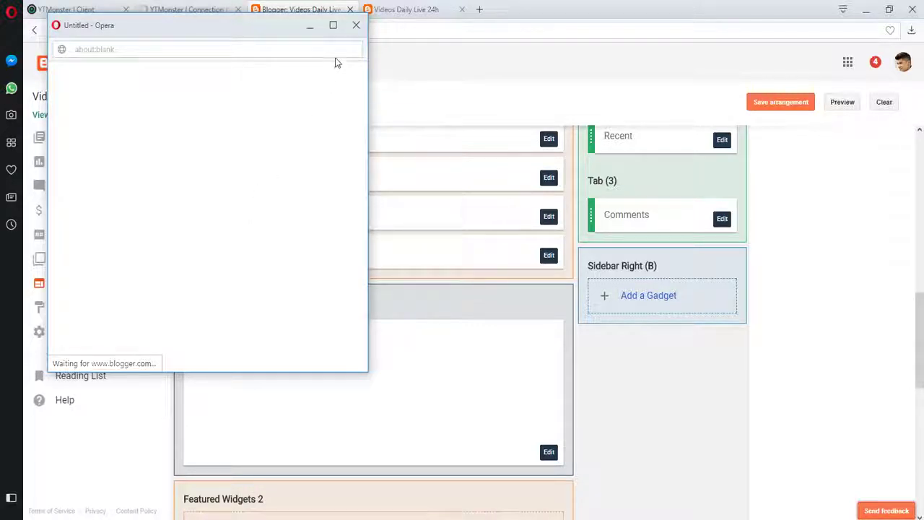
left_click(356, 24)
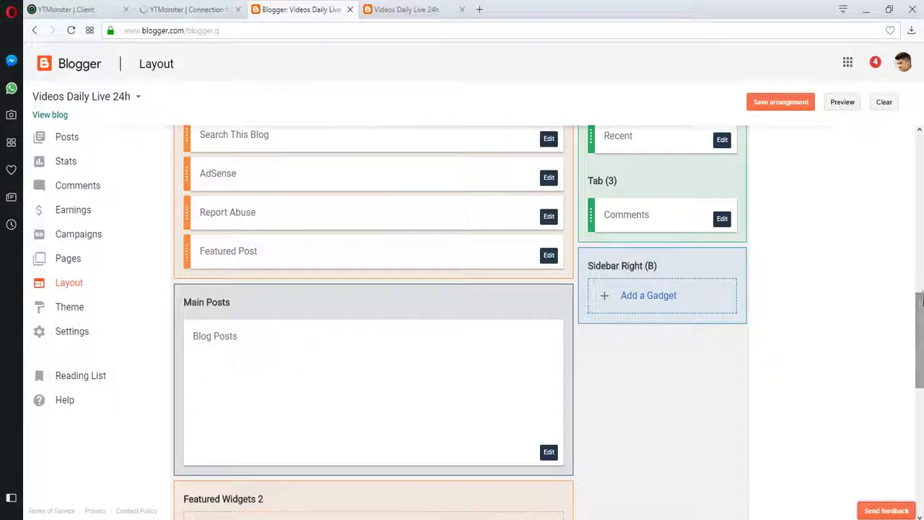
- Remove the Search This Blog gadget from the Featured Widgets section
left_click_drag(920, 299, 922, 265)
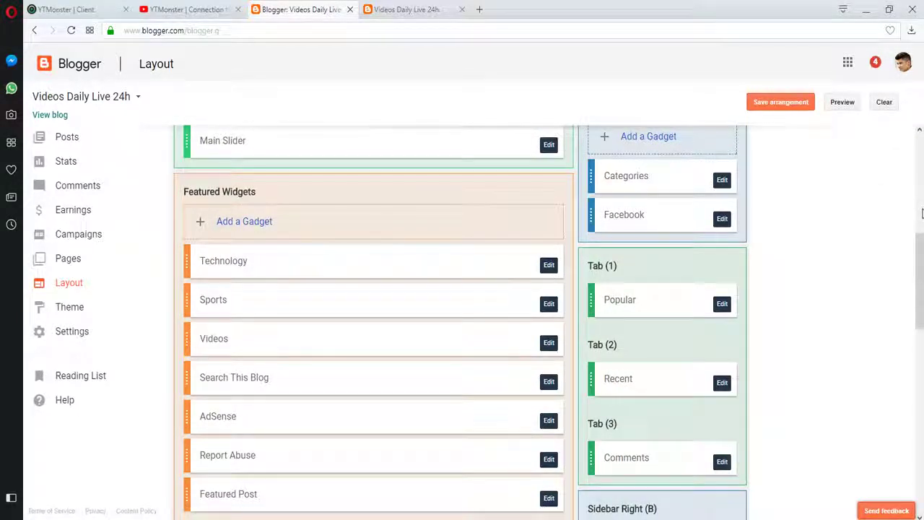
left_click_drag(922, 213, 901, 287)
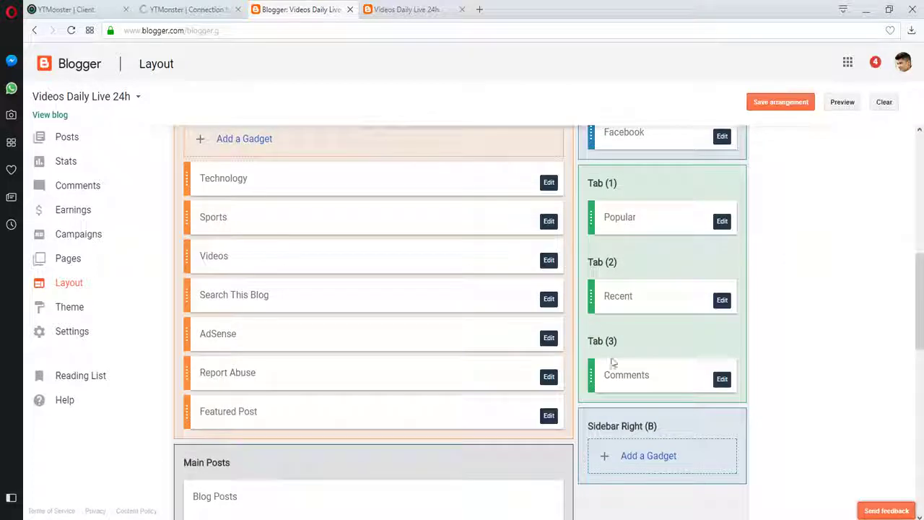
left_click(549, 299)
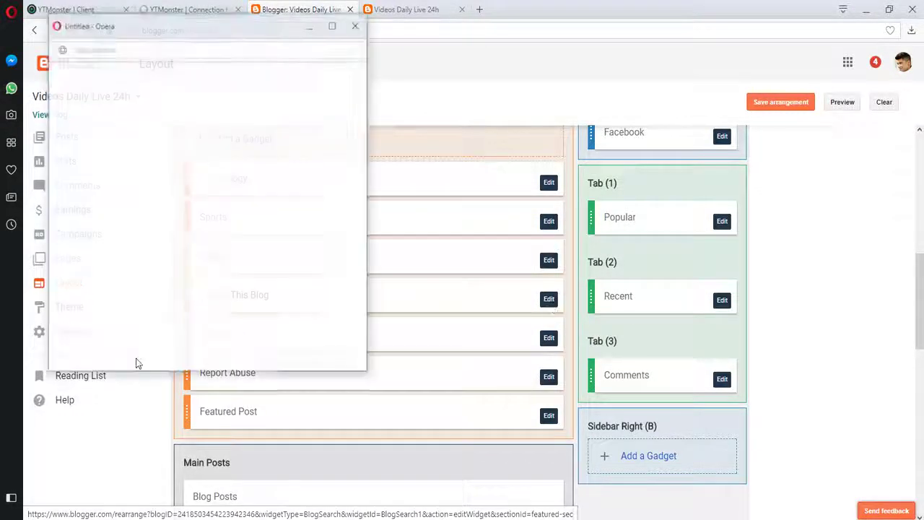
left_click(184, 209)
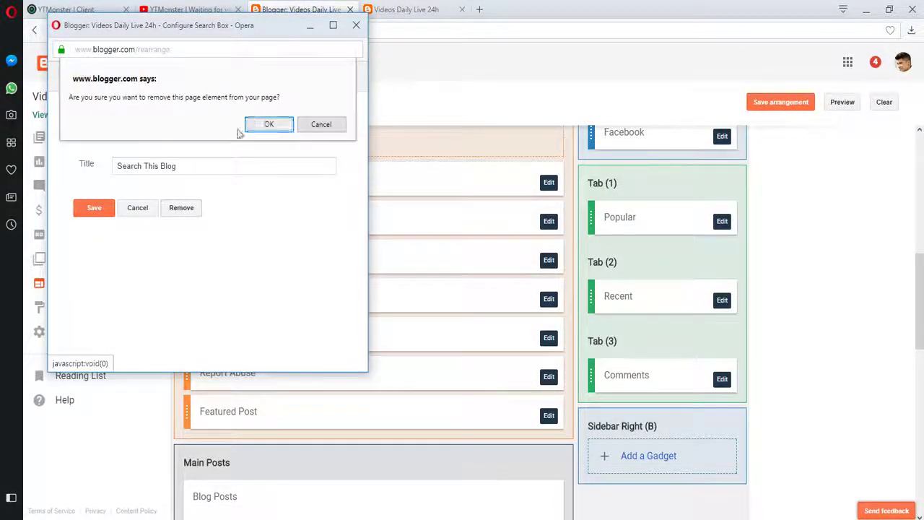
left_click(268, 126)
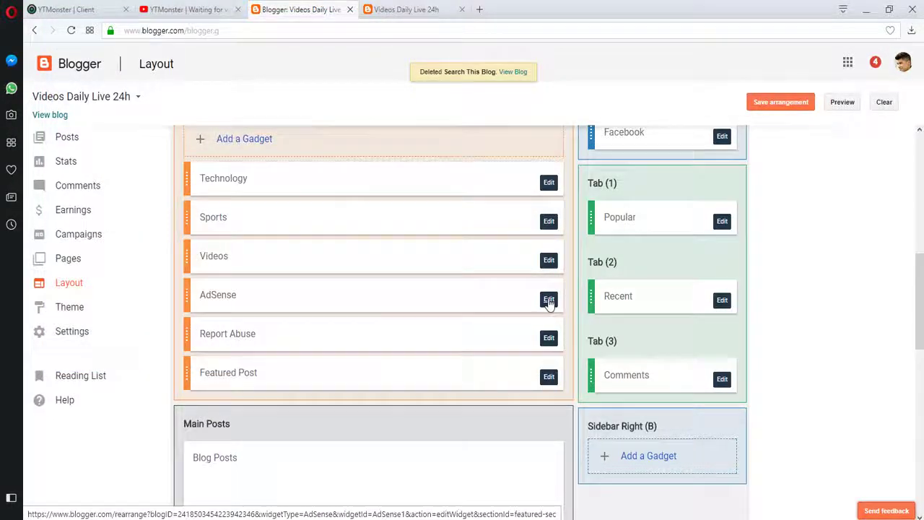
- Remove the remaining AdSense gadget and the Report Abuse gadget from the Featured Widgets section
left_click(549, 299)
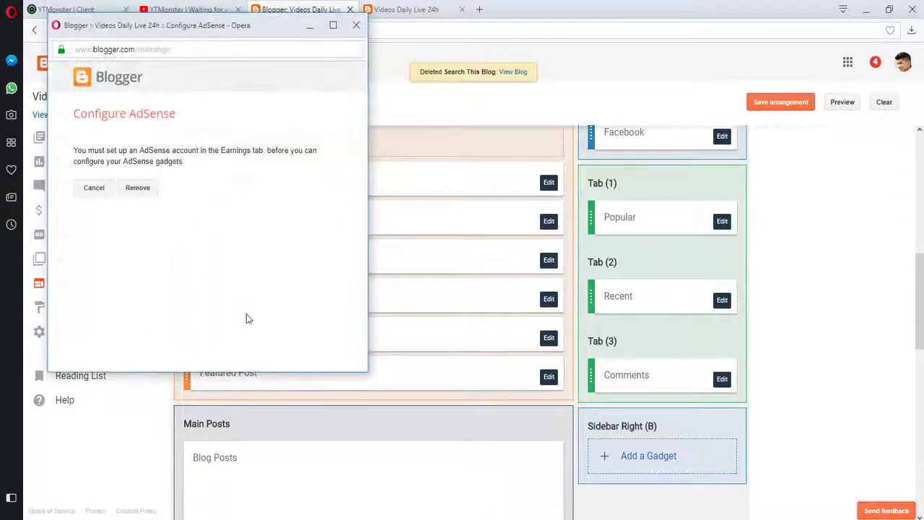
left_click(140, 191)
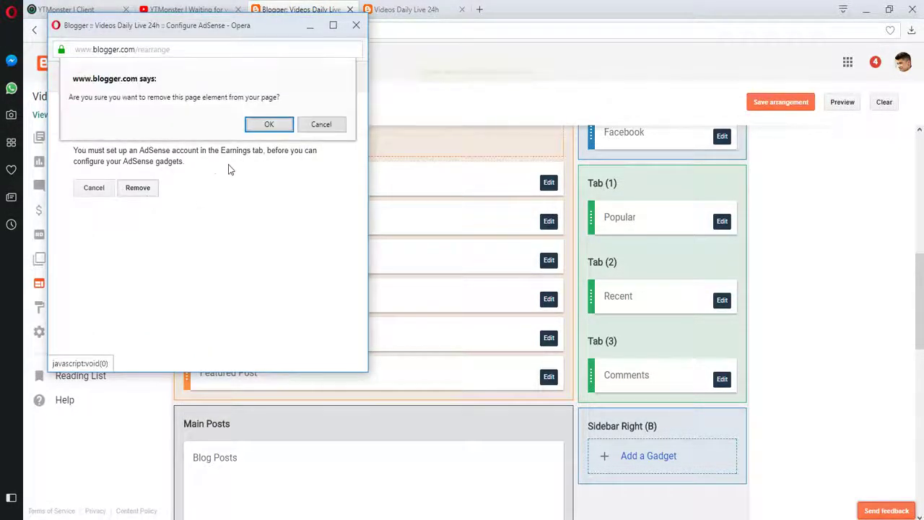
left_click(269, 124)
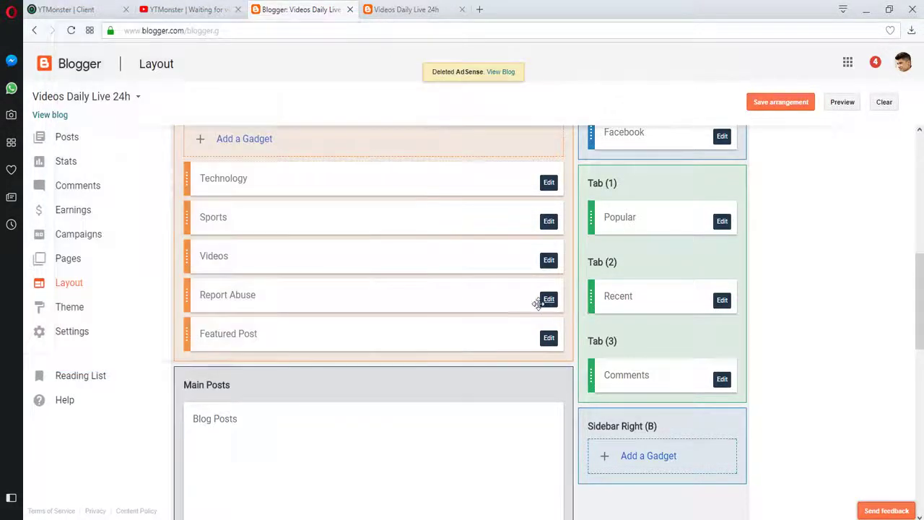
left_click(548, 299)
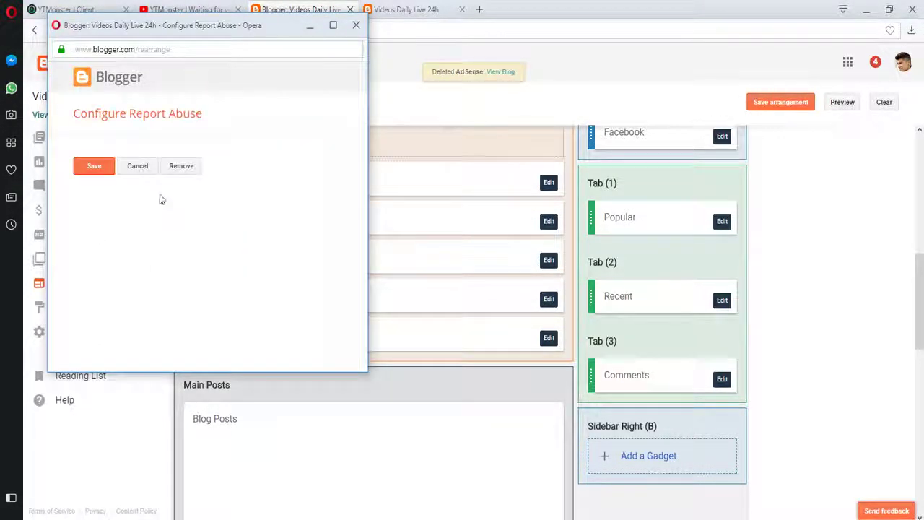
left_click(173, 167)
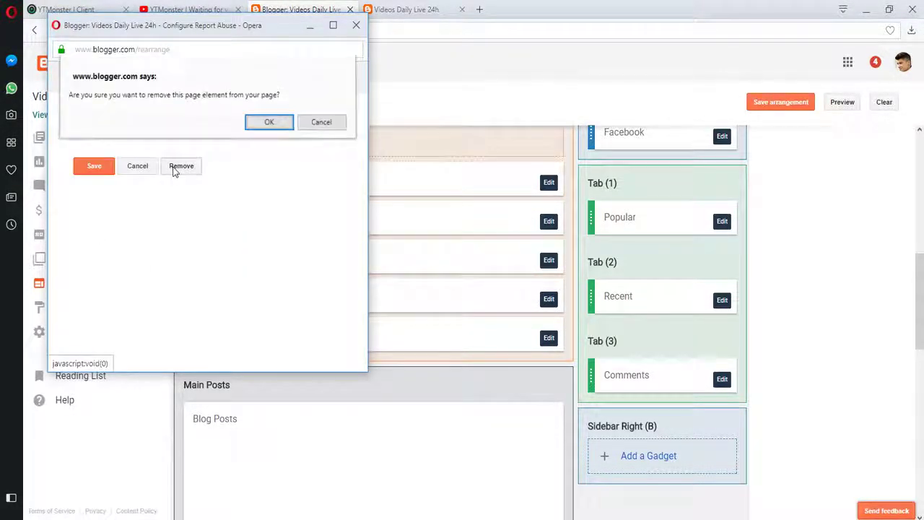
left_click(268, 124)
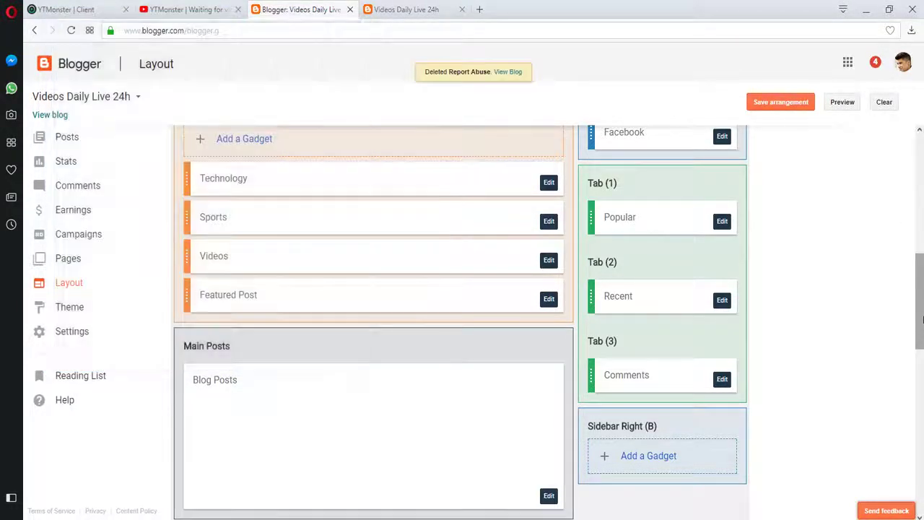
- Remove the Popular Posts gadget from Section (Right) and the Recent in Sports gadget from Section (Center)
left_click_drag(920, 332, 915, 387)
scroll(742, 251, "down", 5)
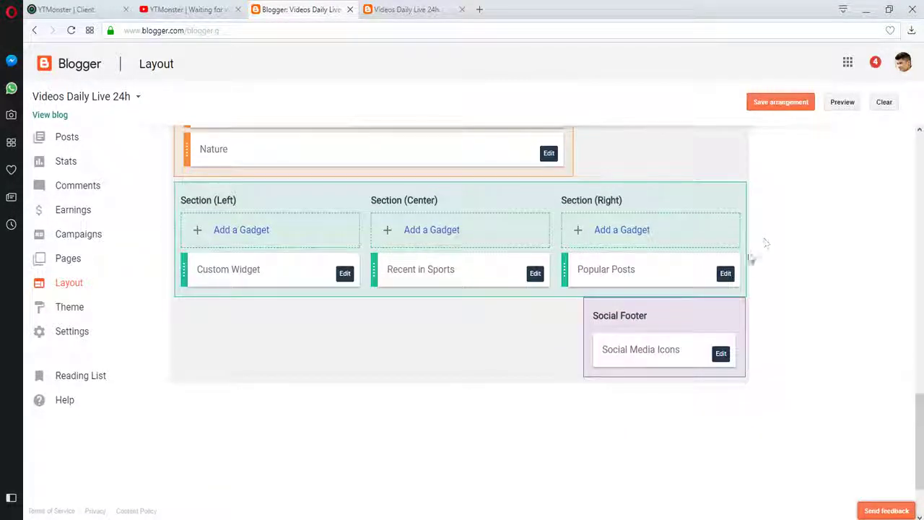
left_click(725, 273)
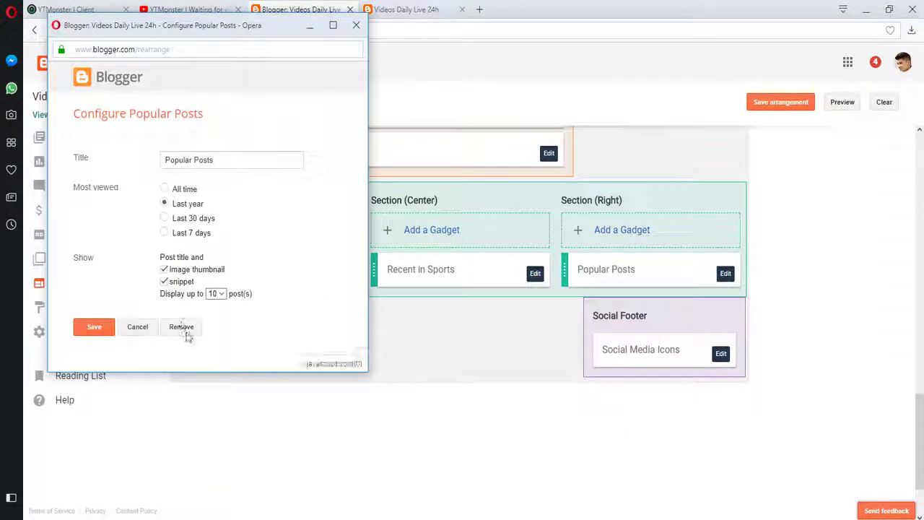
left_click(183, 328)
left_click(271, 122)
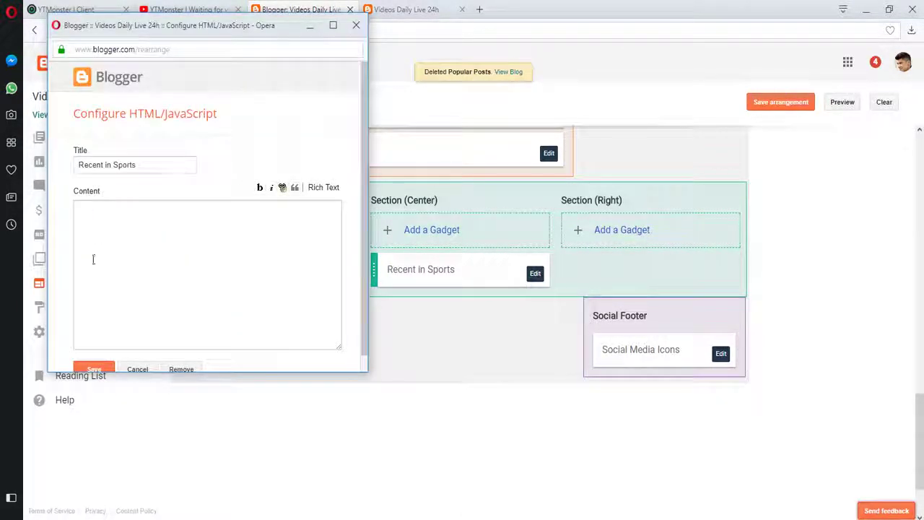
left_click(182, 370)
left_click(267, 123)
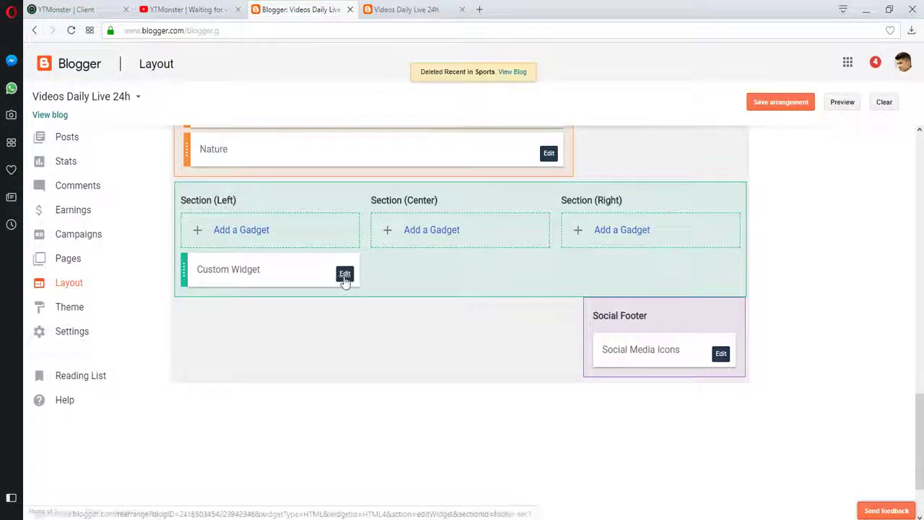
- Remove the Custom Widget gadget from Section (Left) and save the arrangement
left_click(345, 275)
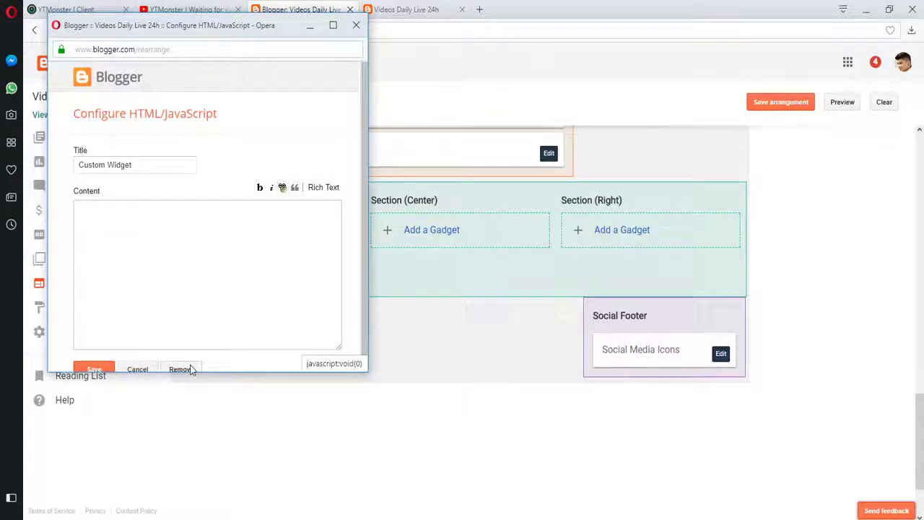
left_click(182, 369)
left_click(269, 126)
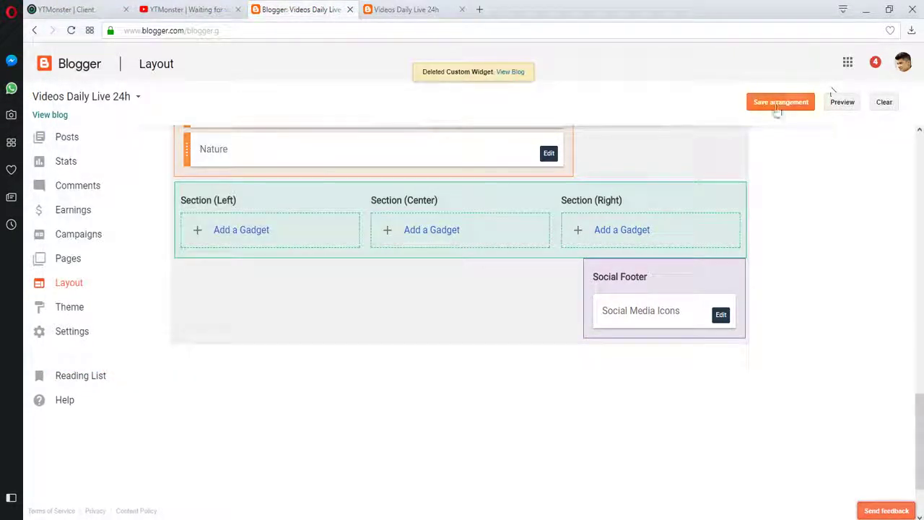
left_click(777, 105)
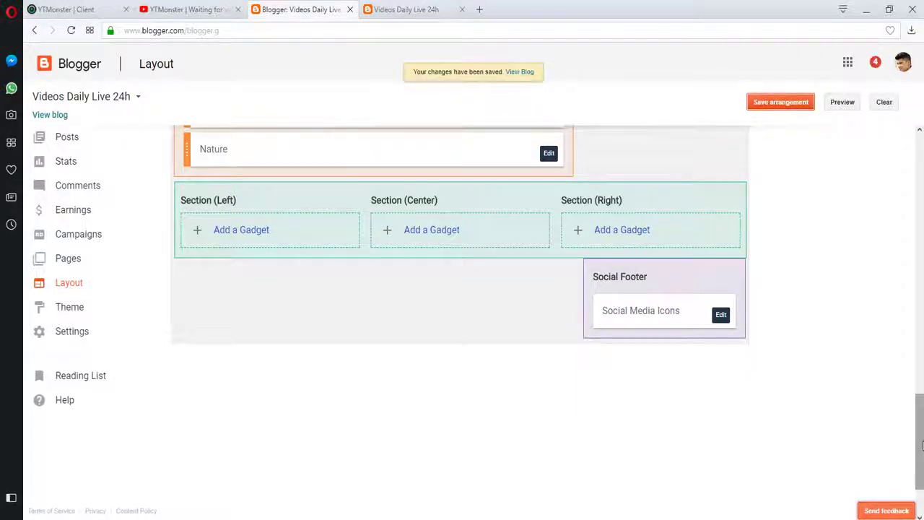
- Reload the live Videos Daily Live 24h blog and review the page from footer to header after the gadget removals
left_click_drag(922, 446, 922, 168)
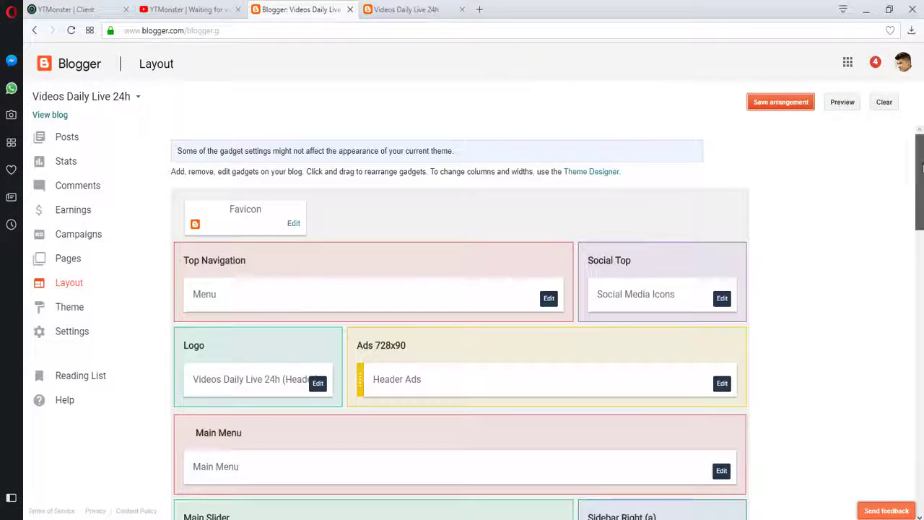
left_click(401, 10)
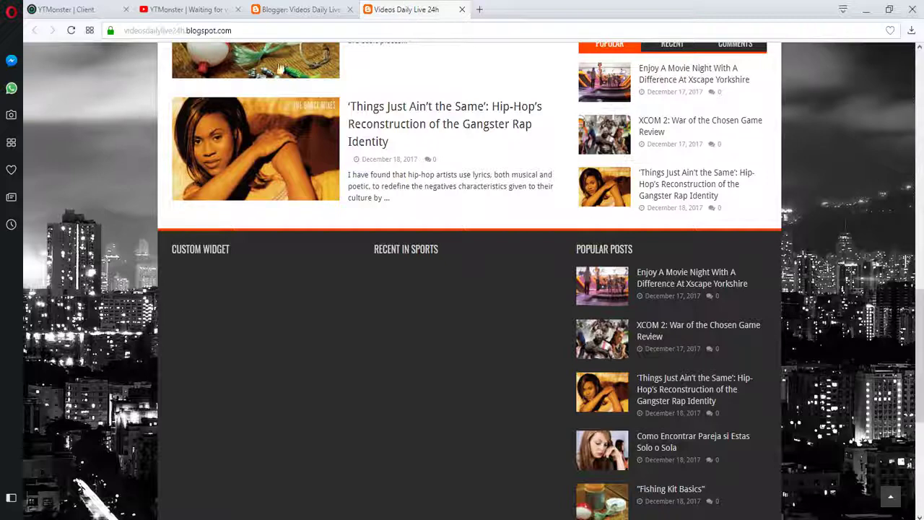
left_click(71, 32)
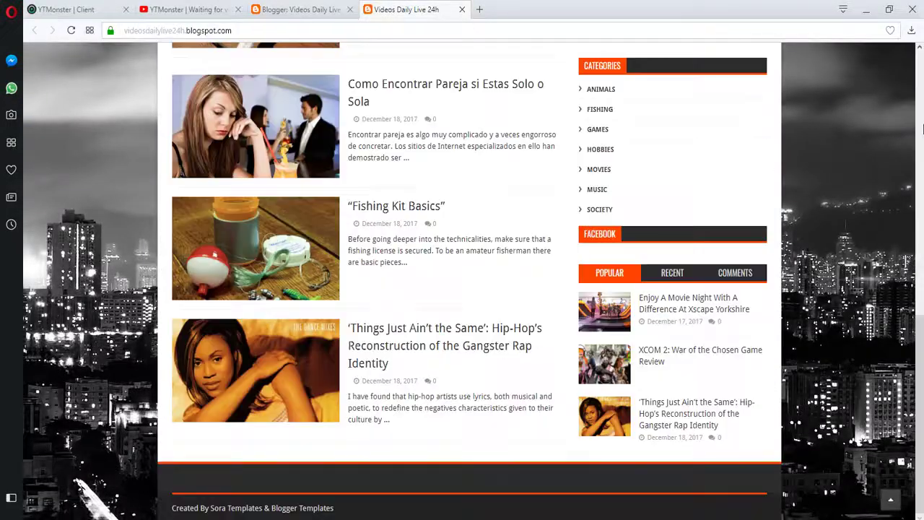
left_click(923, 126)
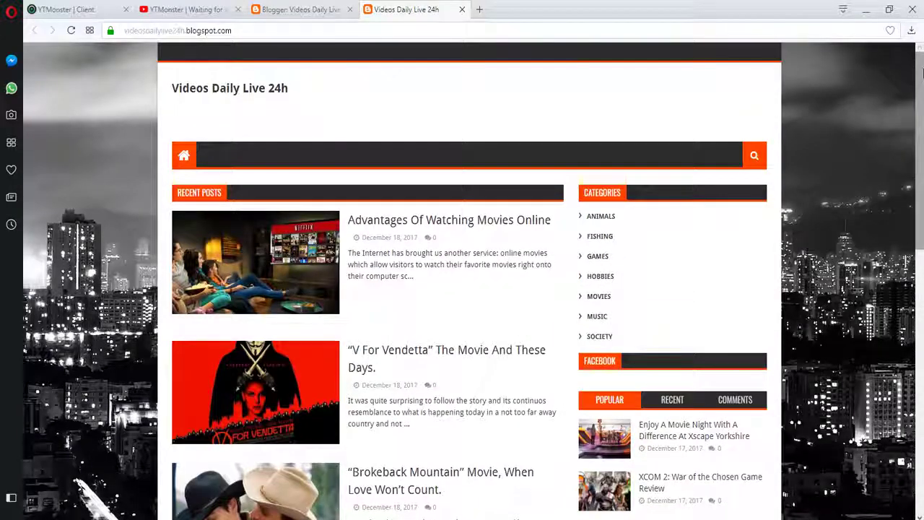
left_click_drag(922, 87, 921, 417)
key("Home")
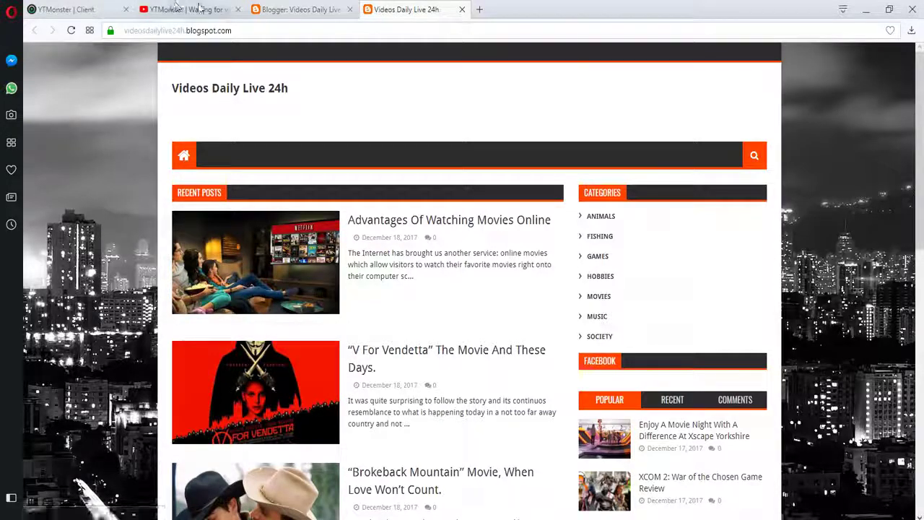
- Open the Main Menu link list gadget for editing in the blog's layout
left_click(325, 6)
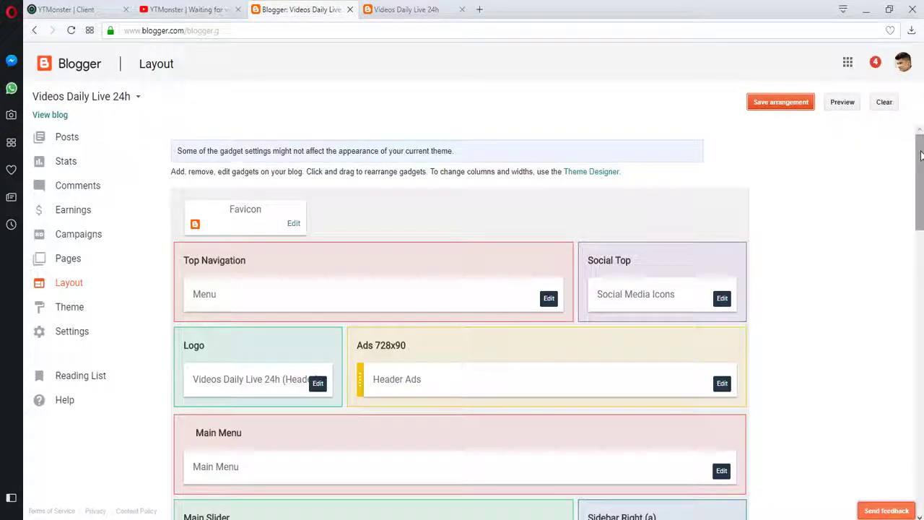
left_click_drag(921, 208, 922, 244)
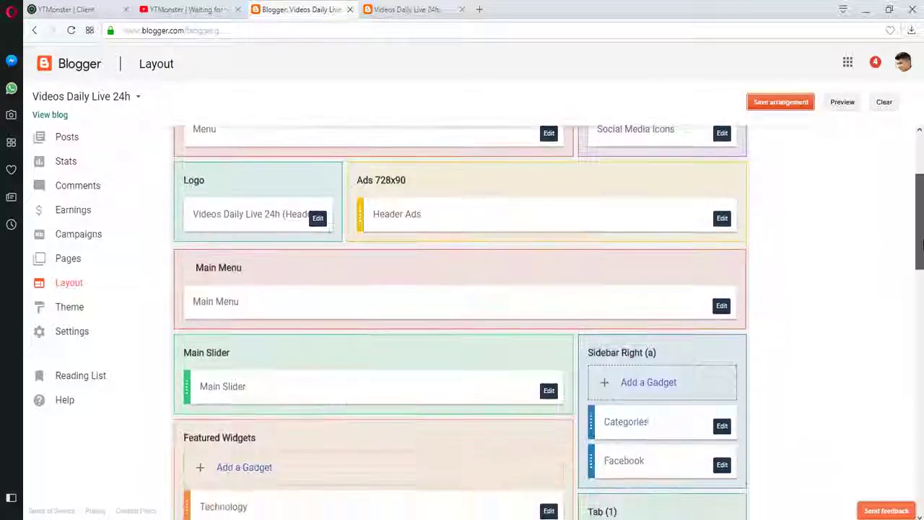
left_click(721, 307)
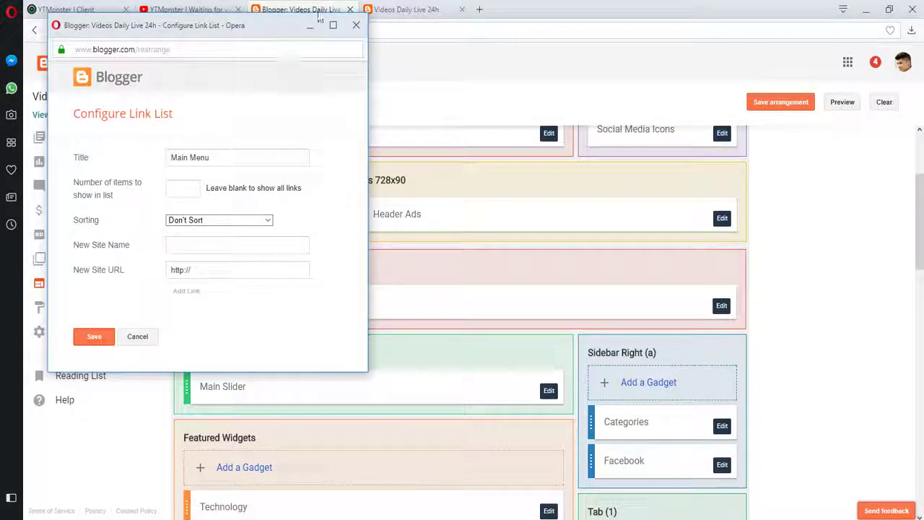
- Open the Animals category page on the live blog and copy its full address, including ?&max-results=10
left_click(405, 9)
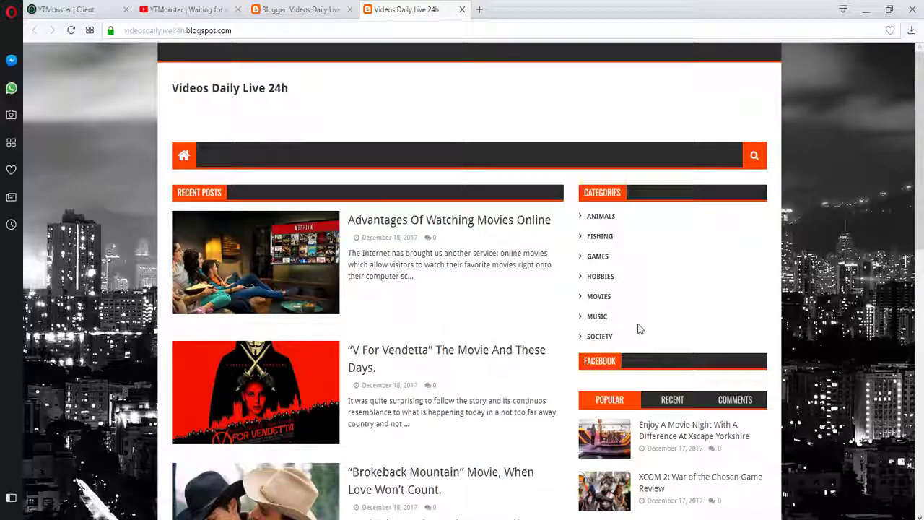
left_click(601, 216)
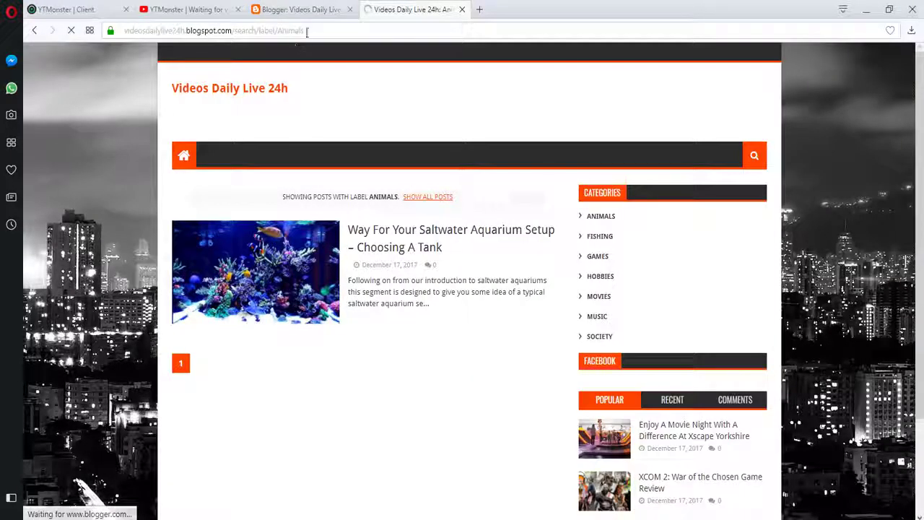
left_click_drag(313, 31, 130, 31)
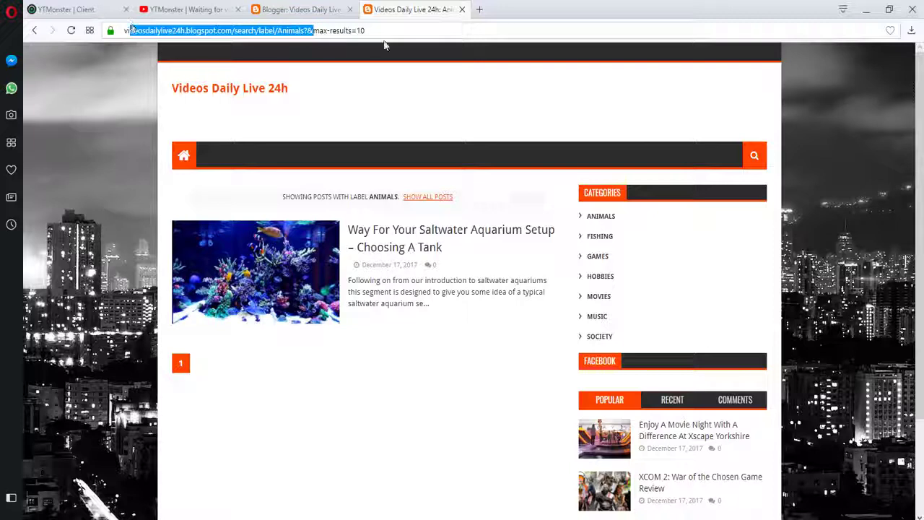
left_click(385, 29)
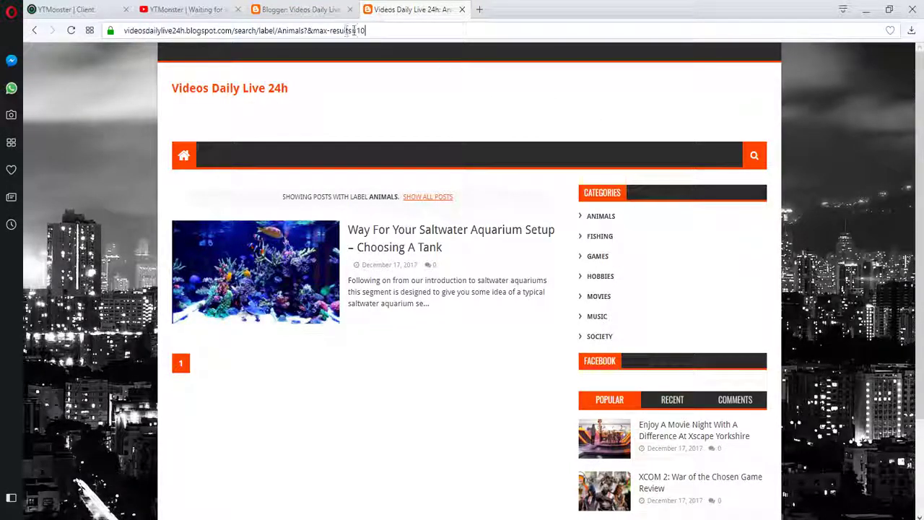
left_click_drag(370, 31, 122, 29)
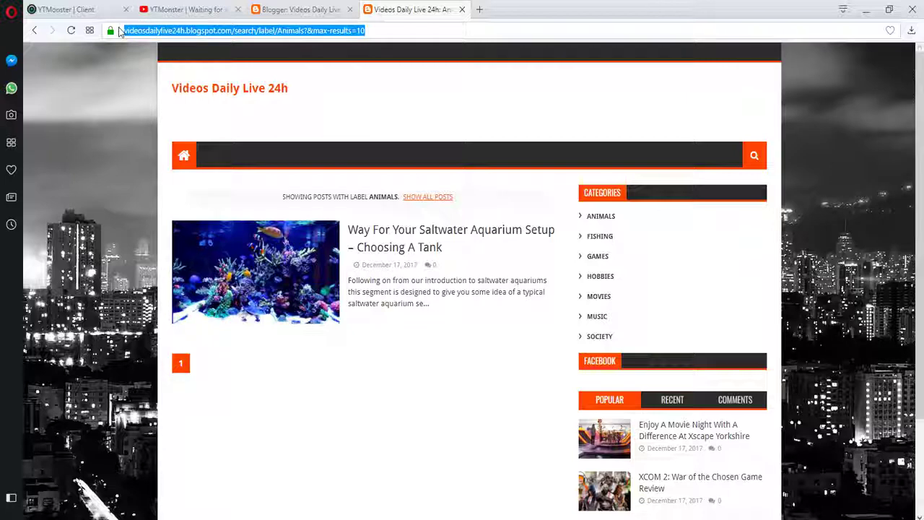
- Add a link named Animals to the Main Menu link list, using the copied Animals category address
left_click(293, 8)
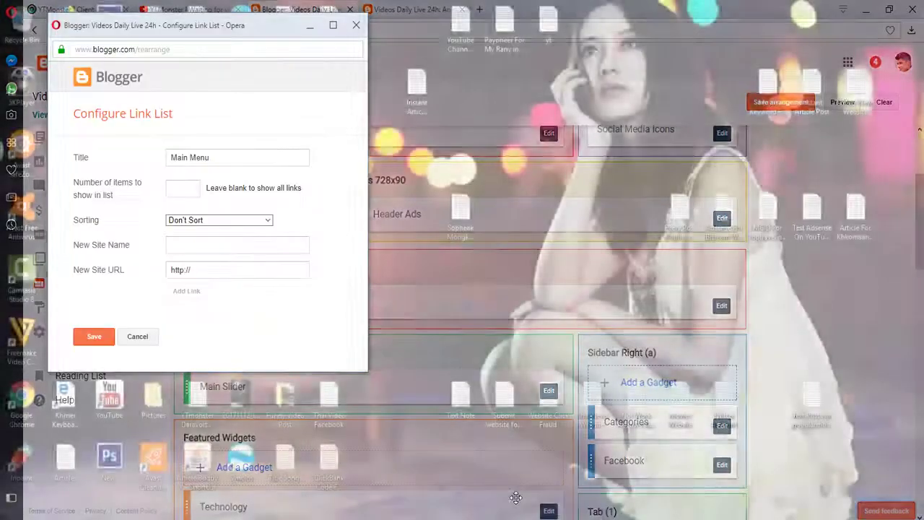
left_click(515, 497)
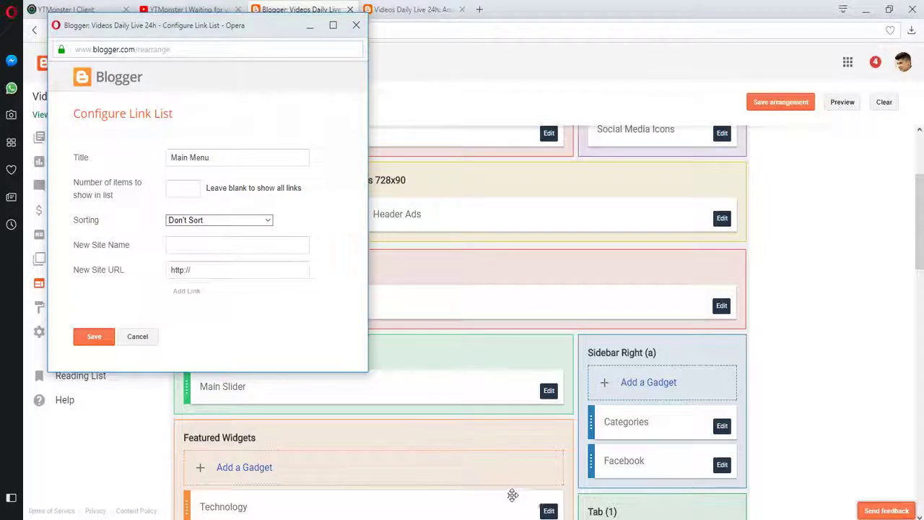
left_click(202, 246)
key("Tab")
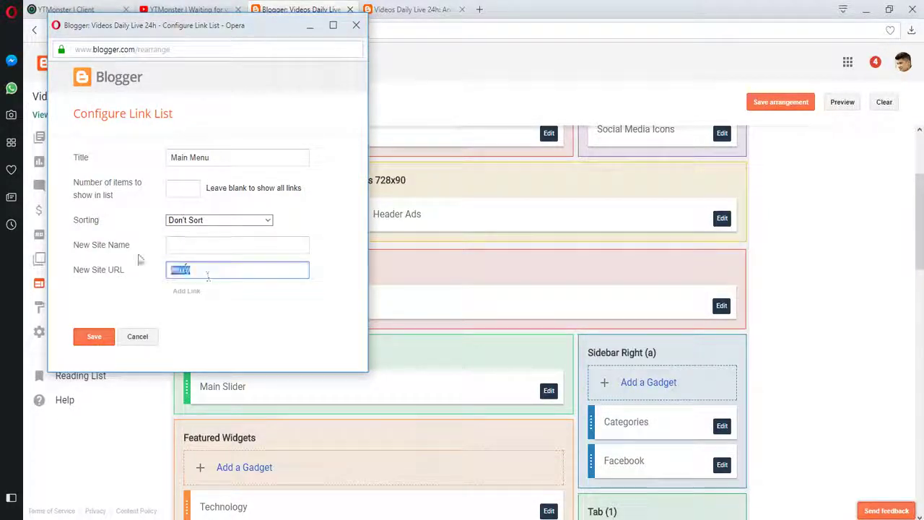
key("ctrl+v")
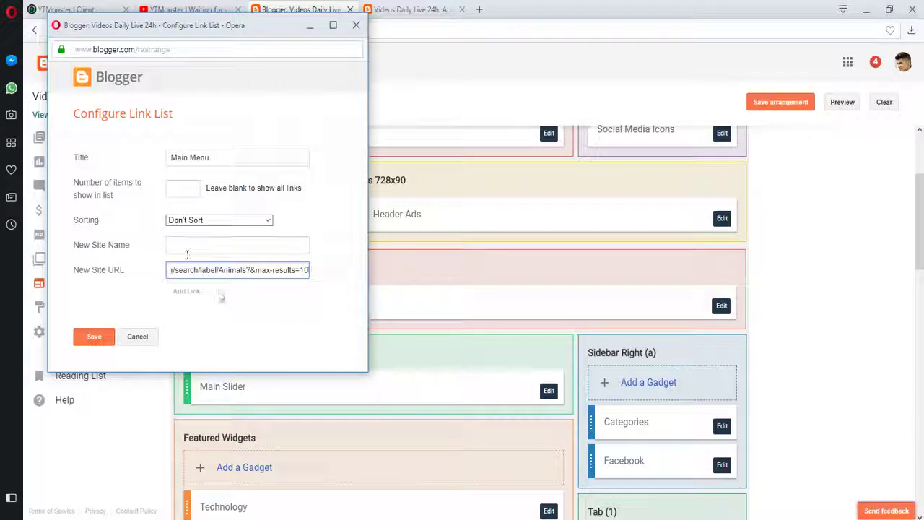
left_click(204, 238)
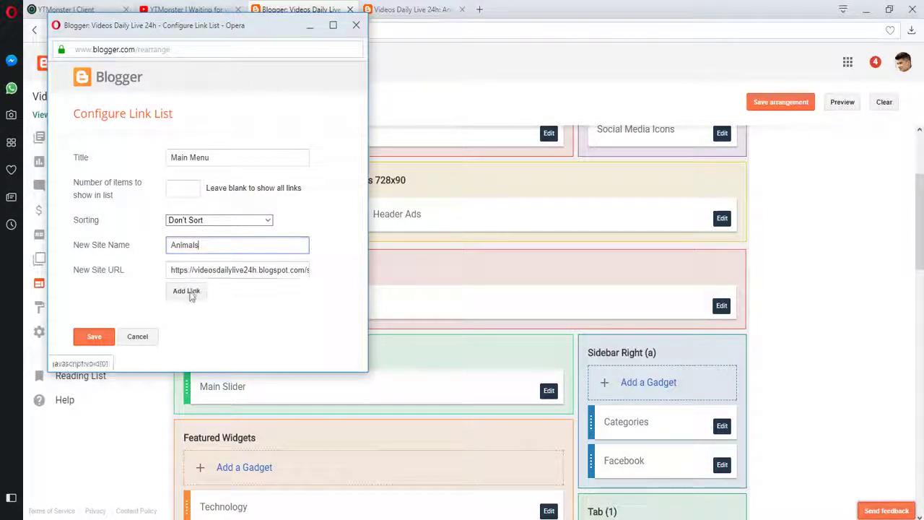
left_click(186, 291)
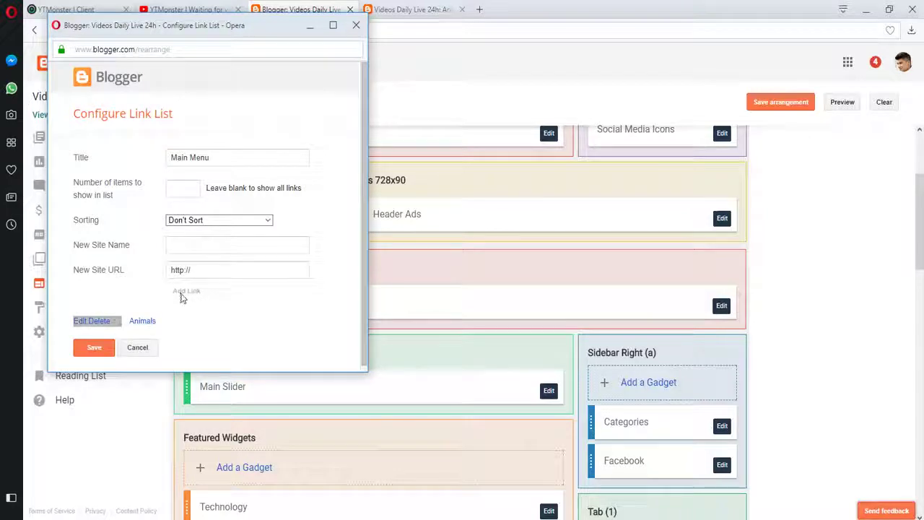
- Copy the Fishing category page's address from the live blog and add it to the Main Menu list as a link named Fishing
left_click(409, 9)
left_click(600, 239)
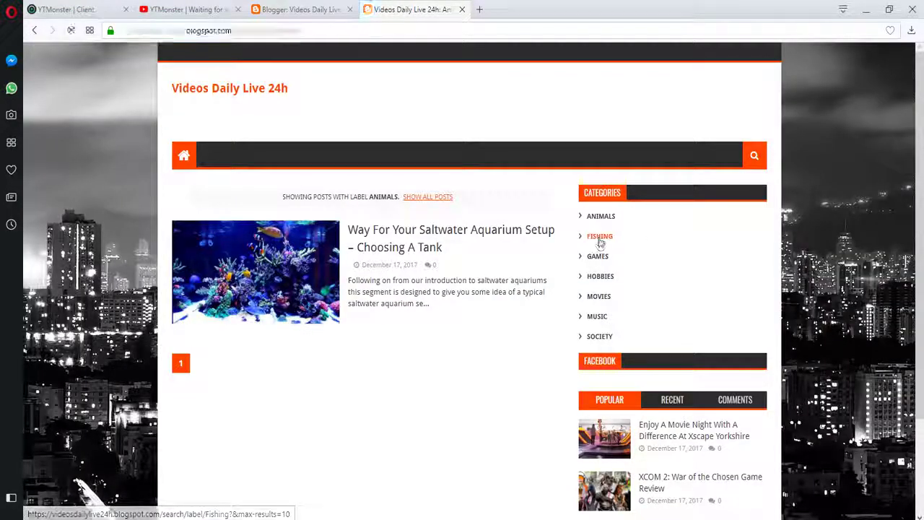
left_click(329, 31)
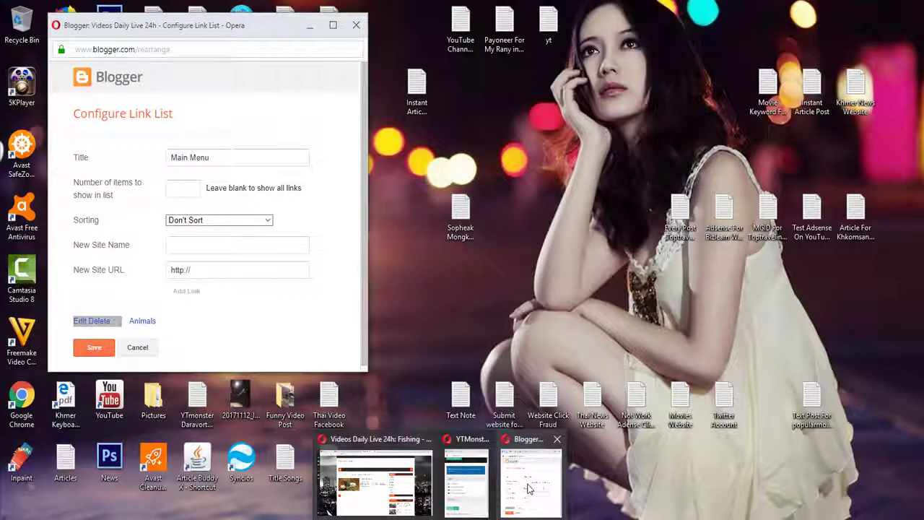
left_click(527, 490)
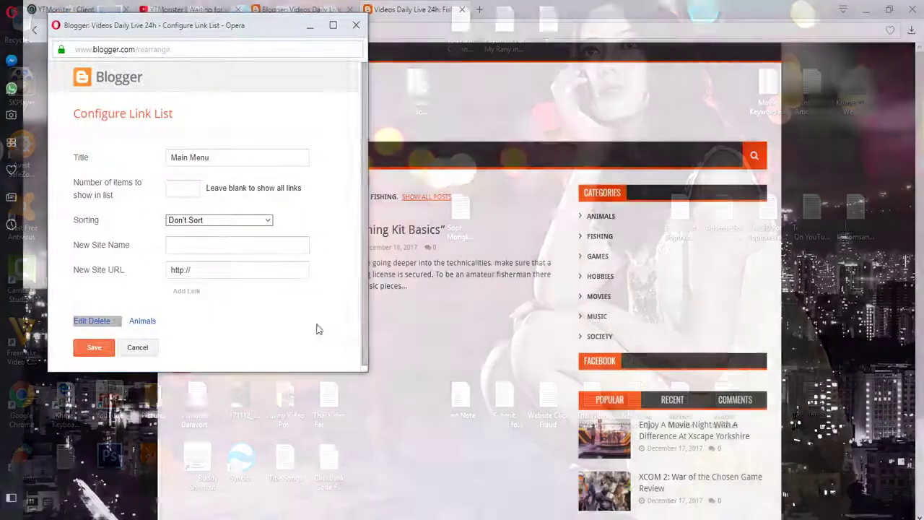
left_click_drag(207, 267, 84, 247)
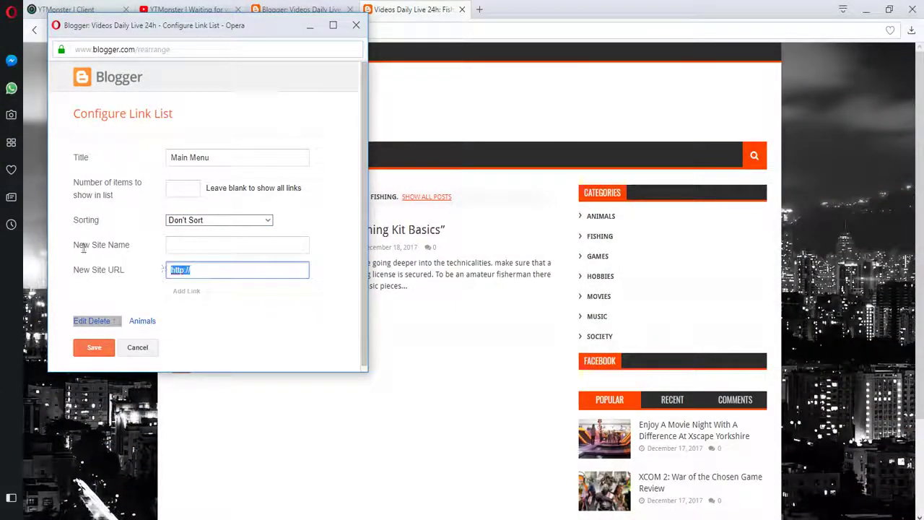
key("ctrl+v")
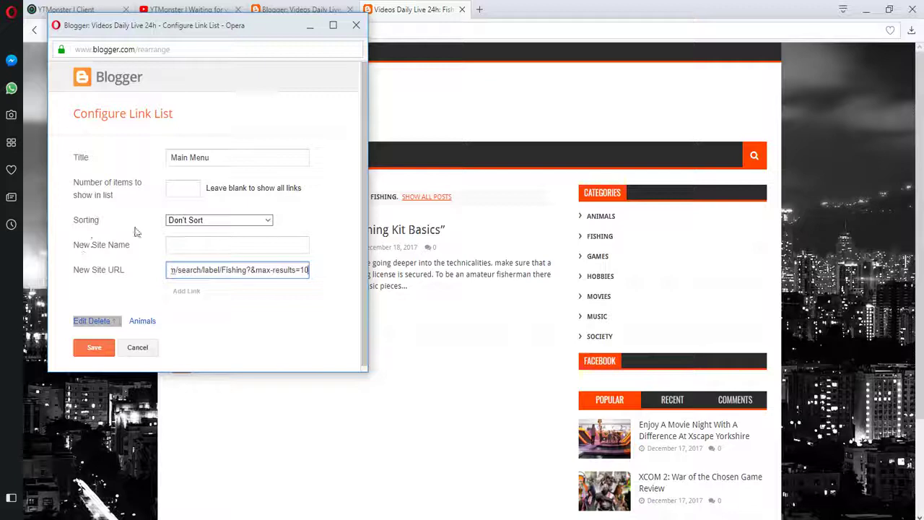
left_click(215, 245)
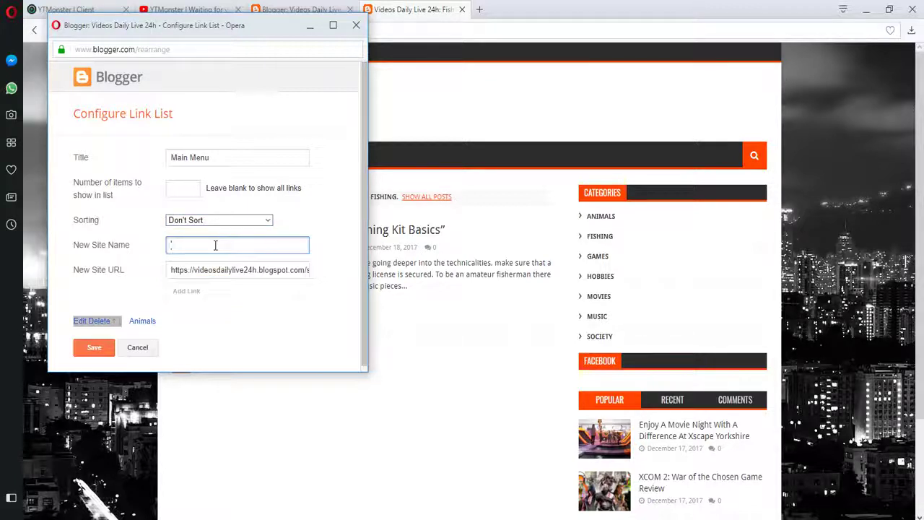
type("Fishing")
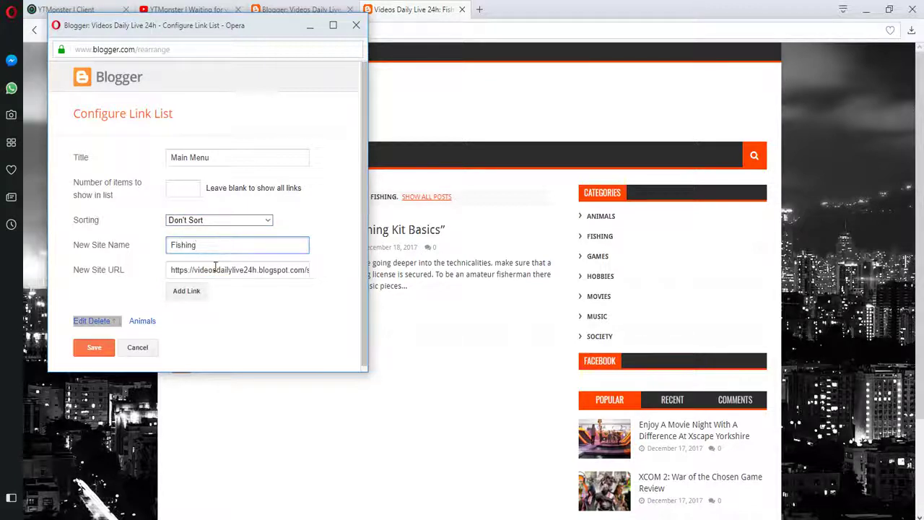
left_click(185, 305)
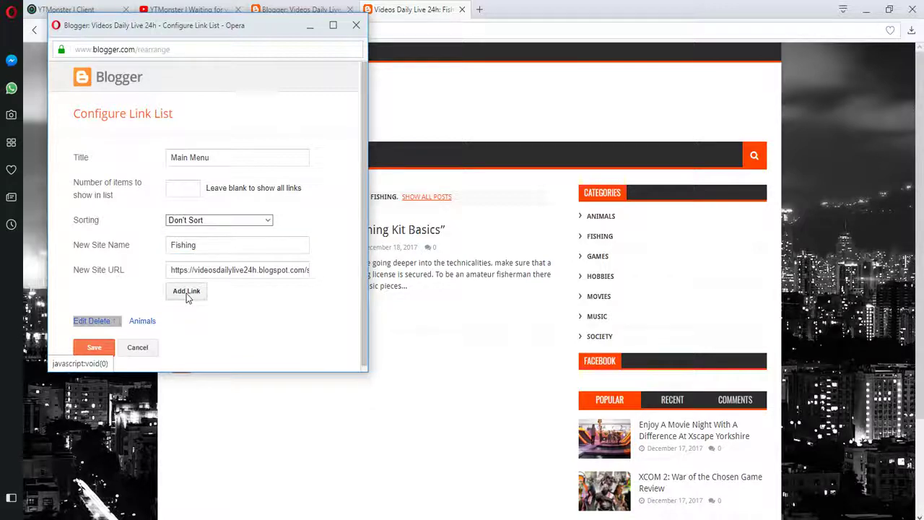
left_click(187, 292)
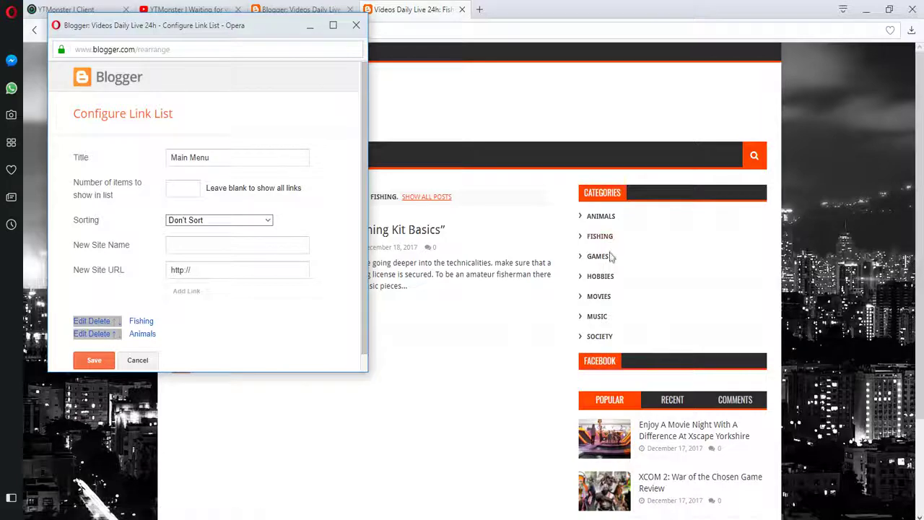
- Copy the Hobbies category page's address from the live blog and add it to the Main Menu list as a link named Hobbies
left_click(599, 282)
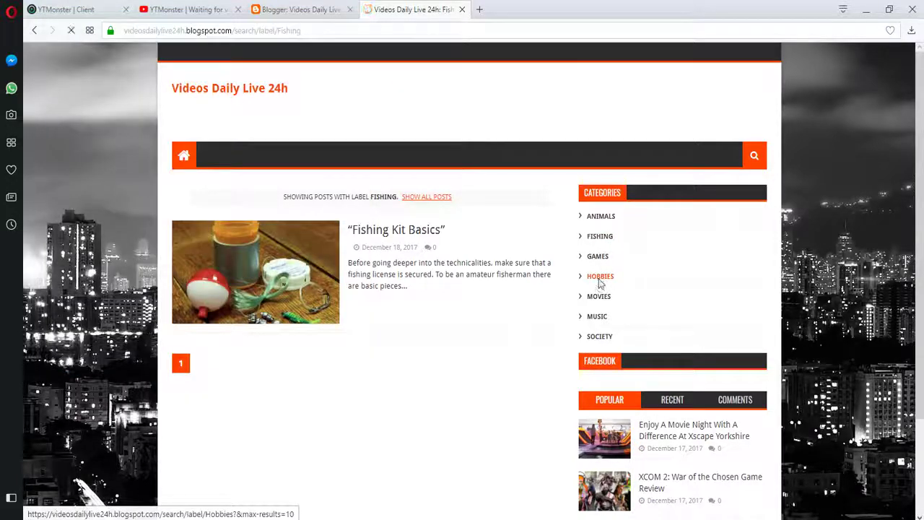
left_click(390, 31)
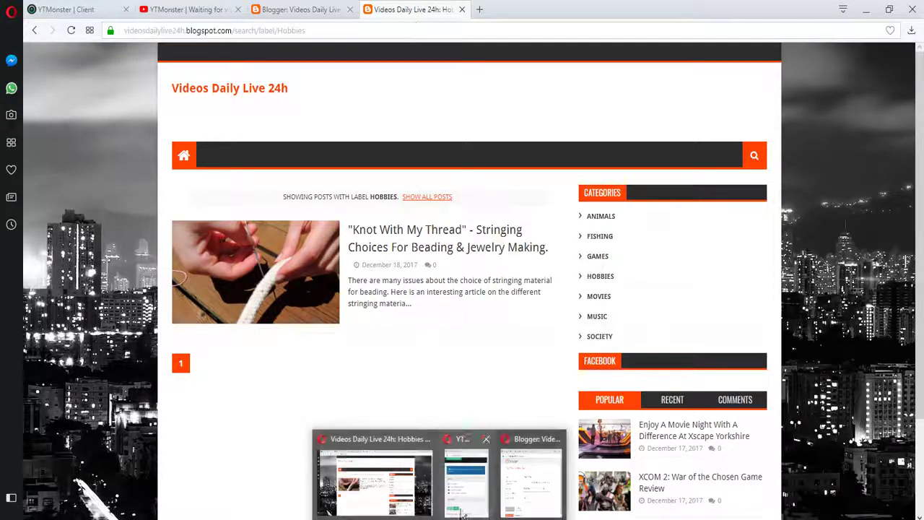
left_click(533, 473)
left_click(207, 249)
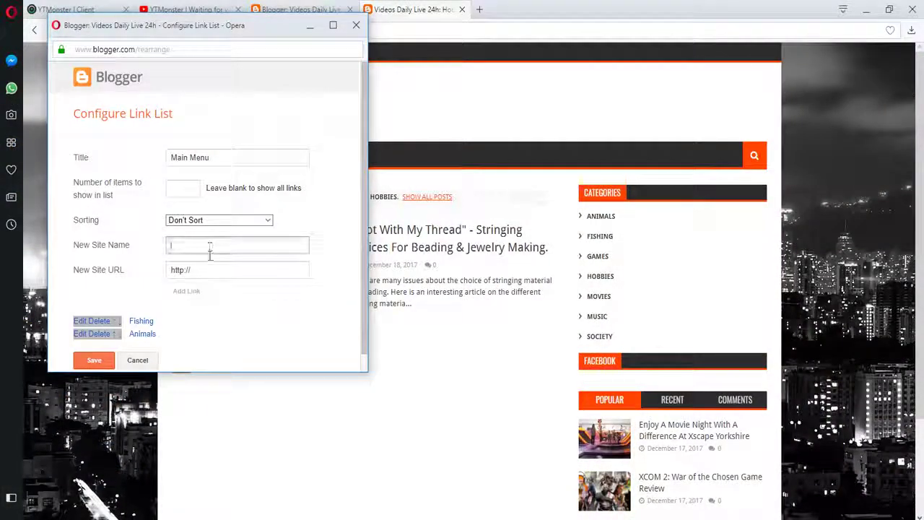
triple_click(209, 270)
key("ctrl+v")
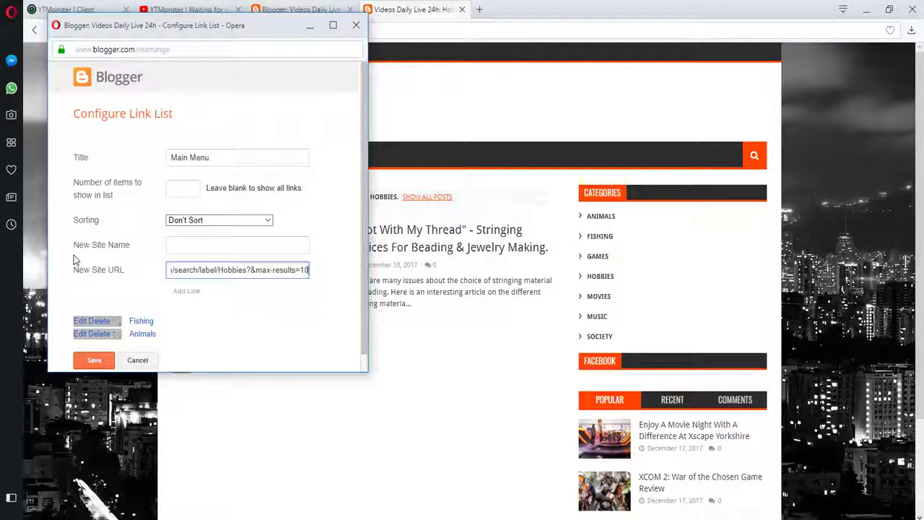
left_click(244, 243)
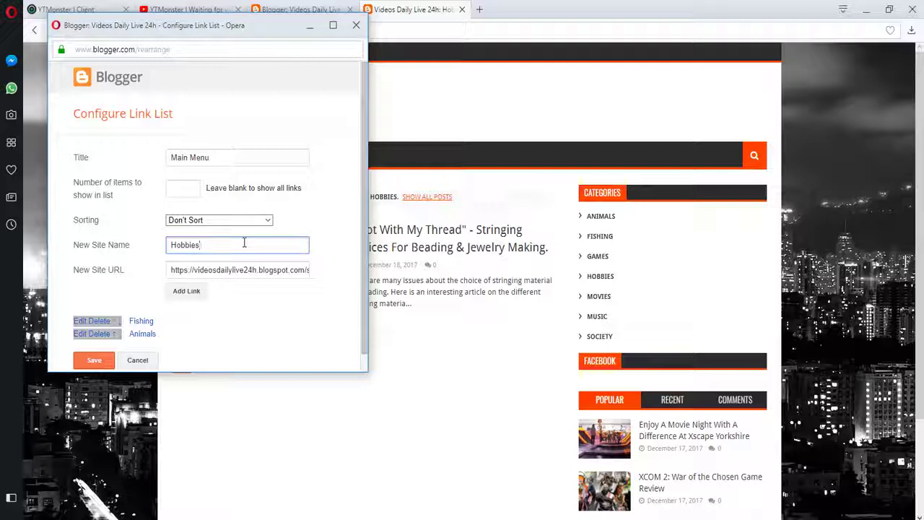
left_click(188, 293)
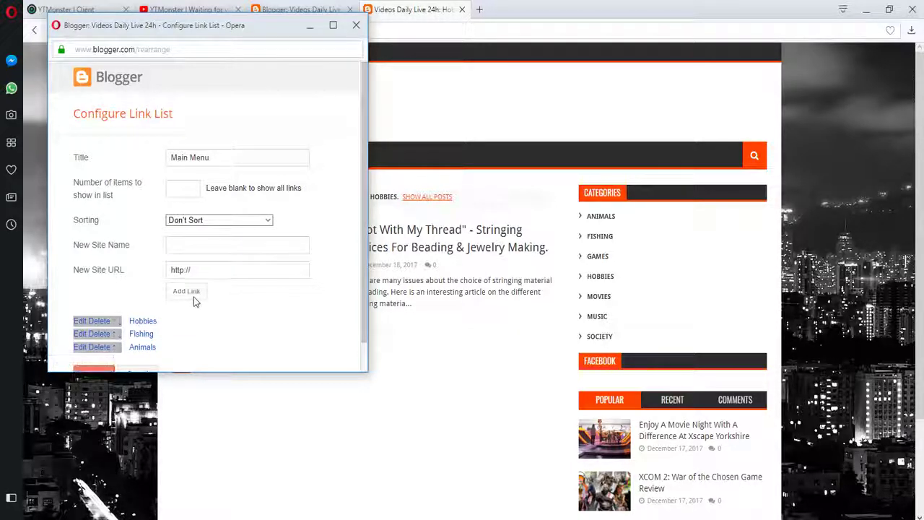
- Copy the Games category page's address from the live blog and add it to the Main Menu list as a link named Games
left_click(614, 217)
left_click(604, 261)
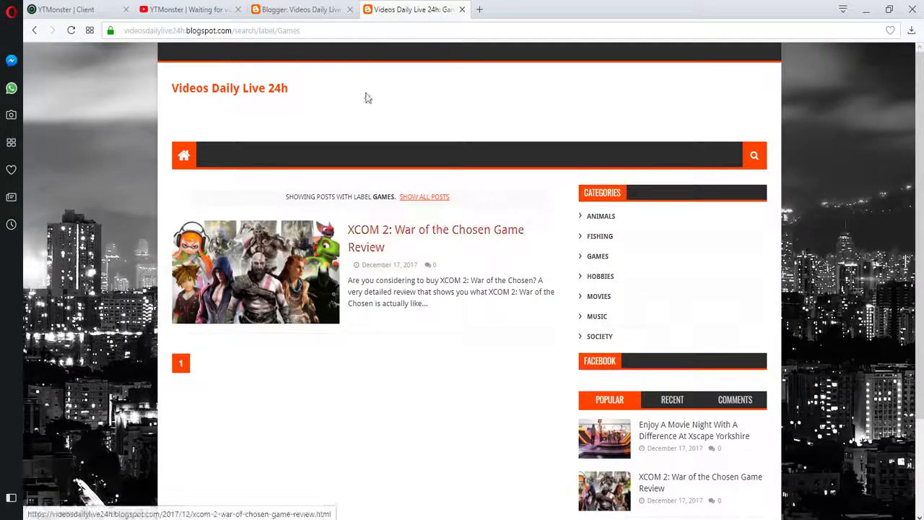
left_click(337, 32)
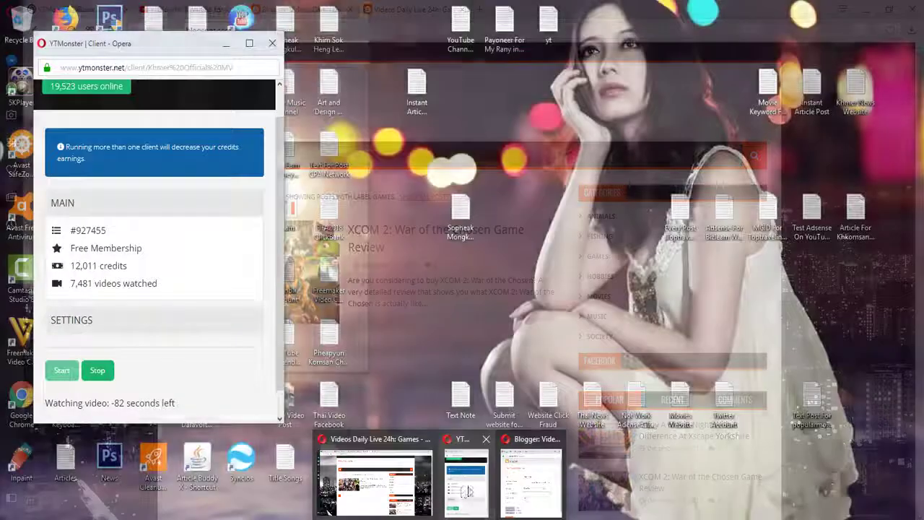
left_click(511, 491)
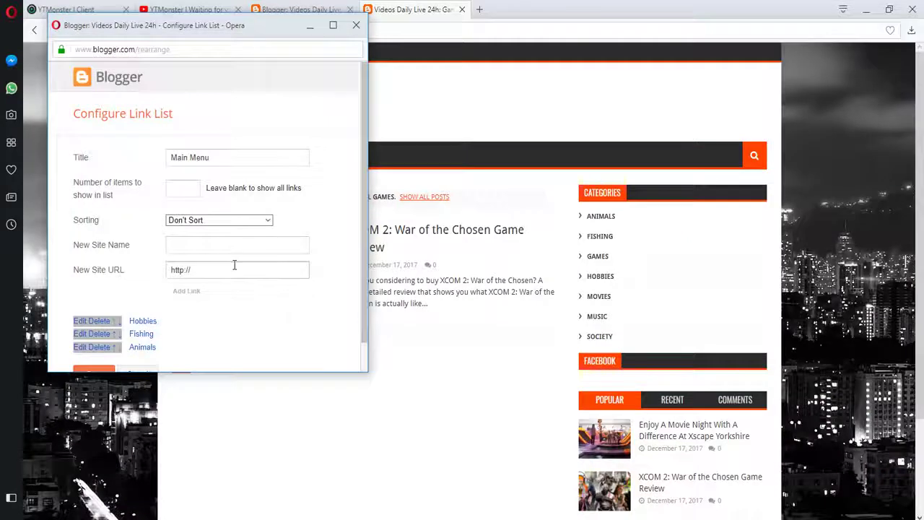
left_click_drag(220, 269, 113, 262)
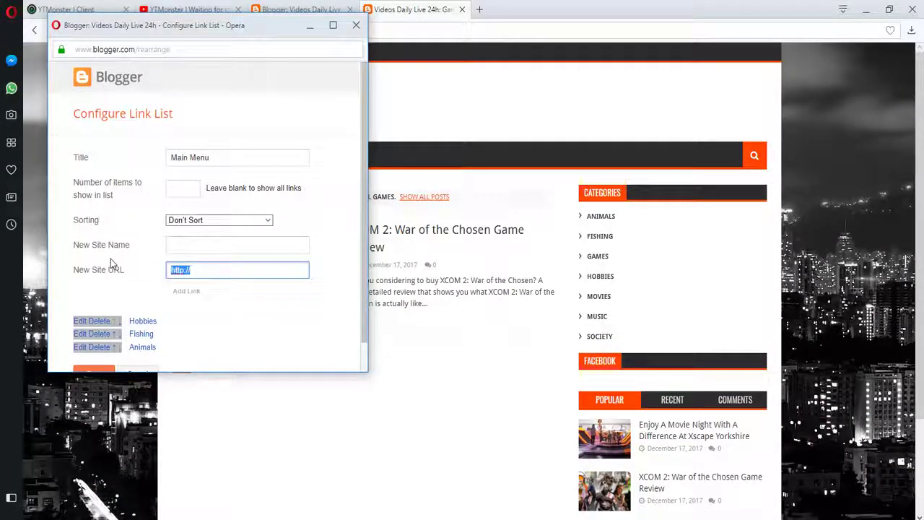
key("ctrl+v")
left_click(209, 250)
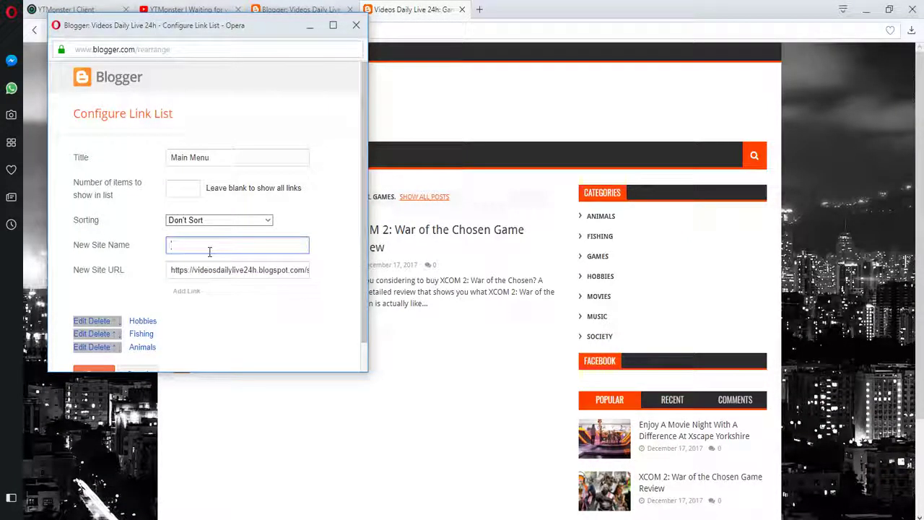
type("Games")
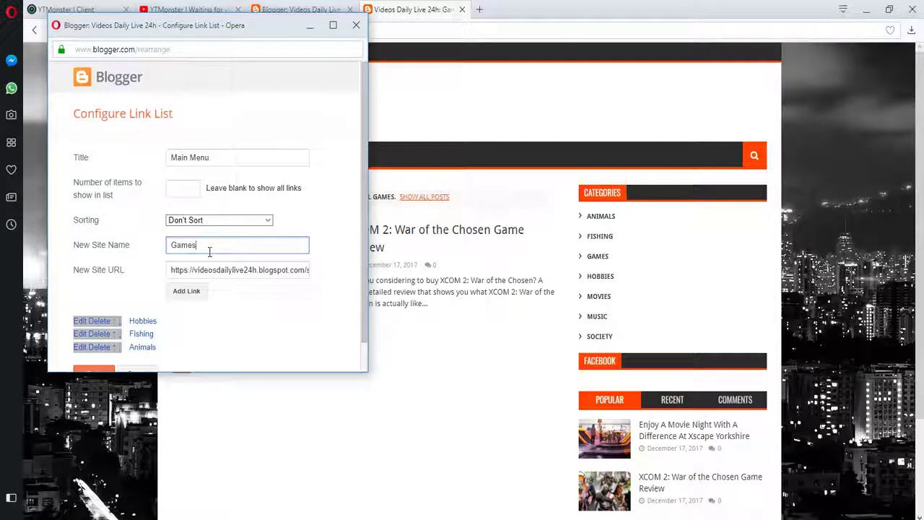
left_click(184, 293)
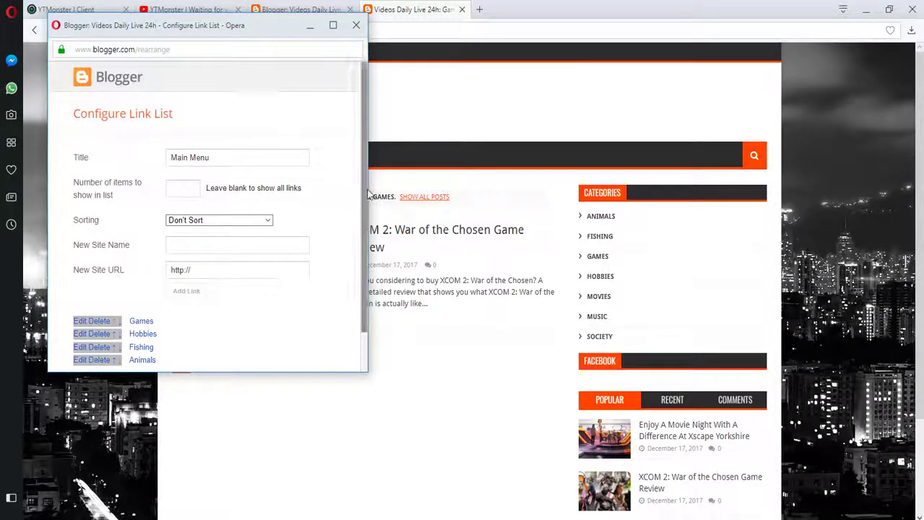
- Copy the Society category page's address from the live blog and add it to the Main Menu list as a link named Society
scroll(351, 294, "down", 2)
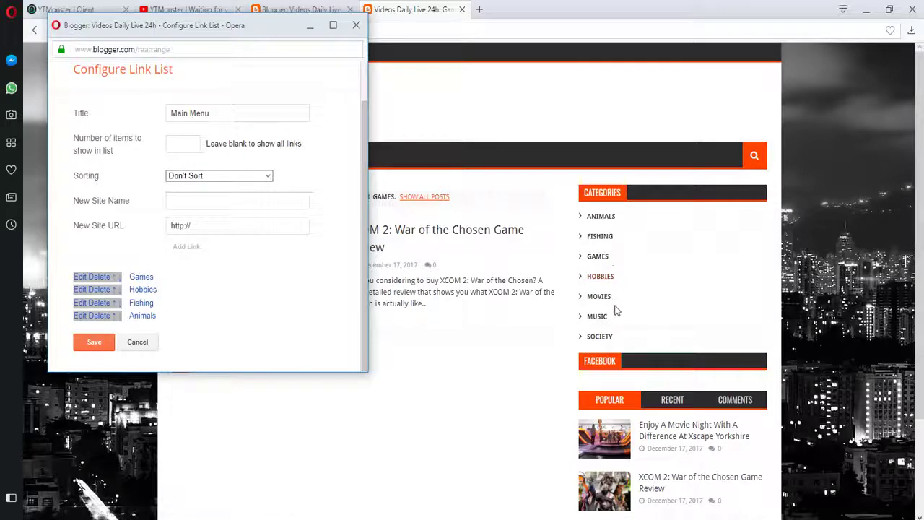
left_click(600, 336)
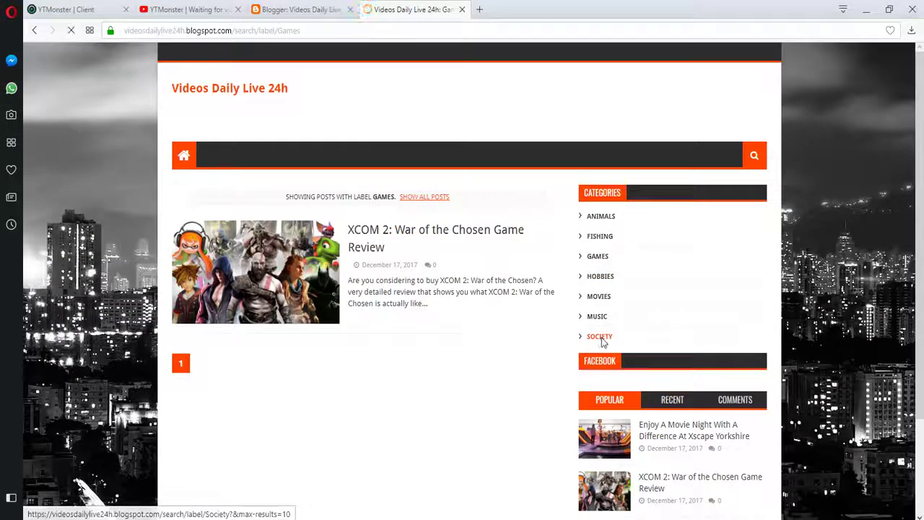
left_click(390, 30)
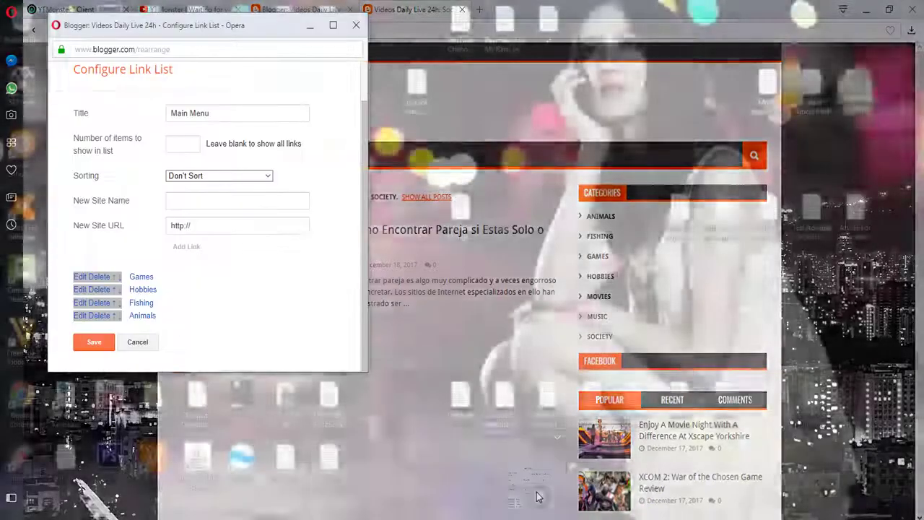
left_click(538, 496)
triple_click(208, 226)
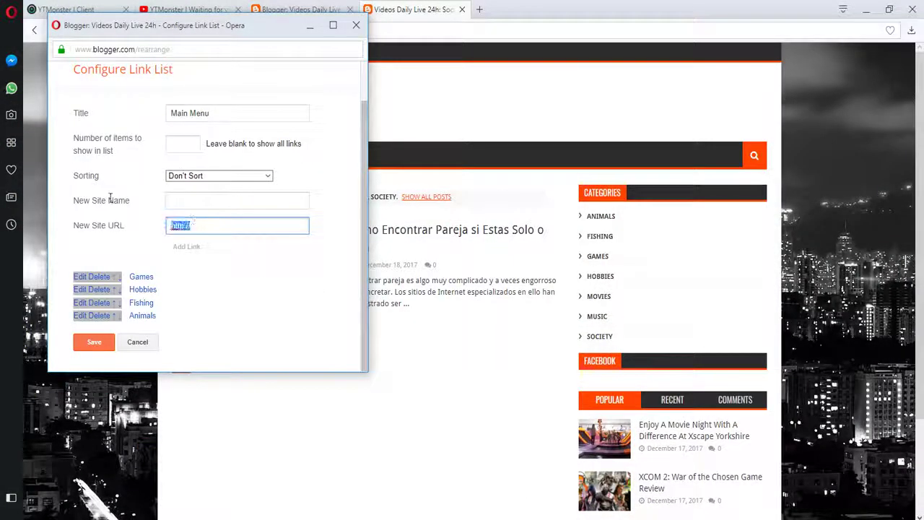
key("ctrl+v")
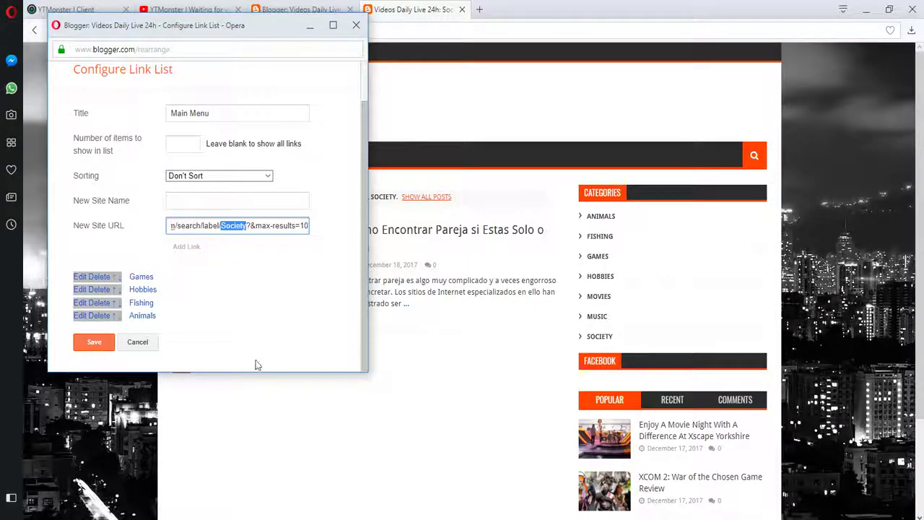
left_click(211, 200)
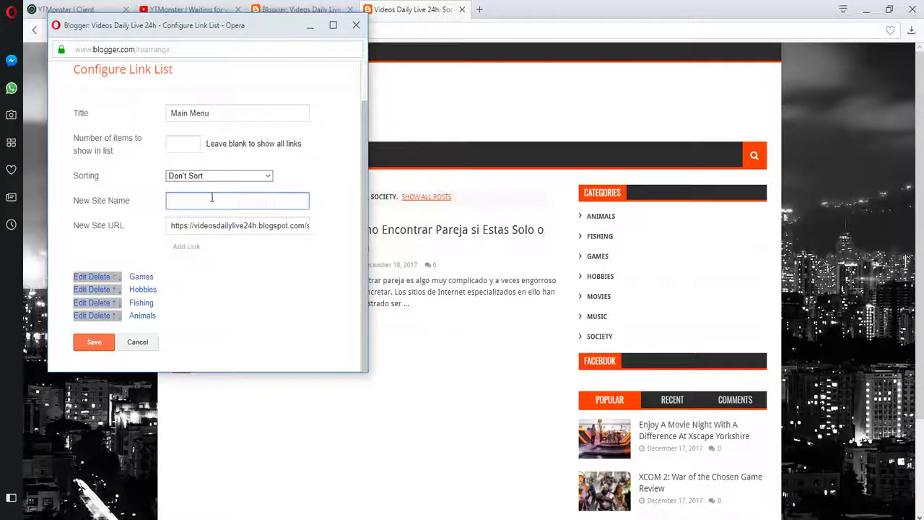
type("Society")
left_click(187, 247)
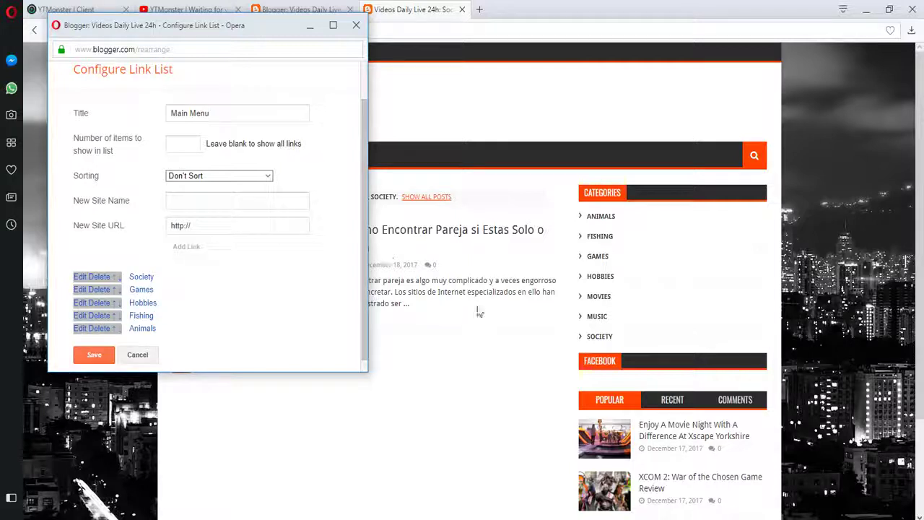
- Copy the Music category page's address from the live blog and add it to the Main Menu list as a link named Music
left_click(606, 319)
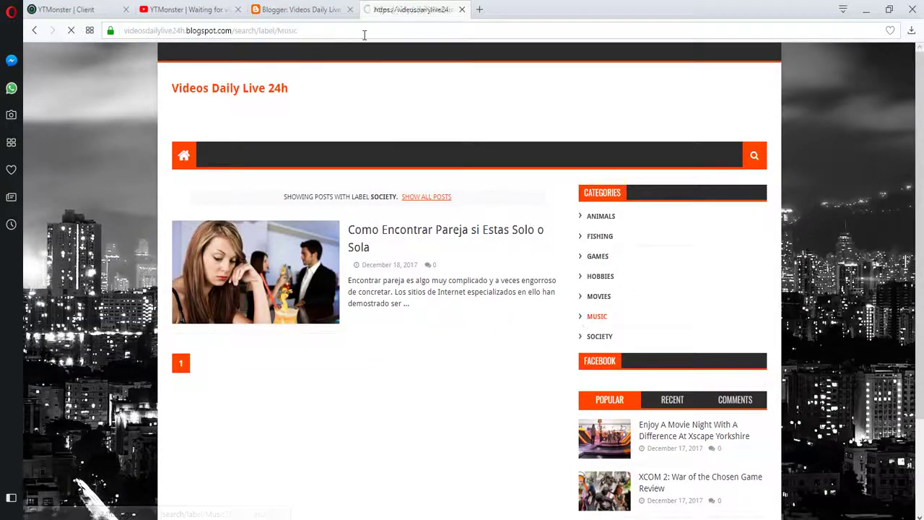
left_click(335, 35)
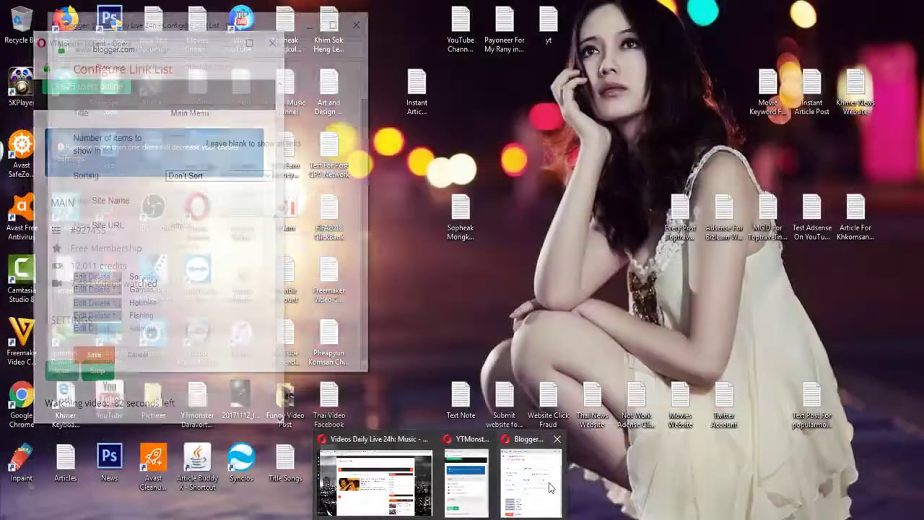
left_click(549, 488)
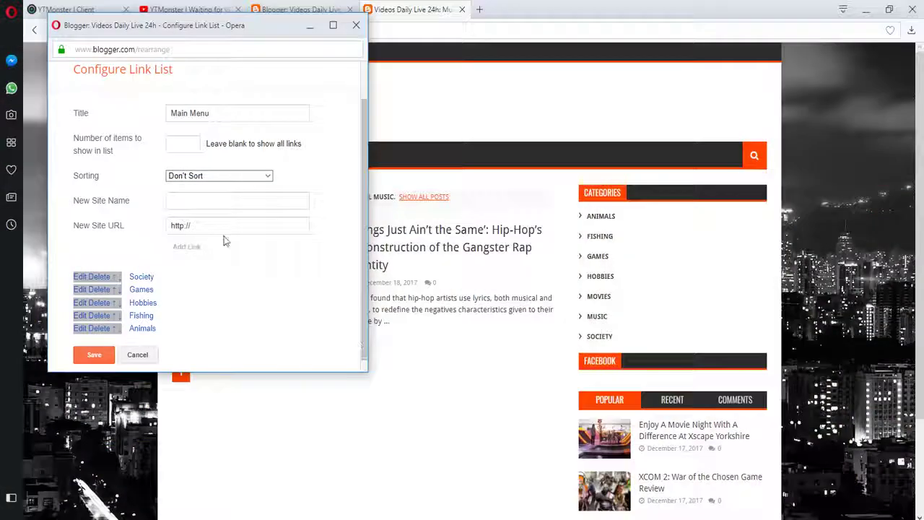
left_click_drag(220, 226, 88, 218)
key("ctrl+v")
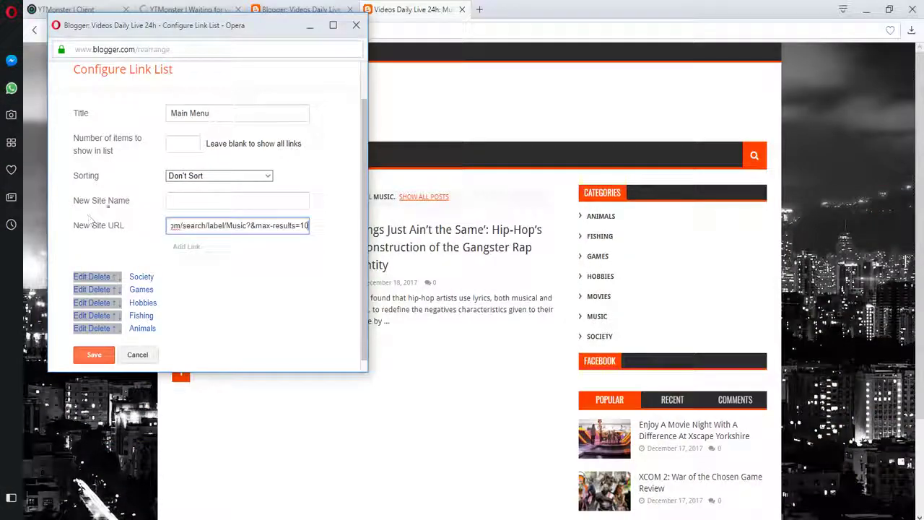
left_click(175, 195)
type("Music")
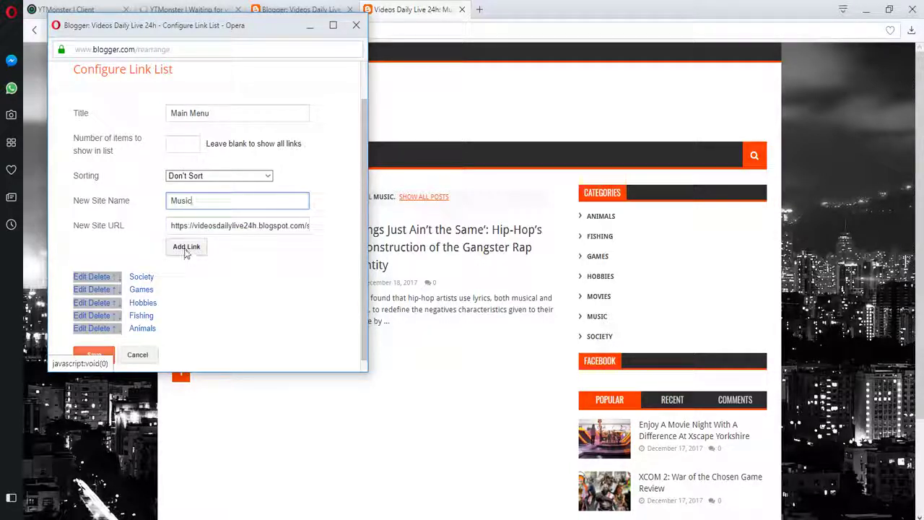
left_click(186, 248)
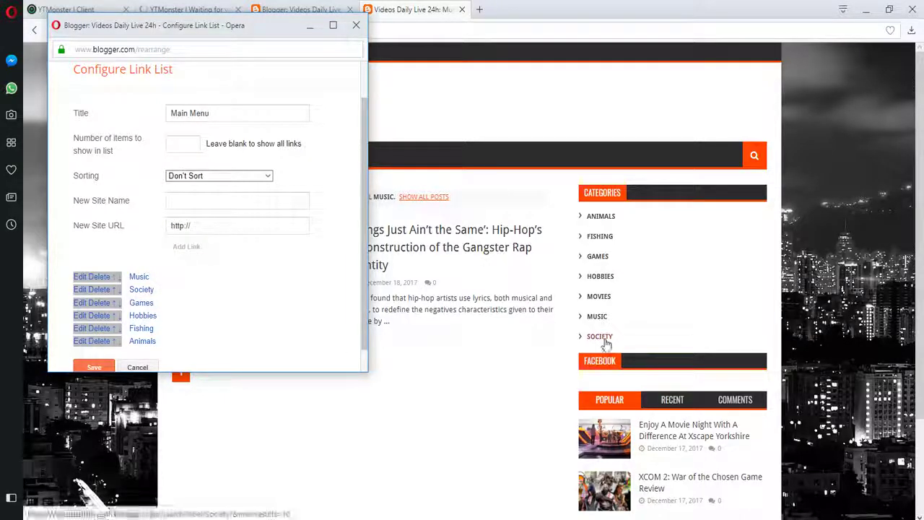
- Copy the Movies category page's address from the live blog and add it to the Main Menu list as a link named Movies
left_click(596, 296)
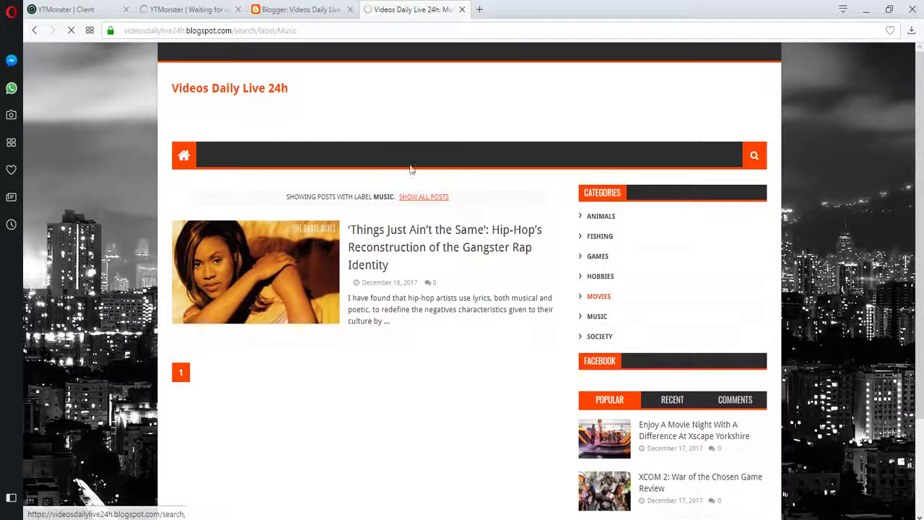
left_click(355, 31)
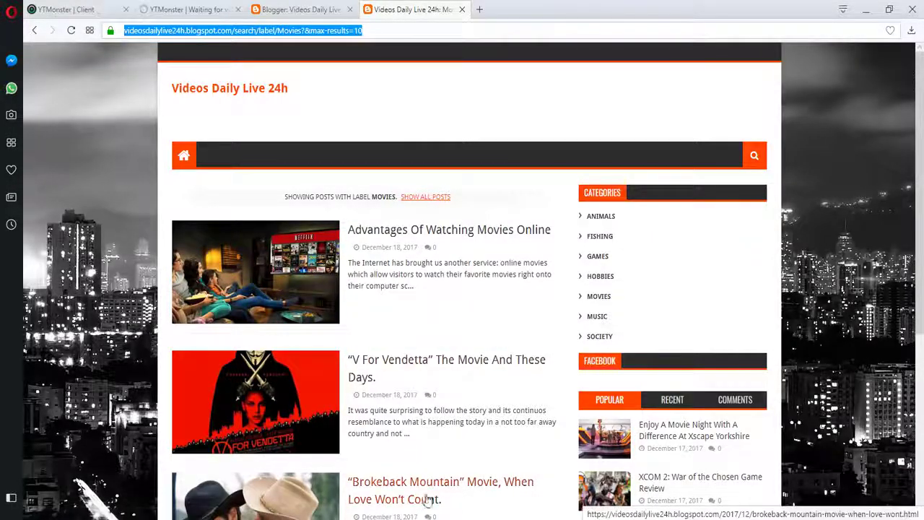
left_click(536, 490)
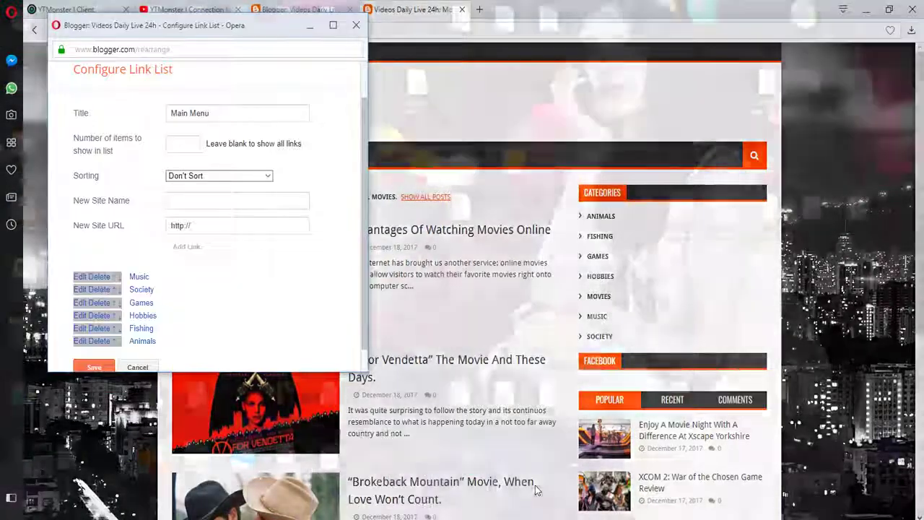
left_click_drag(208, 226, 62, 224)
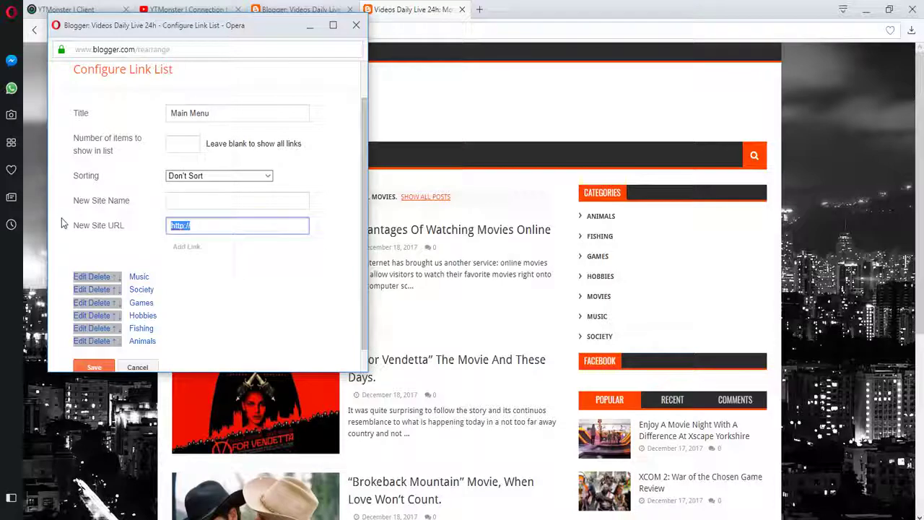
key("ctrl+v")
left_click(198, 200)
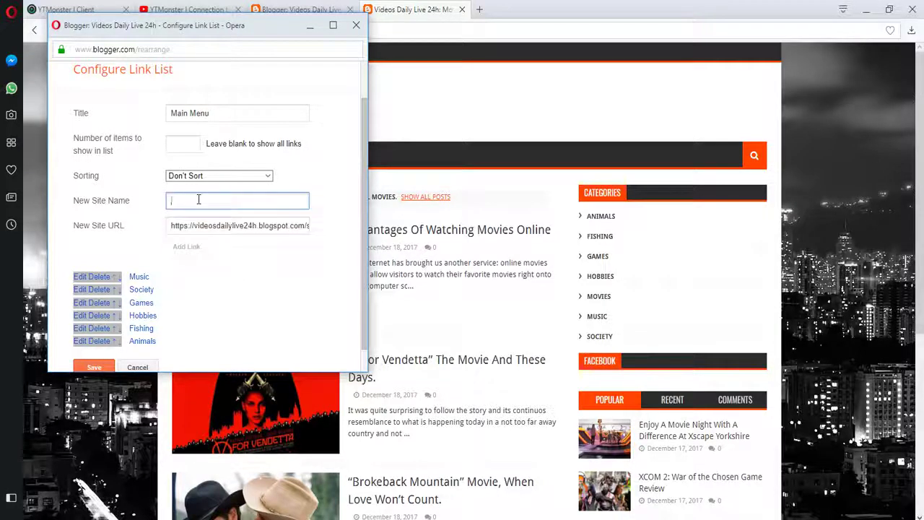
type("Movies")
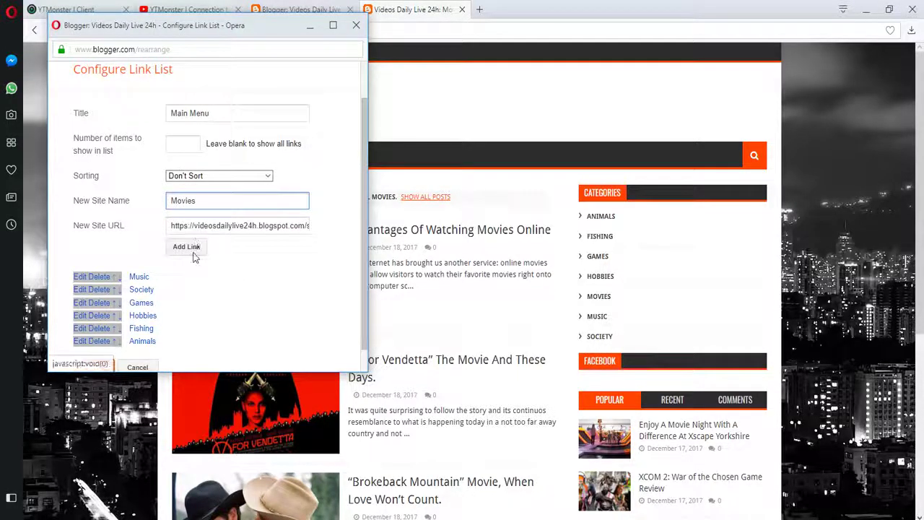
left_click(193, 255)
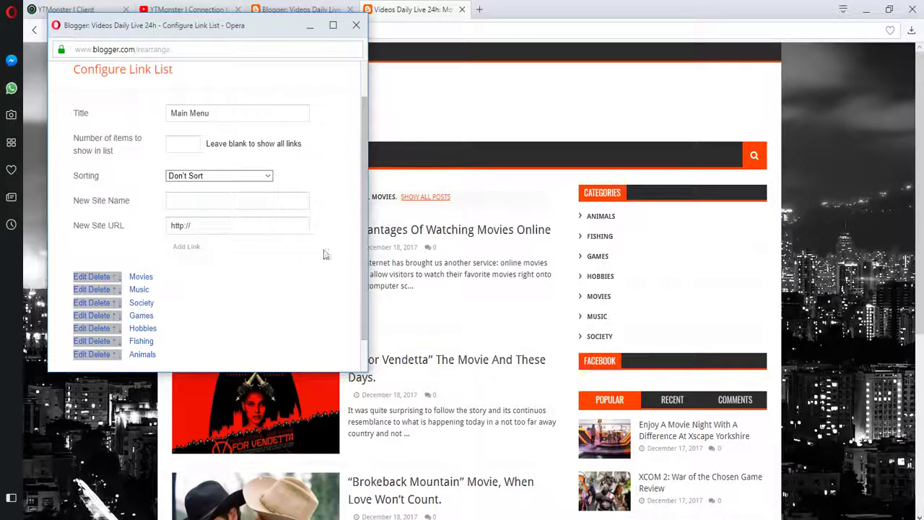
- Maximize the link list window and move the Society link up to first place in the Main Menu, above Movies and Music
scroll(364, 303, "down", 1)
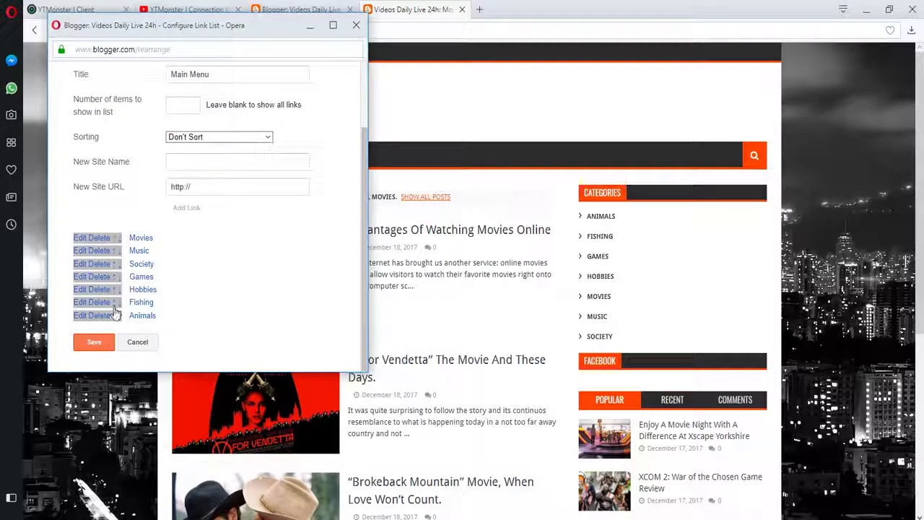
left_click(113, 265)
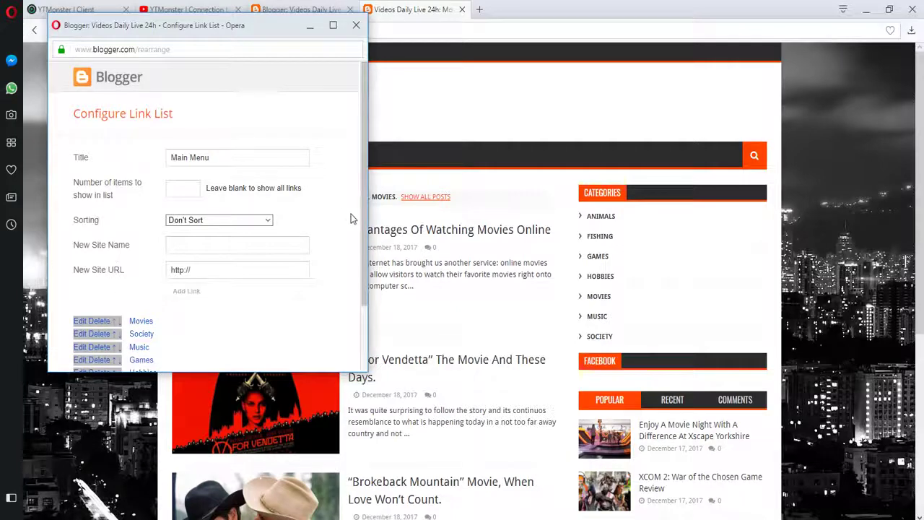
scroll(354, 257, "down", 2)
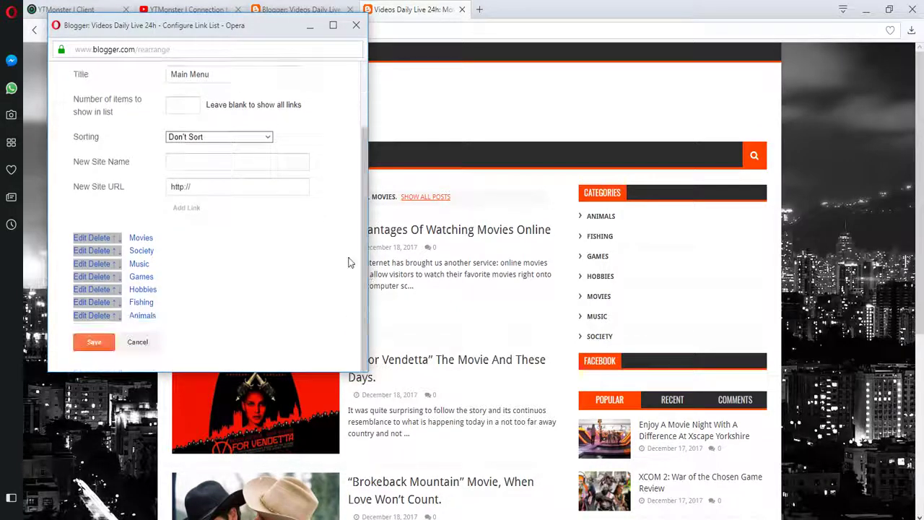
left_click(334, 27)
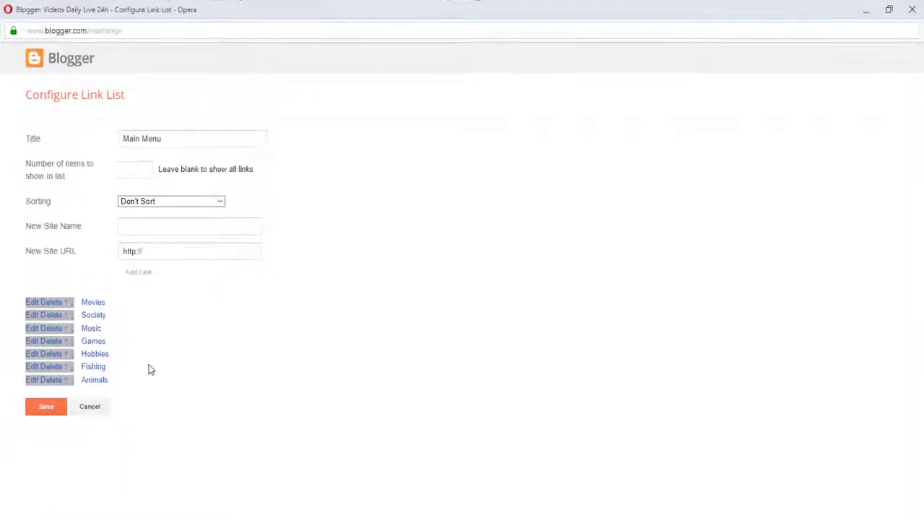
left_click(66, 315)
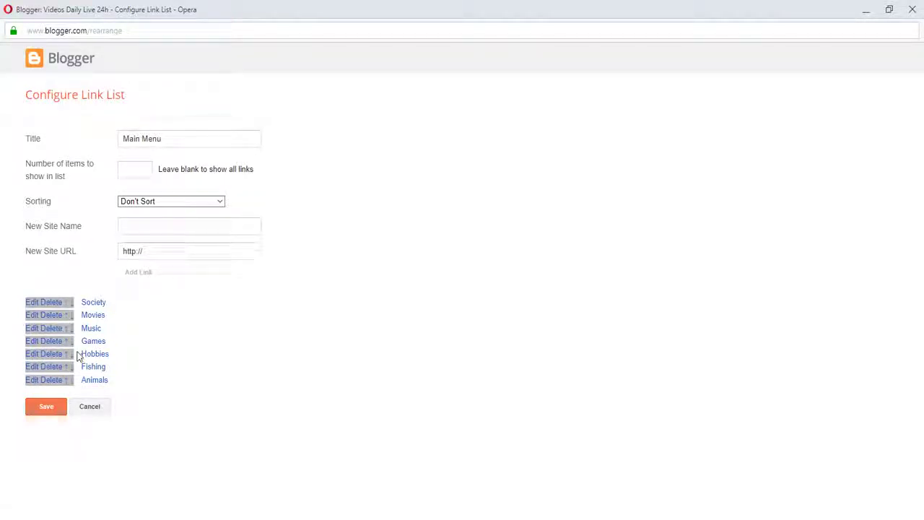
- Reorder the Main Menu links to Society, Games, Hobbies, Animals, Fishing, Music, Movies
left_click(67, 341)
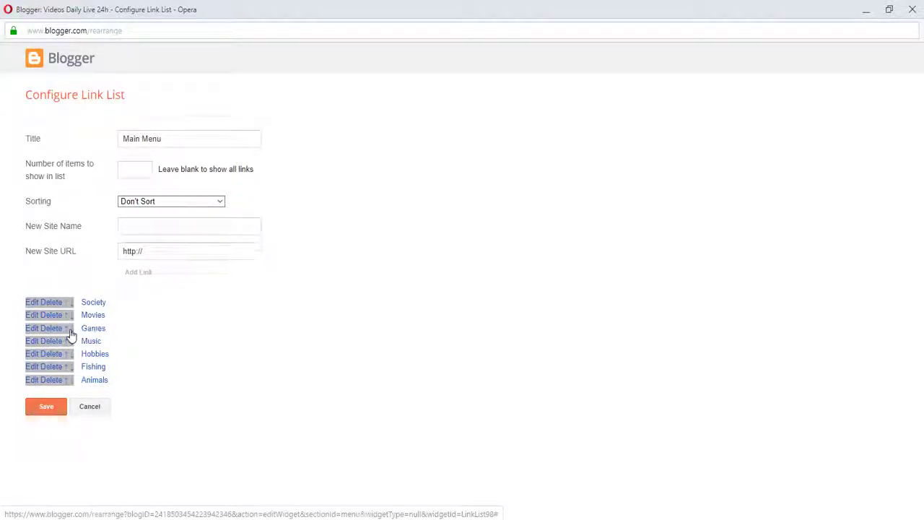
left_click(66, 328)
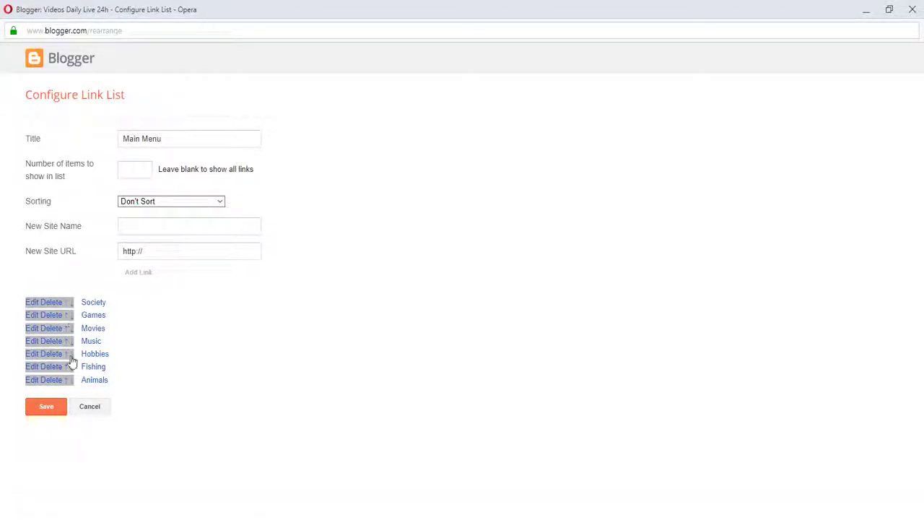
left_click(67, 354)
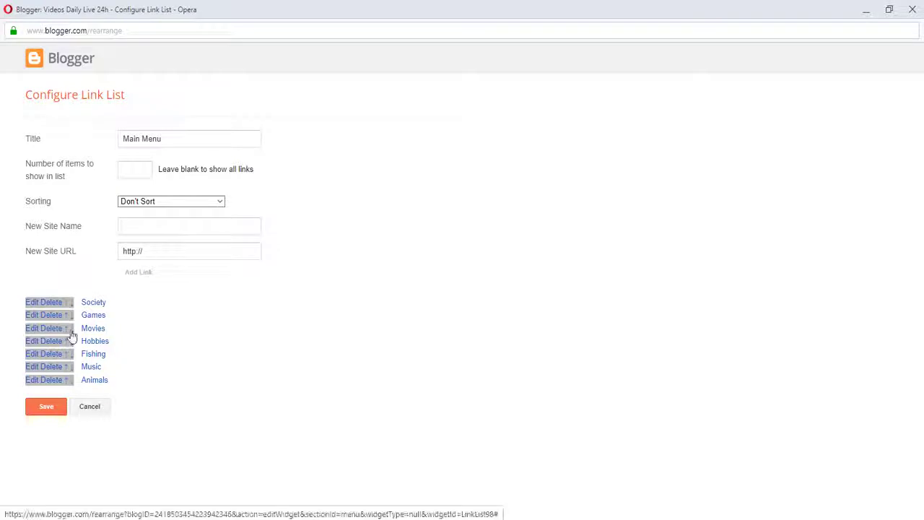
left_click(67, 342)
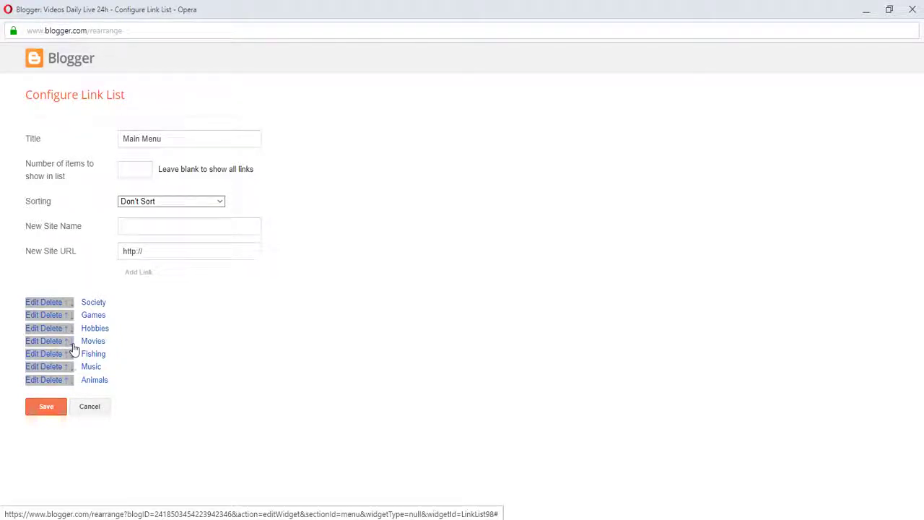
left_click(71, 343)
left_click(71, 355)
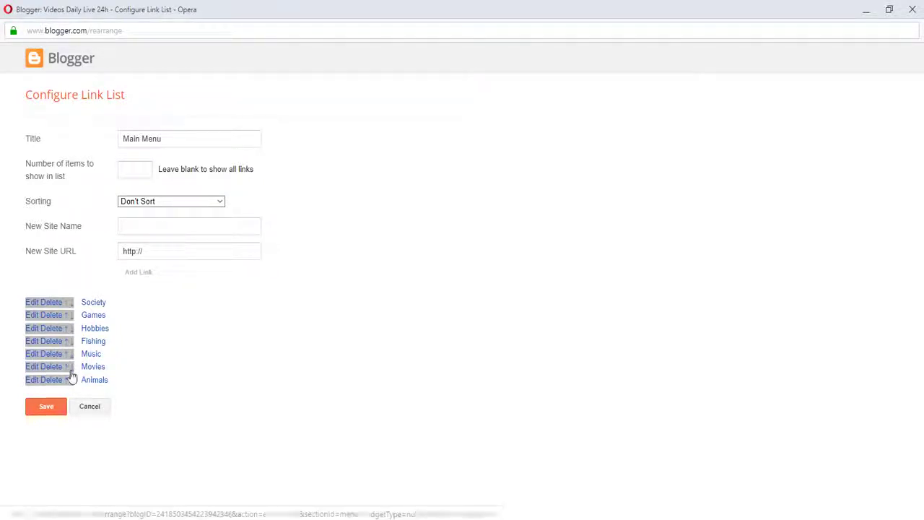
left_click(71, 369)
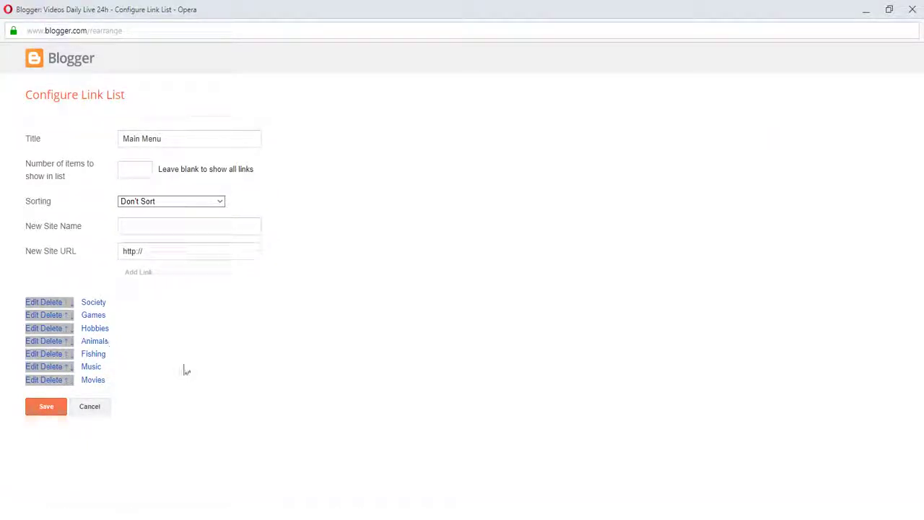
- Rearrange the Main Menu links to Society, Fishing, Hobbies, Games, Animals, Music, Movies, and save the link list and layout arrangement
left_click(71, 325)
left_click(66, 357)
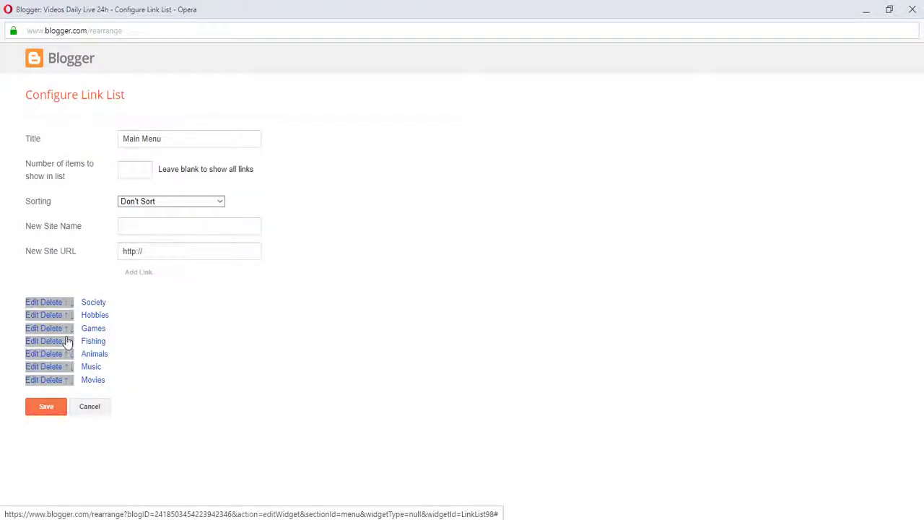
left_click(66, 341)
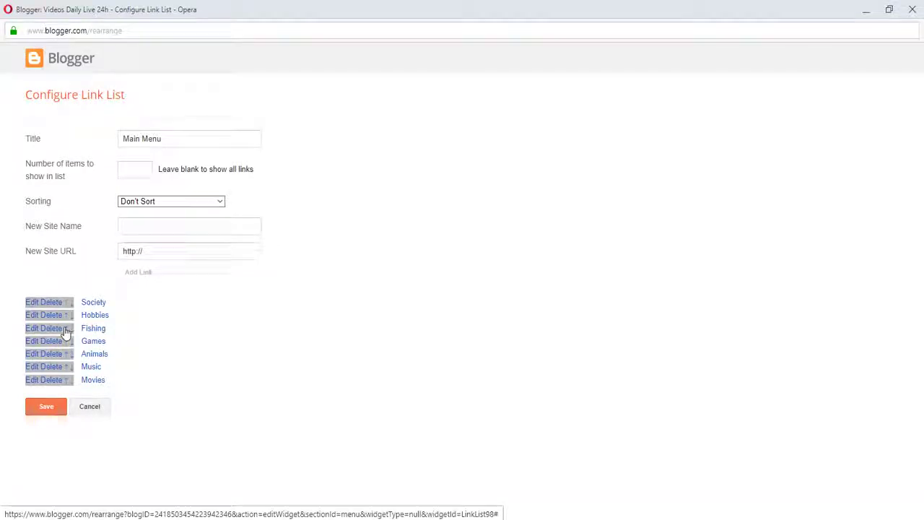
left_click(65, 328)
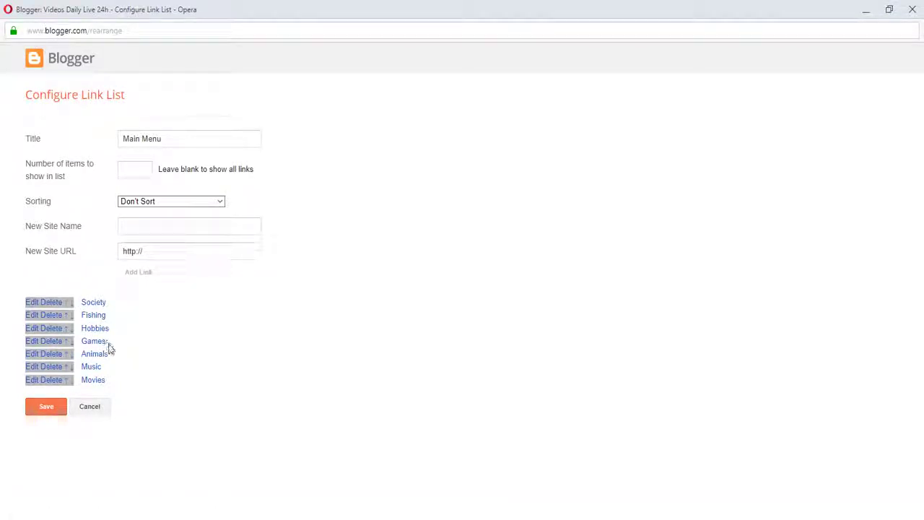
left_click(50, 408)
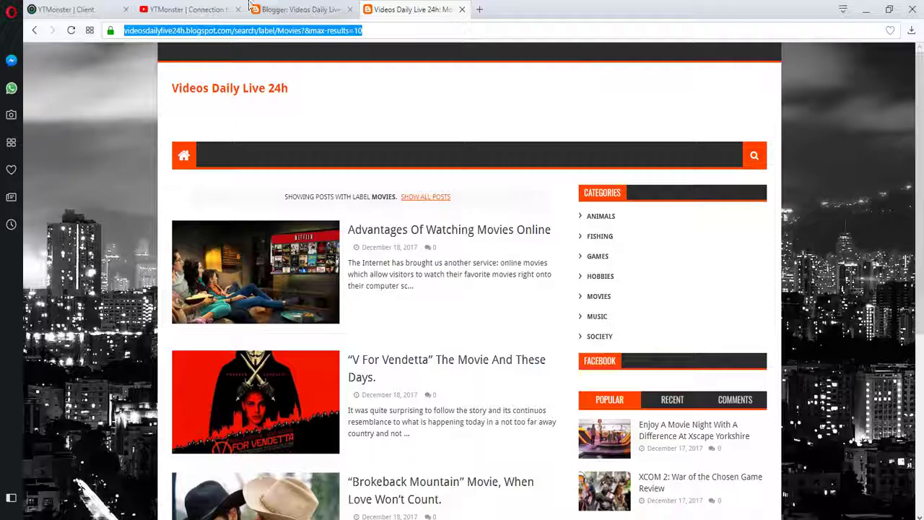
left_click(292, 8)
left_click(787, 105)
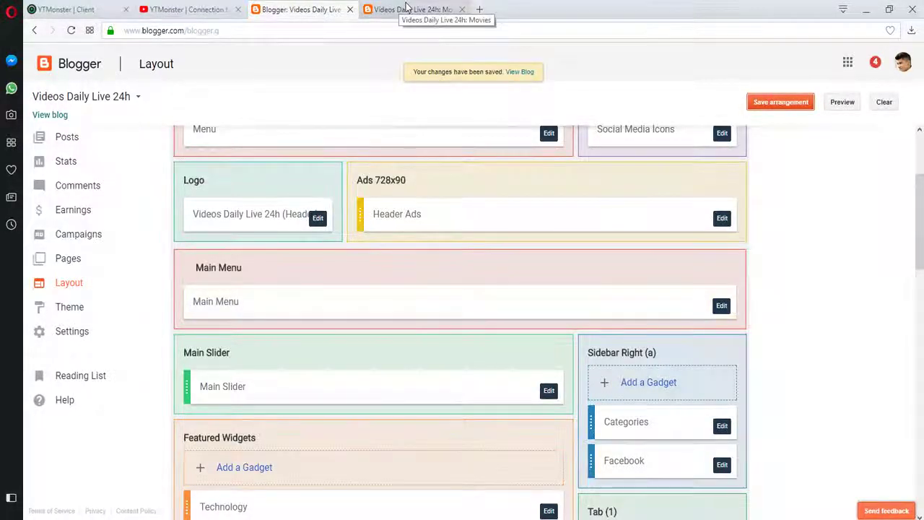
- Open the live blog's home page and check the Movies, Music, Games, Hobbies, Fishing and Society links in its main menu
left_click(408, 8)
left_click(377, 30)
left_click(184, 156)
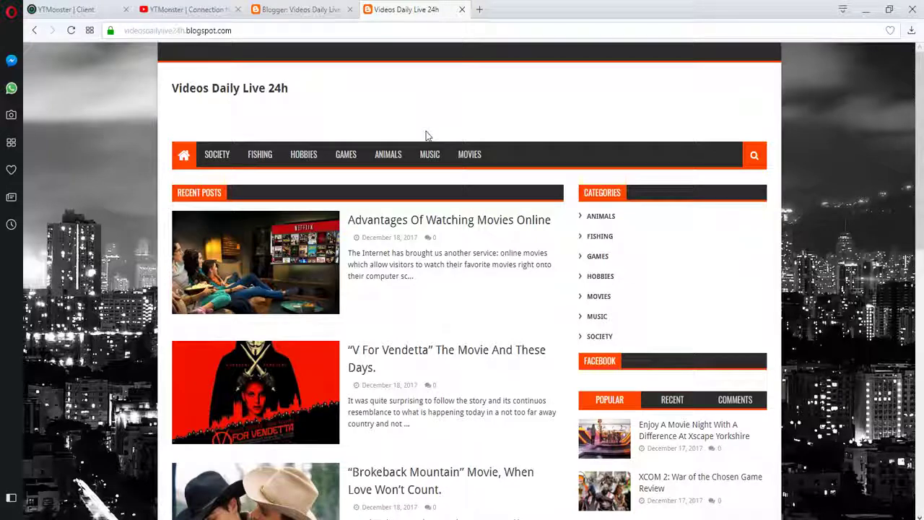
left_click(470, 155)
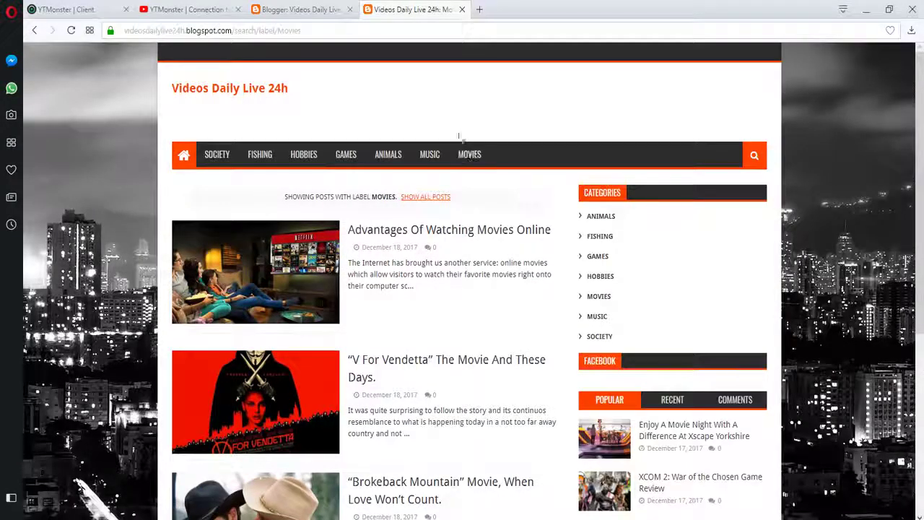
left_click(429, 156)
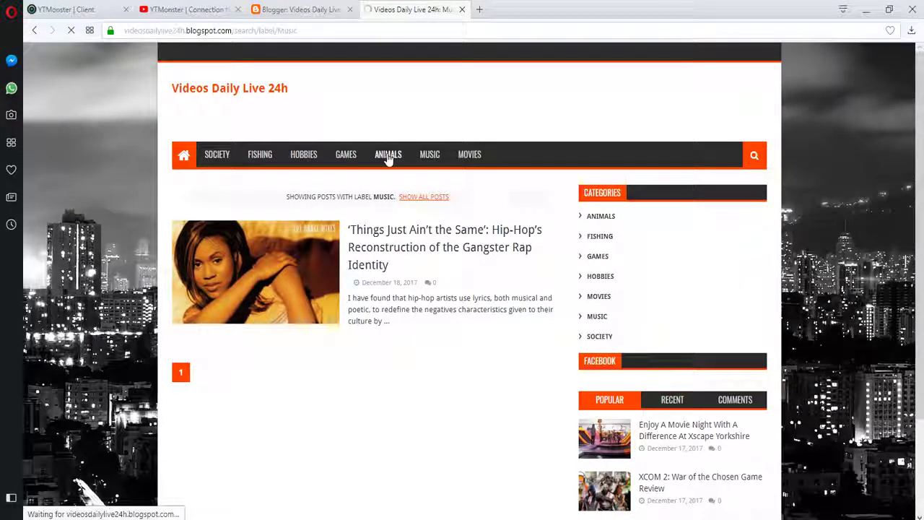
left_click(346, 160)
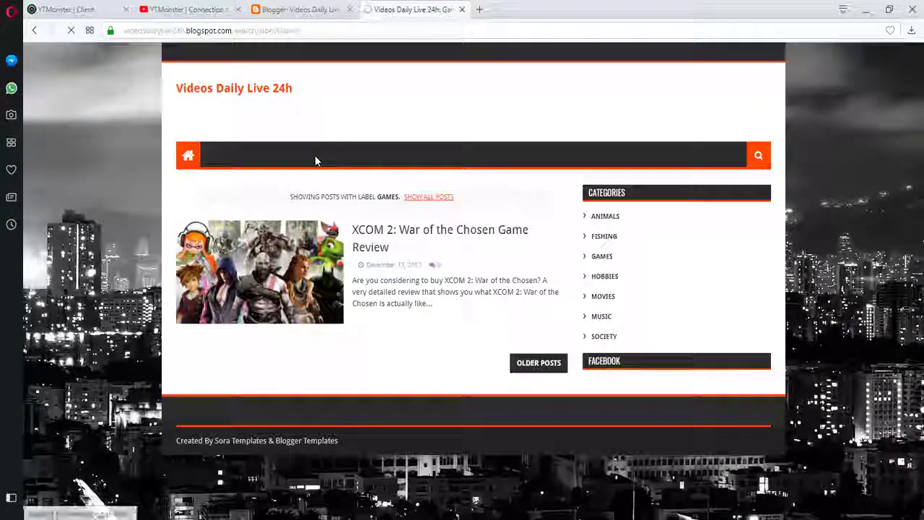
left_click(309, 159)
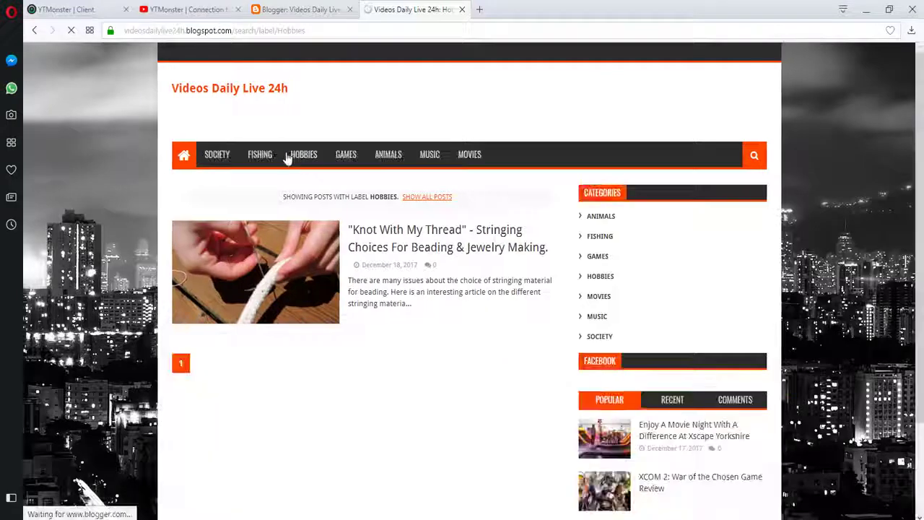
left_click(268, 158)
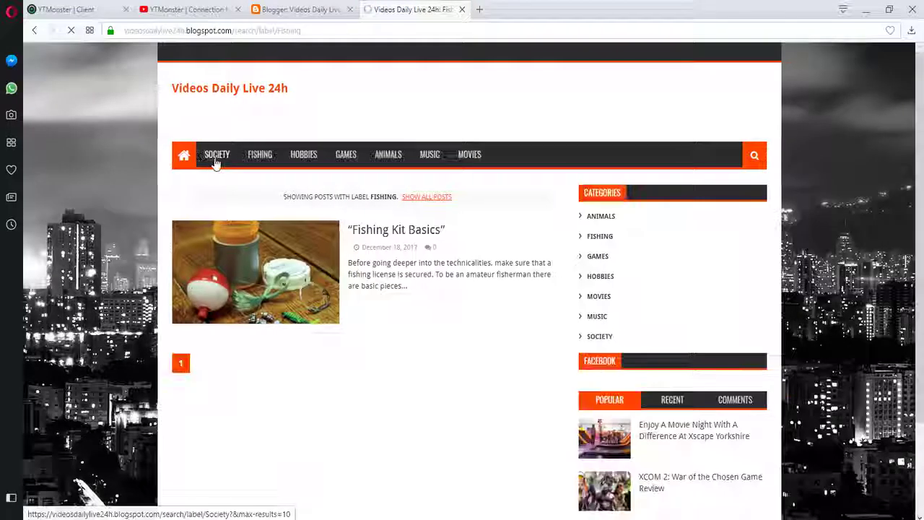
left_click(216, 162)
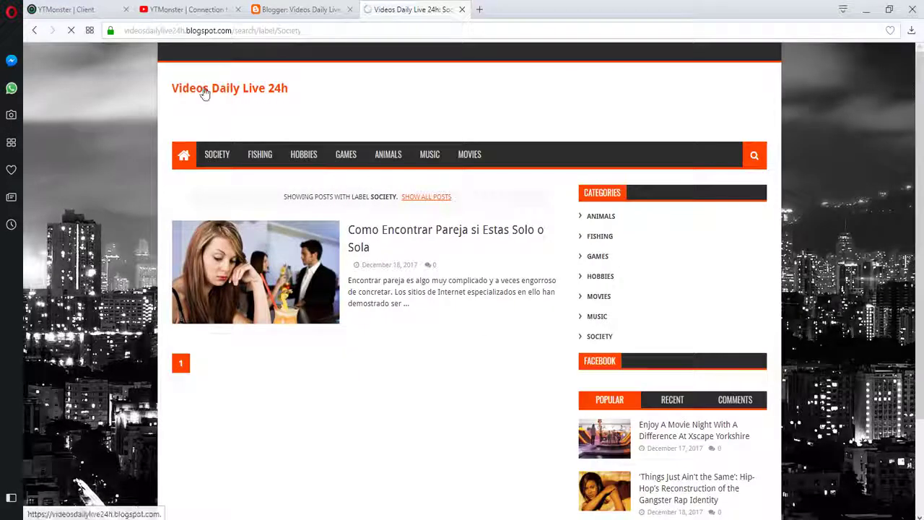
- Move the Categories gadget from Sidebar Right (a) to Sidebar Right (B) in the blog's layout and save the arrangement
left_click(299, 10)
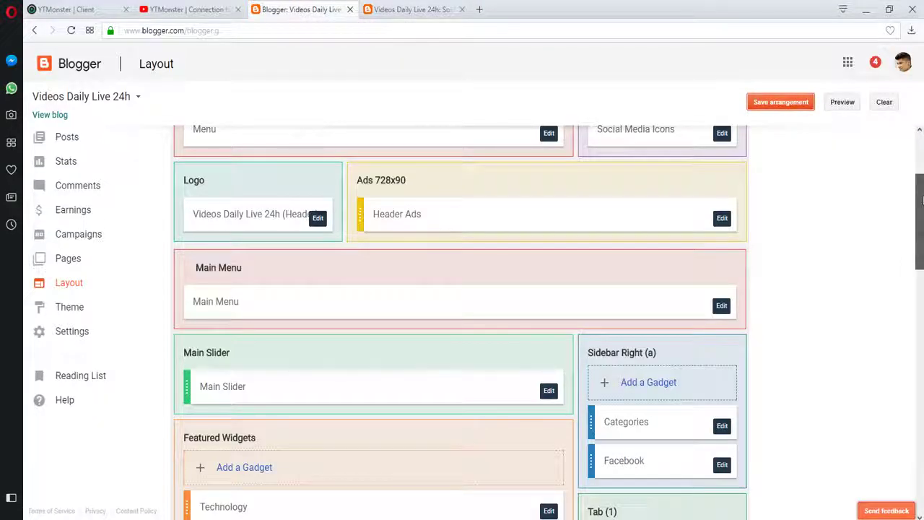
scroll(922, 200, "down", 3)
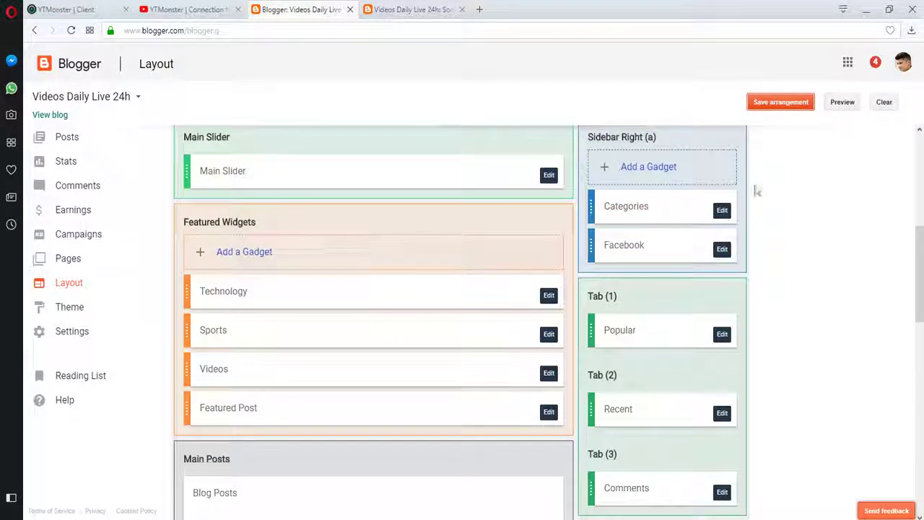
left_click_drag(631, 206, 719, 248)
scroll(922, 267, "down", 1)
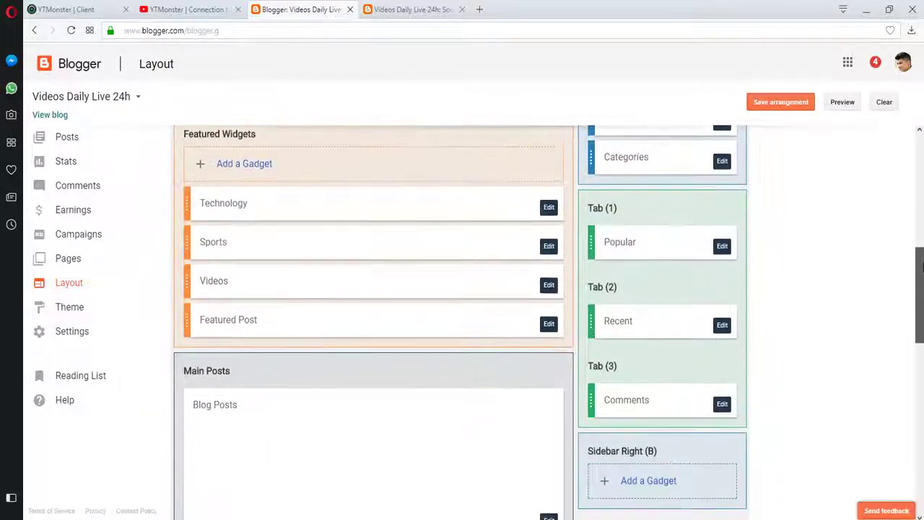
left_click_drag(614, 156, 626, 509)
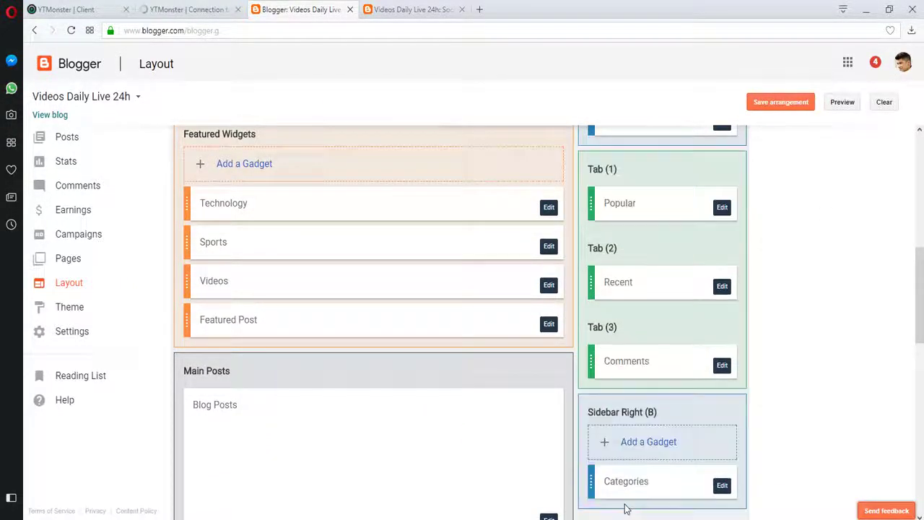
scroll(921, 299, "down", 2)
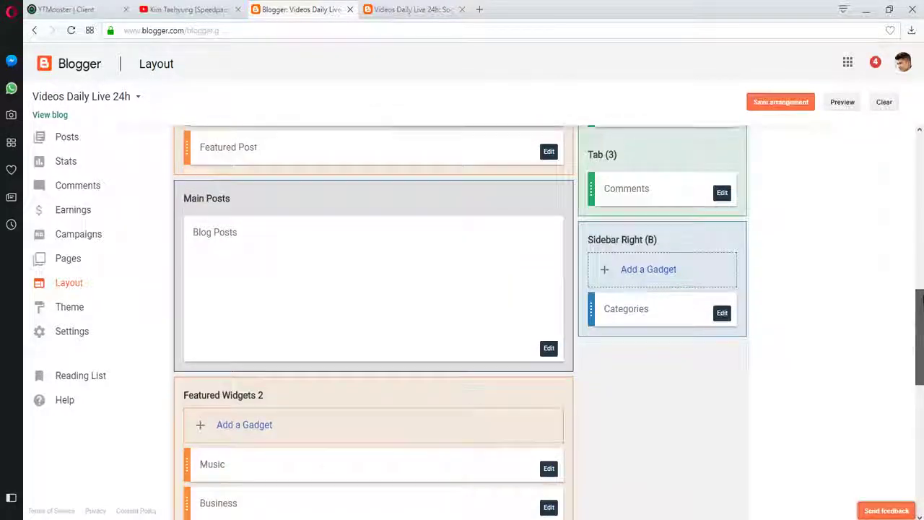
scroll(921, 299, "up", 1)
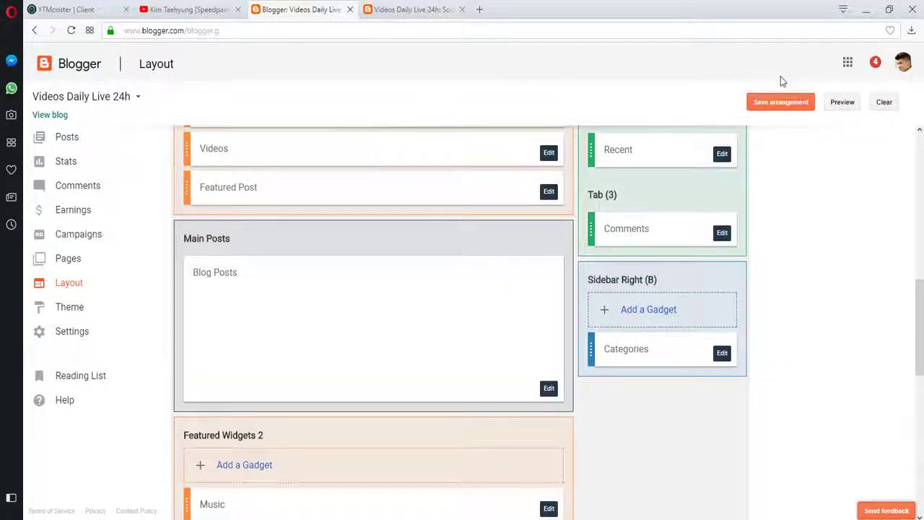
- Open the Society post "Como Encontrar Pareja si Estas Solo o Sola" on the live blog and examine its sidebar and comment section
left_click(400, 10)
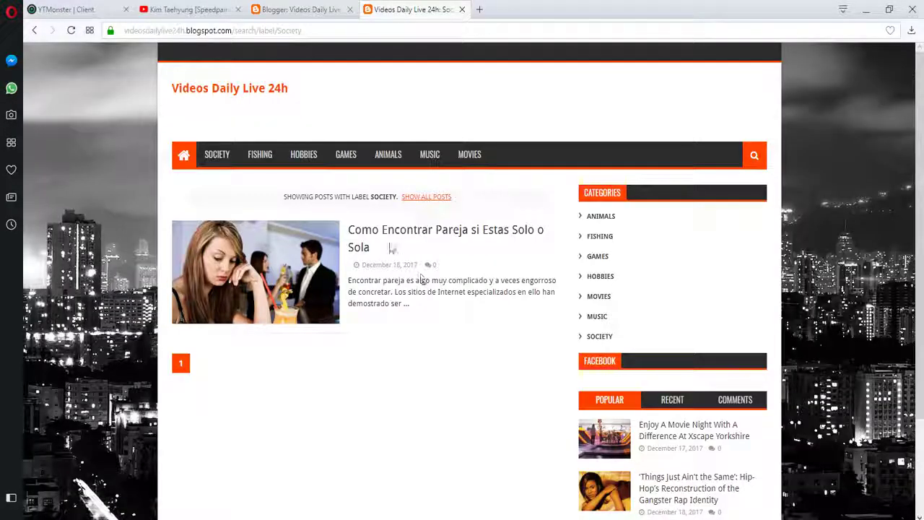
left_click(383, 231)
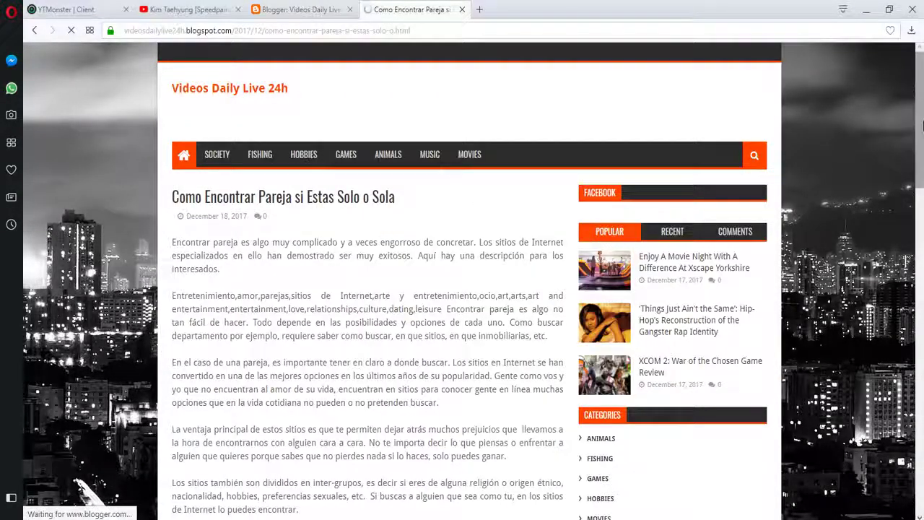
scroll(749, 172, "down", 10)
scroll(367, 275, "down", 6)
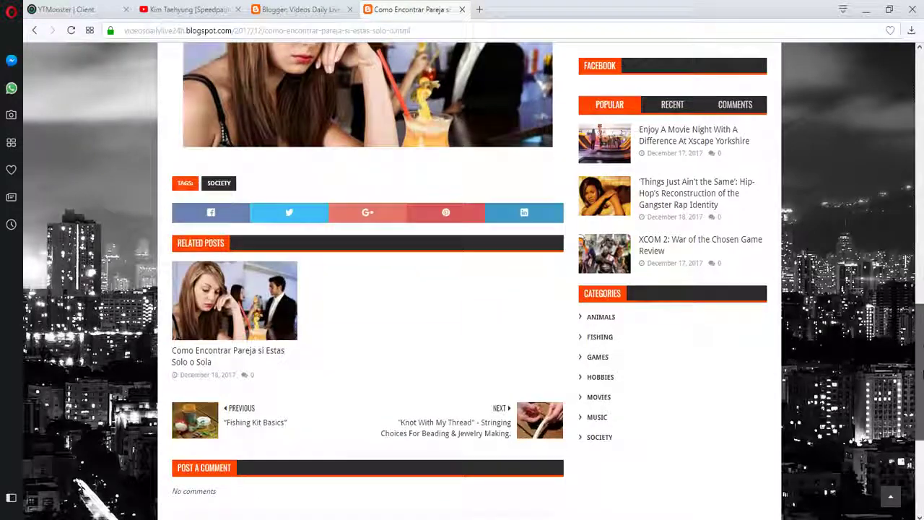
scroll(371, 427, "down", 1)
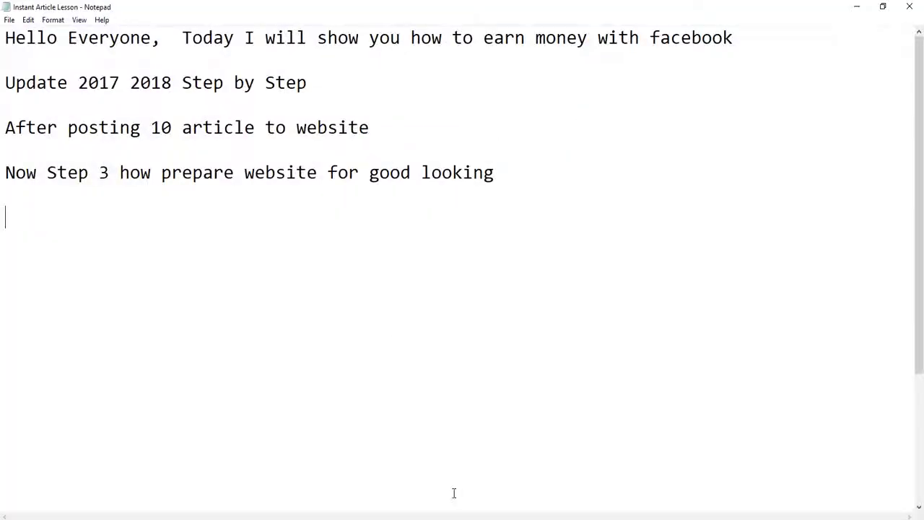
- Switch to the Notepad lesson notes and add the line "Change Comment to Facebook Comment" followed by a blank line
type("hange")
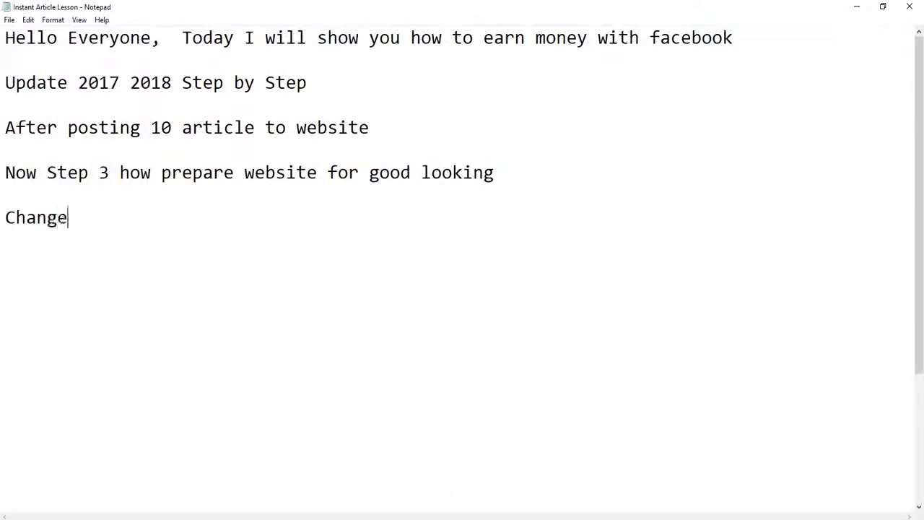
type(" Comment ")
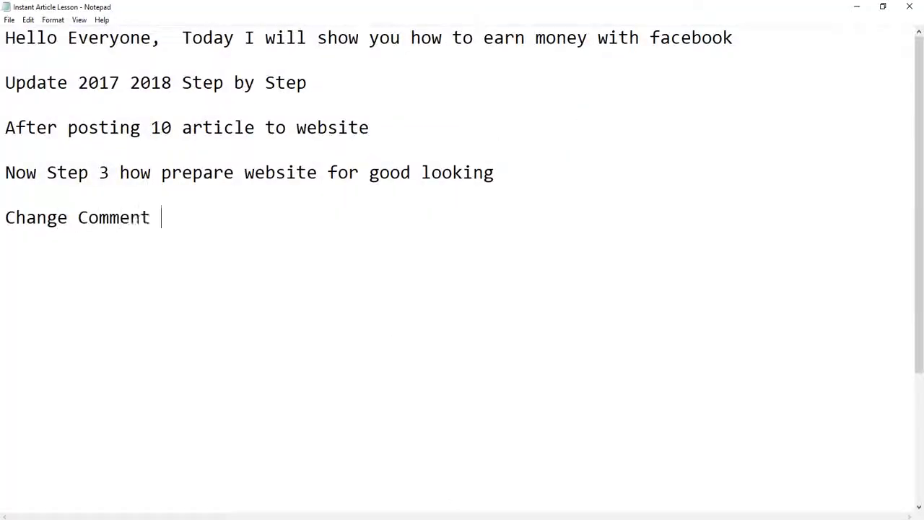
type("to Facebook")
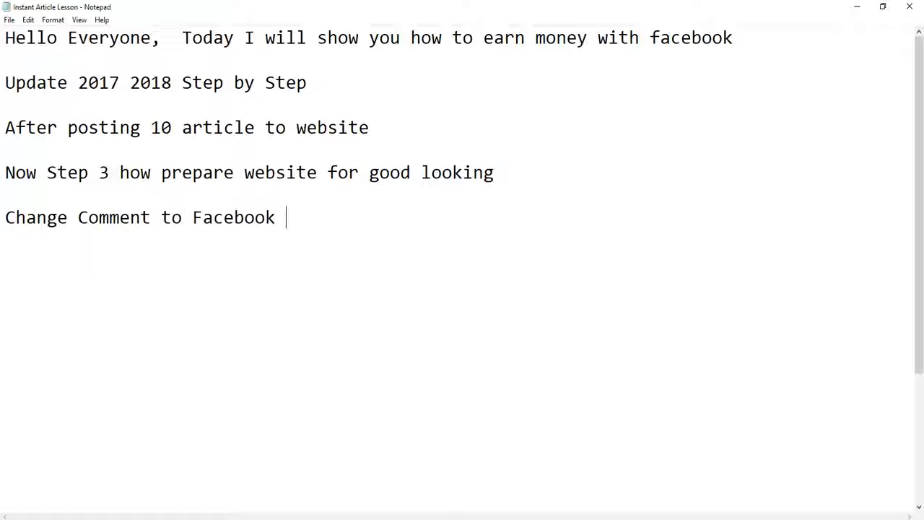
type(" Comment")
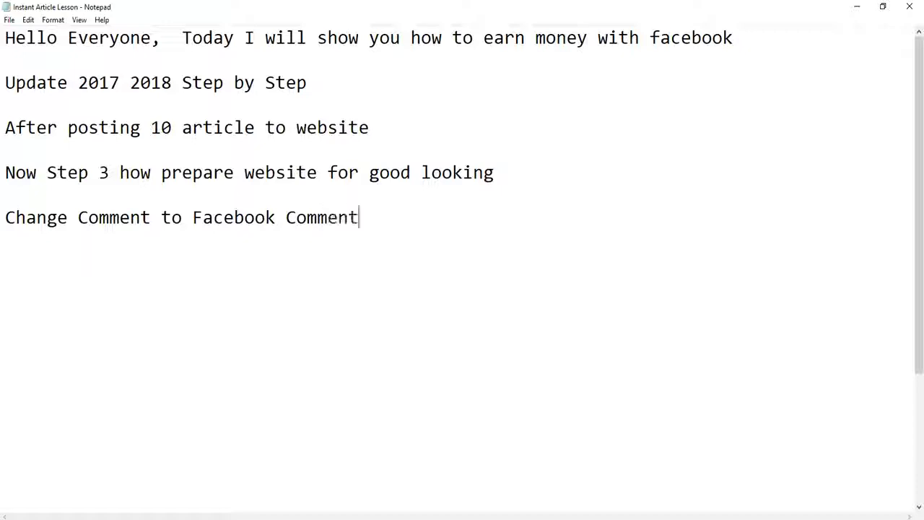
key("Return")
key("Return")
- Switch back to the browser and open the Theme settings of the Videos Daily Live 24h blog in Blogger
mouse_move(441, 515)
left_click(416, 488)
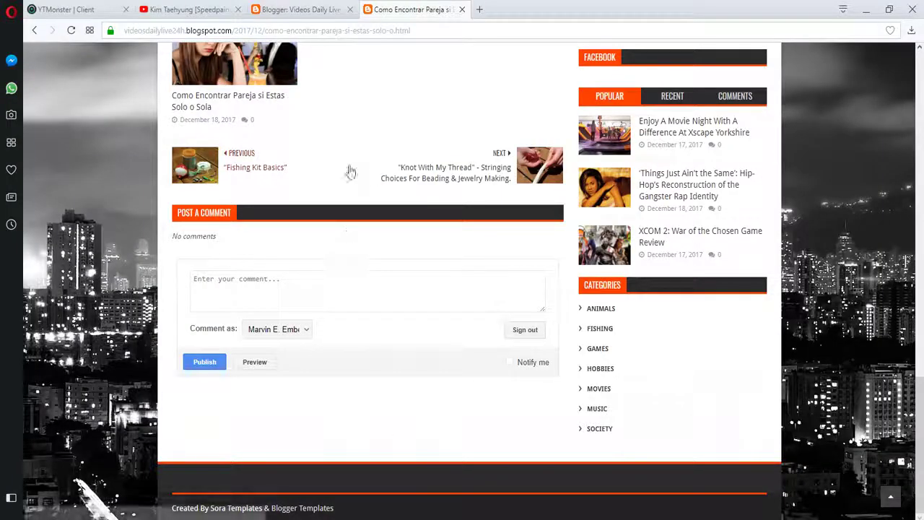
left_click(303, 10)
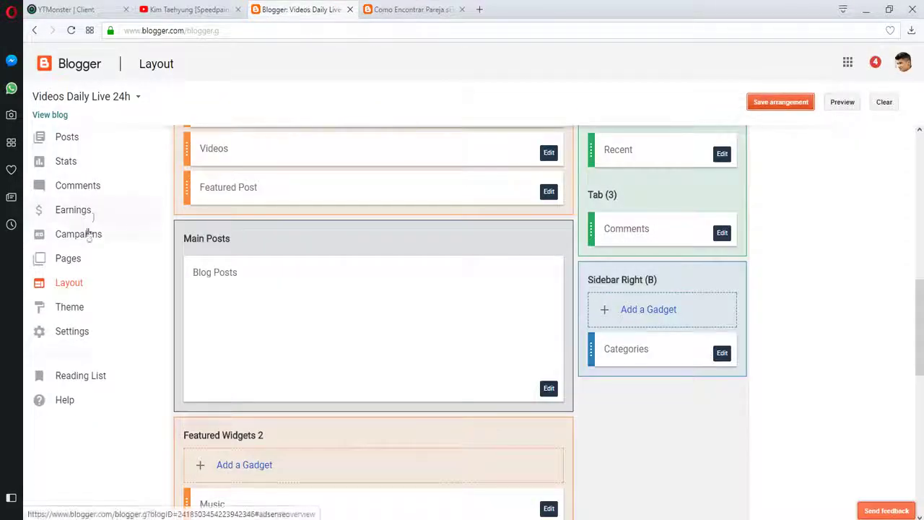
left_click(72, 309)
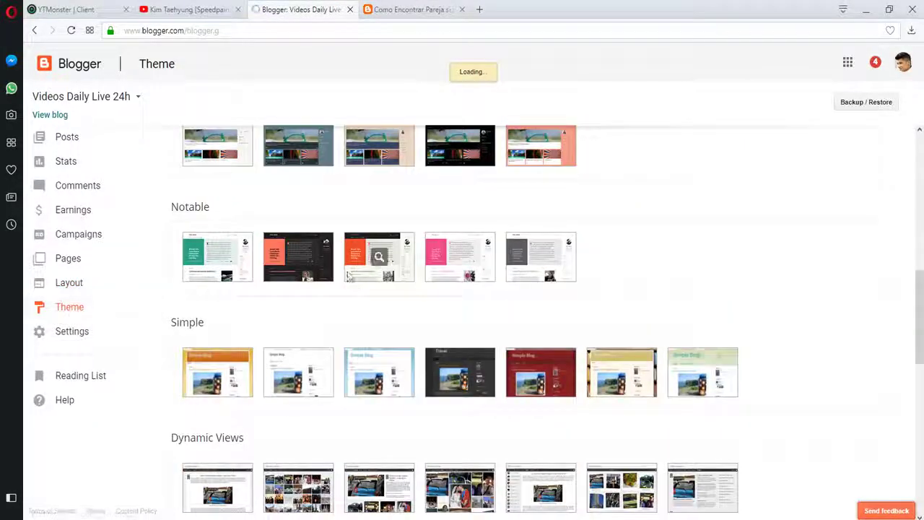
- Open the current theme's HTML for editing and hide the warning about mixing HTTP and HTTPS
left_click_drag(921, 292, 920, 160)
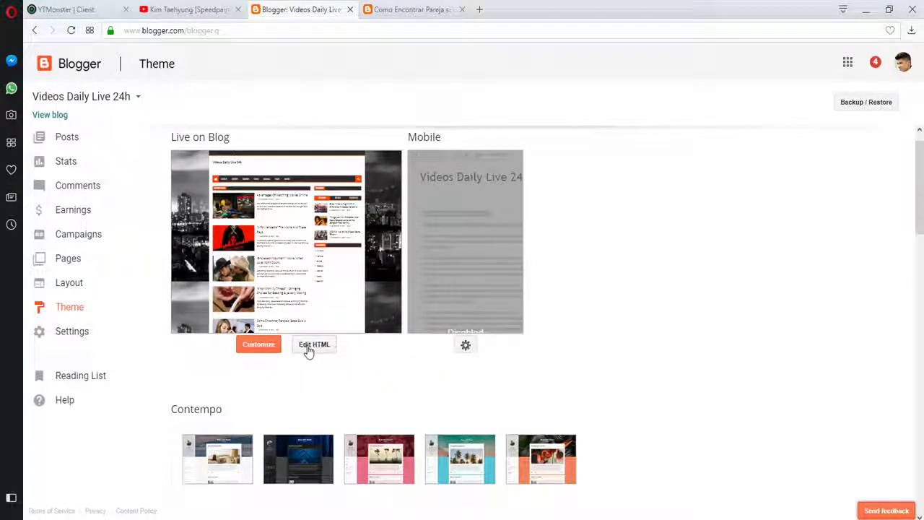
left_click(310, 350)
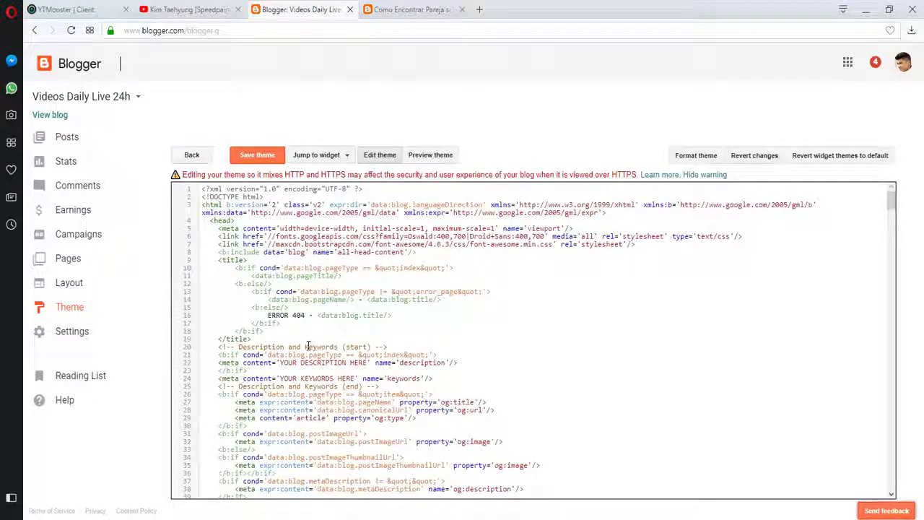
left_click(702, 174)
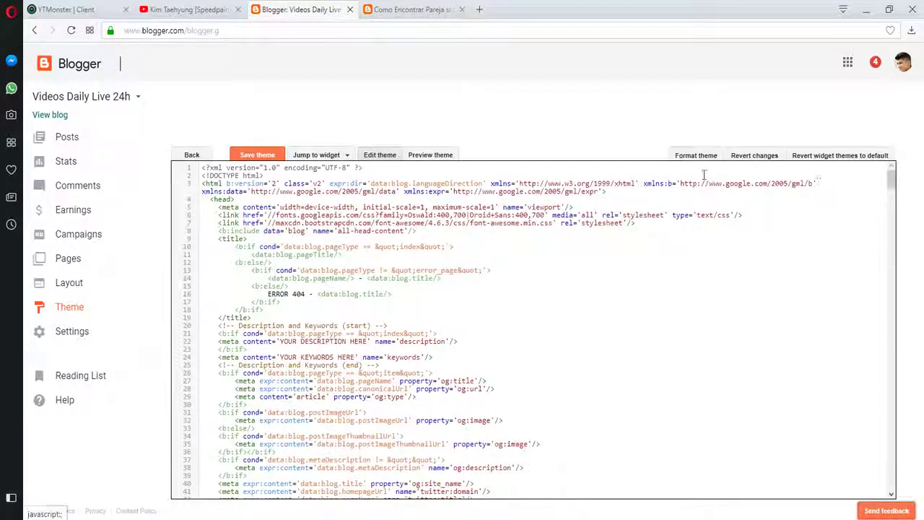
- Set the style attribute of the theme-opt div to 'show' in the theme HTML and save the theme
left_click_drag(899, 181, 907, 212)
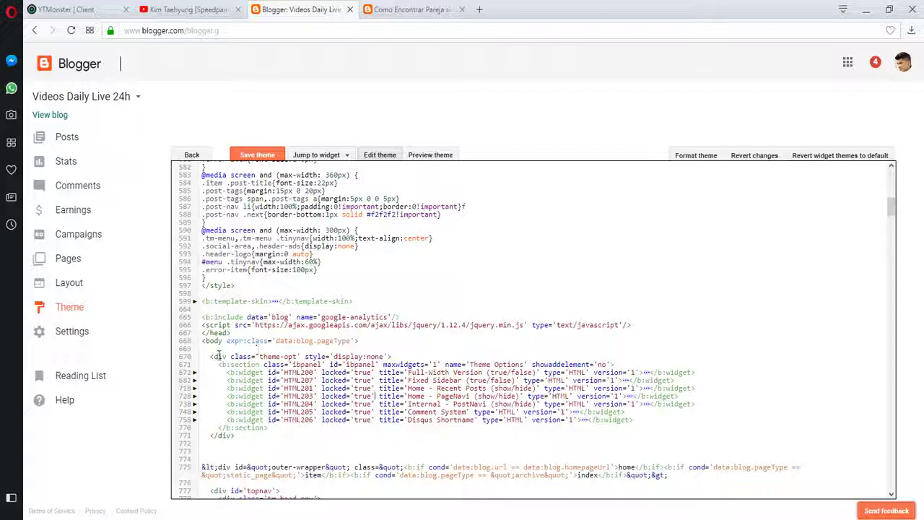
left_click_drag(216, 356, 413, 437)
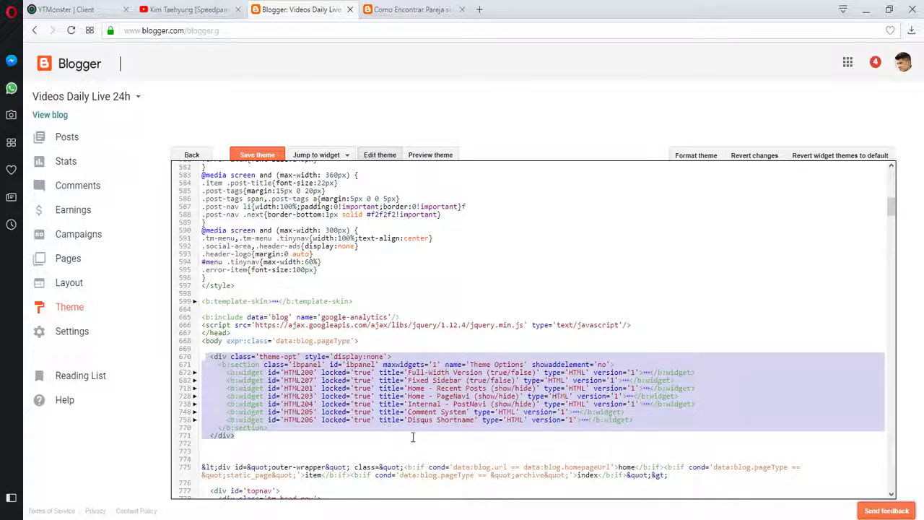
left_click(413, 435)
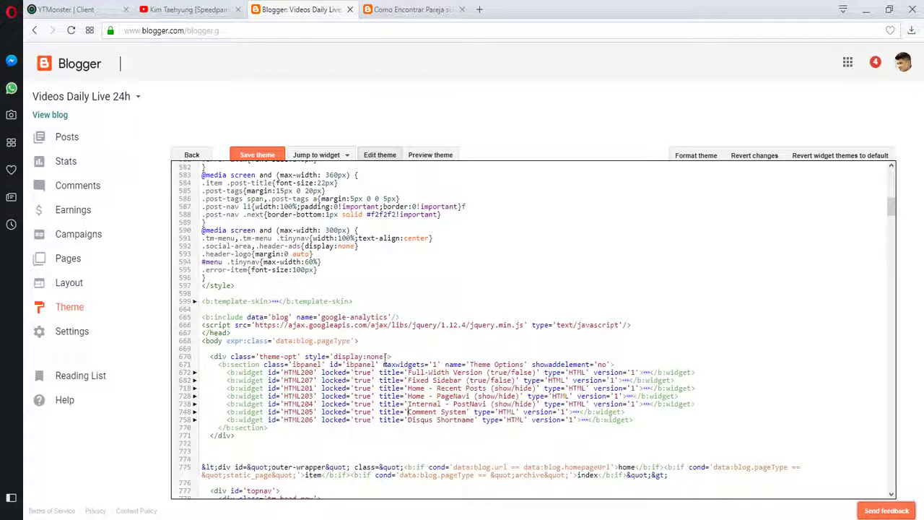
double_click(370, 356)
key("BackSpace")
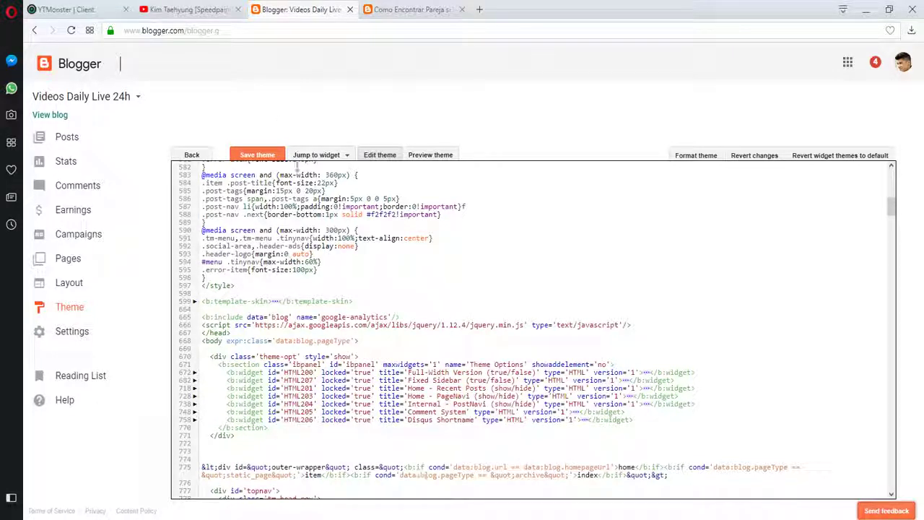
left_click(258, 156)
- Save the arrangement in the blog's layout and reload the layout page
left_click(68, 283)
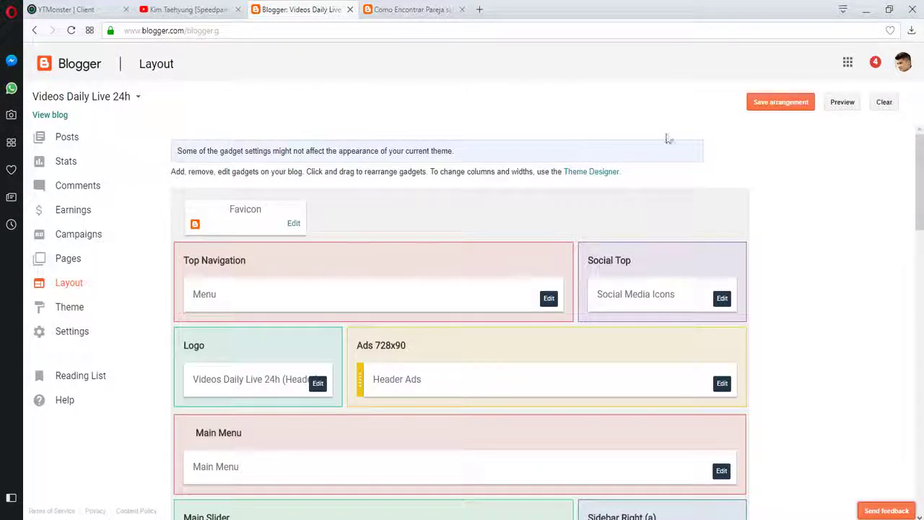
left_click(774, 108)
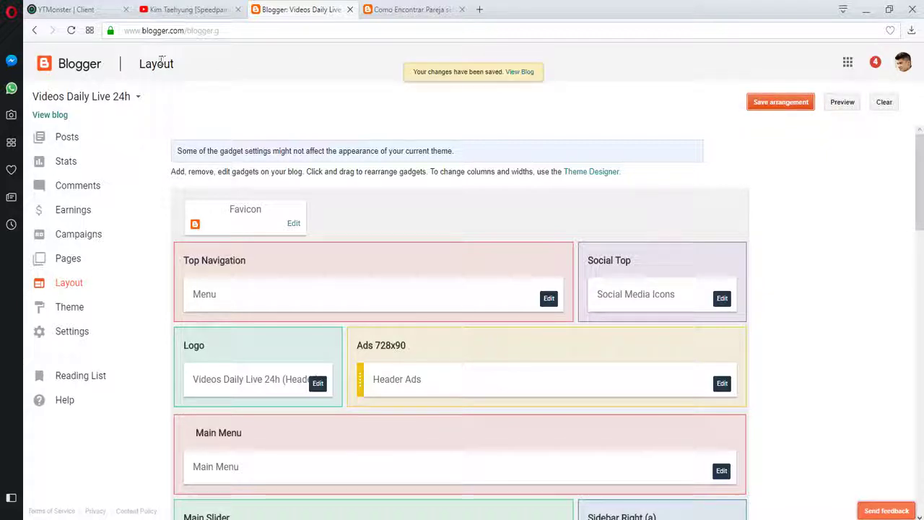
left_click(71, 31)
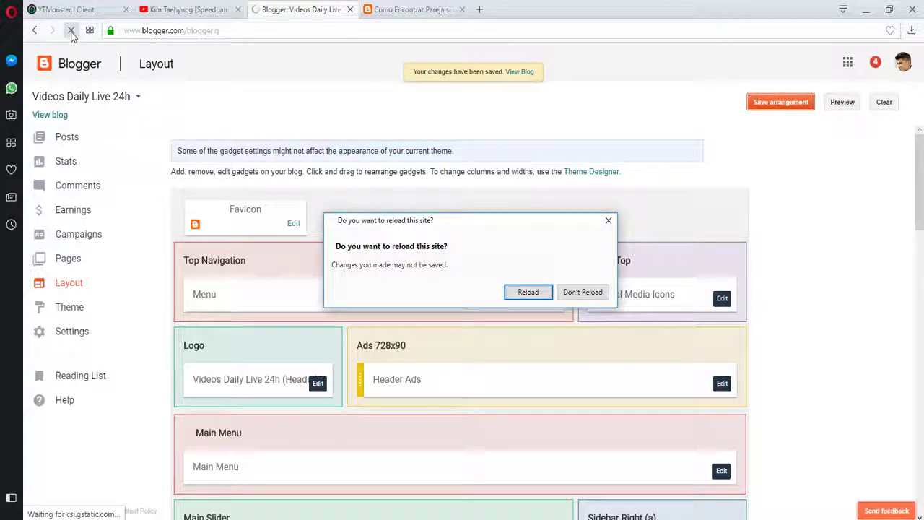
left_click(529, 293)
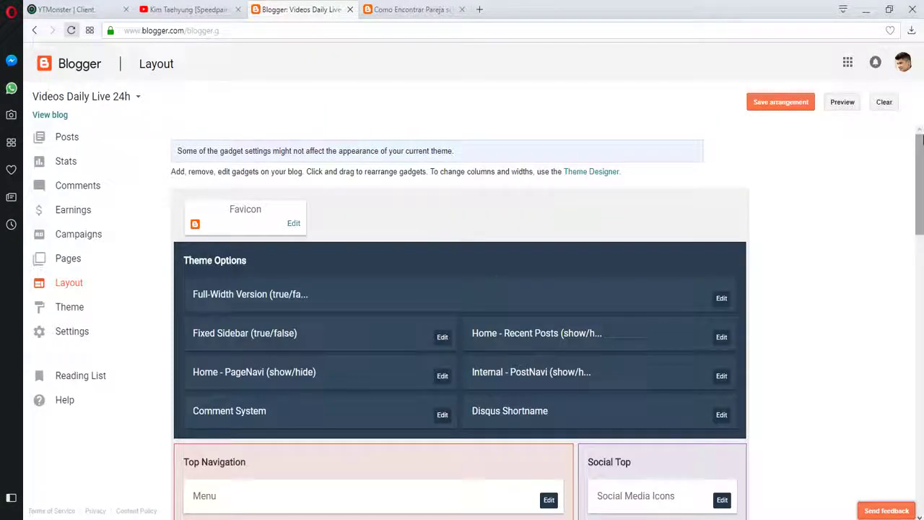
- Set the content of the Comment System gadget to [facebook] under Theme Options, then save the gadget and the arrangement
scroll(922, 164, "down", 2)
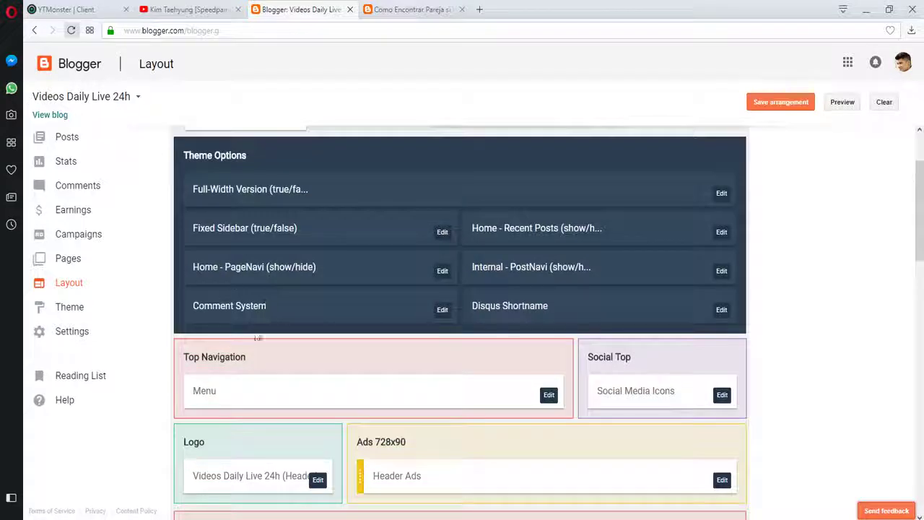
left_click(442, 311)
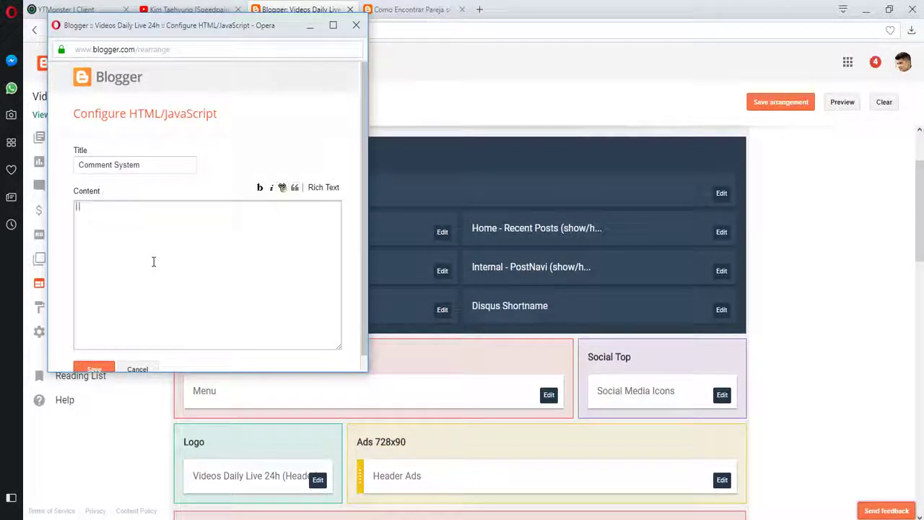
type("<!")
key("BackSpace")
type("ook")
left_click(94, 369)
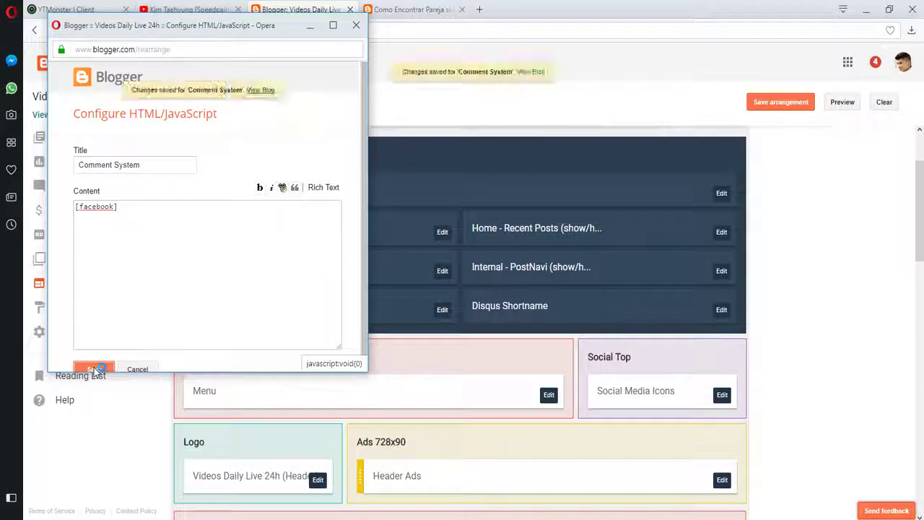
left_click(771, 105)
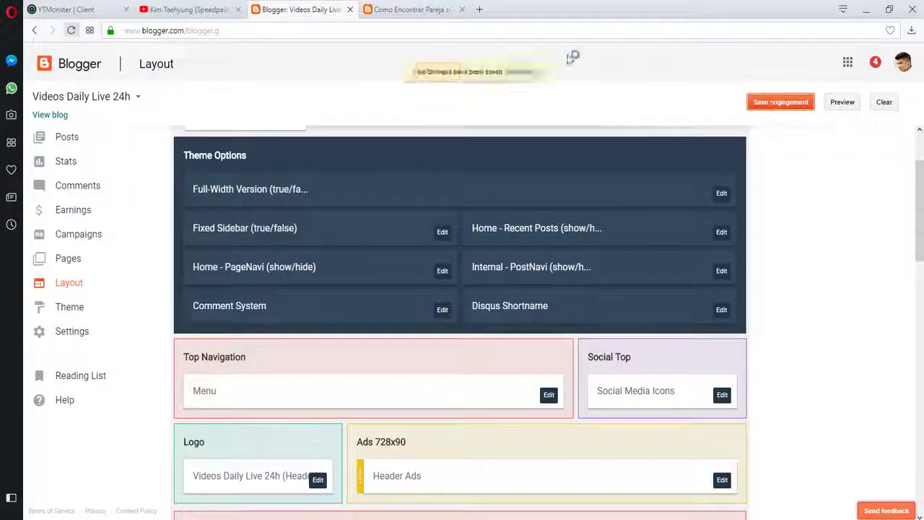
- Open the "XCOM 2: War of the Chosen Game Review" post on the live blog, examine its comment section, and return to the blog's home page
left_click(416, 10)
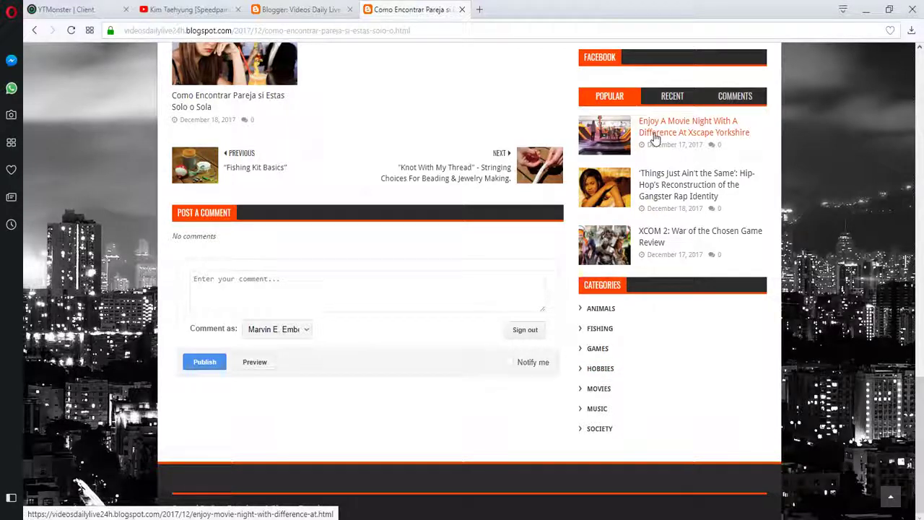
left_click(655, 238)
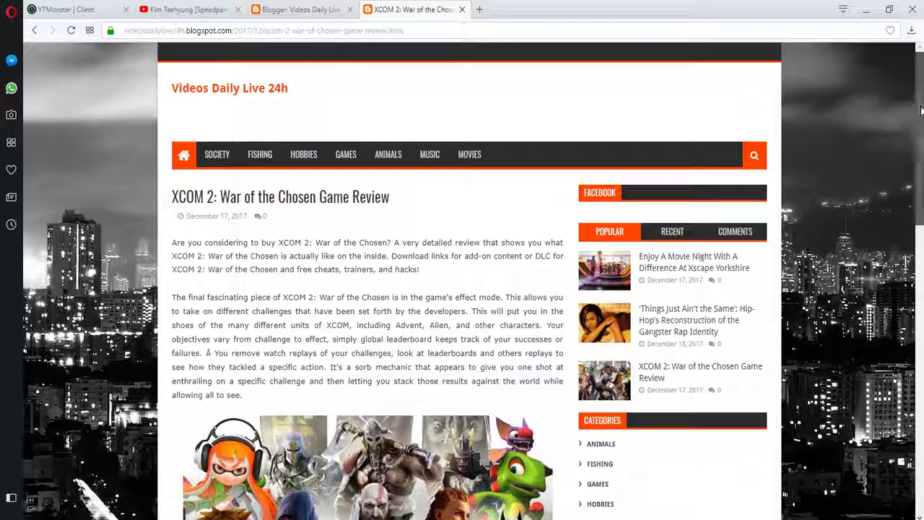
scroll(921, 110, "down", 10)
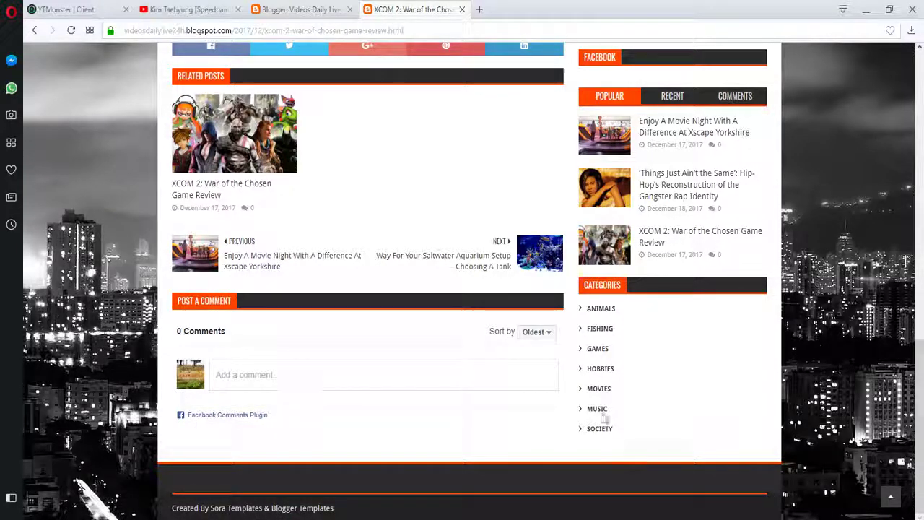
scroll(919, 346, "up", 1)
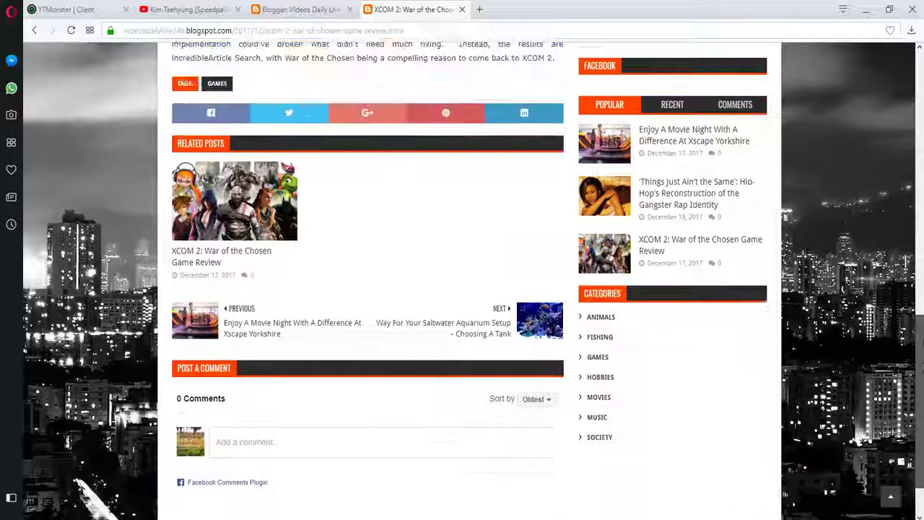
scroll(918, 346, "up", 3)
scroll(920, 361, "down", 4)
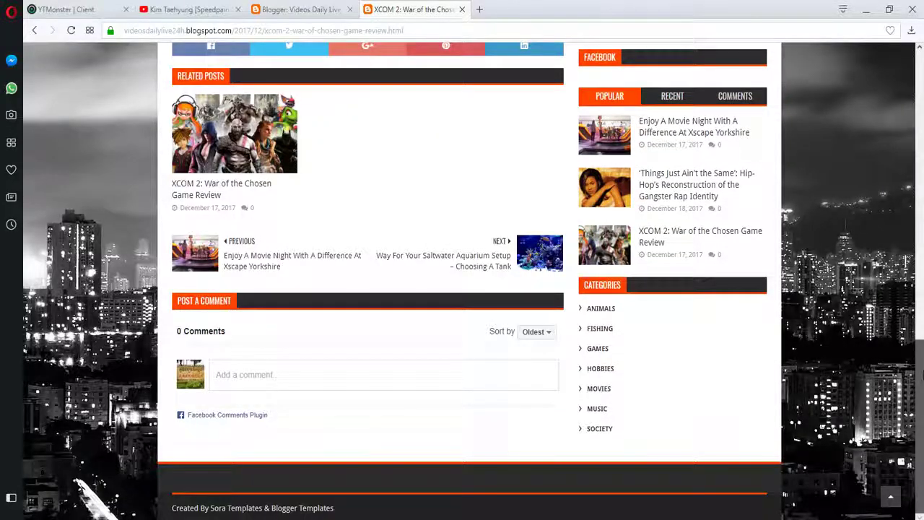
mouse_move(920, 374)
left_mouse_down()
mouse_move(921, 156)
mouse_move(920, 376)
left_mouse_up()
left_click_drag(920, 399, 911, 52)
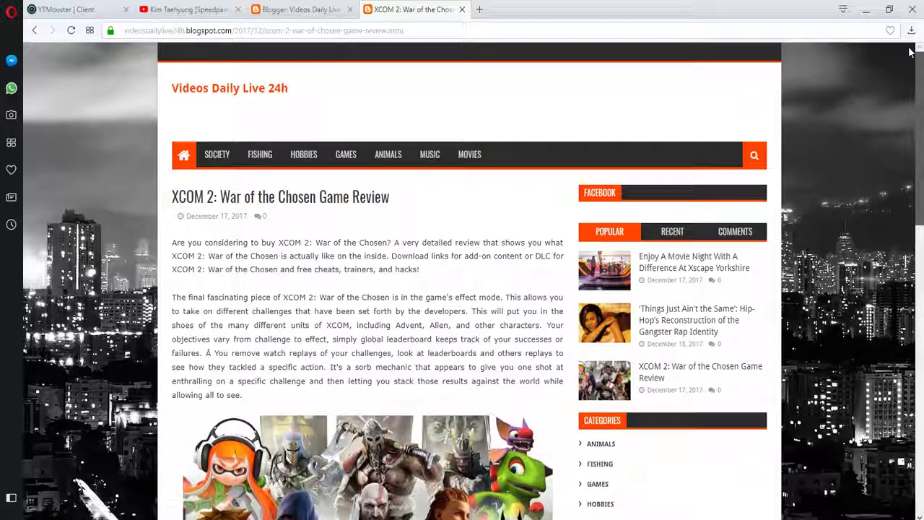
left_click(181, 161)
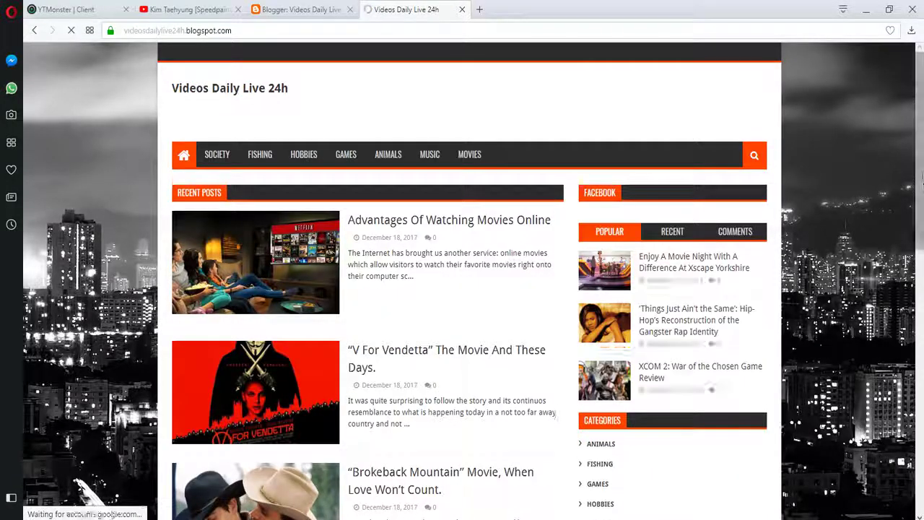
left_click_drag(921, 177, 282, 67)
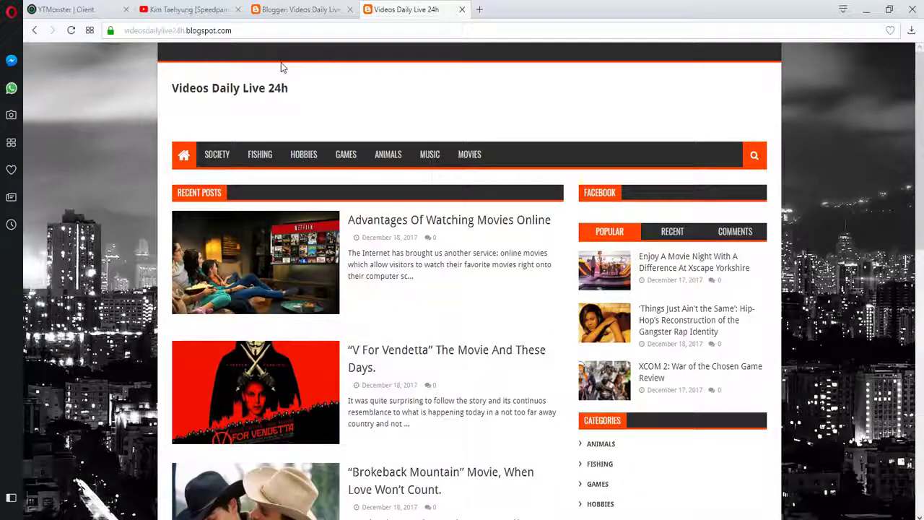
- Switch to File Explorer and open NeedMag Documentation from Downloads > Compressed > Blogger Template > NeedMag Free Version
left_click(298, 9)
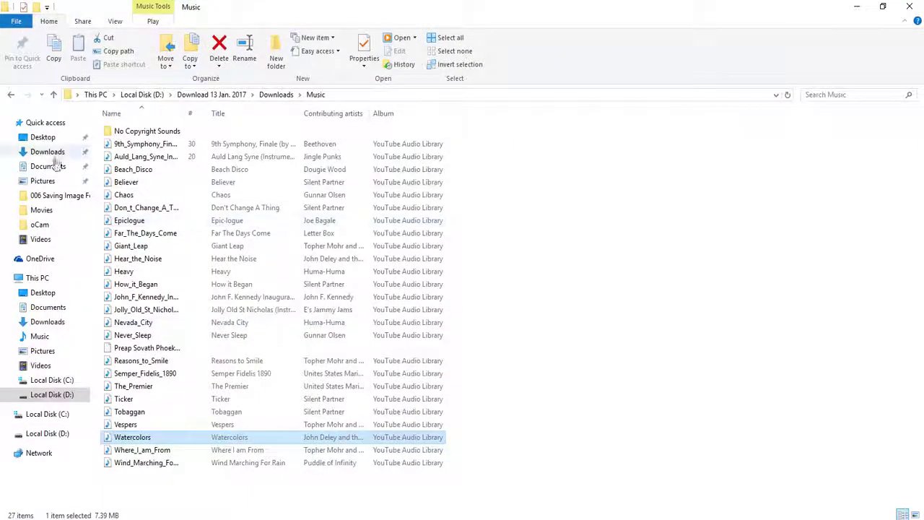
left_click(47, 151)
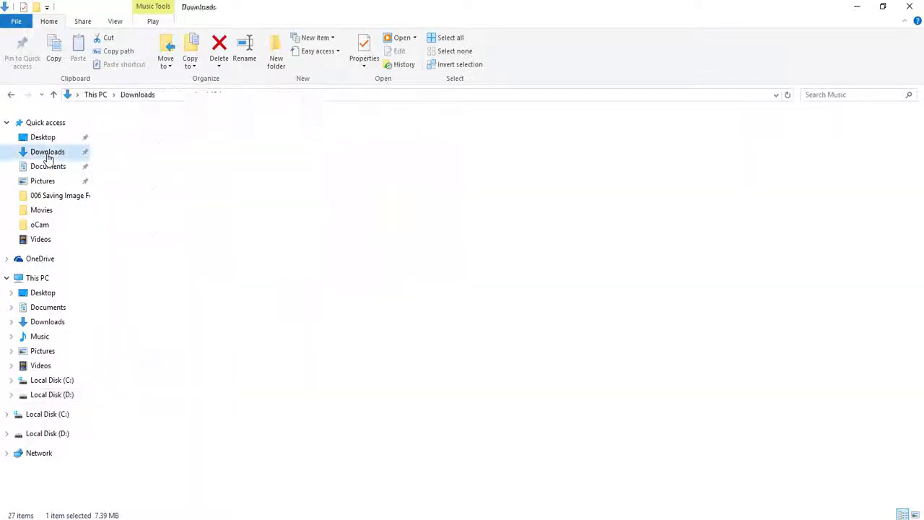
double_click(264, 164)
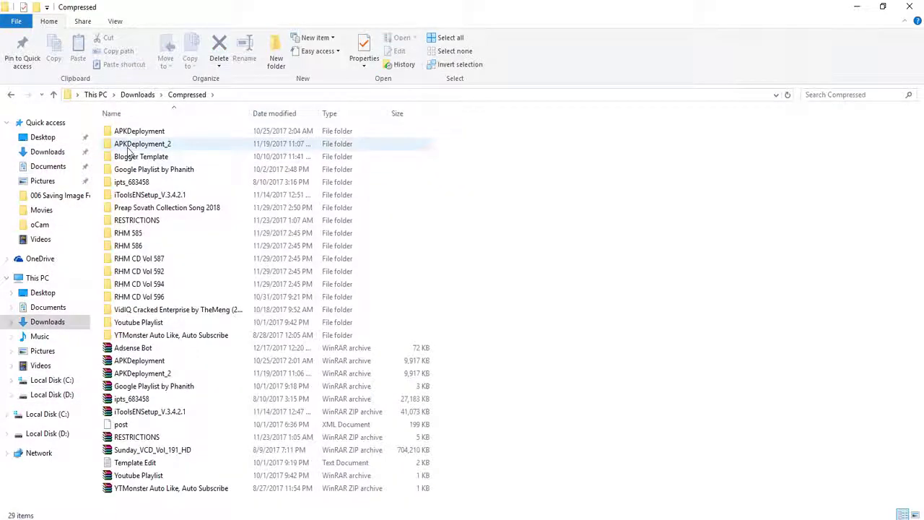
double_click(132, 156)
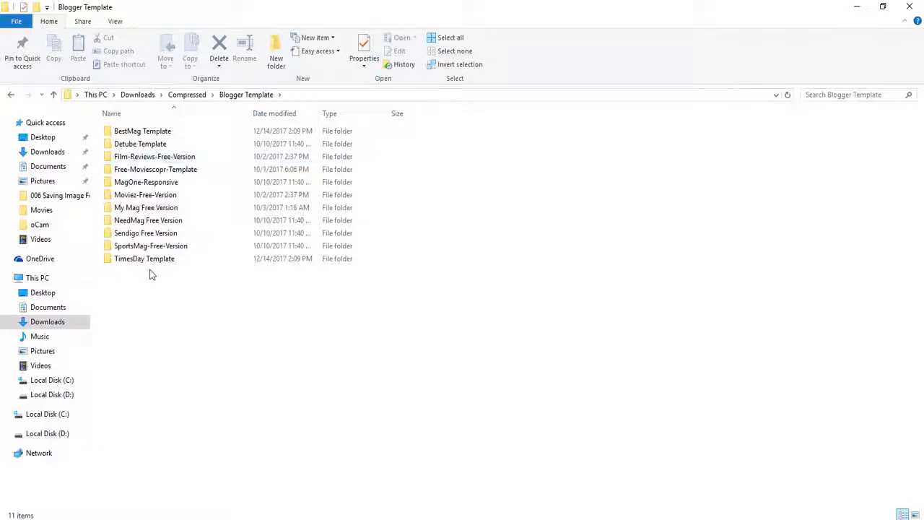
double_click(148, 220)
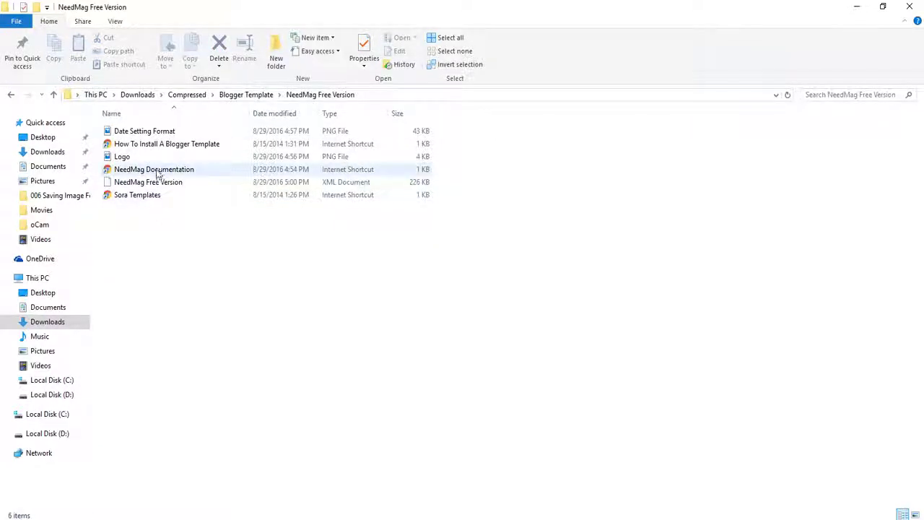
left_click(159, 170)
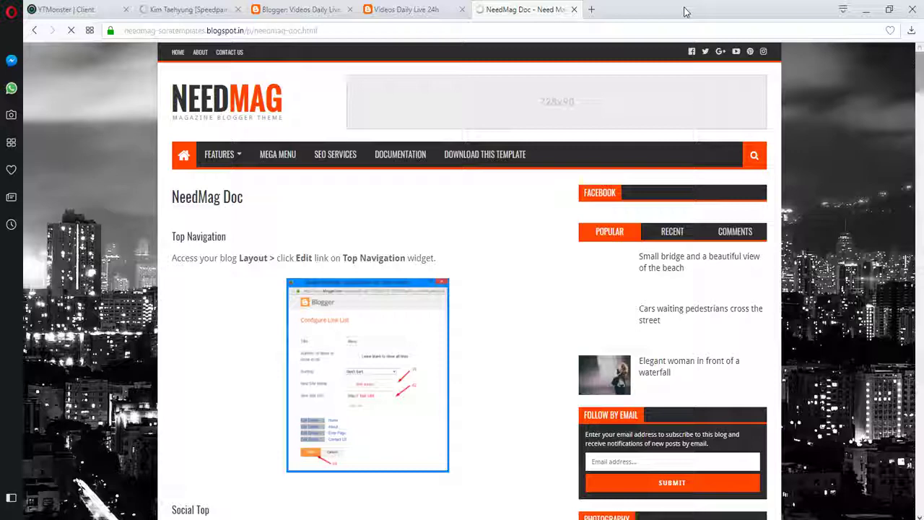
- Look through the NeedMag documentation for the Social Top instructions and the available icon names
left_click_drag(921, 55, 922, 142)
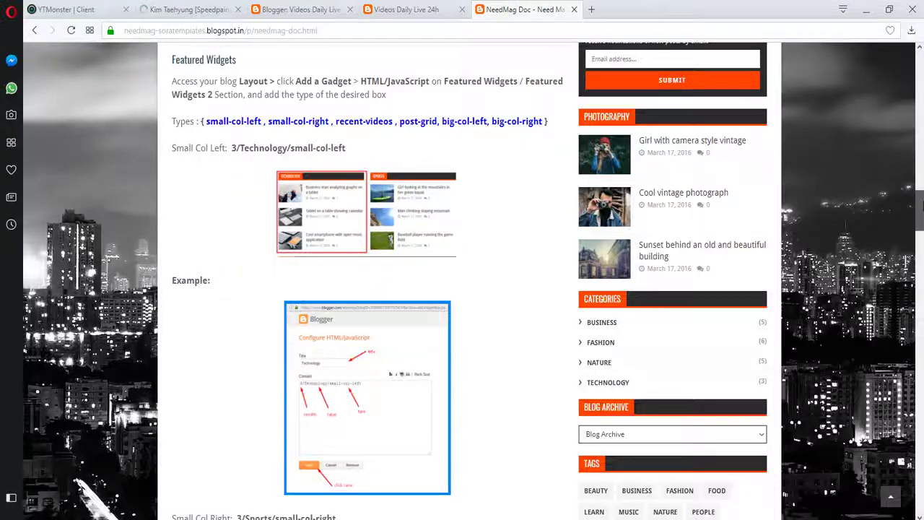
scroll(921, 180, "up", 15)
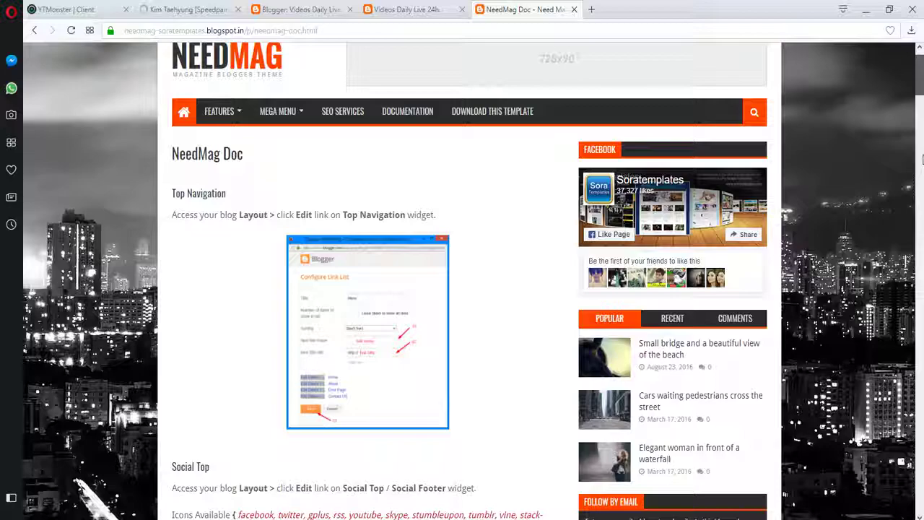
key("alt+Tab")
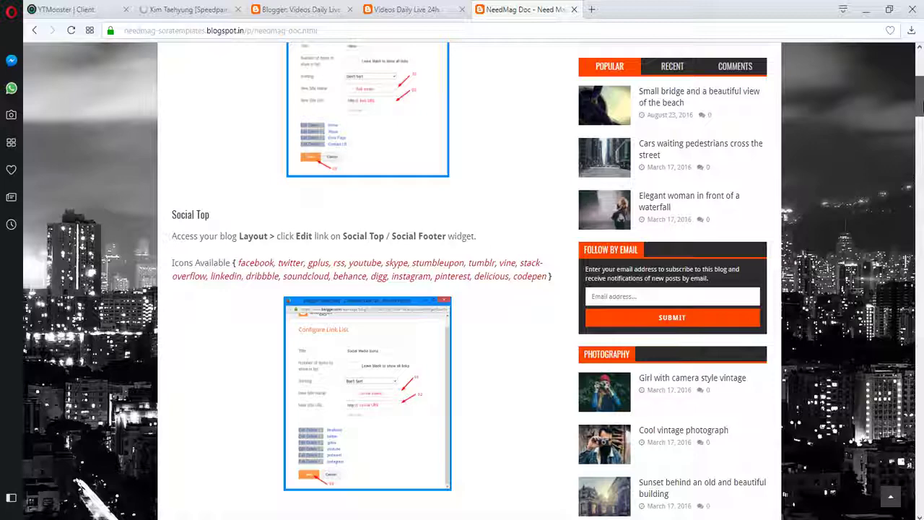
scroll(922, 90, "down", 1)
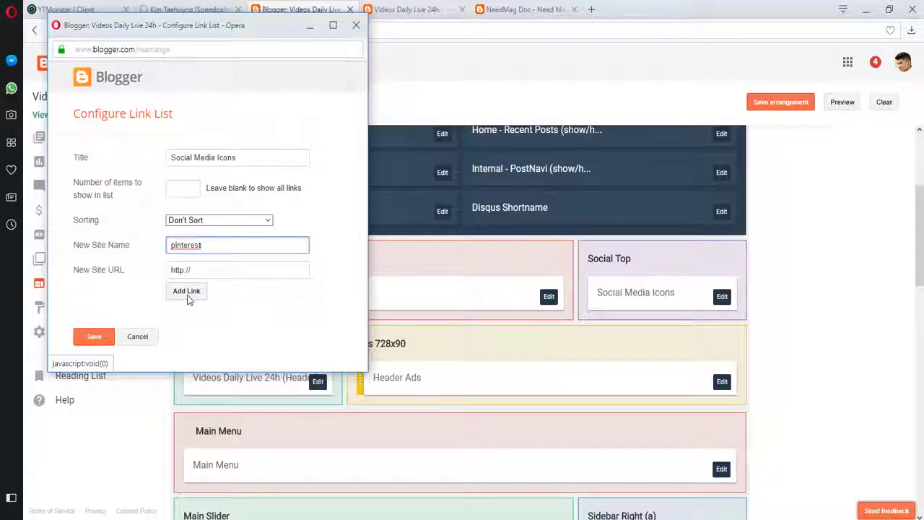
- Add pinterest and instagram links to the Social Media Icons list, using the icon names from the NeedMag documentation
left_click(186, 290)
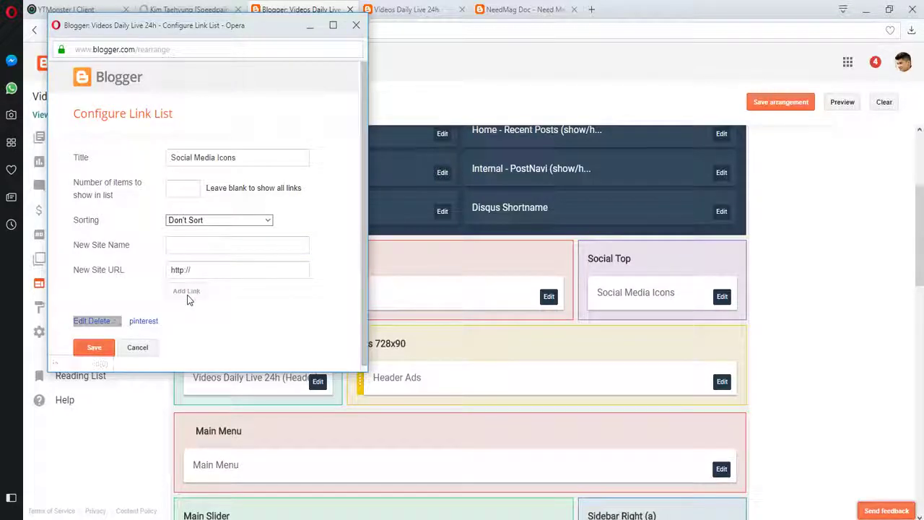
left_click(481, 7)
left_click_drag(391, 232, 434, 233)
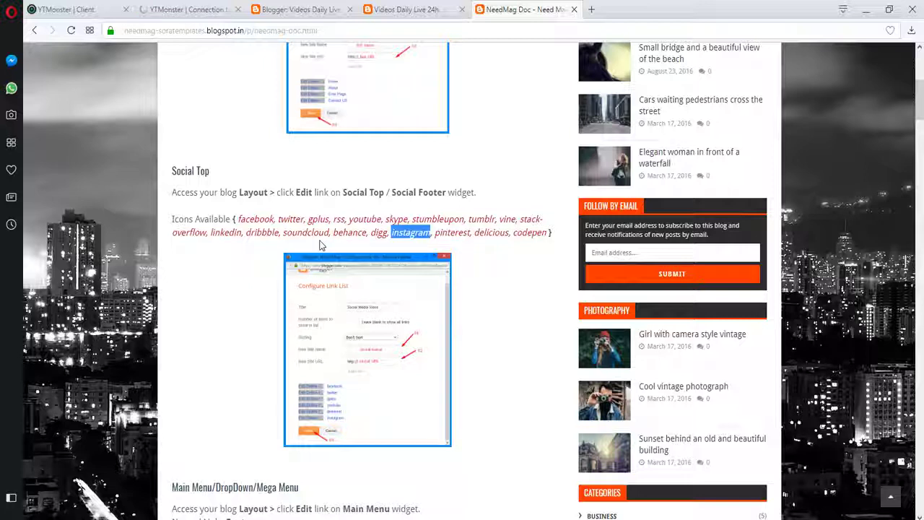
- Add a youtube link to the Social Media Icons list, using the icon name from the NeedMag documentation
double_click(365, 218)
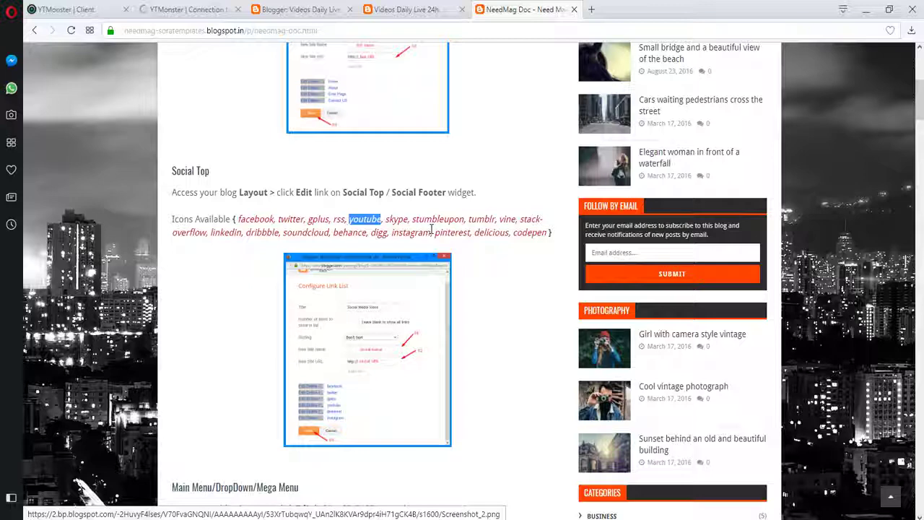
key("alt+Tab")
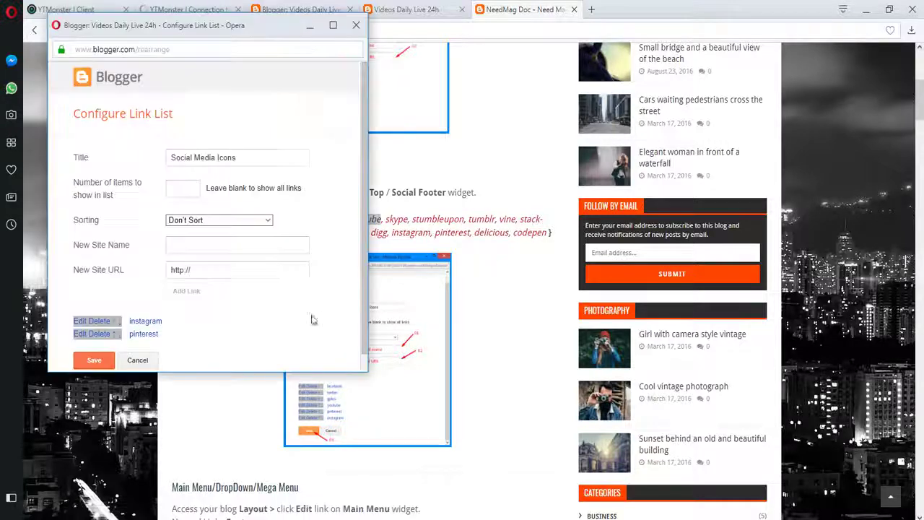
left_click(258, 248)
type("youtube")
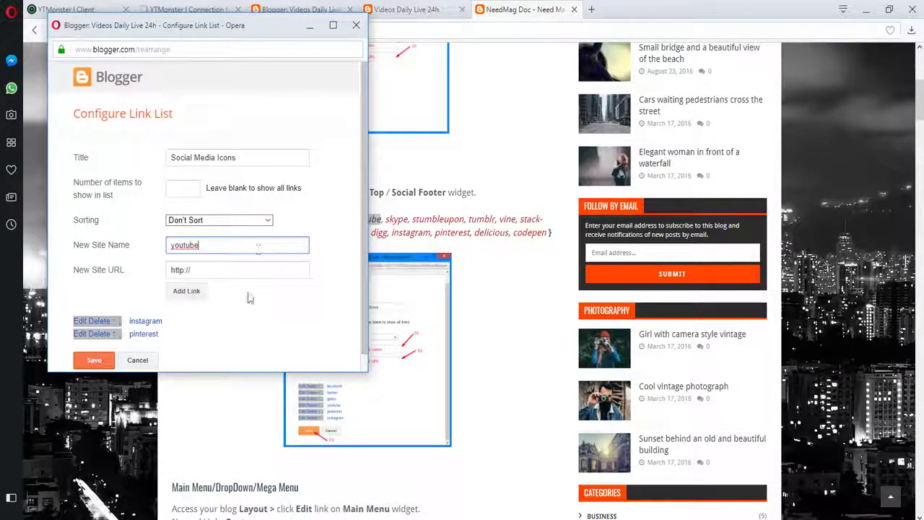
left_click(190, 292)
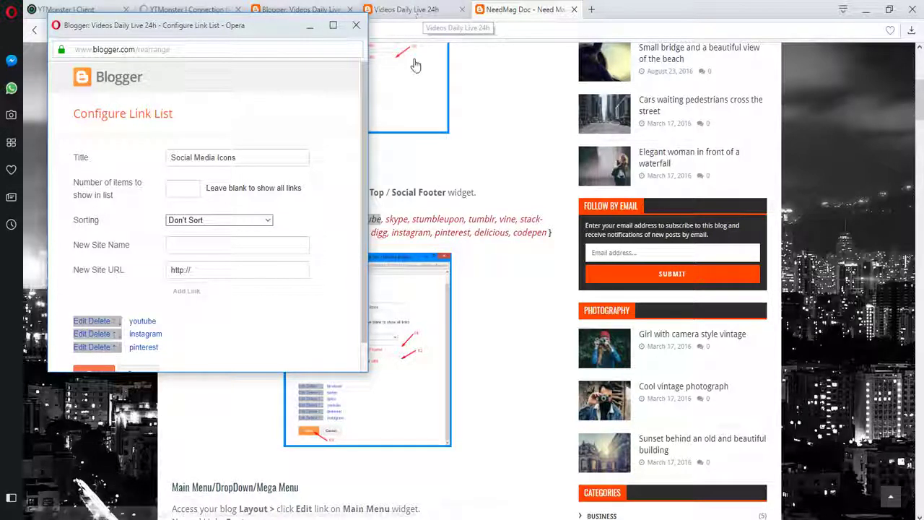
- Copy the gplus icon name from the NeedMag documentation and add it as a link in the Social Media Icons list
left_click(524, 10)
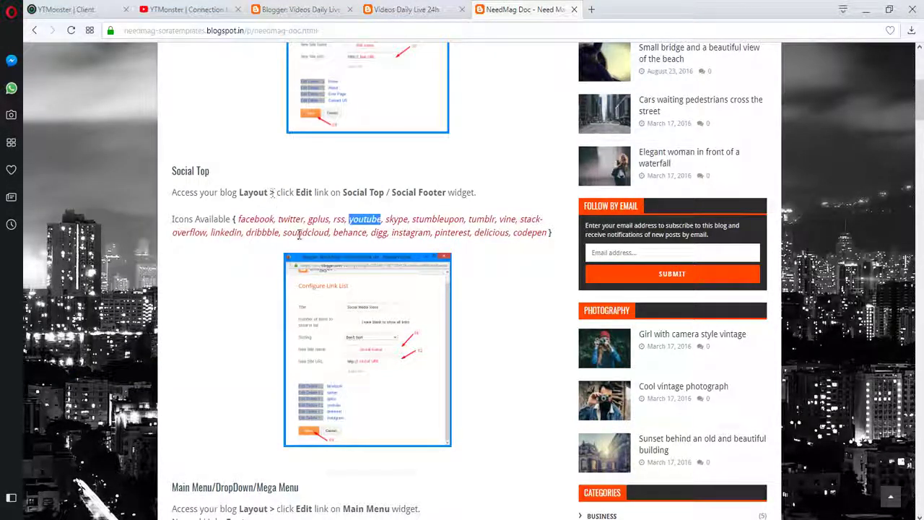
left_click_drag(308, 220, 330, 221)
key("ctrl+c")
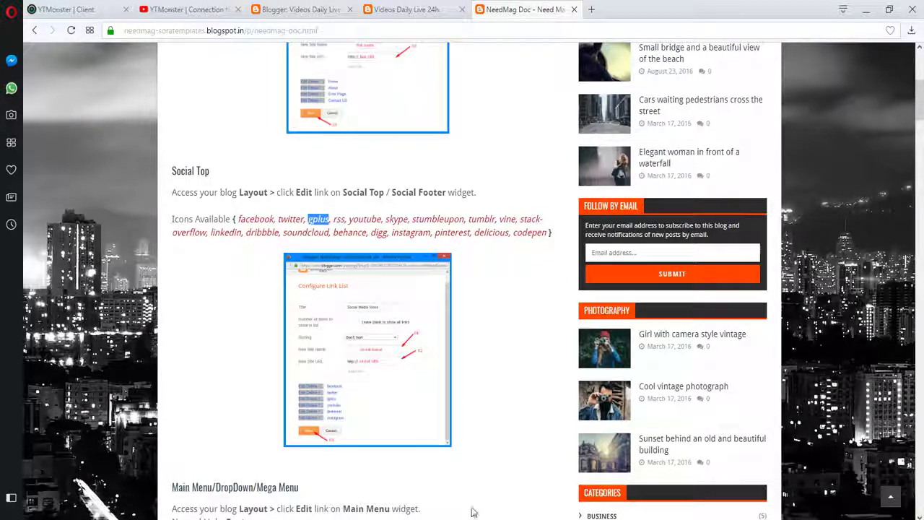
left_click(440, 519)
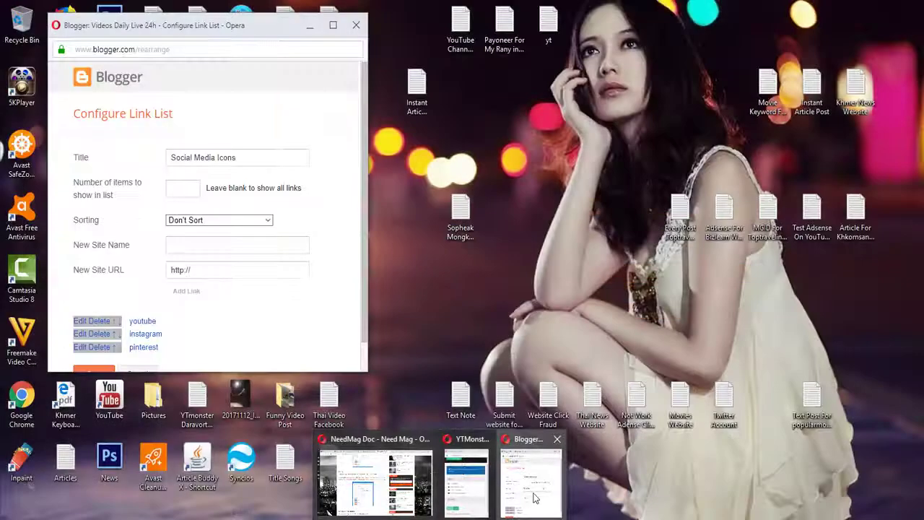
left_click(532, 481)
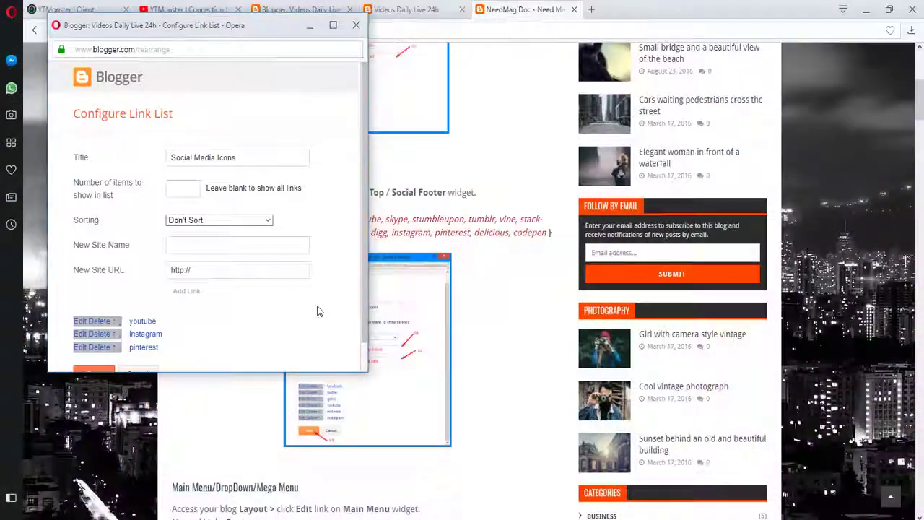
left_click(216, 246)
key("ctrl+v")
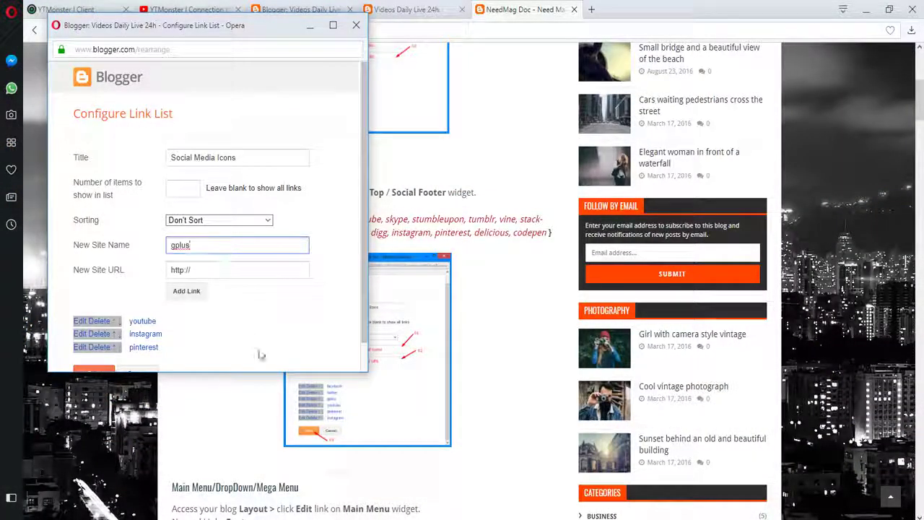
left_click(187, 290)
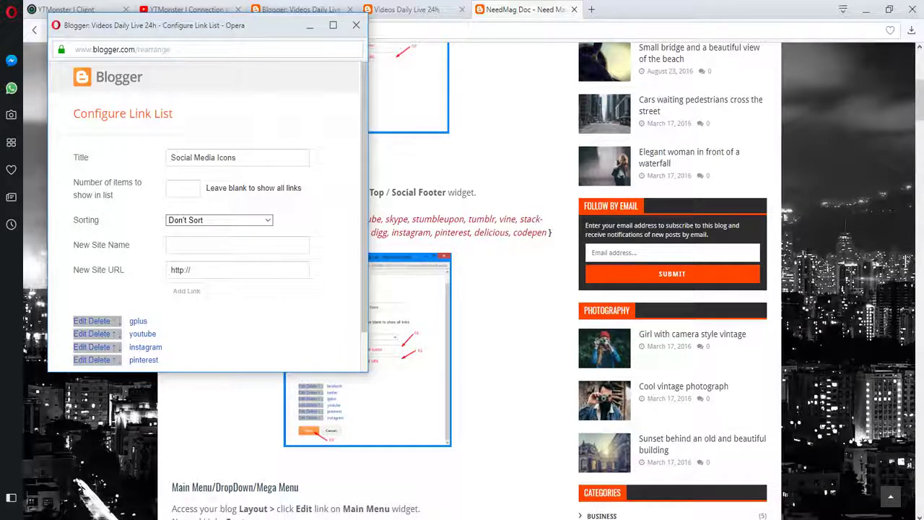
- Copy the twitter icon name from the NeedMag documentation and add it as a link in the Social Media Icons list
left_click(512, 261)
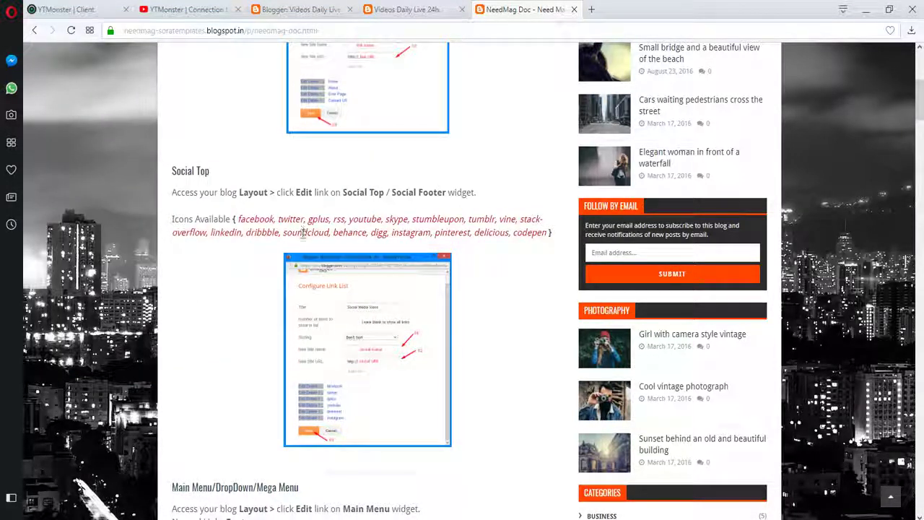
mouse_move(442, 516)
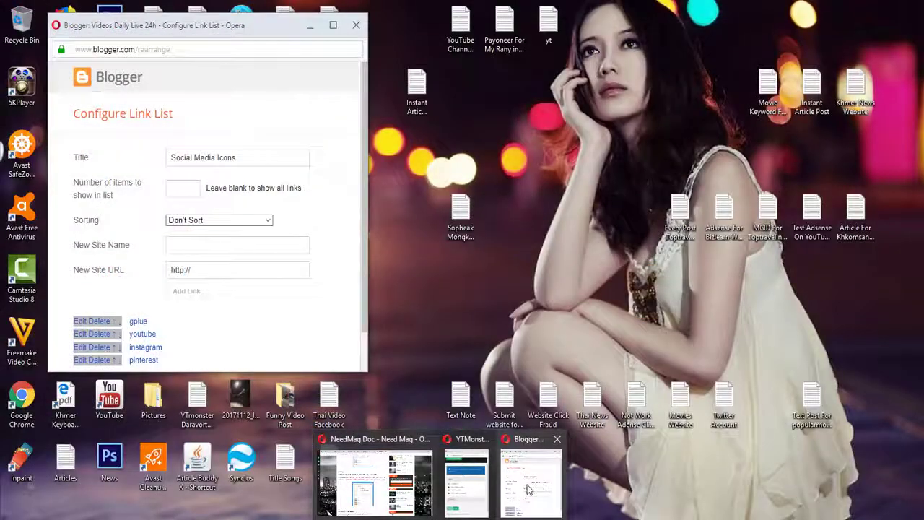
left_click(531, 481)
left_click(531, 9)
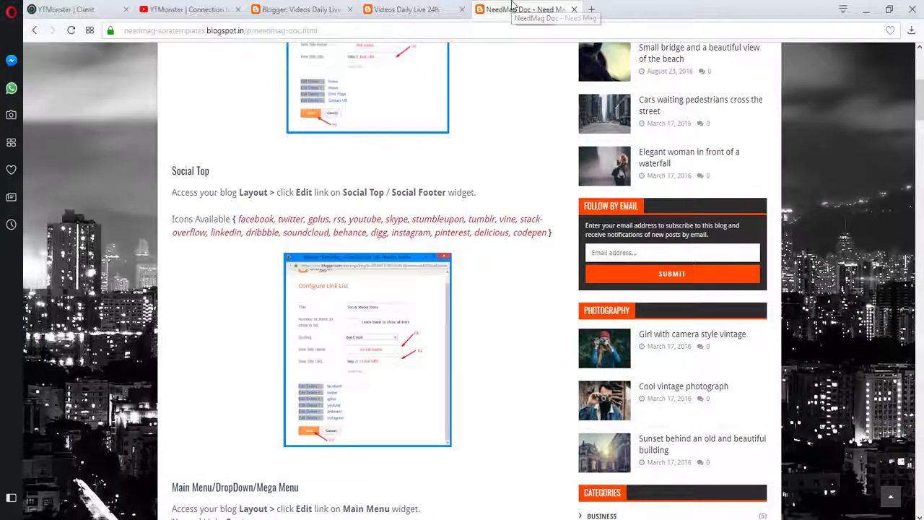
left_click_drag(279, 220, 305, 220)
key("ctrl+c")
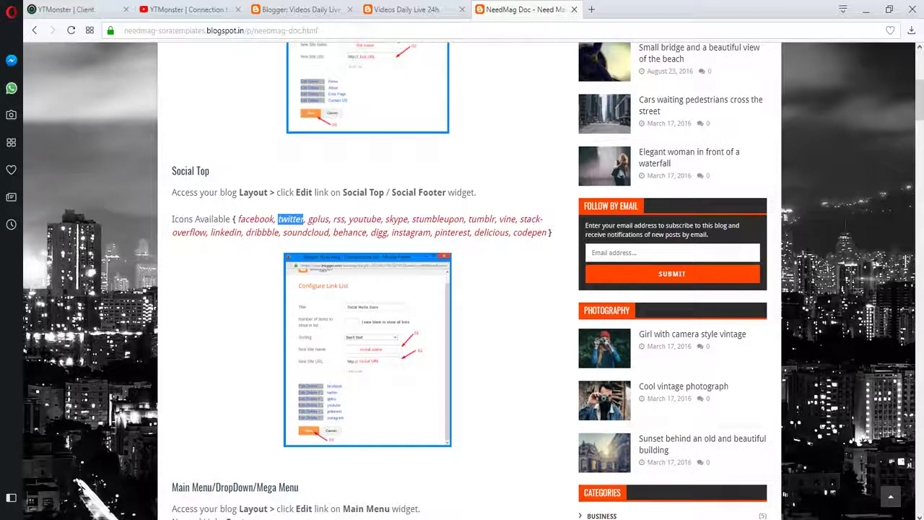
left_click(506, 477)
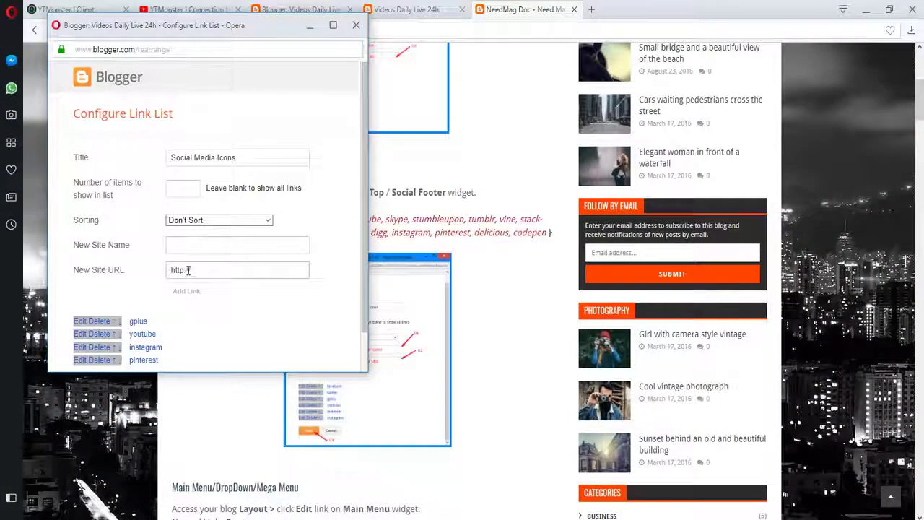
left_click(192, 246)
key("ctrl+v")
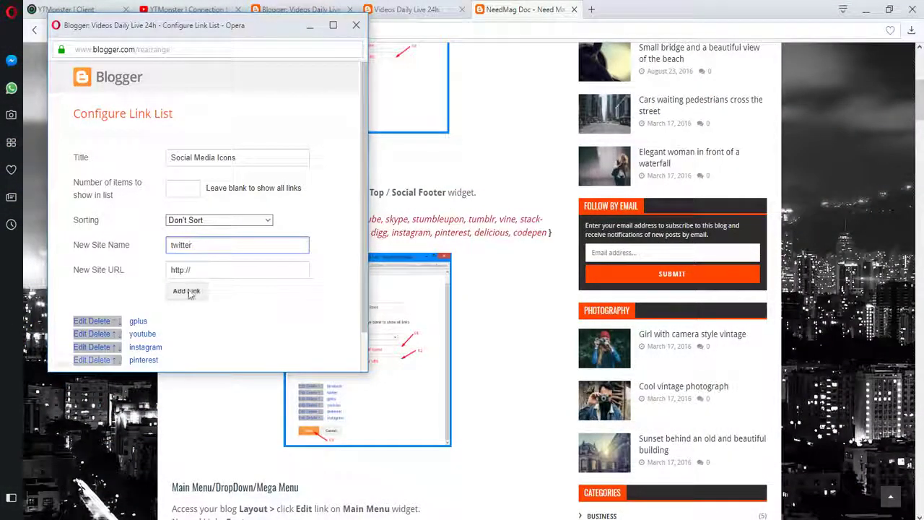
left_click(189, 291)
- Copy the facebook icon name from the NeedMag documentation into New Site Name and enter "Facebook link" as a placeholder URL
left_click(533, 11)
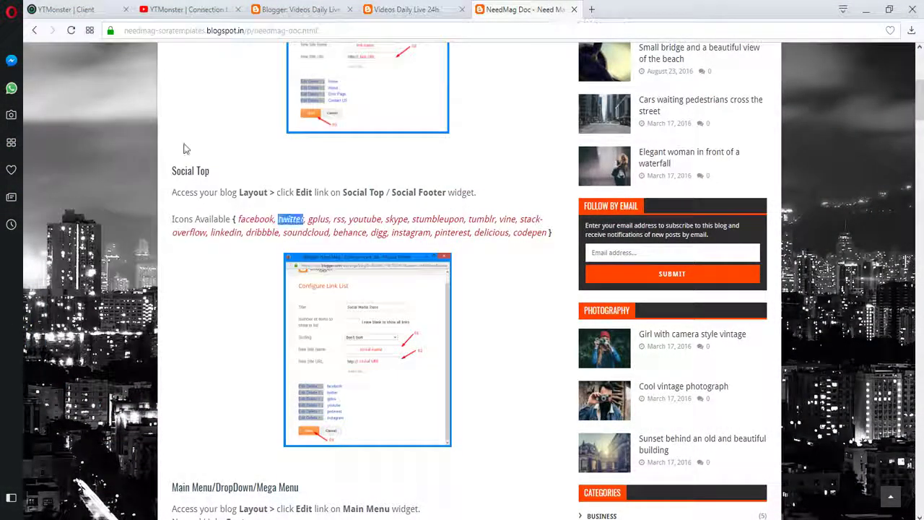
left_click_drag(240, 218, 275, 220)
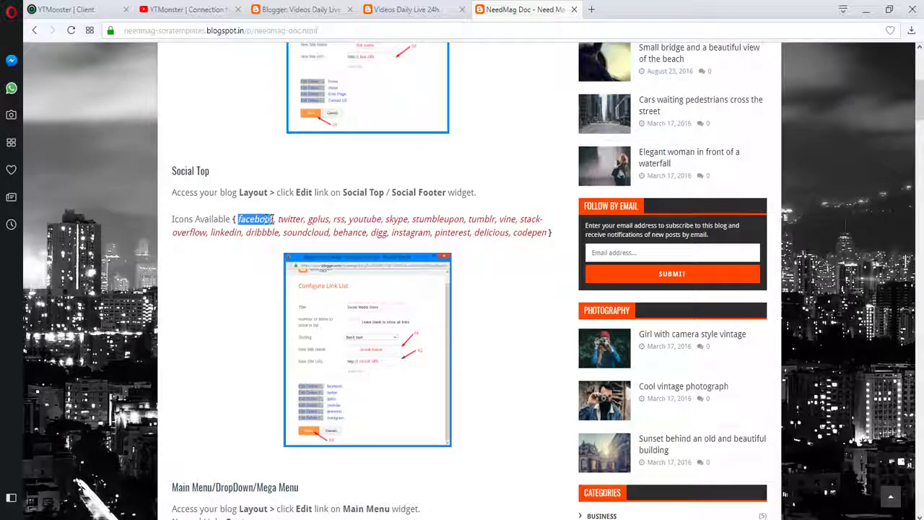
right_click(257, 225)
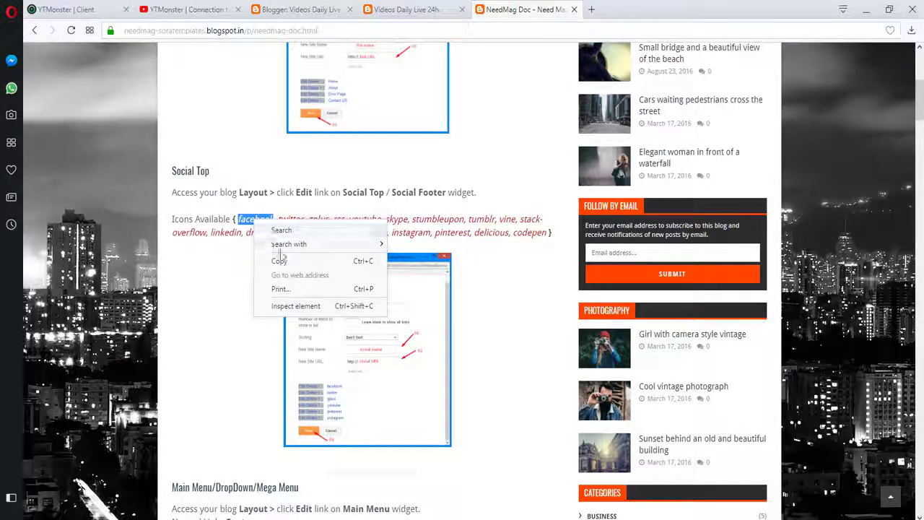
left_click(278, 261)
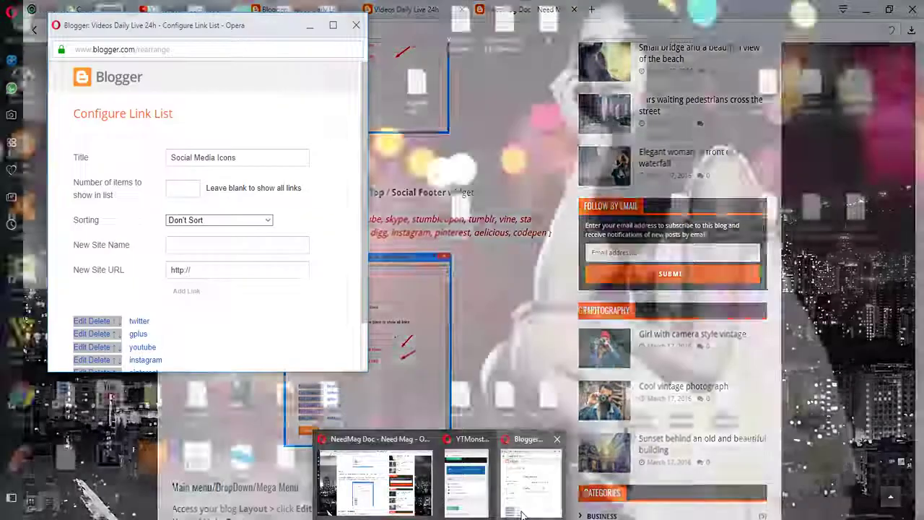
left_click(531, 480)
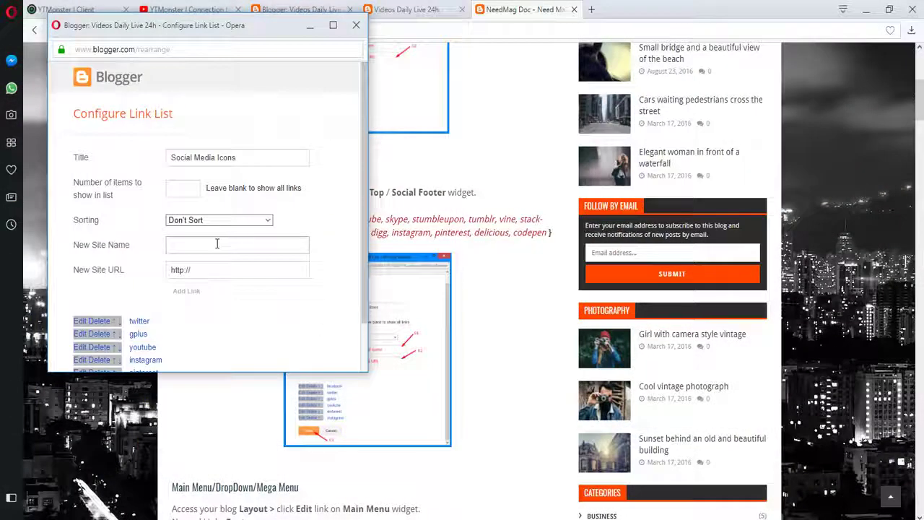
left_click(219, 244)
key("ctrl+v")
left_click(216, 266)
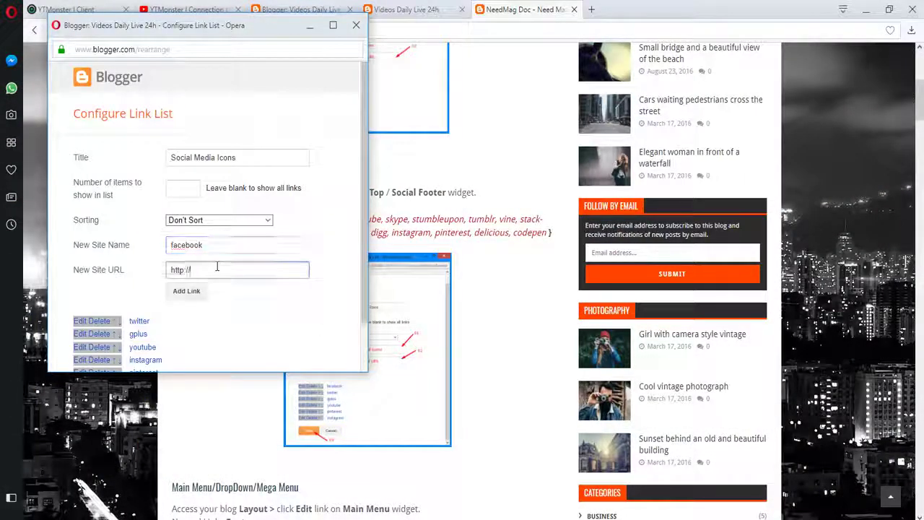
key("ctrl+a")
type("F")
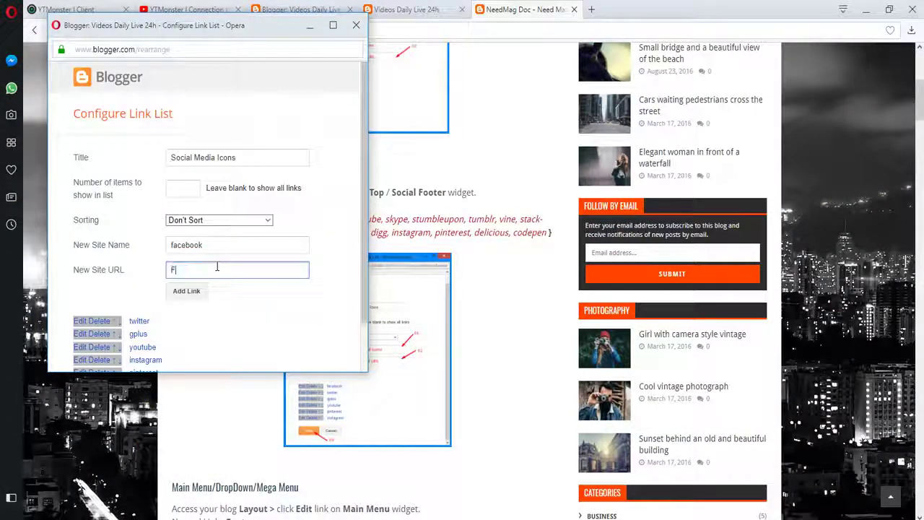
type("acebook link")
- Open Facebook in a new browser tab, go to the Videos Daily Live 24h page and copy its web address
left_click(591, 9)
type("fa")
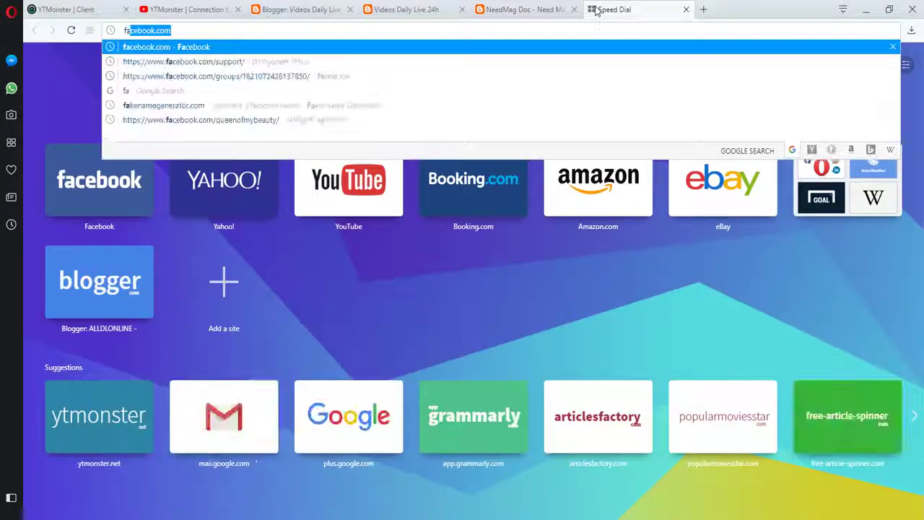
key("Return")
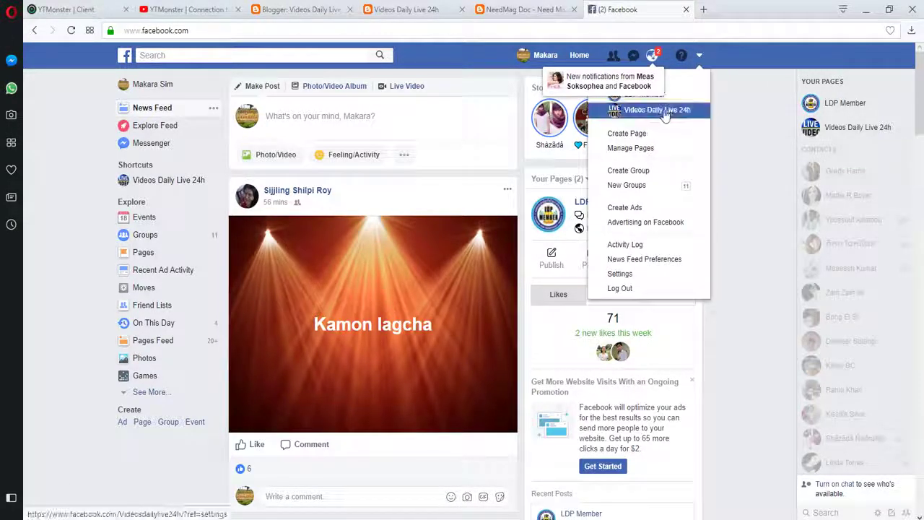
left_click(653, 109)
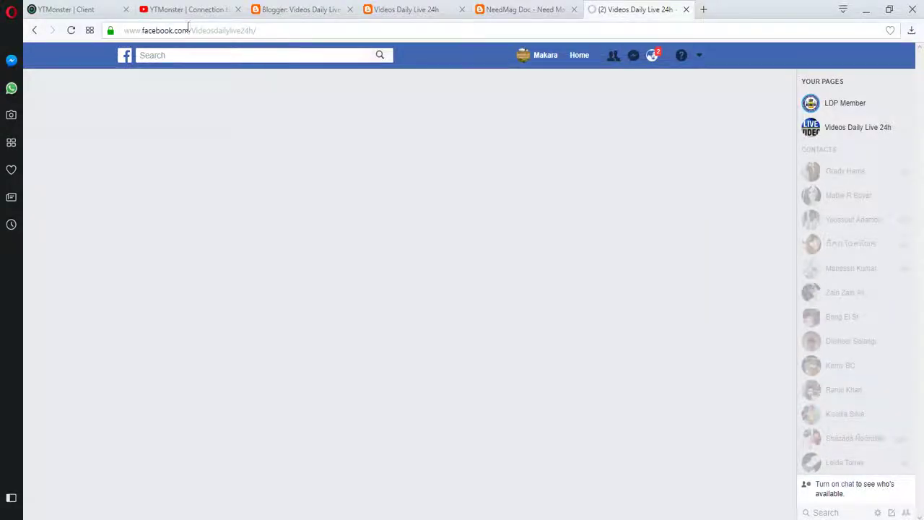
left_click(266, 31)
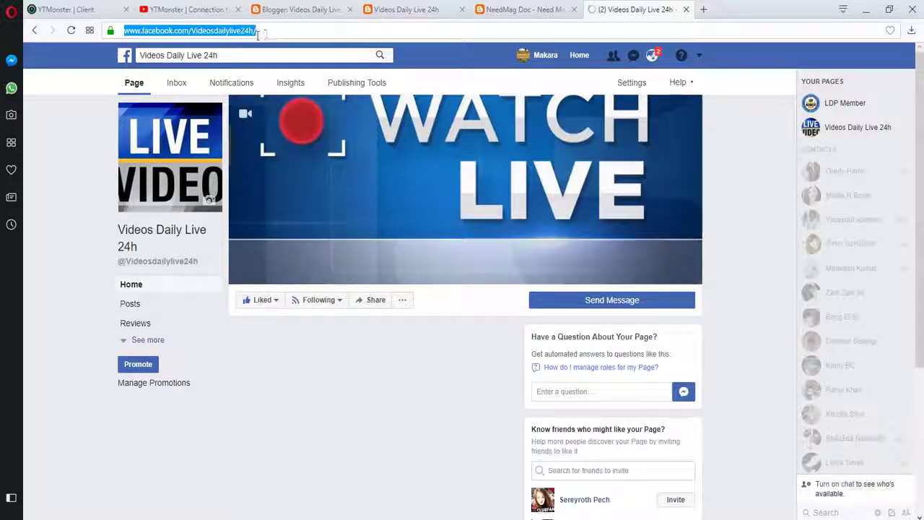
right_click(212, 35)
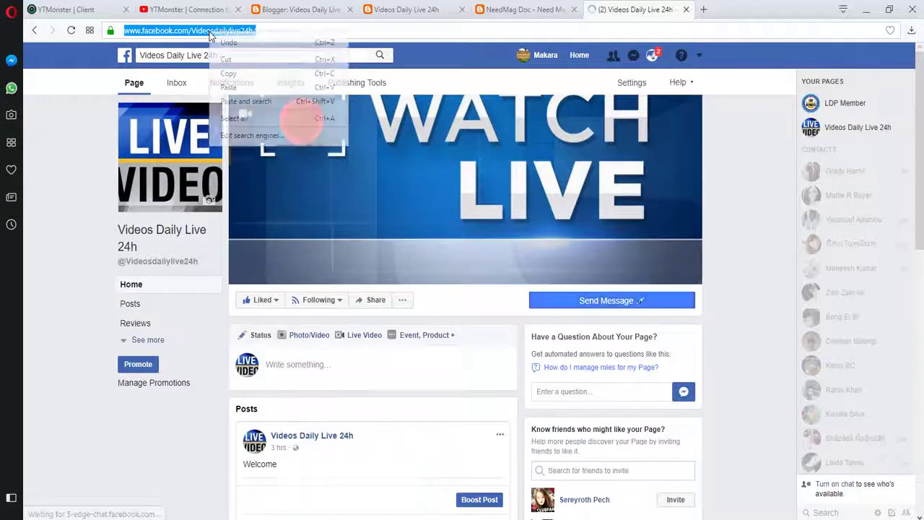
left_click(244, 75)
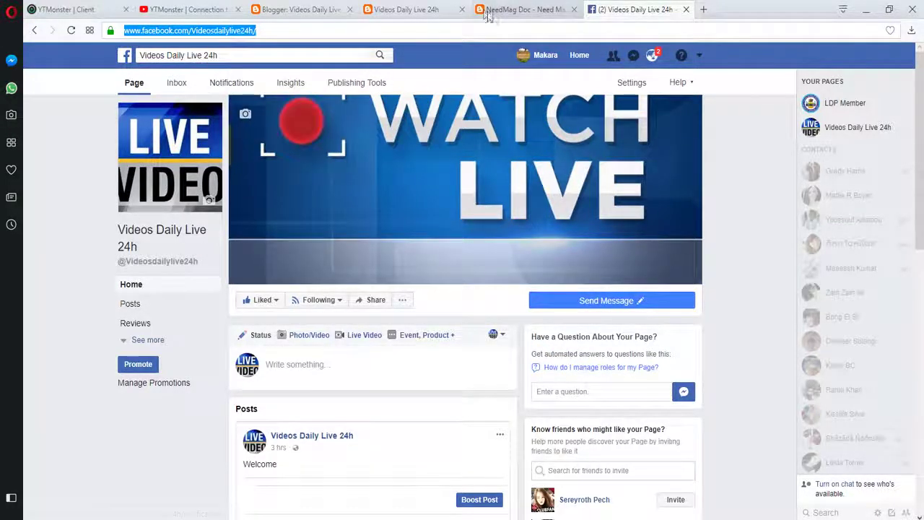
left_click(408, 9)
left_click(296, 9)
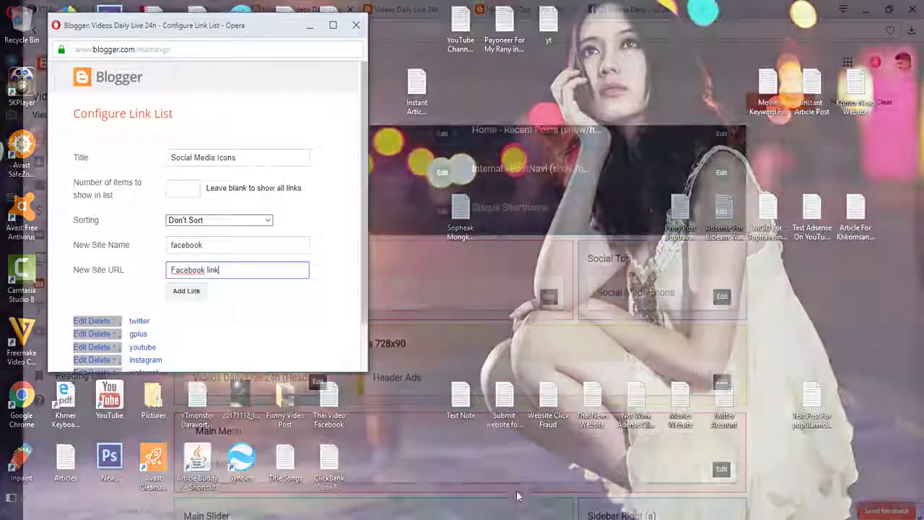
left_click(533, 496)
left_click_drag(231, 268, 166, 266)
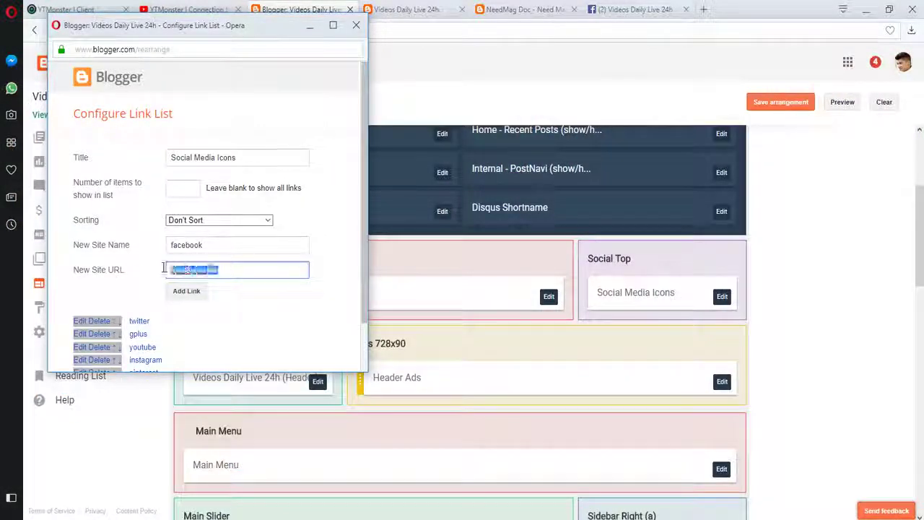
key("ctrl+v")
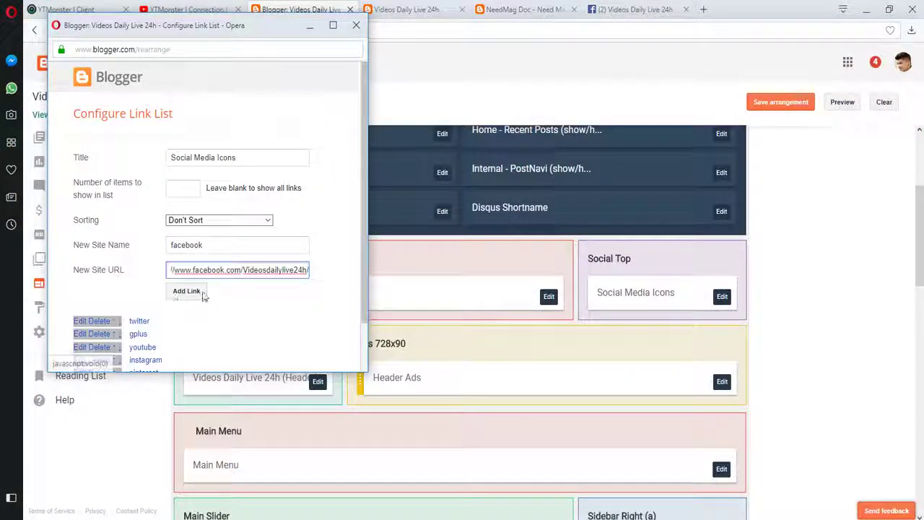
left_click(191, 291)
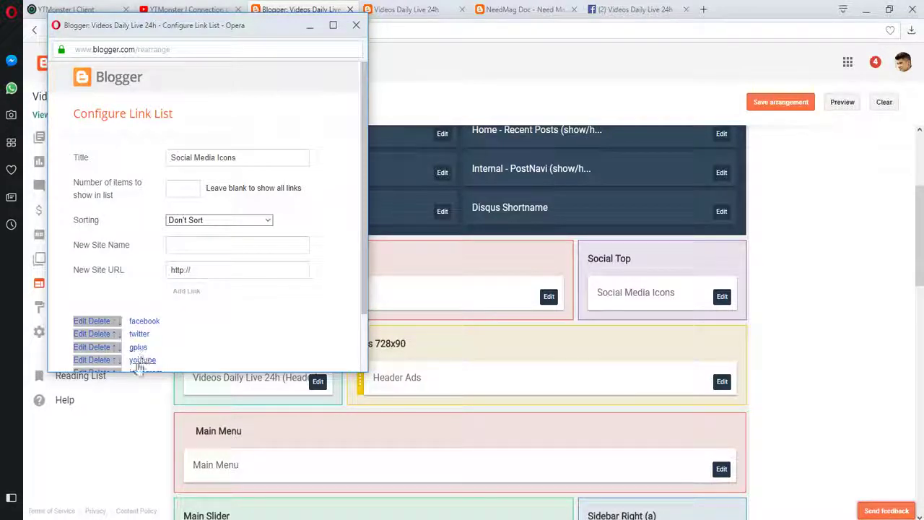
scroll(320, 117, "down", 2)
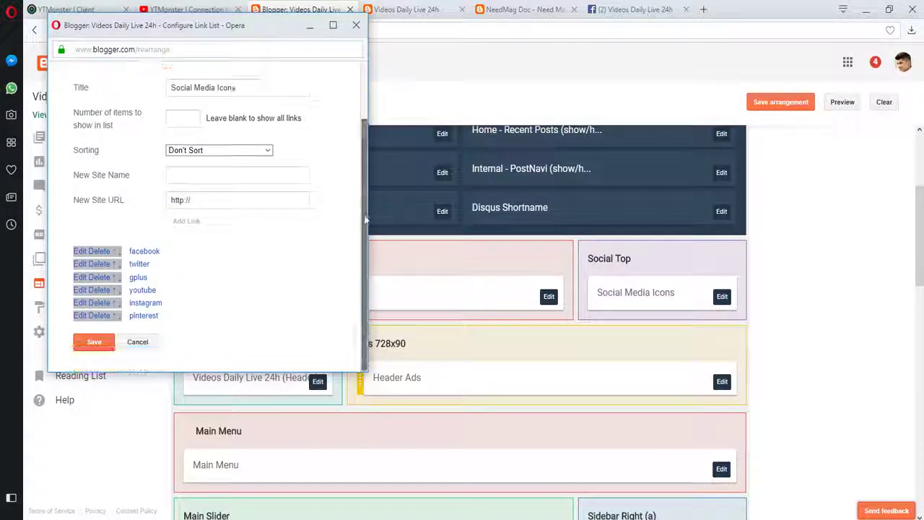
- Save the Social Media Icons link list and save the layout arrangement
left_click(94, 344)
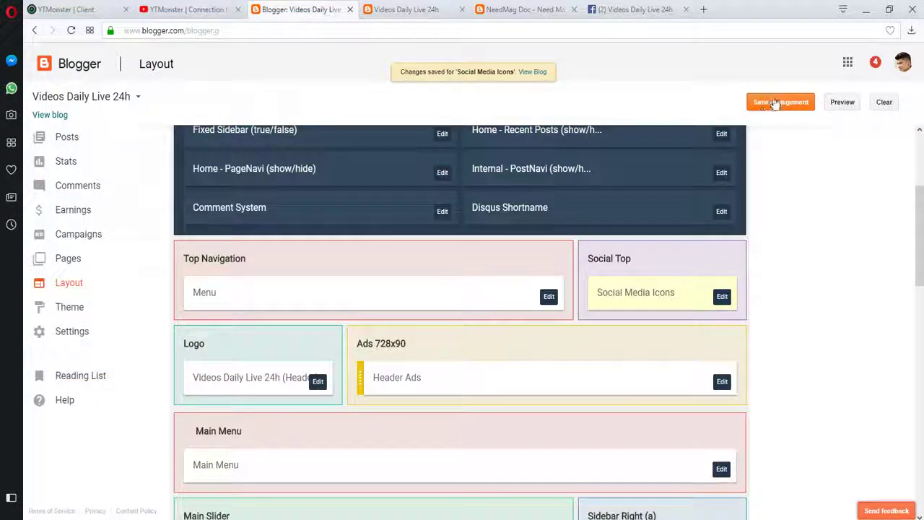
left_click(774, 100)
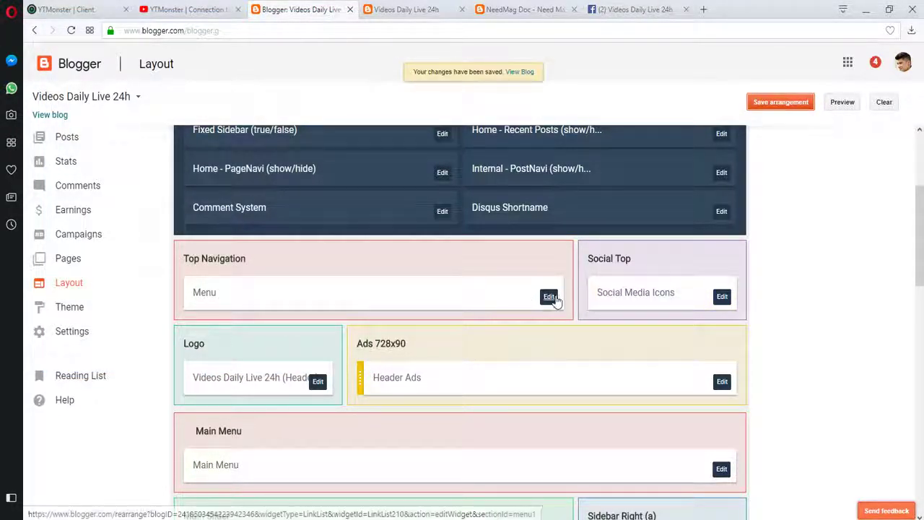
left_click(549, 295)
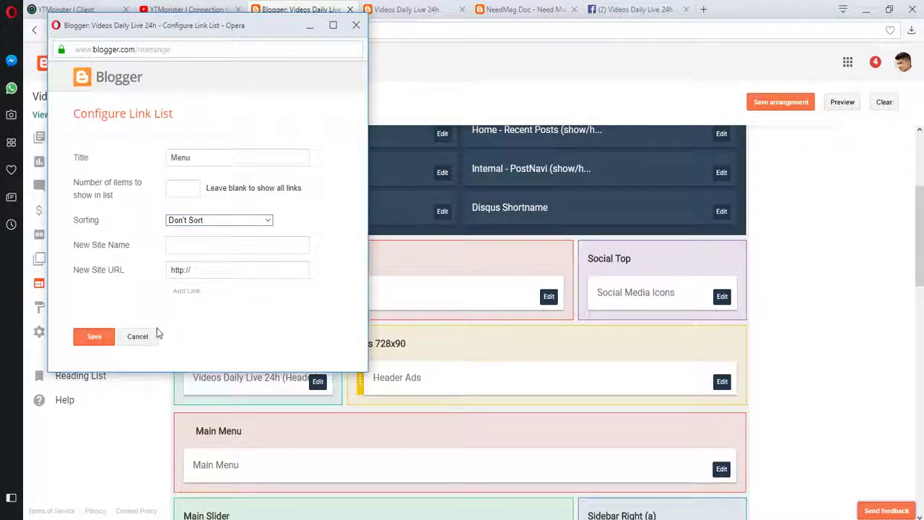
left_click(193, 248)
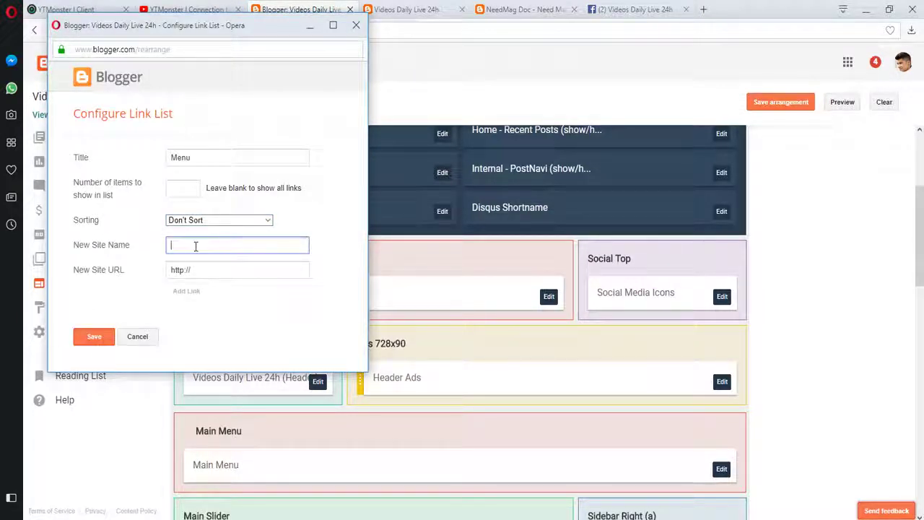
type("Sitemap")
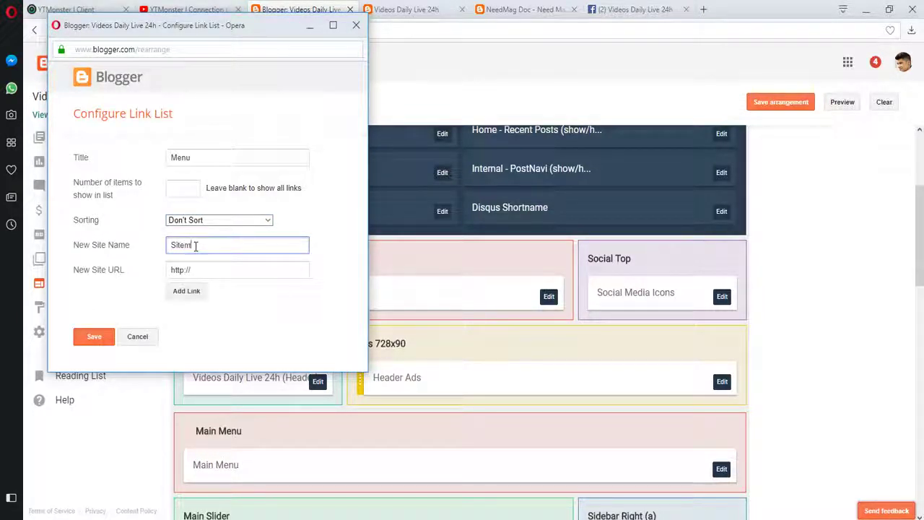
left_click(187, 291)
left_click(206, 252)
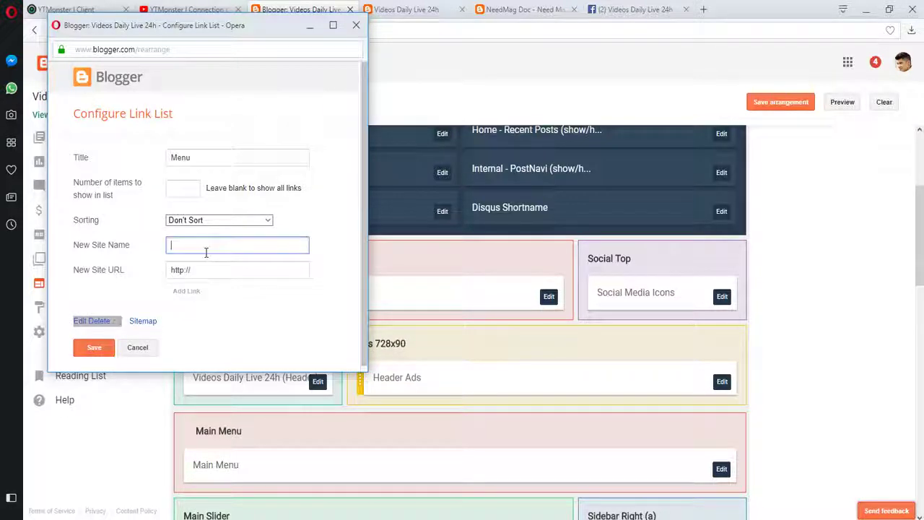
type("Contact Us")
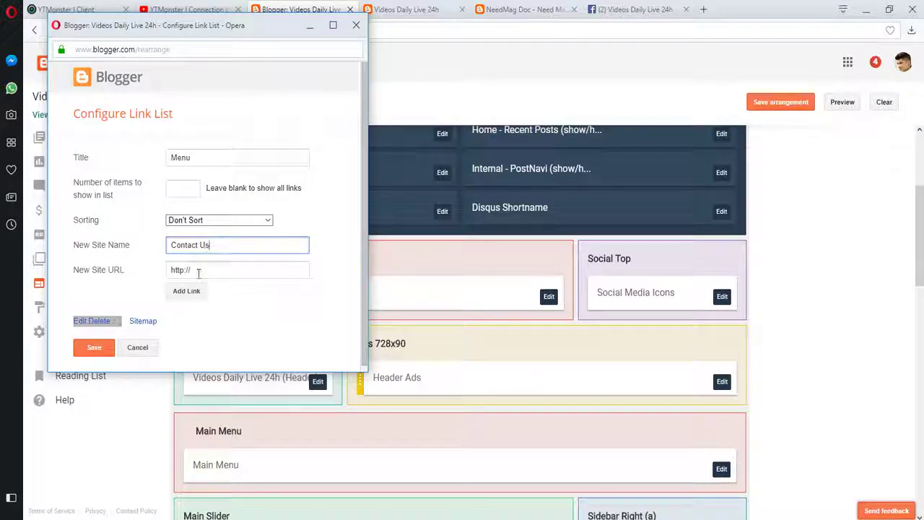
left_click(187, 291)
left_click(215, 244)
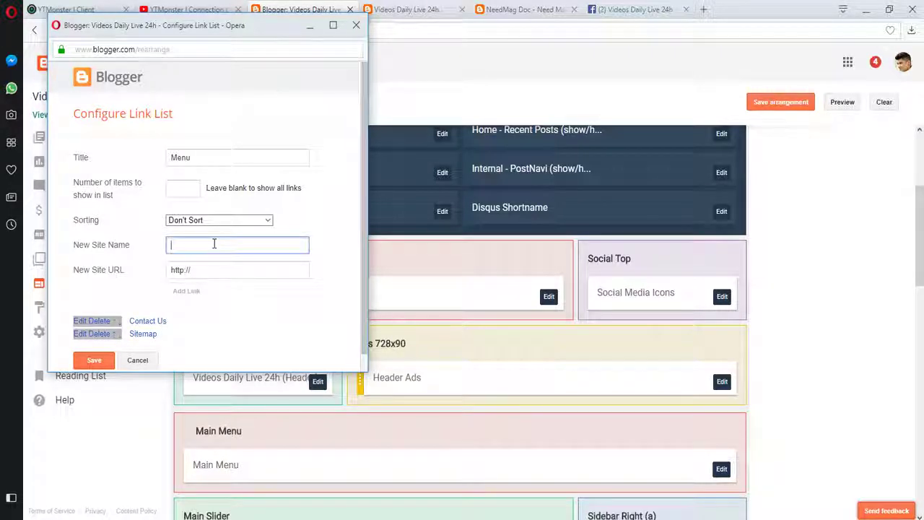
type("Wa")
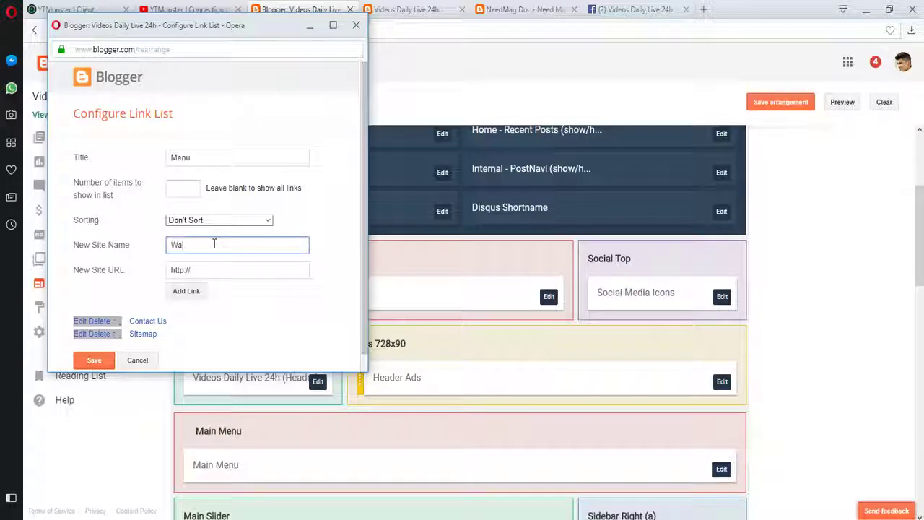
type("HY US?")
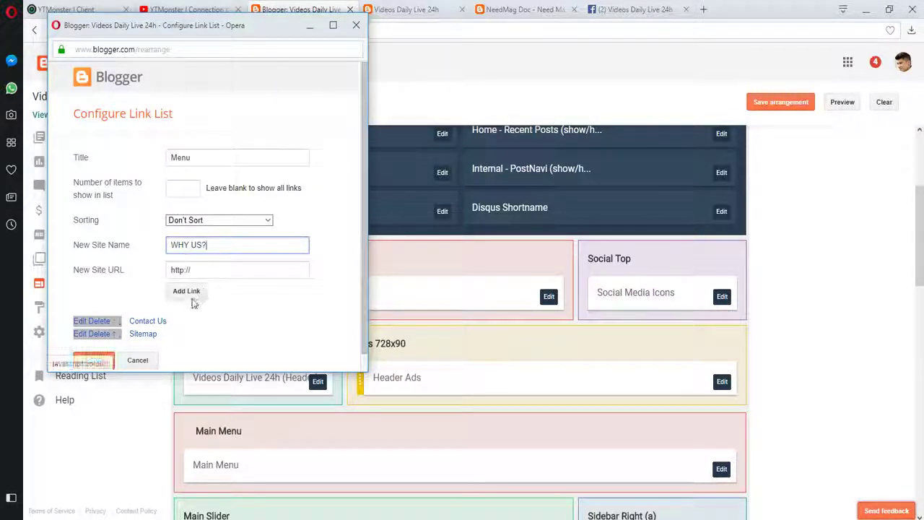
left_click(189, 295)
left_click(198, 245)
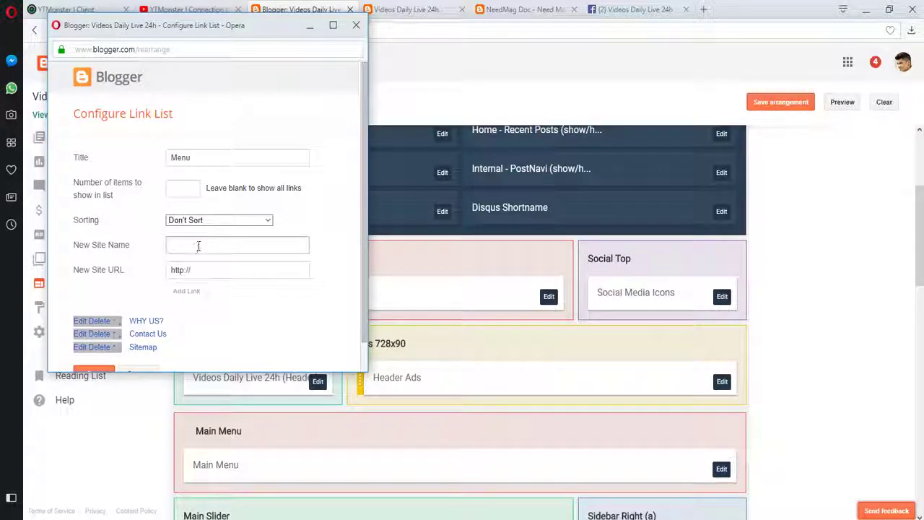
type("PRI")
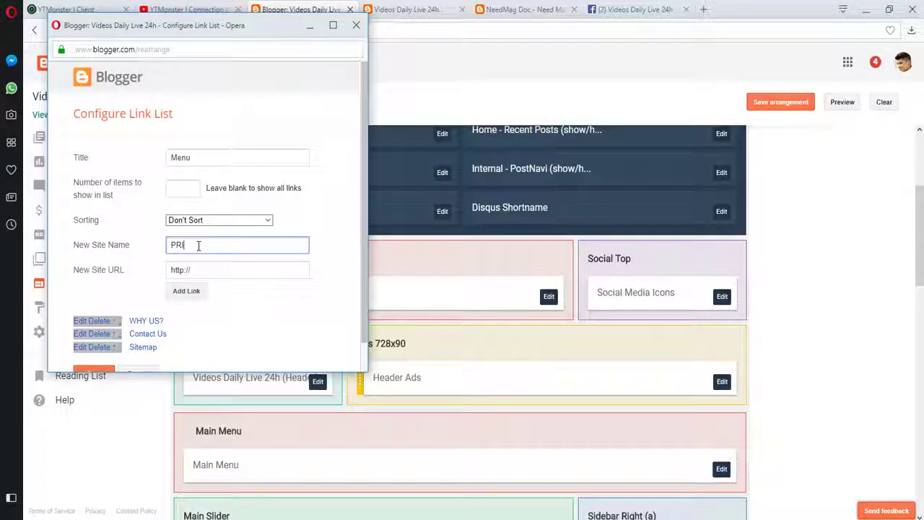
type("VACY/DMCA")
left_click(192, 293)
- Add a Home link to the Menu link list, then save the gadget and the layout arrangement
left_click(213, 245)
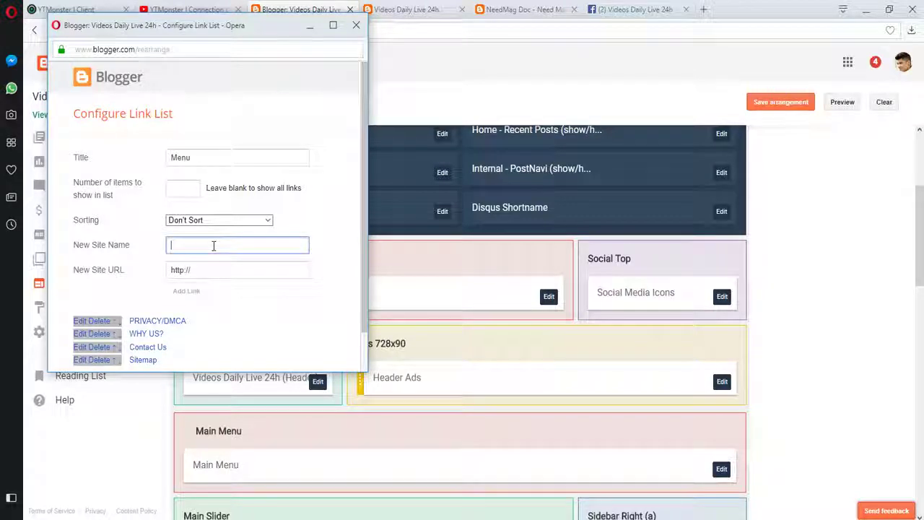
type("h")
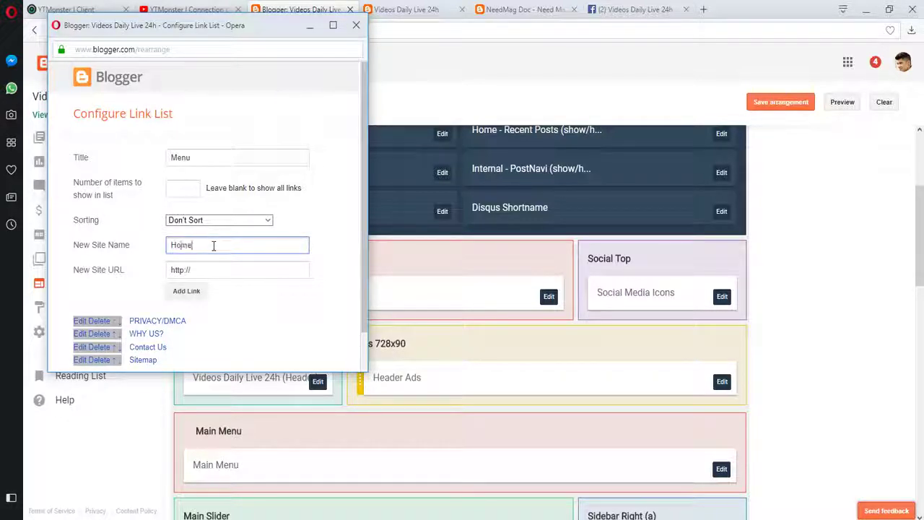
left_click(196, 292)
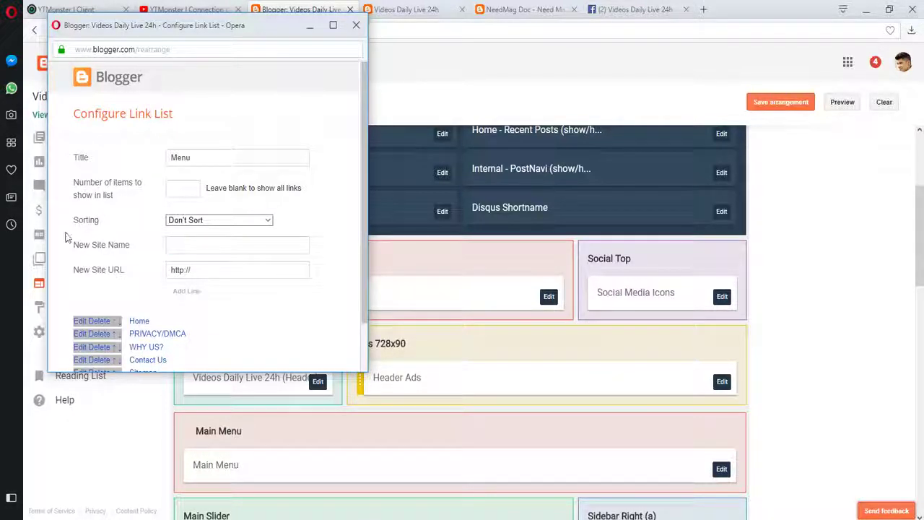
scroll(357, 206, "down", 2)
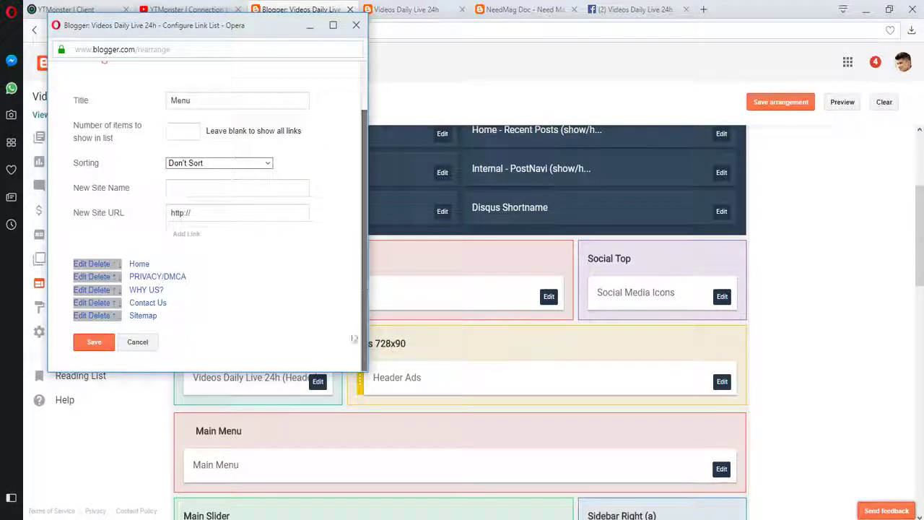
left_click(94, 344)
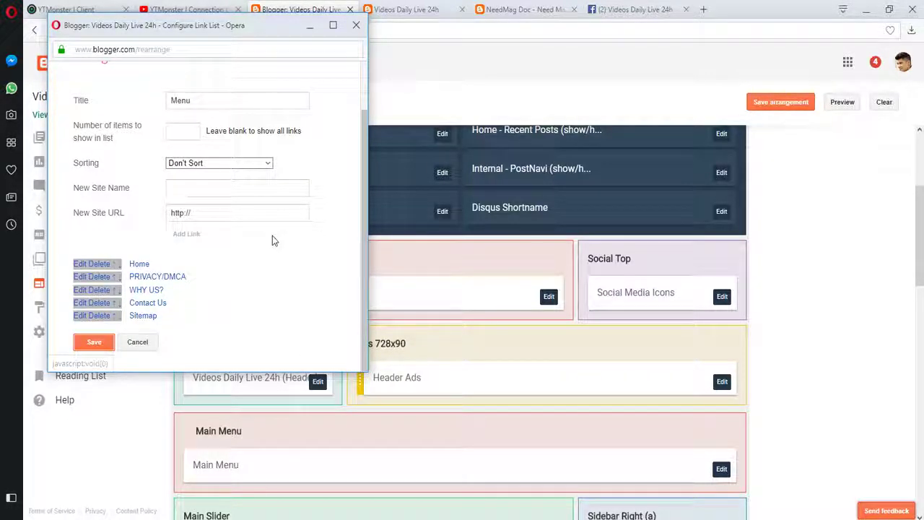
left_click(776, 105)
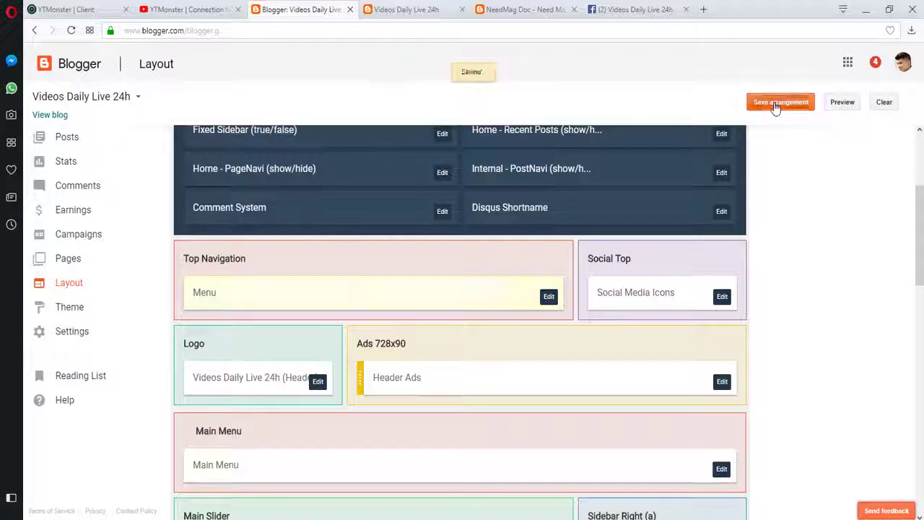
- Reload the live blog's home page to check the top navigation and social icons, then return to the Blogger layout
left_click(429, 10)
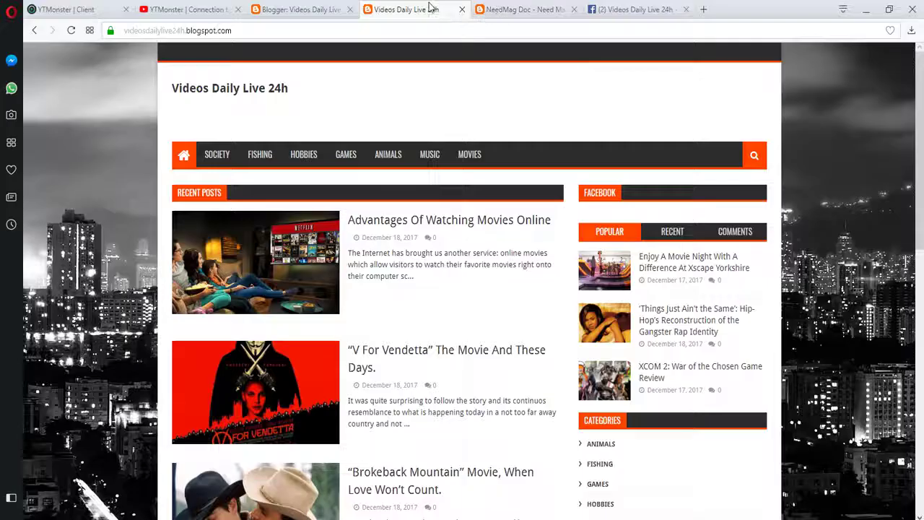
left_click(180, 162)
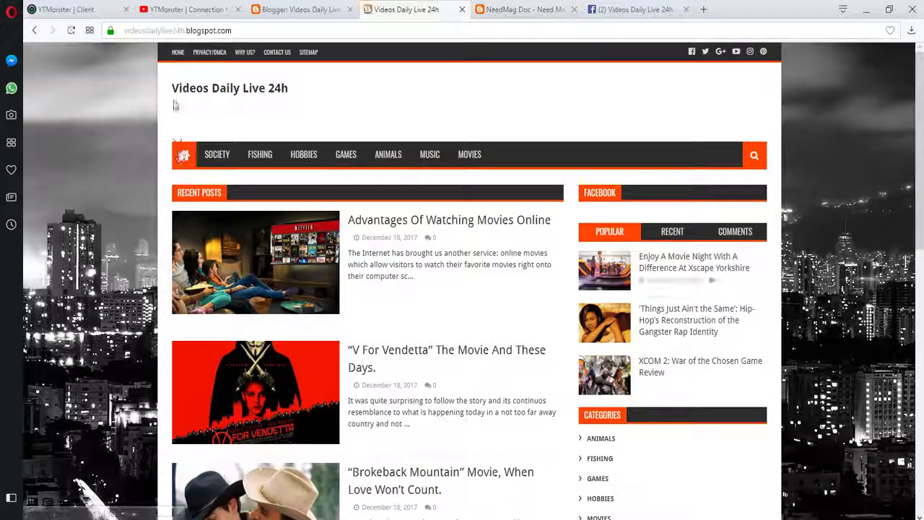
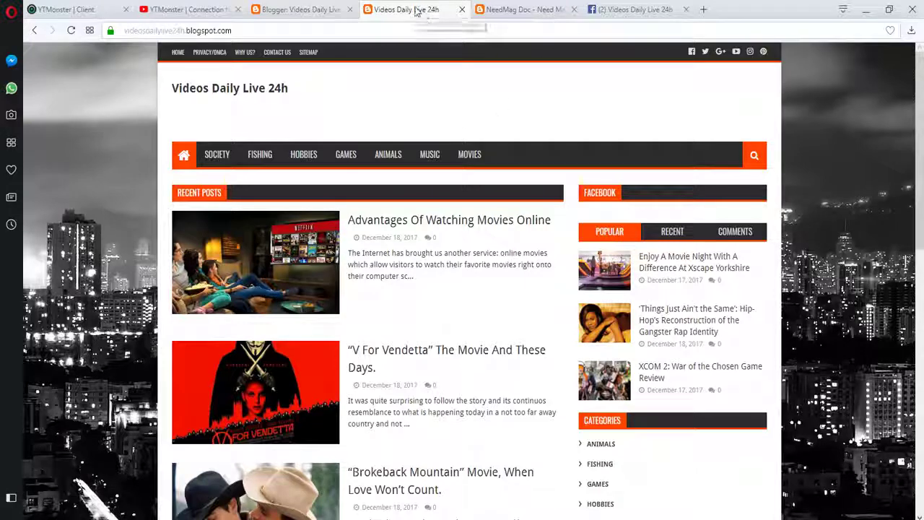
left_click(311, 8)
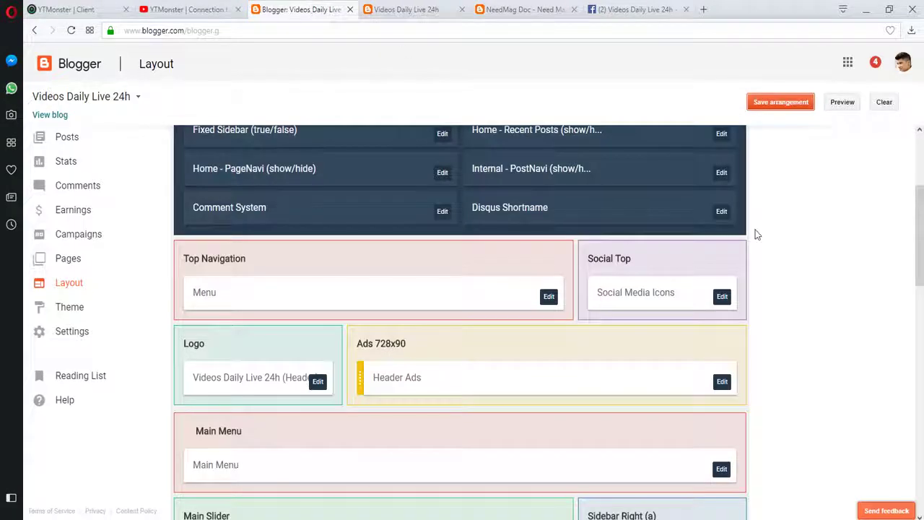
- Copy the complete Facebook Page Plugin code from the NeedMag documentation page
left_click(486, 12)
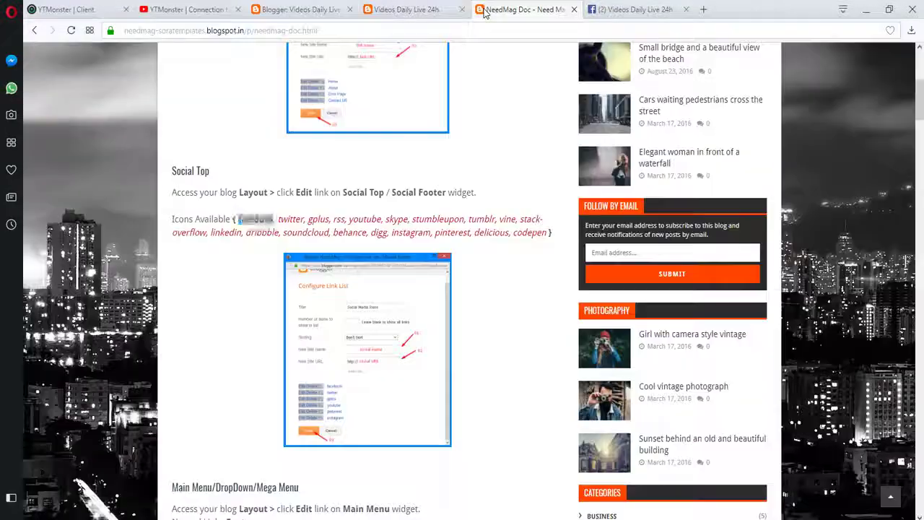
left_click_drag(922, 122, 919, 383)
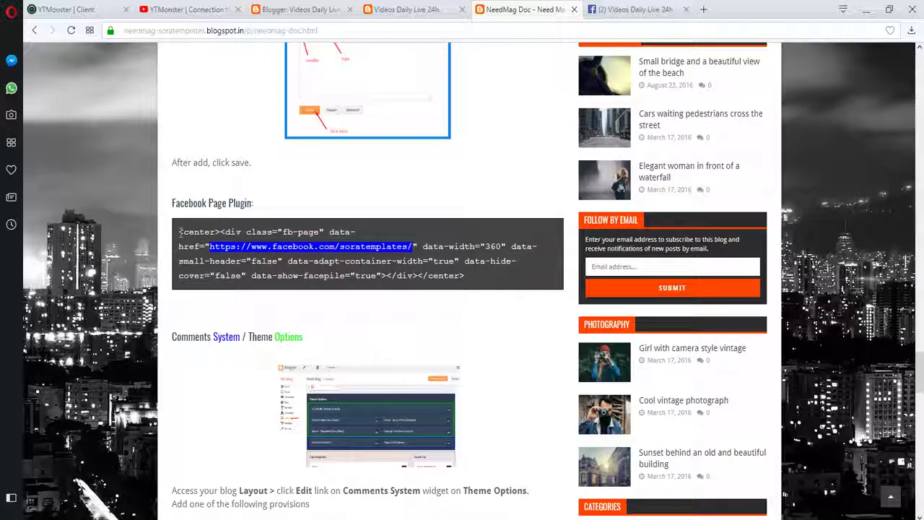
left_click_drag(180, 232, 476, 280)
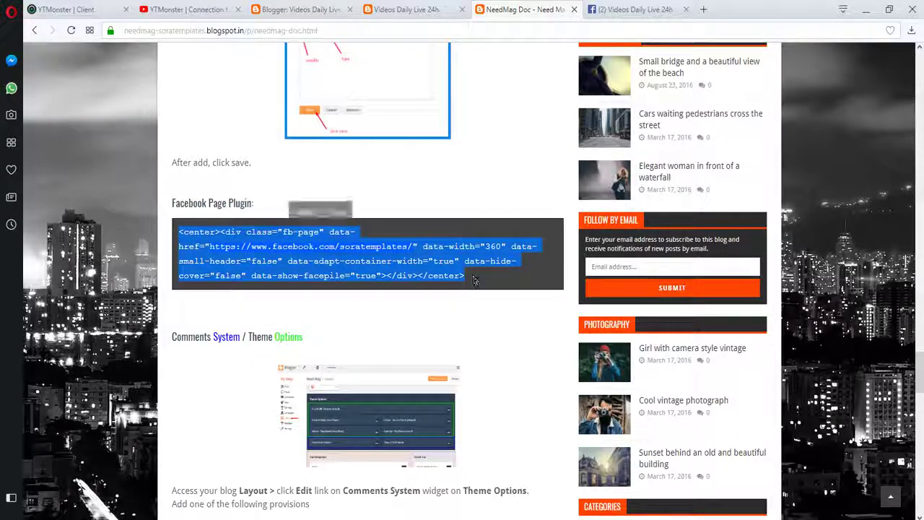
right_click(360, 253)
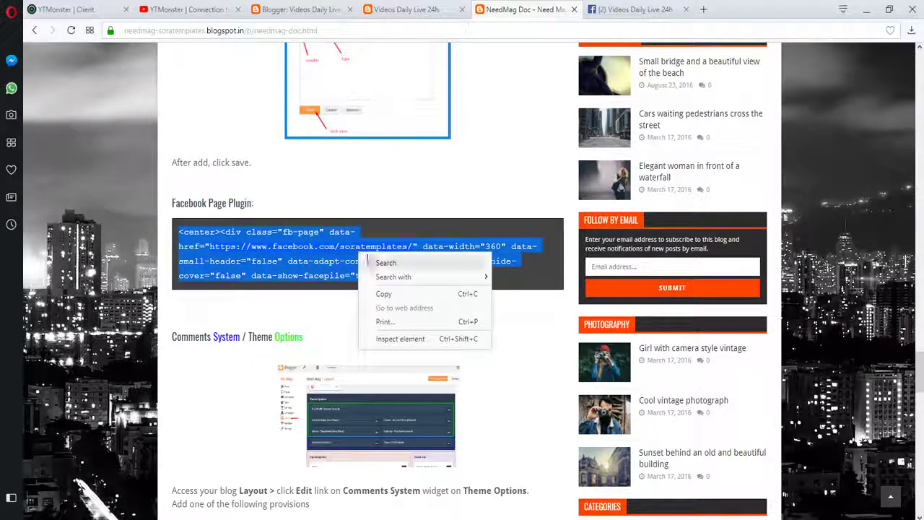
left_click(397, 295)
- Open the Facebook gadget under Sidebar Right (a) in the Blogger layout and paste the copied plugin code as its content
left_click(292, 9)
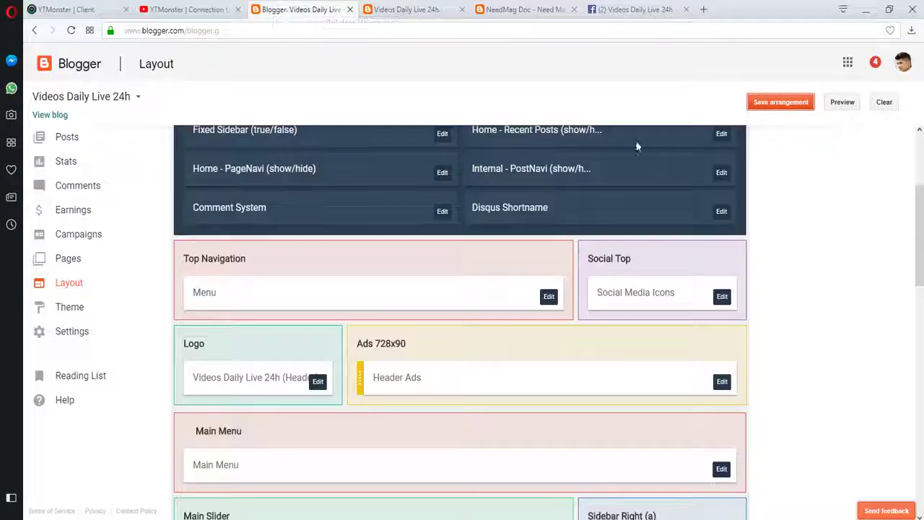
left_click_drag(920, 235, 920, 321)
left_click(722, 274)
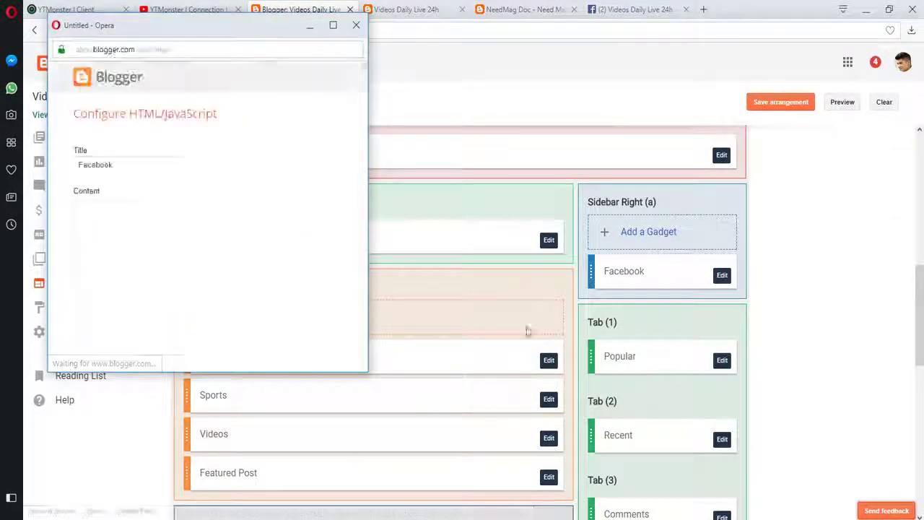
left_click(201, 265)
key("ctrl+v")
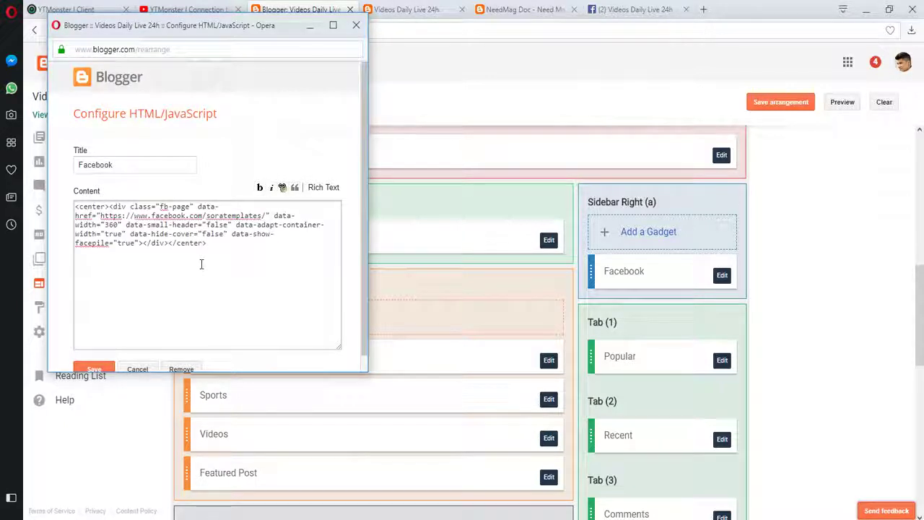
- Switch to the Videos Daily Live 24h Facebook page and copy its full web address
left_click(636, 10)
left_click(246, 30)
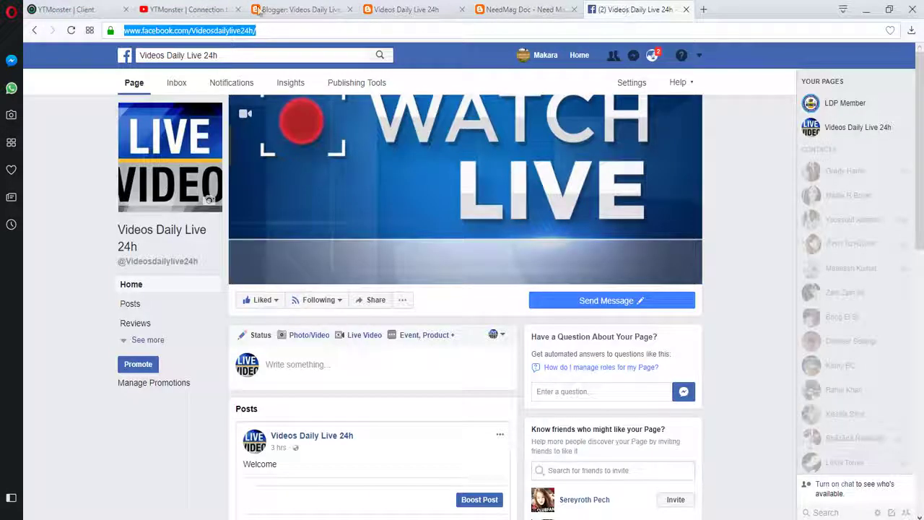
right_click(234, 32)
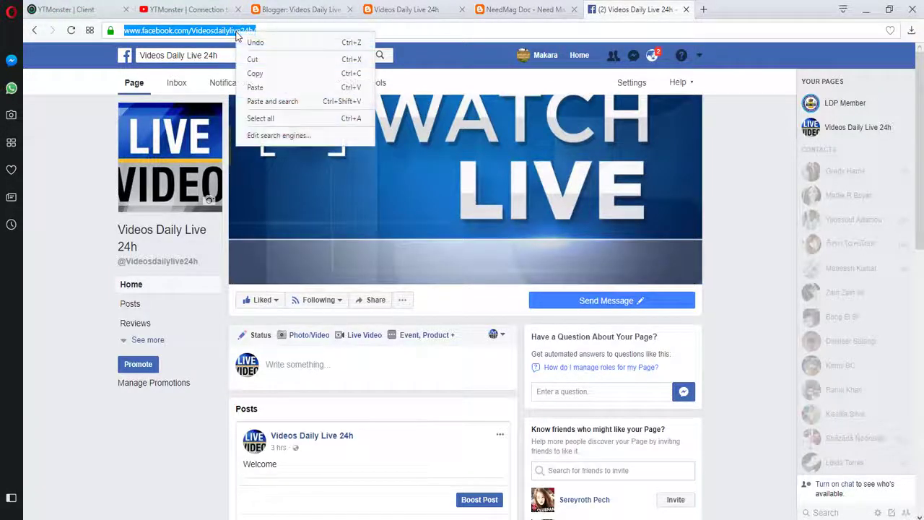
left_click(268, 74)
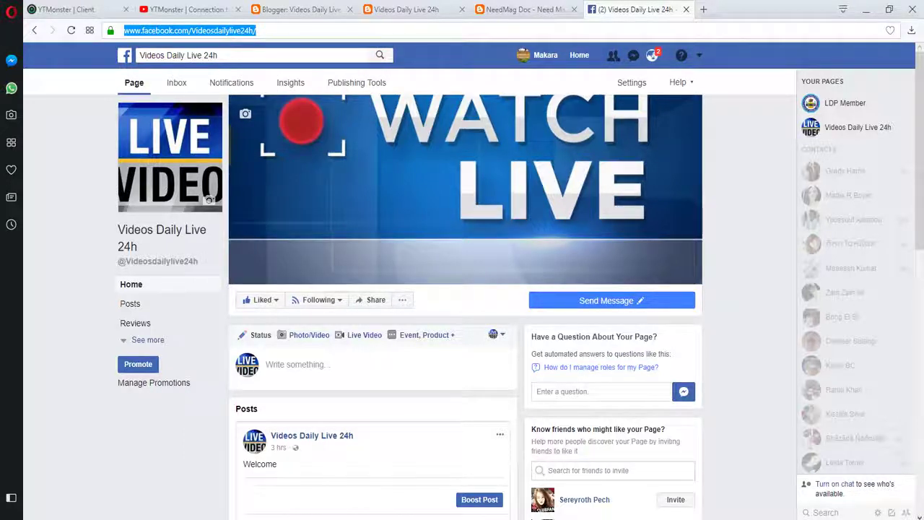
left_click(534, 473)
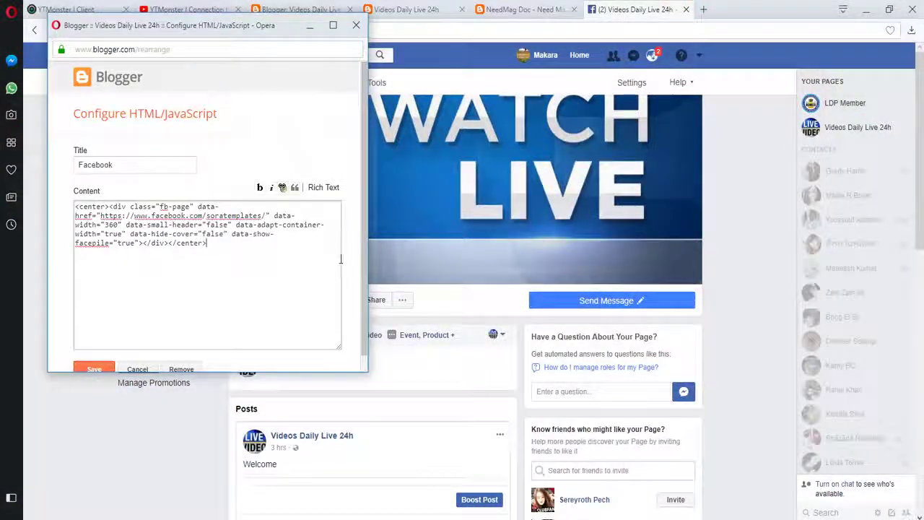
left_click(335, 27)
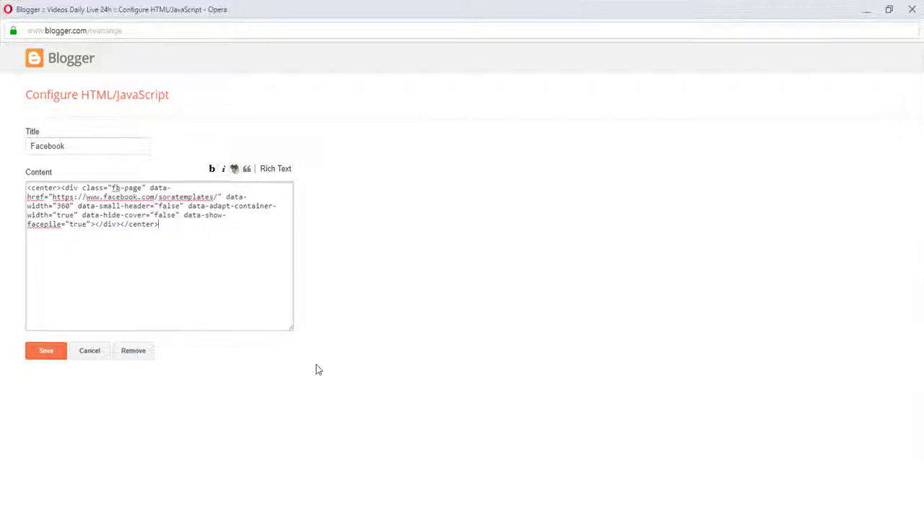
left_click_drag(292, 333, 680, 427)
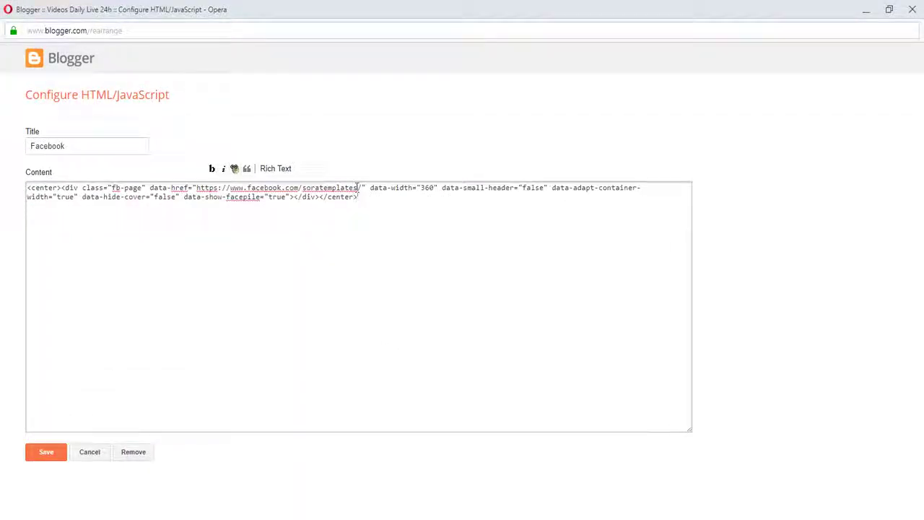
key("BackSpace")
key("BackSpace")
key("BackSpace")
key("BackSpace")
key("BackSpace")
key("BackSpace")
key("BackSpace")
key("BackSpace")
key("BackSpace")
key("BackSpace")
key("BackSpace")
key("BackSpace")
key("BackSpace")
key("BackSpace")
key("BackSpace")
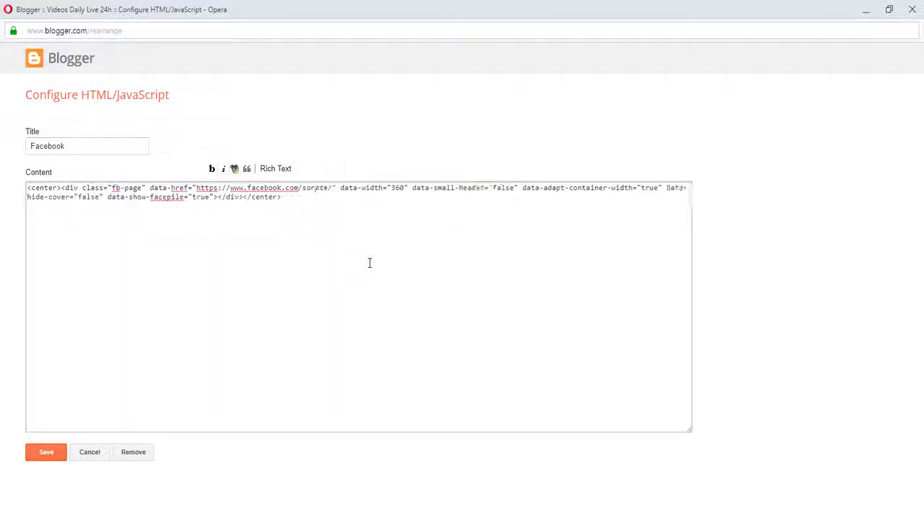
key("BackSpace")
key("BackSpace")
key("BackSpace")
key("BackSpace")
key("BackSpace")
key("BackSpace")
key("BackSpace")
key("BackSpace")
key("BackSpace")
key("BackSpace")
key("BackSpace")
key("BackSpace")
key("BackSpace")
key("BackSpace")
key("BackSpace")
key("BackSpace")
key("BackSpace")
key("BackSpace")
key("BackSpace")
key("BackSpace")
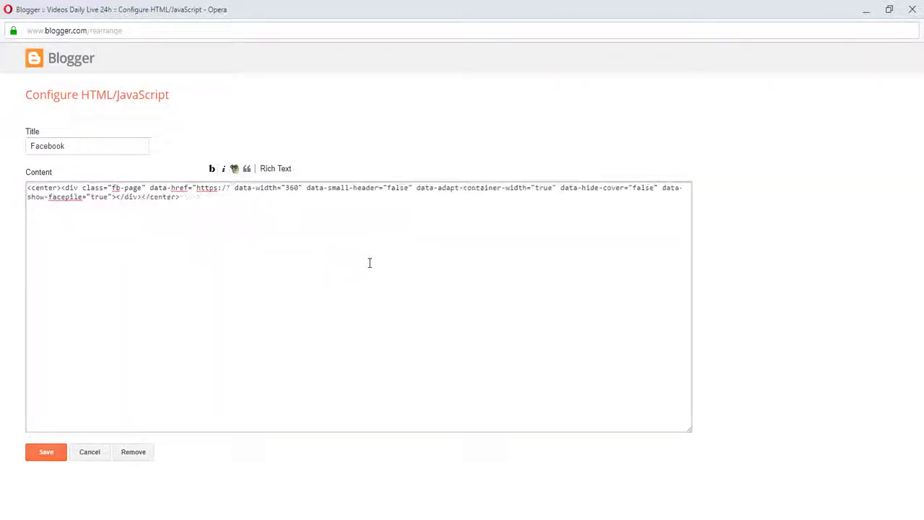
key("BackSpace")
key("BackSpace")
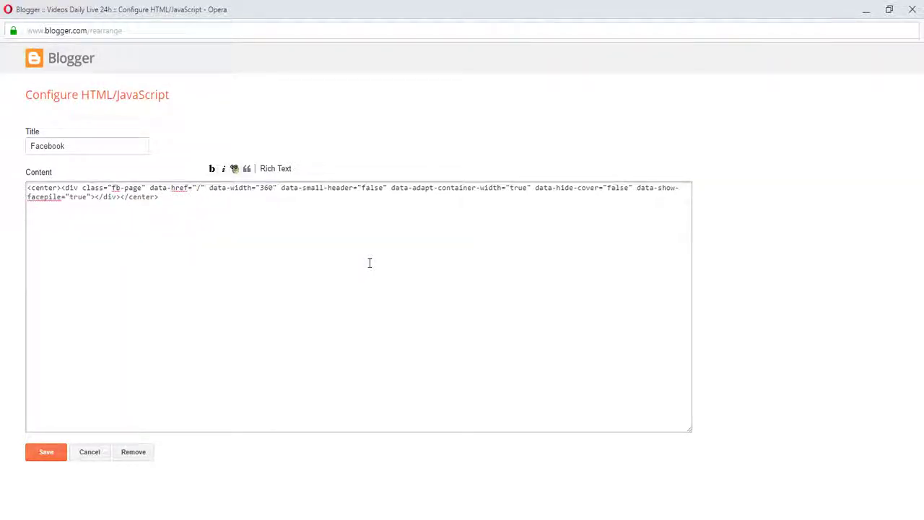
key("ctrl+v")
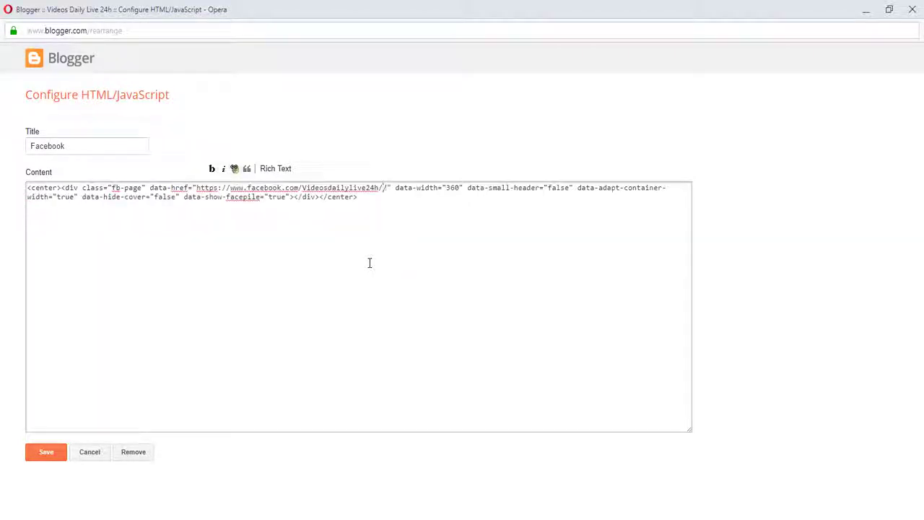
key("BackSpace")
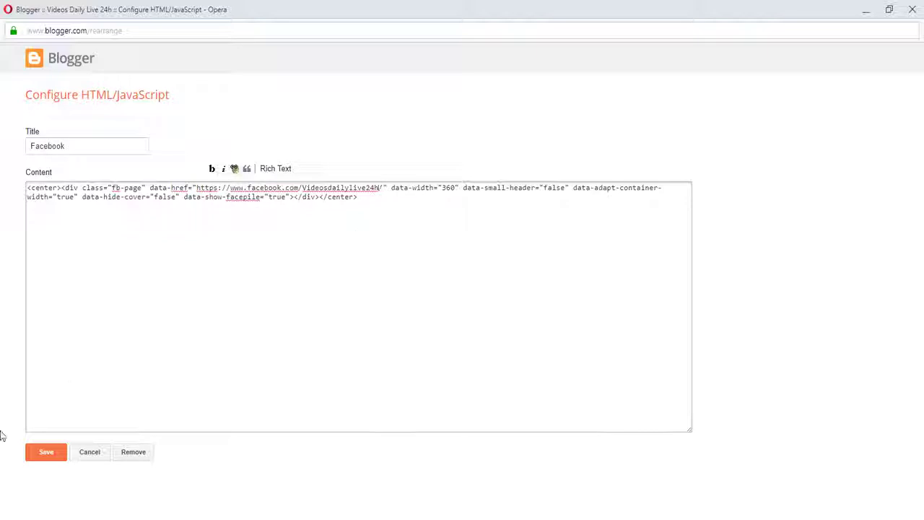
left_click(37, 450)
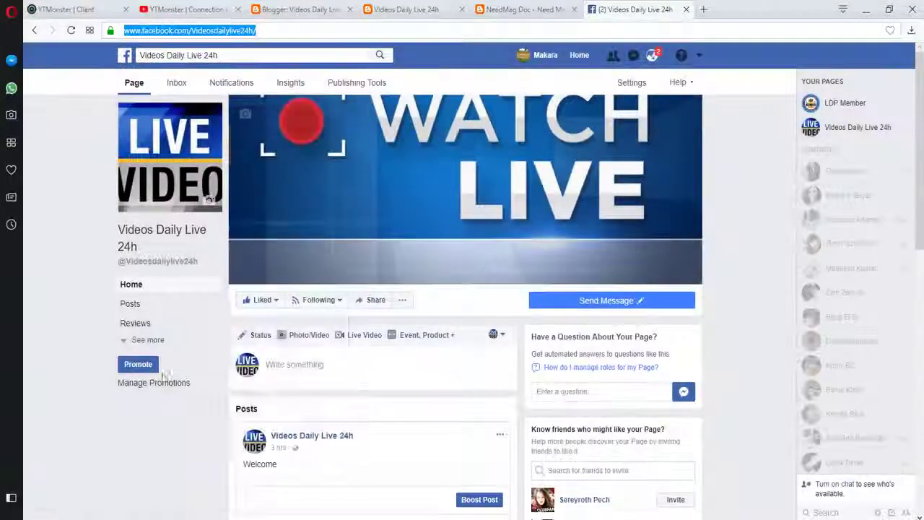
- Save the Blogger layout arrangement and reload the live blog's home page to check the Facebook box
left_click(318, 9)
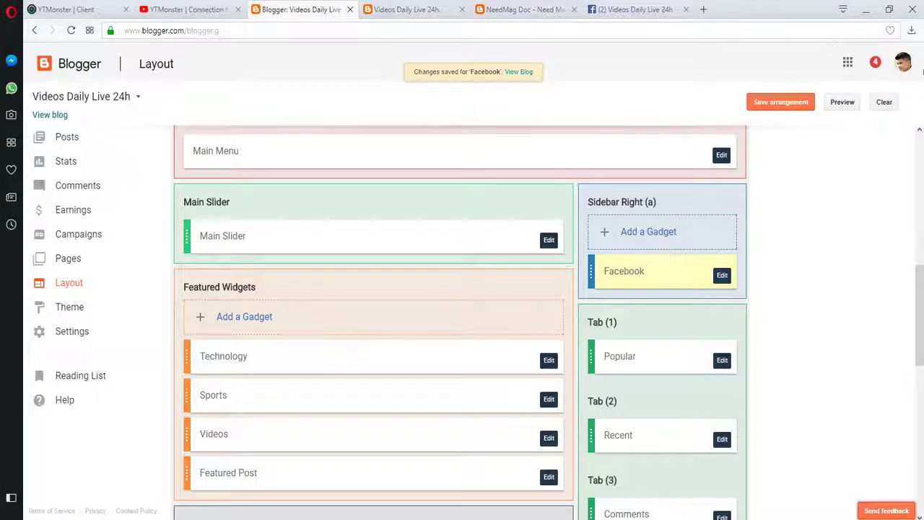
left_click(800, 104)
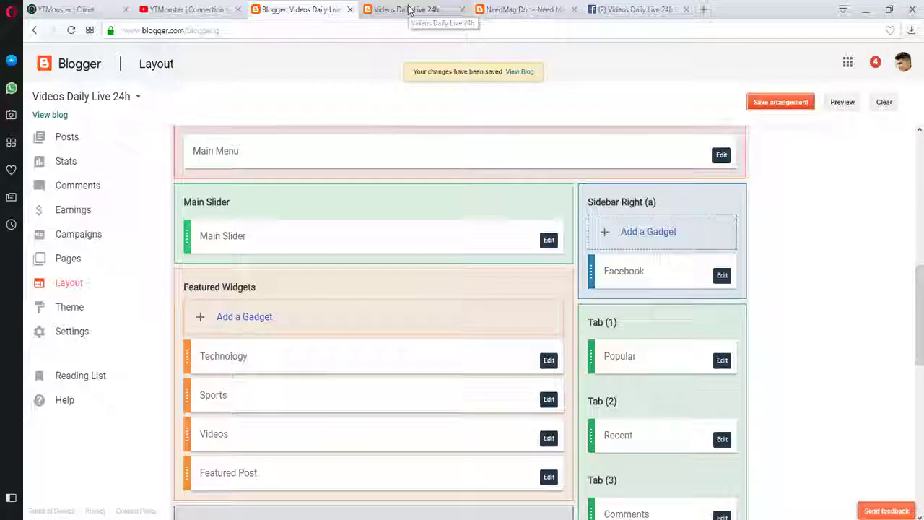
left_click(412, 9)
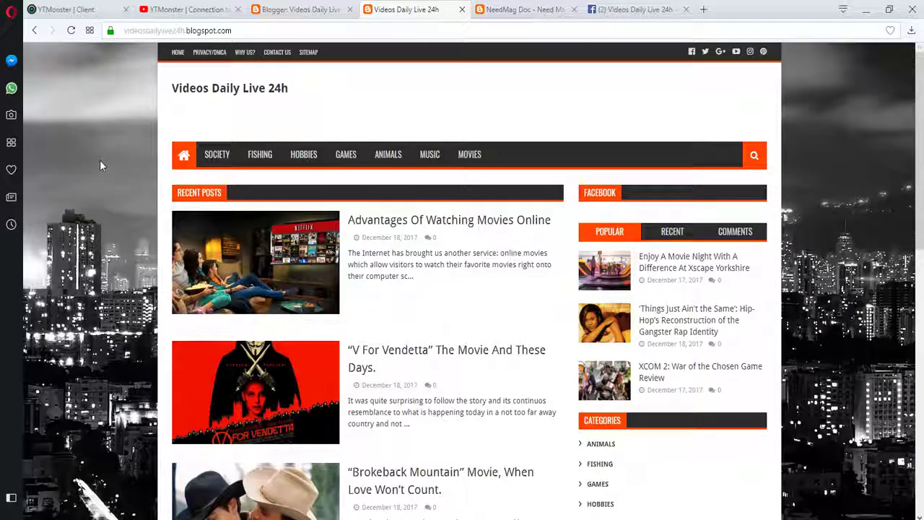
left_click(184, 156)
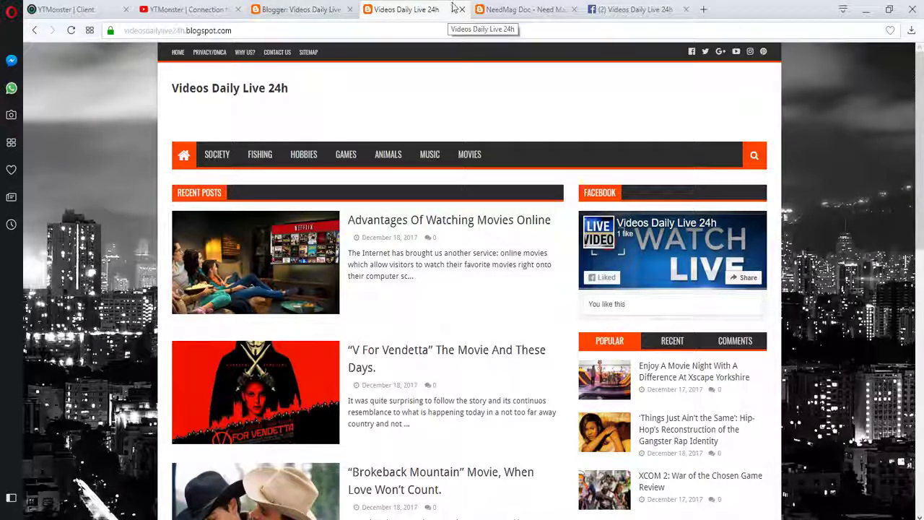
- Copy the recent posts code 5/slider-recent from the Main Slider section of the NeedMag documentation page
left_click(505, 12)
left_click_drag(920, 361, 921, 165)
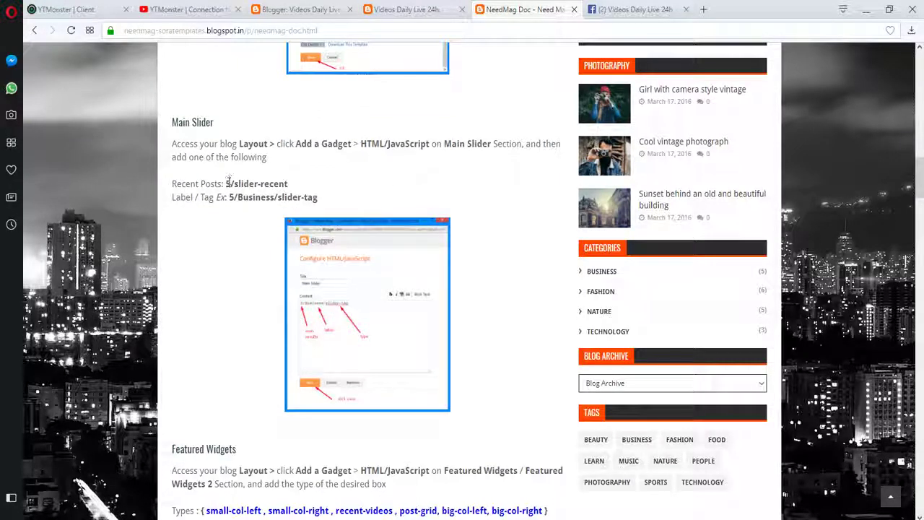
left_click_drag(227, 183, 287, 184)
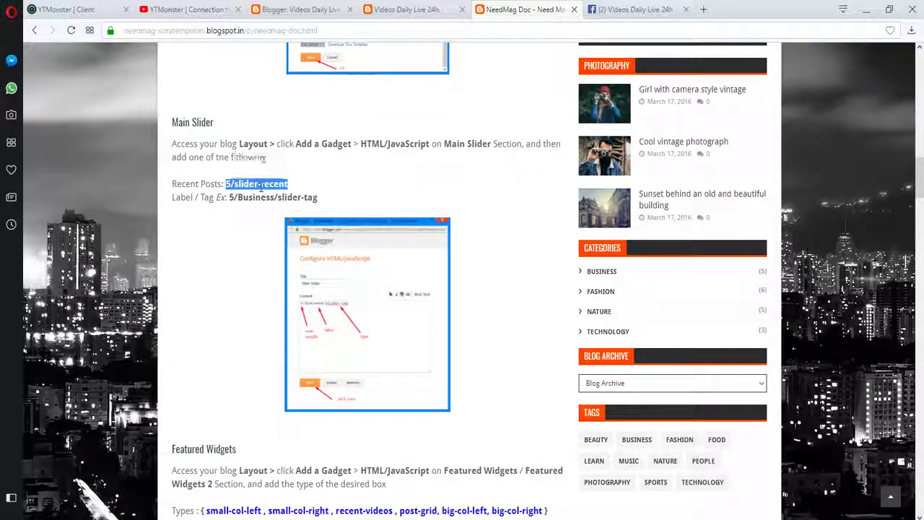
right_click(262, 187)
left_click(303, 229)
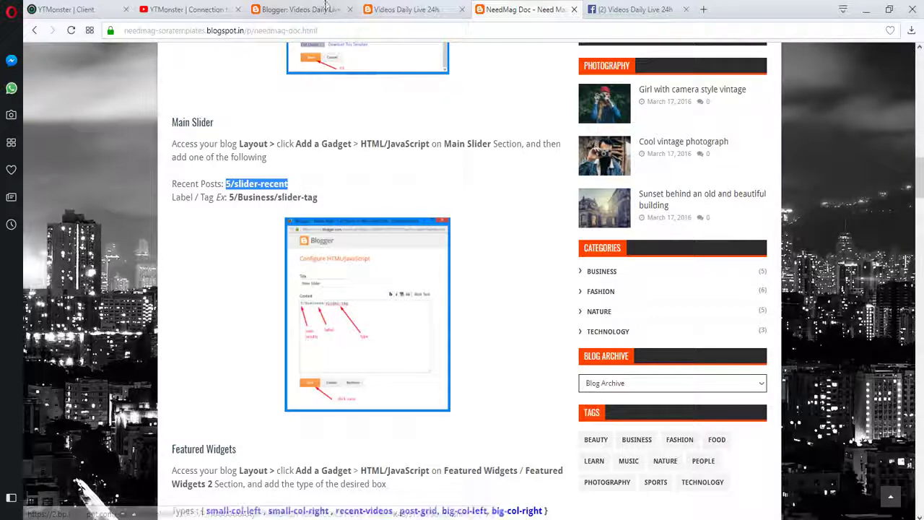
- Set the Main Slider gadget's content to 5/slider-recent in the Blogger layout, then save the gadget and the arrangement
left_click(302, 9)
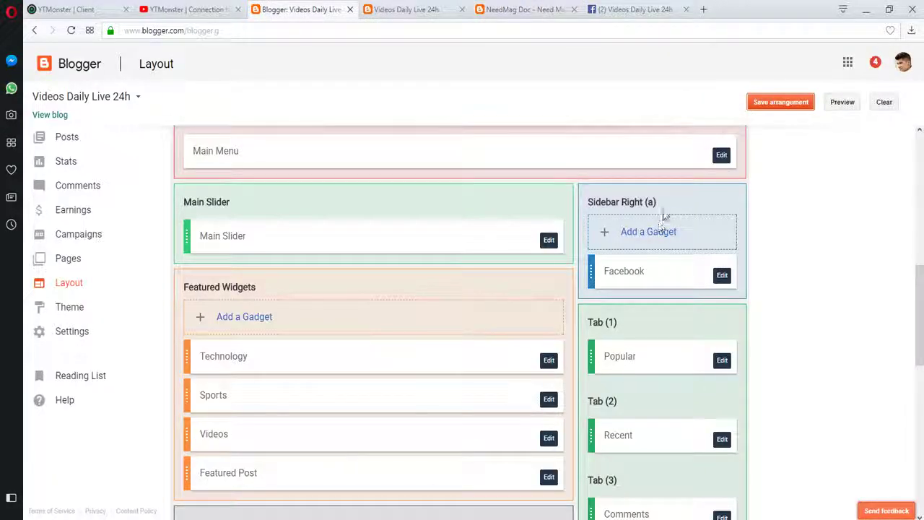
left_click(549, 240)
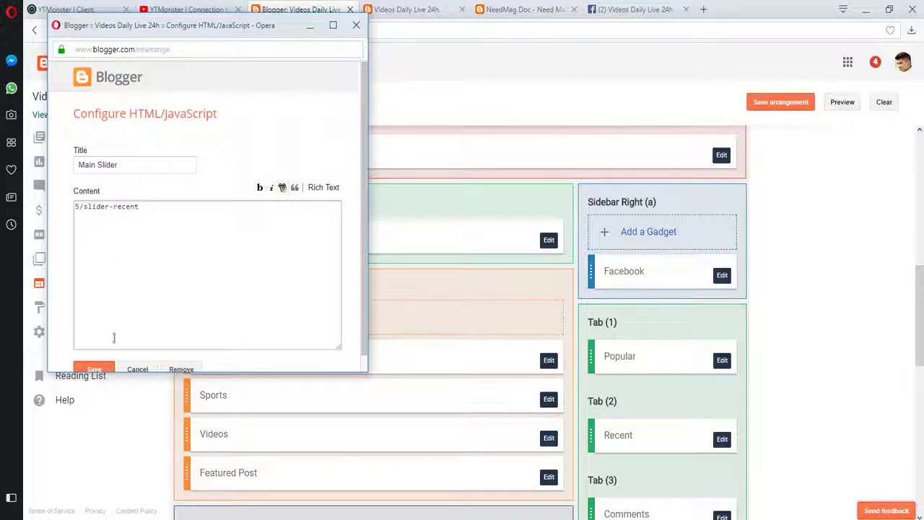
left_click(99, 365)
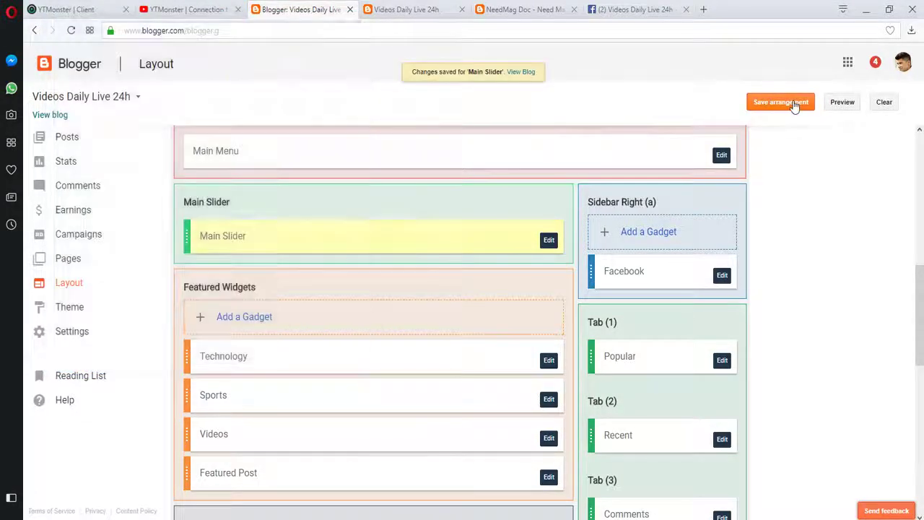
left_click(773, 103)
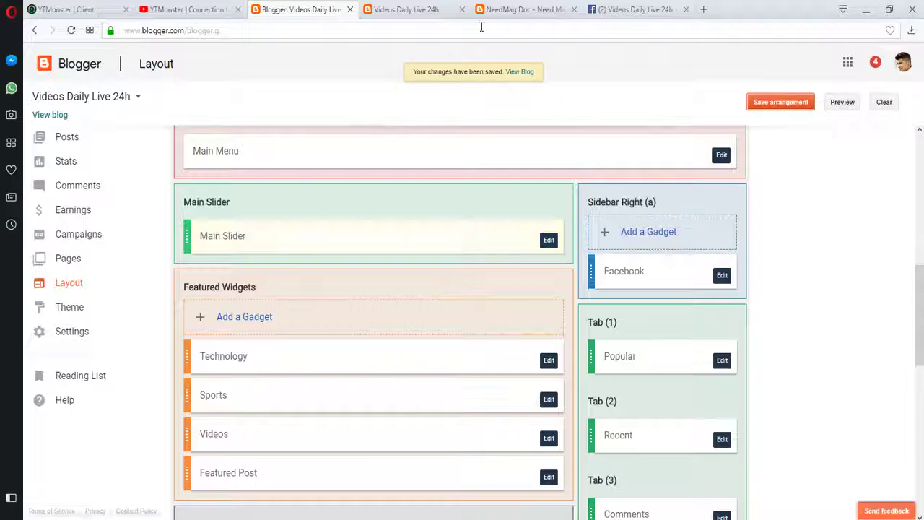
- Reload the live blog's home page and look over the main slider and the posts below it
left_click(408, 9)
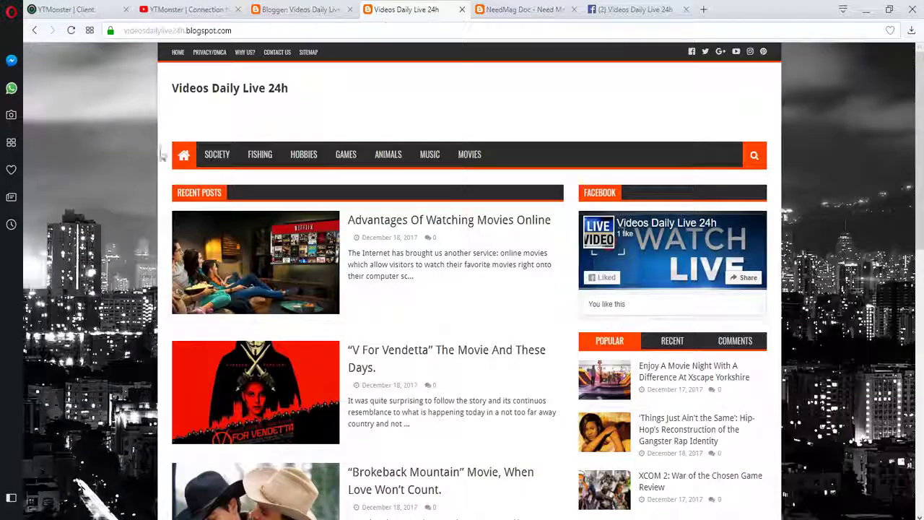
left_click(183, 159)
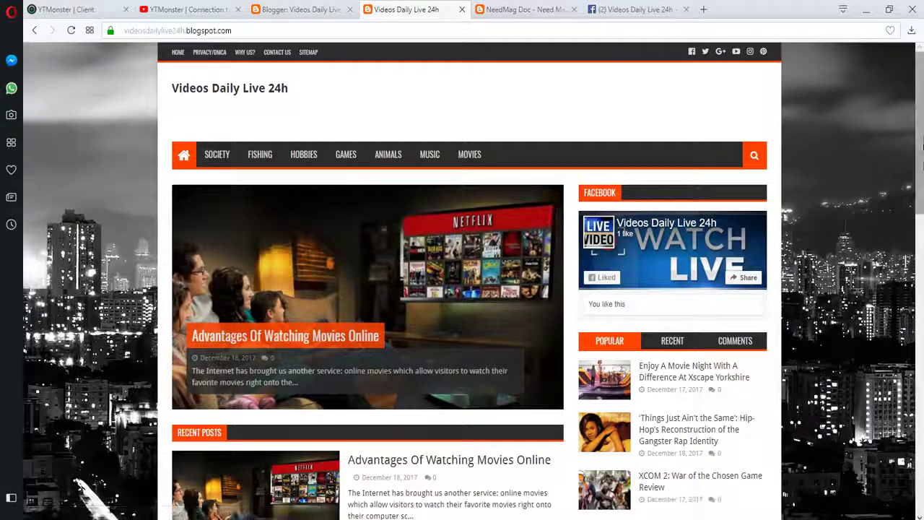
scroll(293, 257, "down", 2)
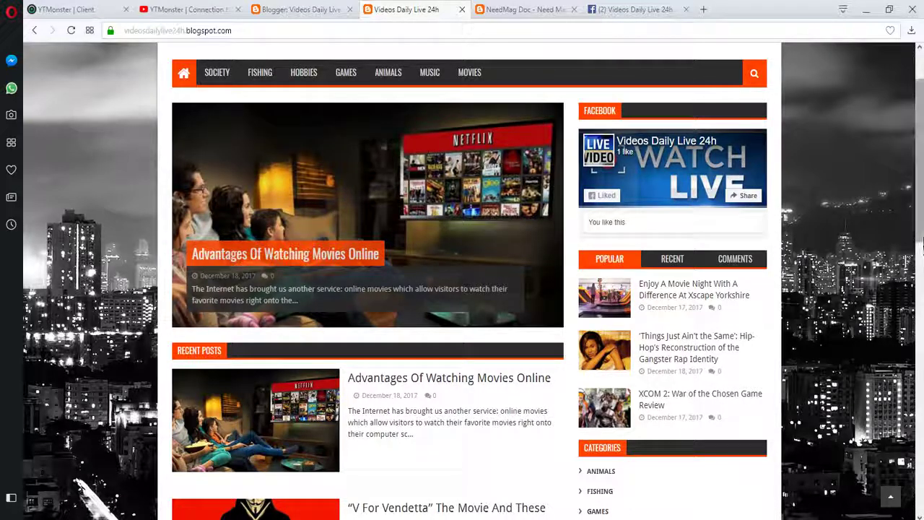
left_click(922, 382)
left_click_drag(922, 366, 922, 210)
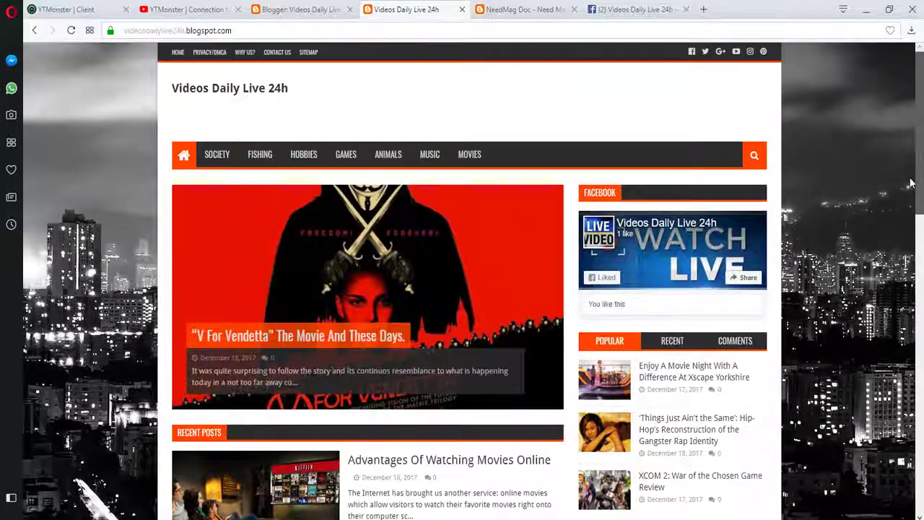
- Copy the Big Col Left code 3/Business/big-col-left from the NeedMag documentation page
left_click(514, 9)
left_click_drag(922, 162, 922, 267)
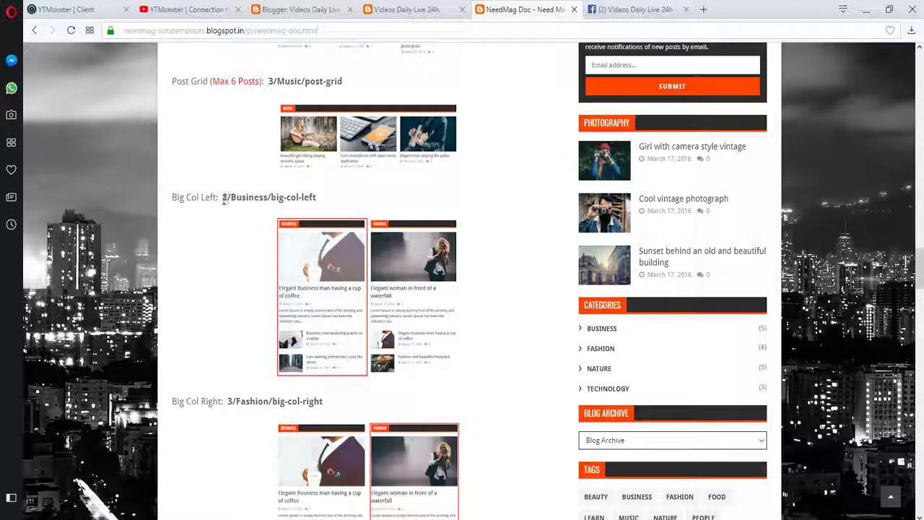
left_click_drag(223, 197, 320, 195)
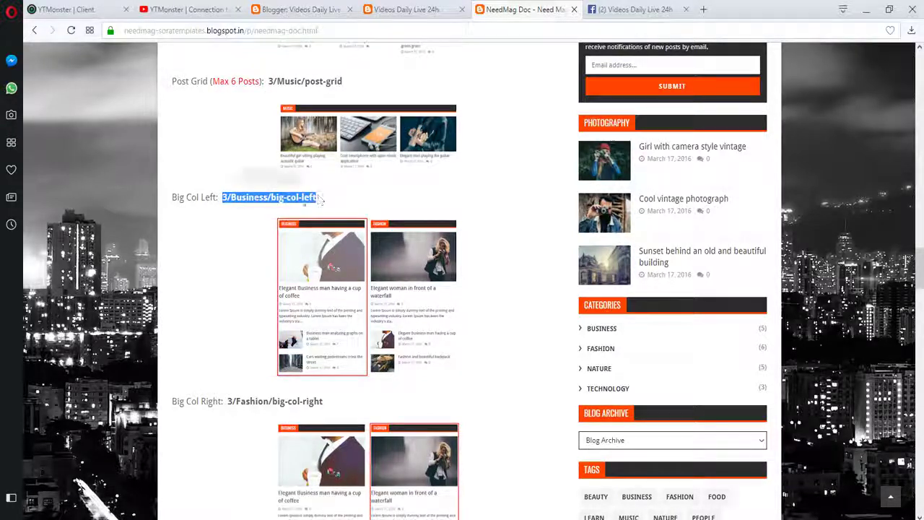
right_click(287, 202)
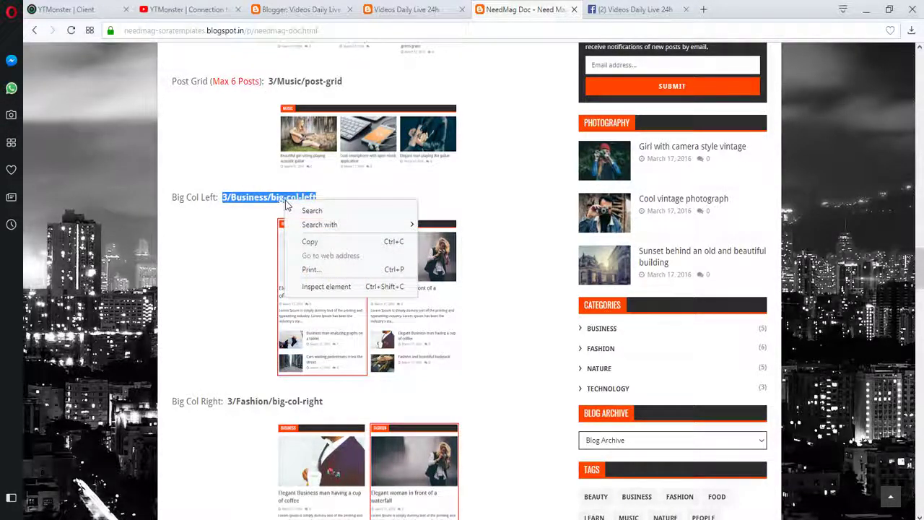
left_click(311, 242)
- Retitle the Technology gadget under Featured Widgets as Movies, set its content to 3/Movies/big-col-left and save it
left_click(334, 6)
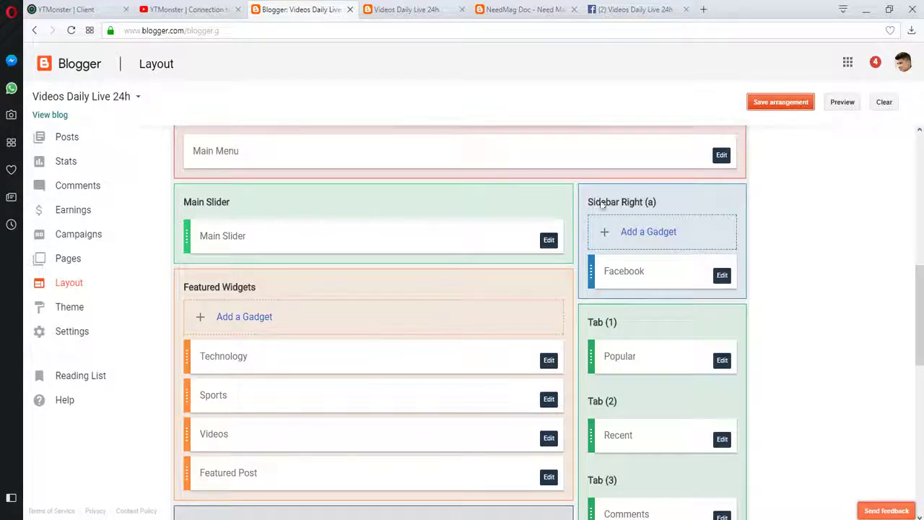
left_click(549, 361)
left_click(162, 245)
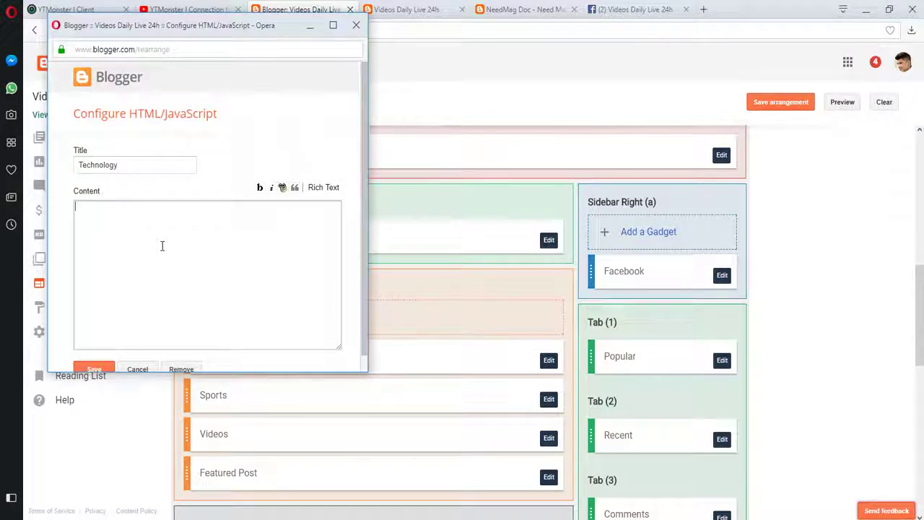
double_click(138, 163)
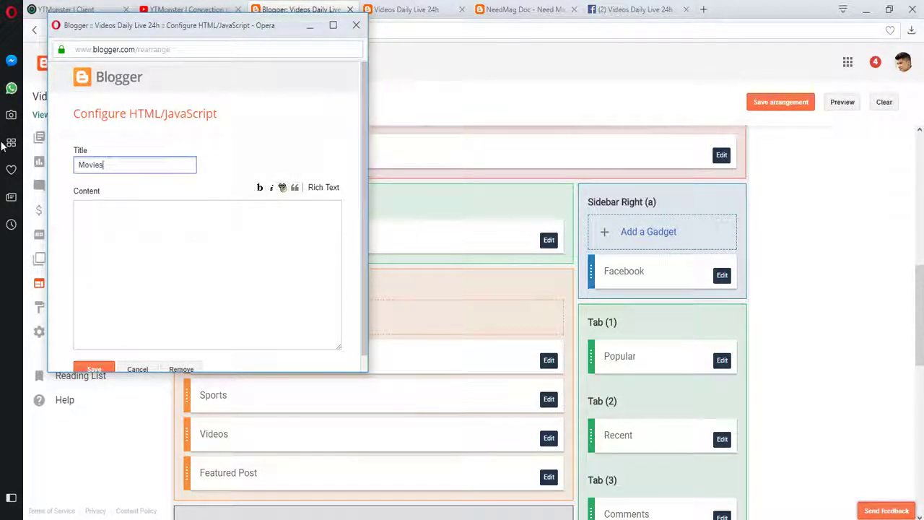
left_click(150, 244)
key("ctrl+v")
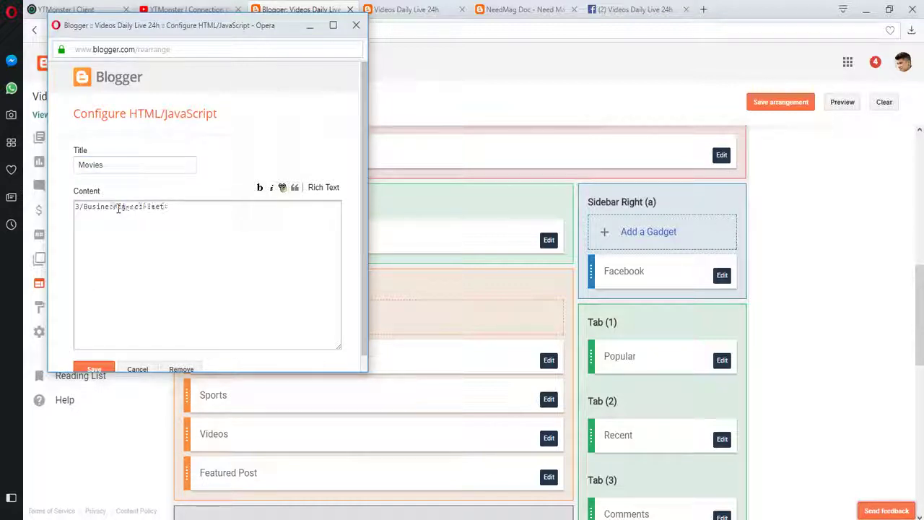
key("BackSpace")
left_click(99, 370)
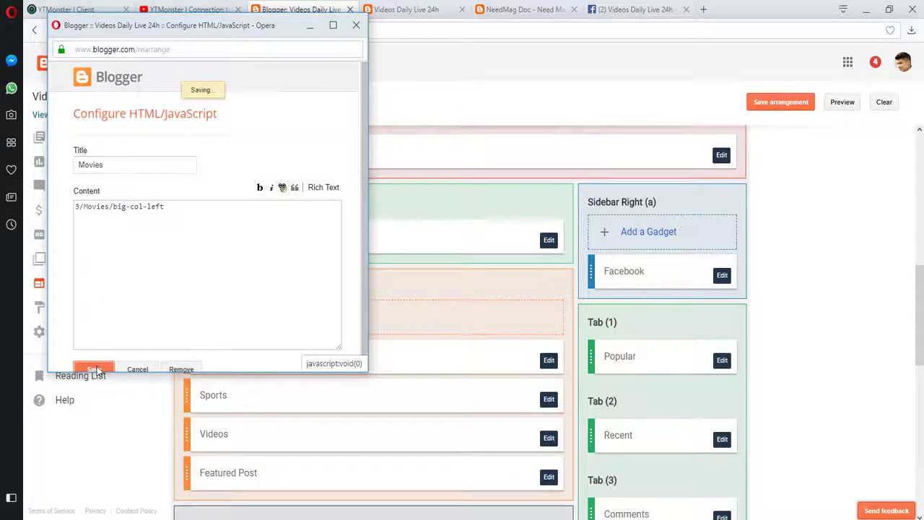
- Copy the Big Col Right code 3/Fashion/big-col-right from the NeedMag documentation page
left_click(514, 8)
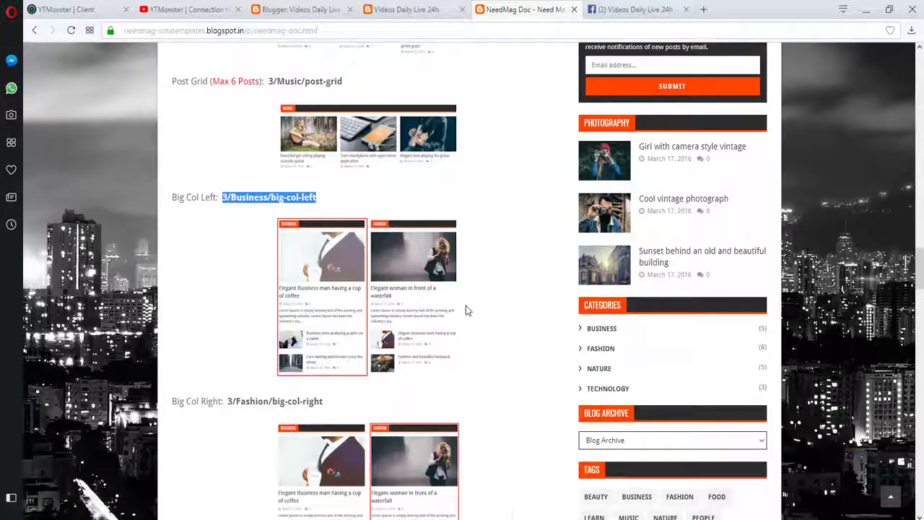
left_click_drag(228, 401, 316, 401)
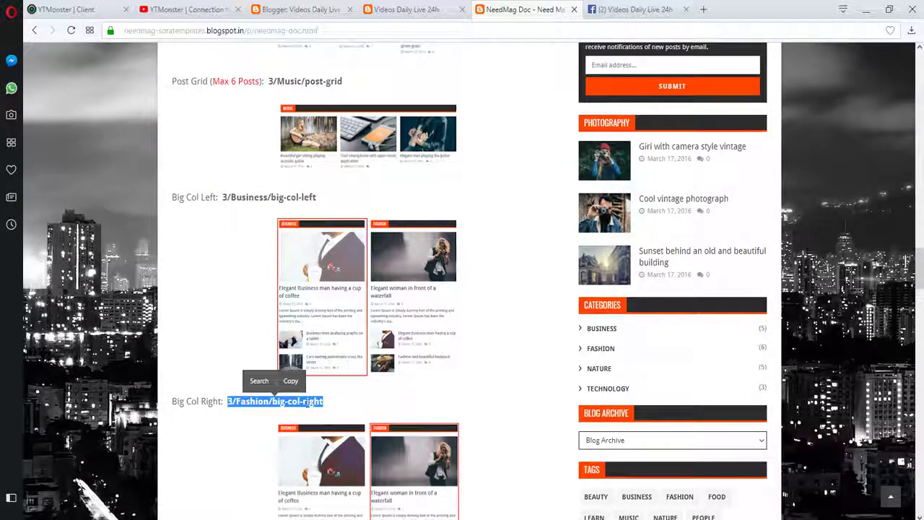
right_click(310, 405)
left_click(333, 445)
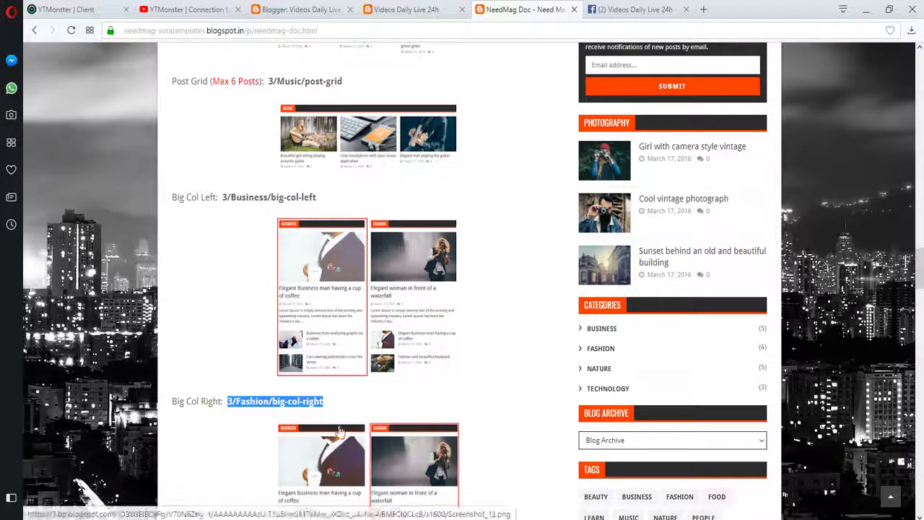
- Set both the content and the title of the Sports gadget under Featured Widgets to 3/Music/big-col-right, then save the gadget and the layout arrangement
left_click(300, 9)
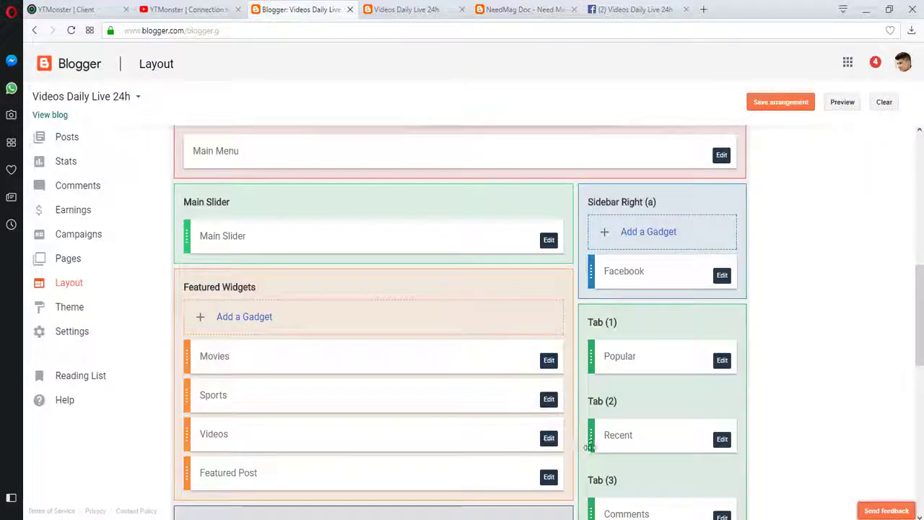
left_click(550, 401)
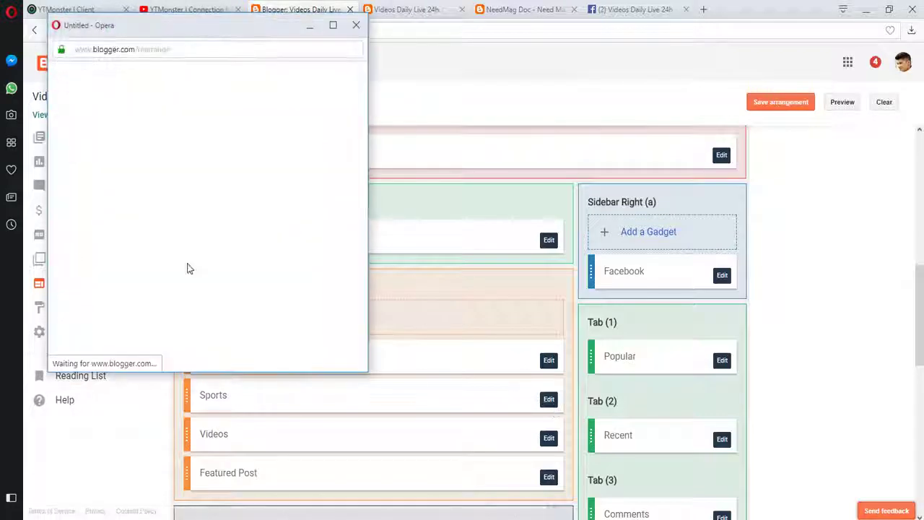
left_click(161, 263)
key("ctrl+v")
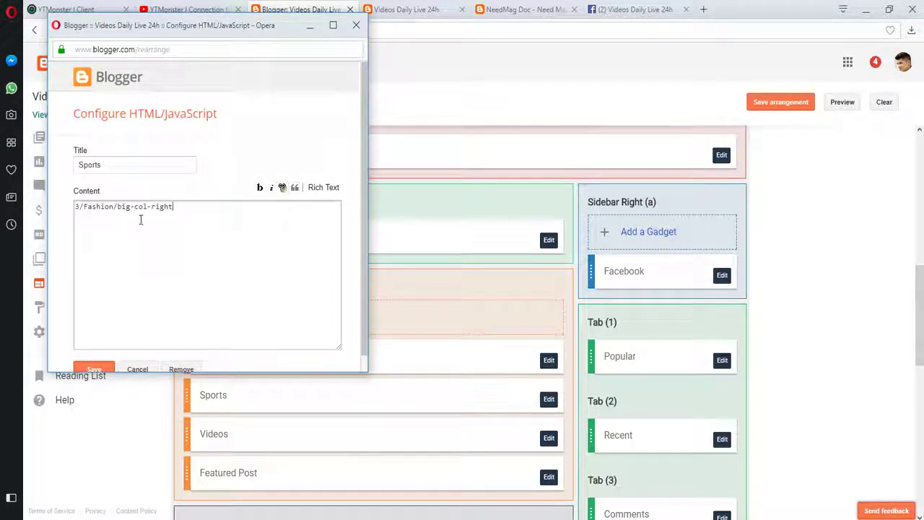
key("BackSpace")
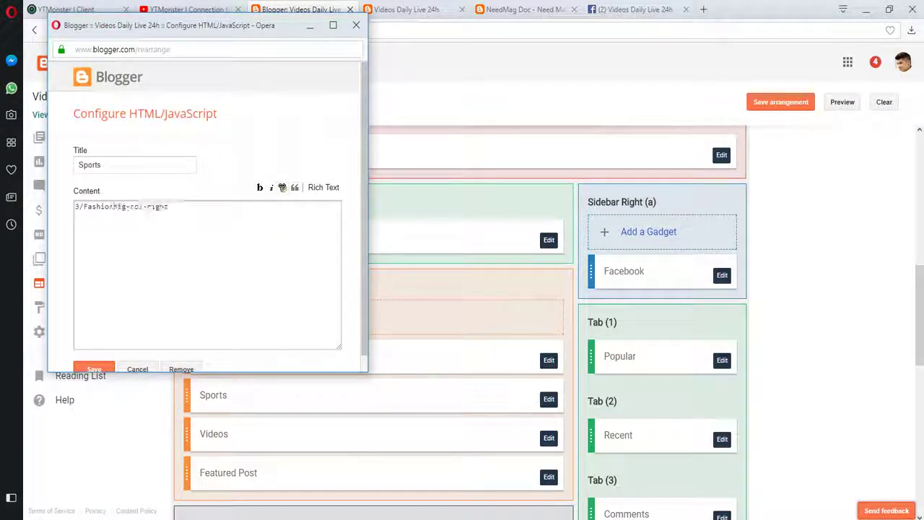
key("BackSpace")
key("BackSpace")
key("BackSpace")
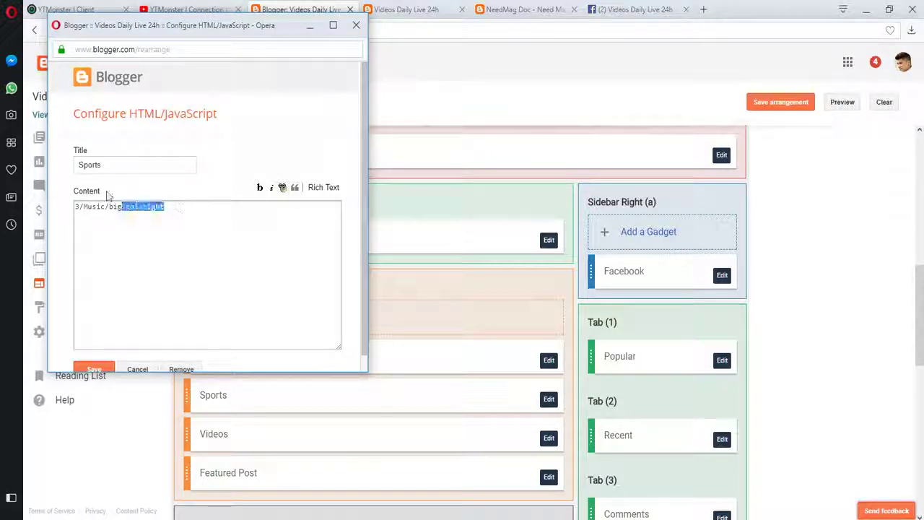
left_click_drag(107, 195, 104, 164)
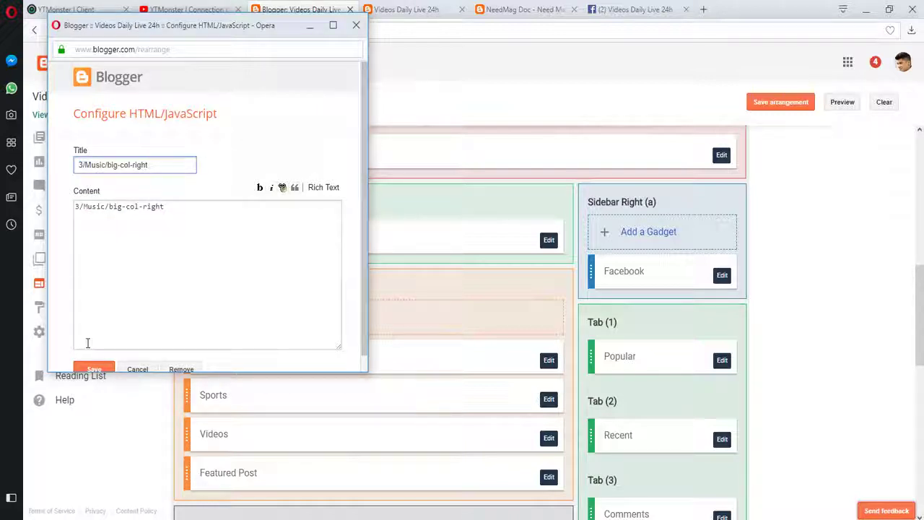
left_click(96, 368)
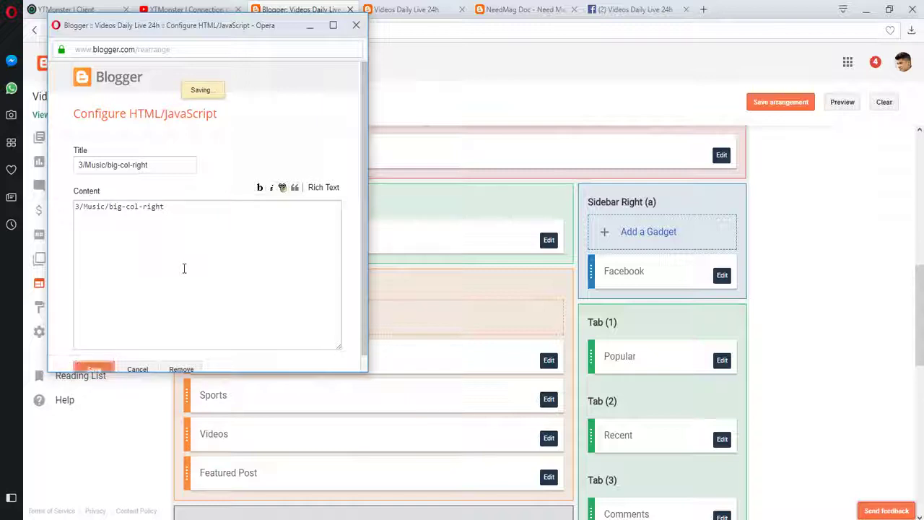
left_click(777, 105)
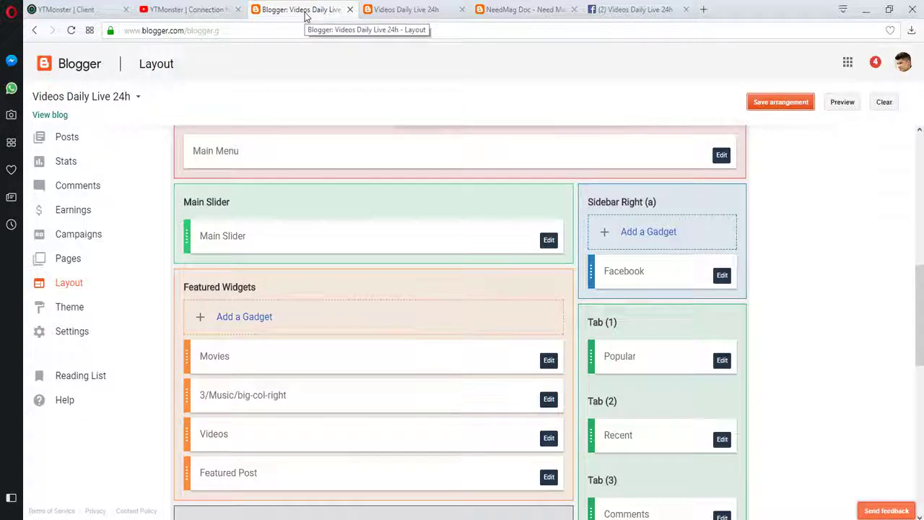
- Reload the live blog's home page and check the two column widgets below the main slider
left_click(394, 9)
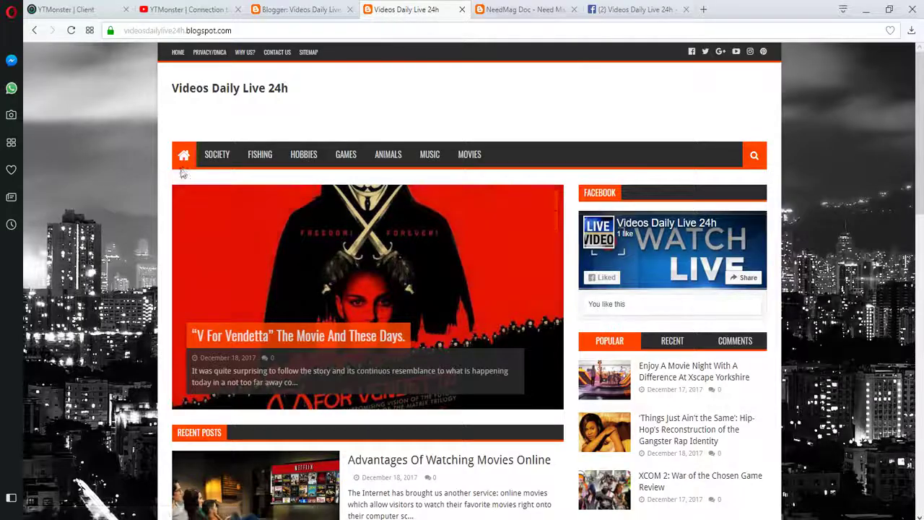
left_click(183, 269)
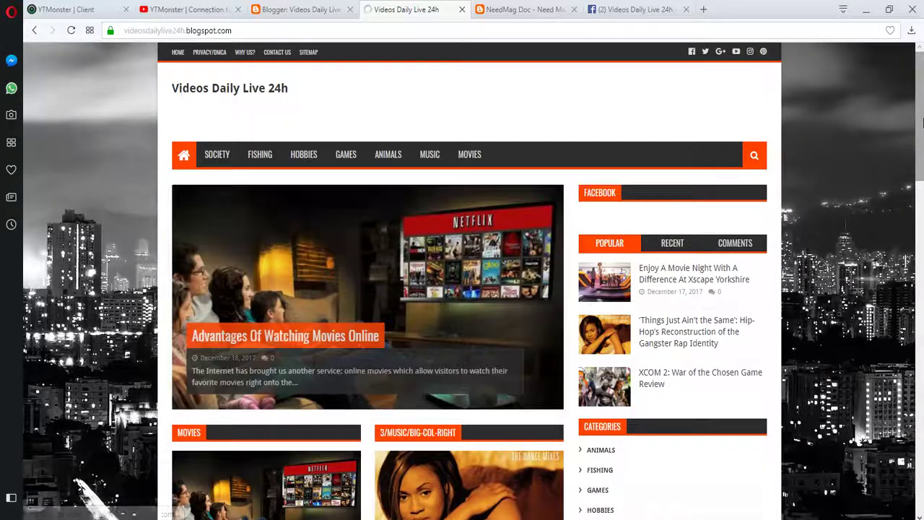
scroll(405, 226, "down", 3)
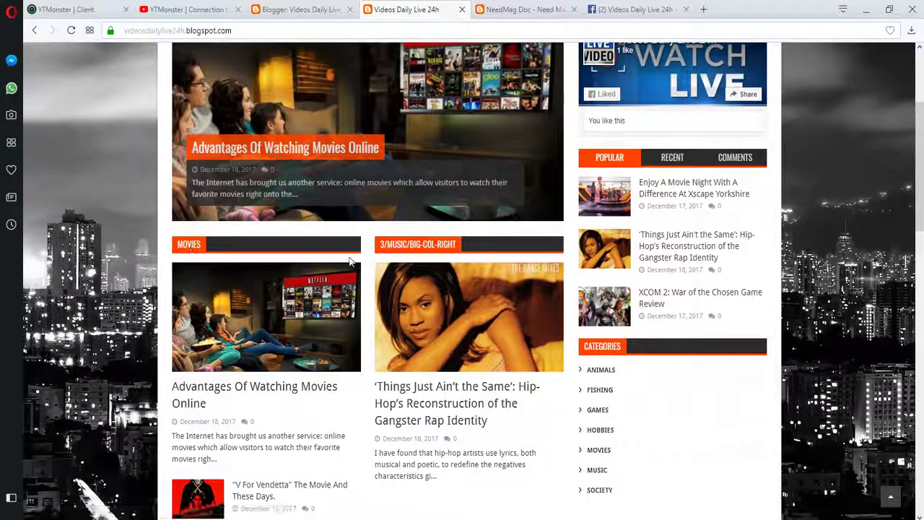
- Retitle the 3/Music/big-col-right gadget under Featured Widgets as Music, then save the gadget and the layout arrangement
left_click(293, 7)
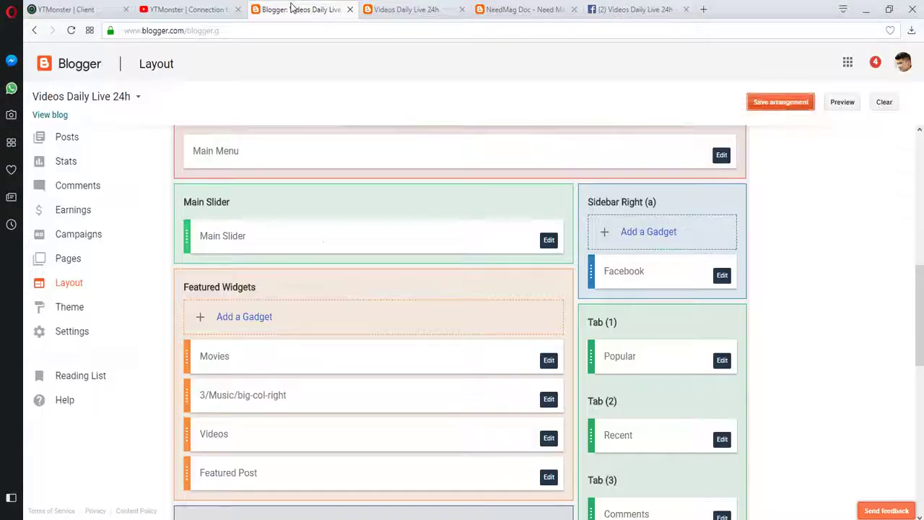
left_click(549, 400)
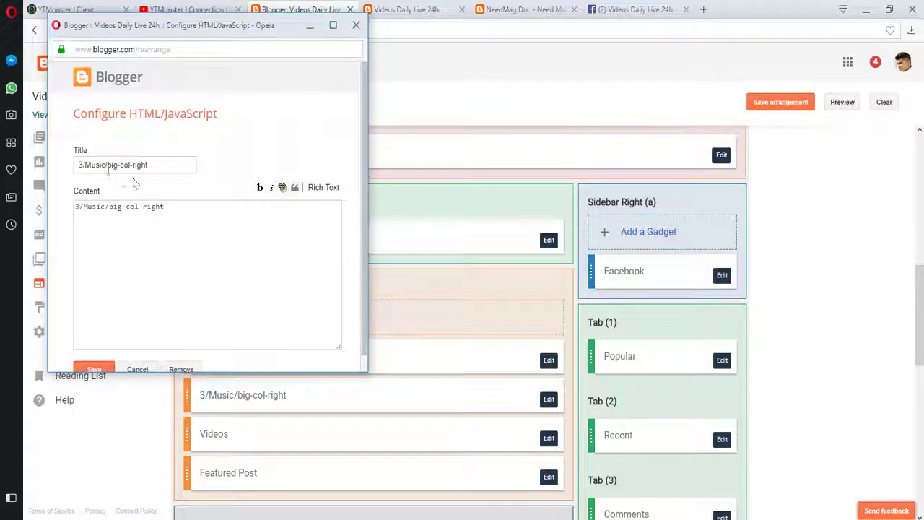
left_click(107, 166)
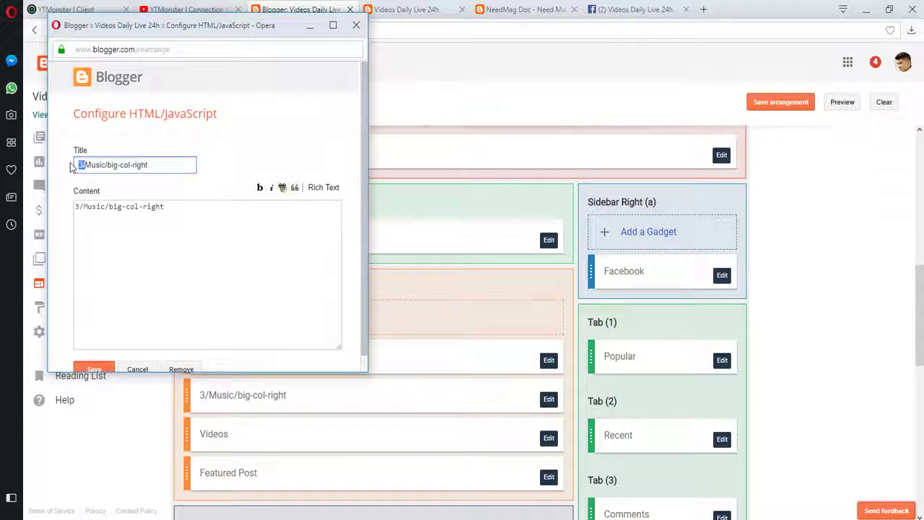
key("BackSpace")
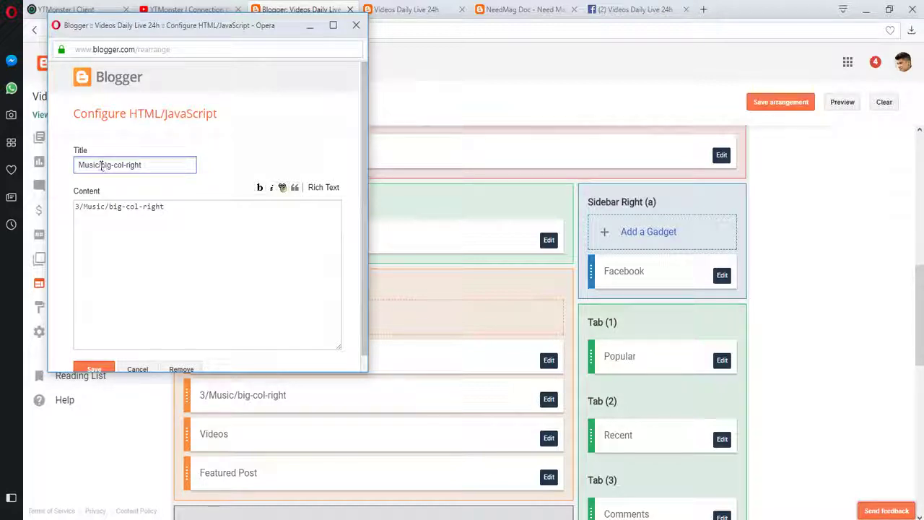
left_click_drag(100, 165, 172, 168)
left_click(94, 369)
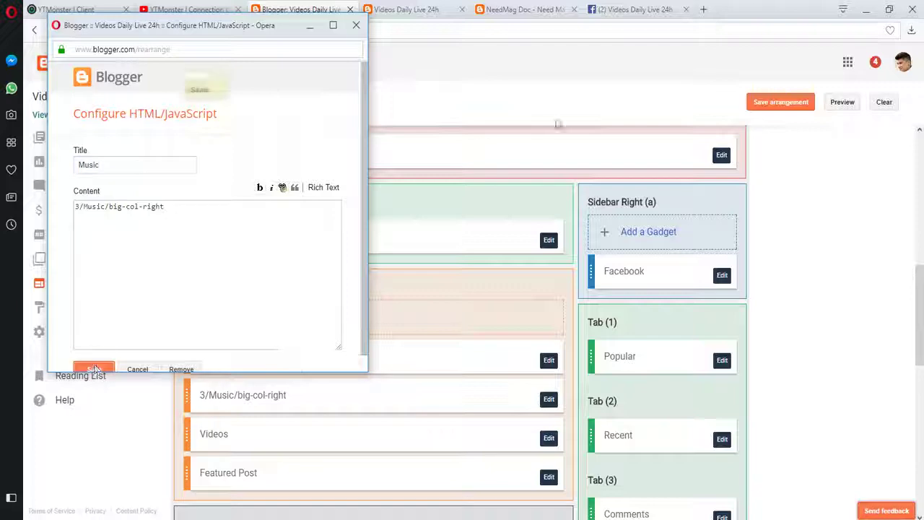
left_click(766, 103)
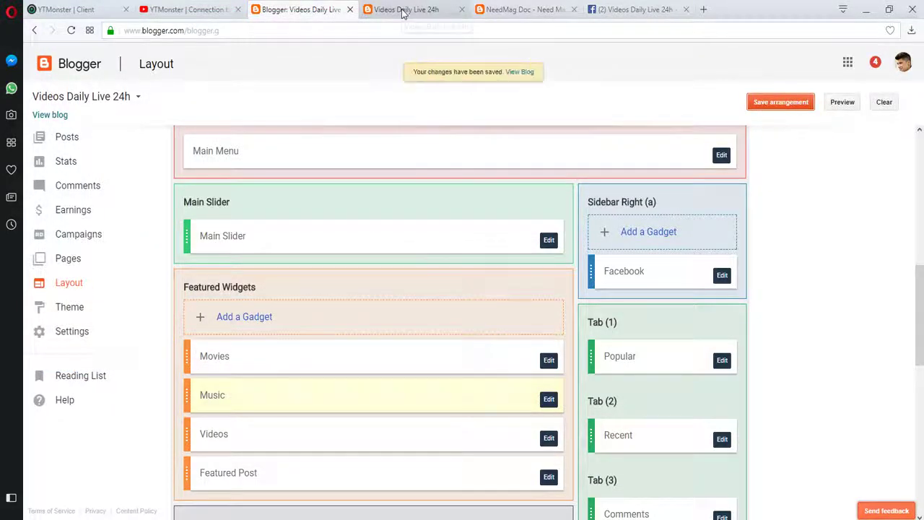
- Reload the live blog and examine the Movies and Music columns and the recent posts below them
left_click(403, 12)
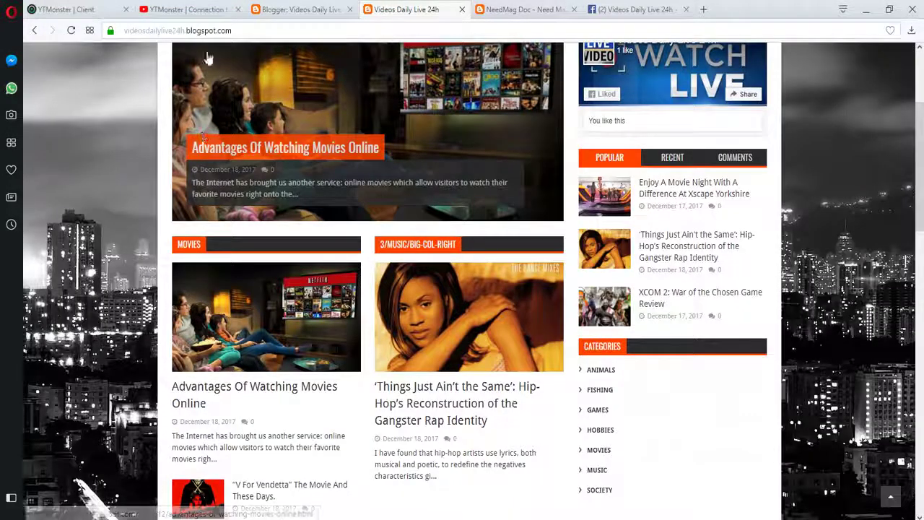
left_click(70, 30)
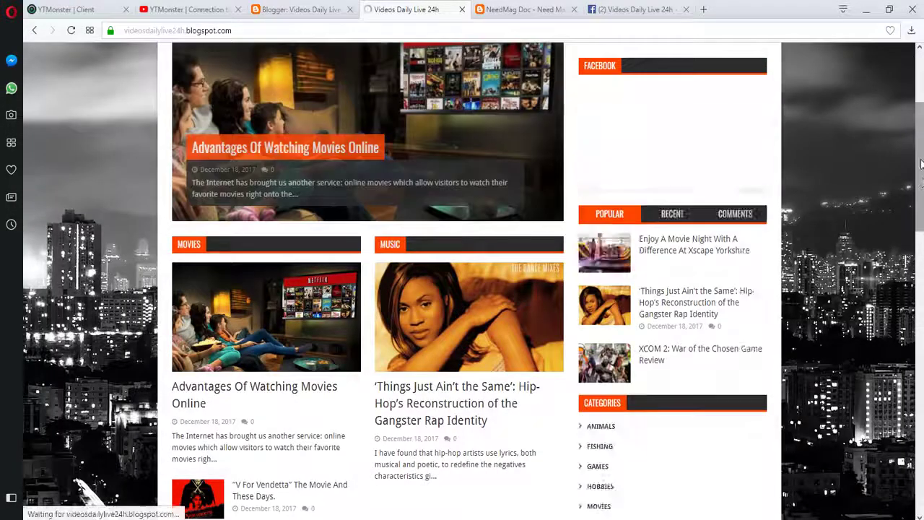
scroll(255, 292, "down", 3)
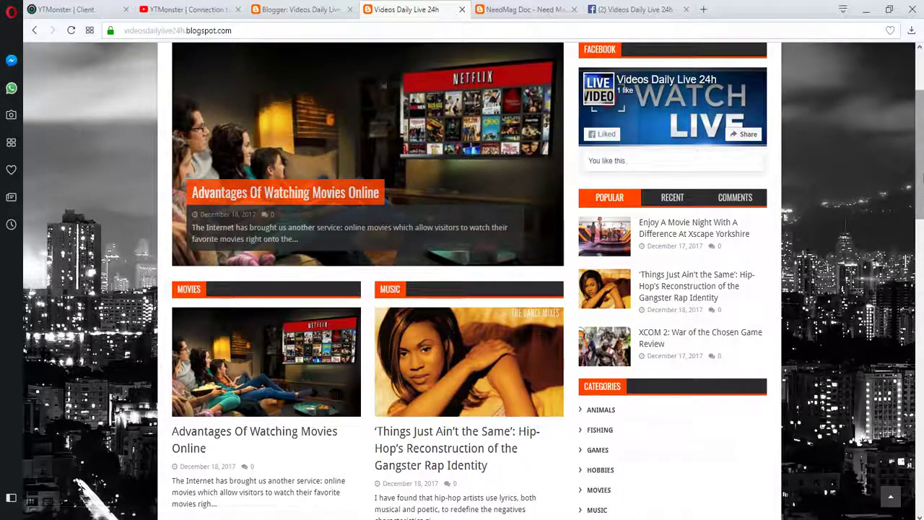
scroll(429, 288, "down", 3)
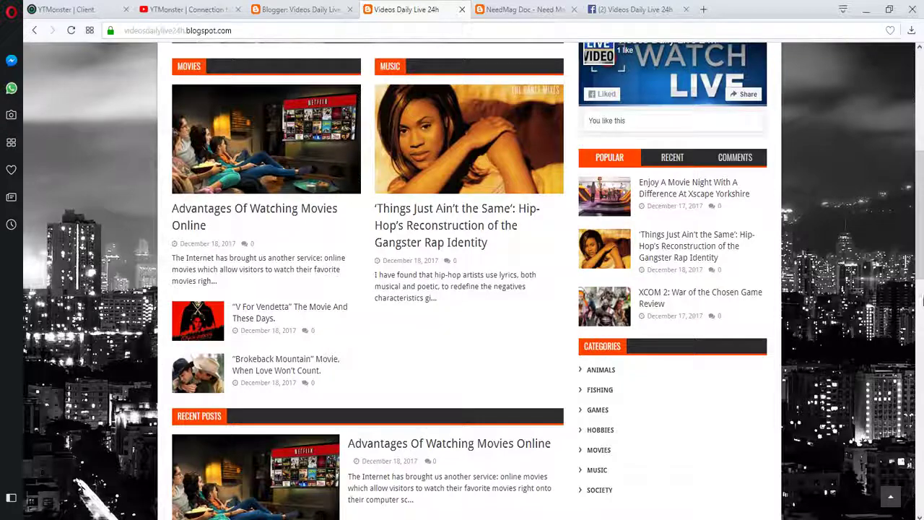
scroll(920, 317, "down", 2)
scroll(913, 202, "up", 3)
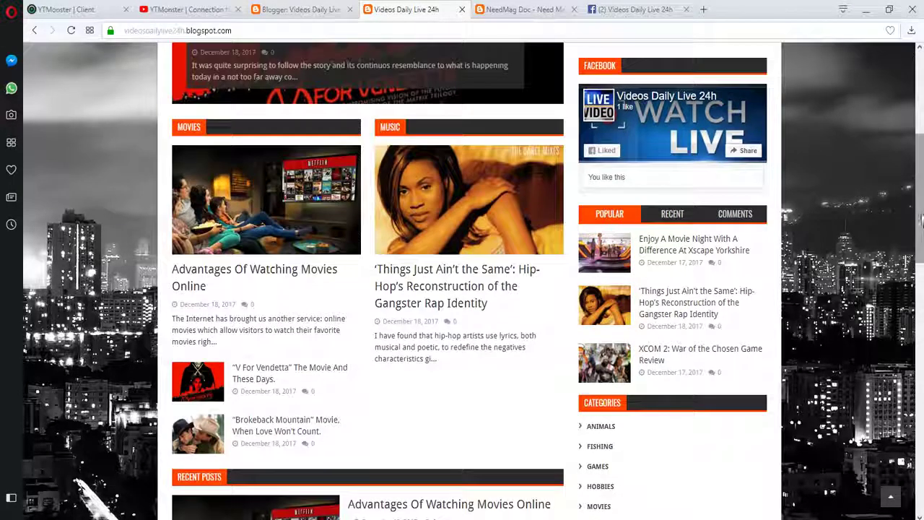
left_click_drag(921, 220, 922, 266)
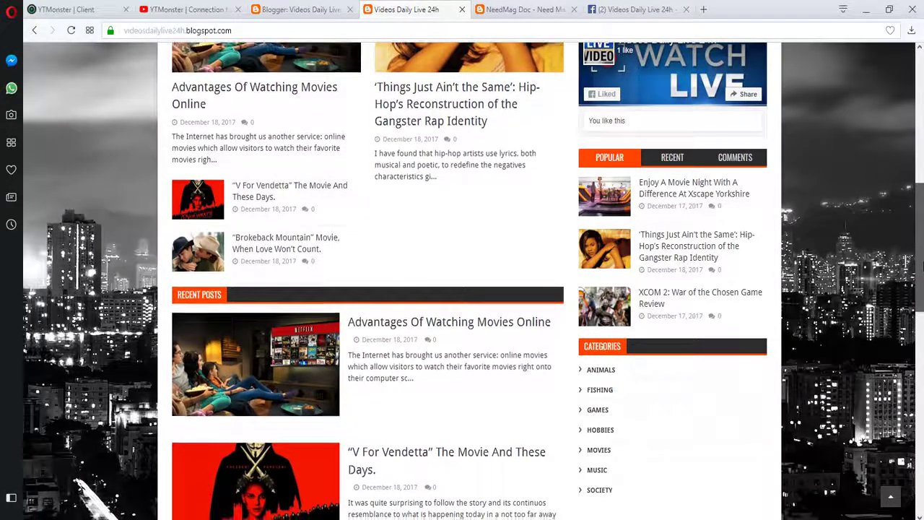
left_click_drag(921, 266, 917, 238)
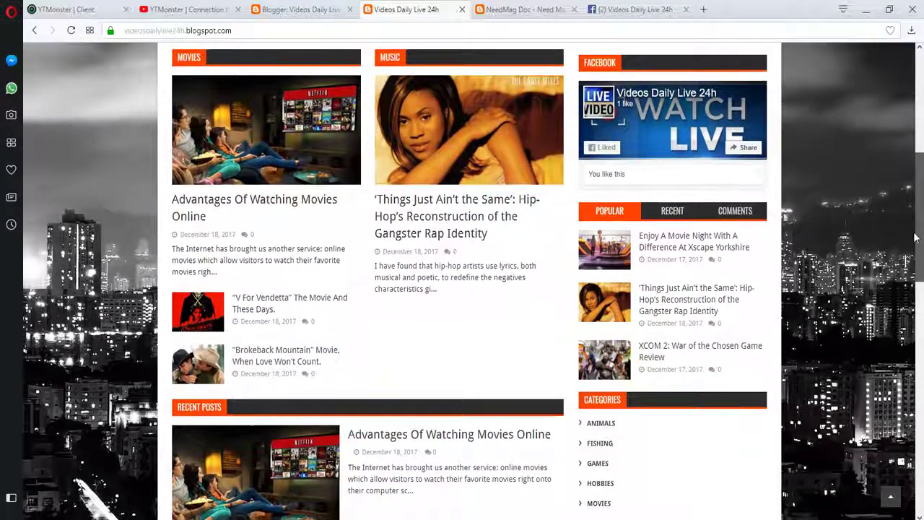
left_click_drag(915, 237, 922, 268)
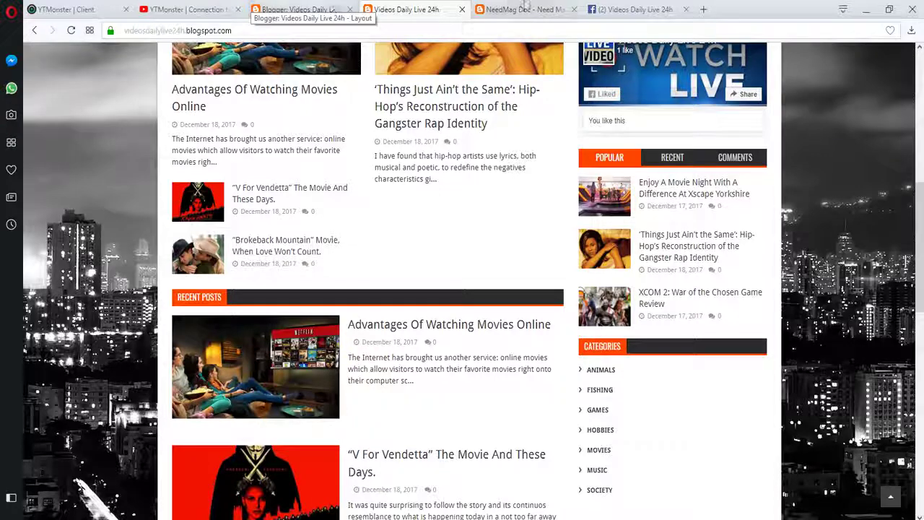
- Copy the Post Grid code 3/Music/post-grid from the NeedMag documentation page
left_click(525, 9)
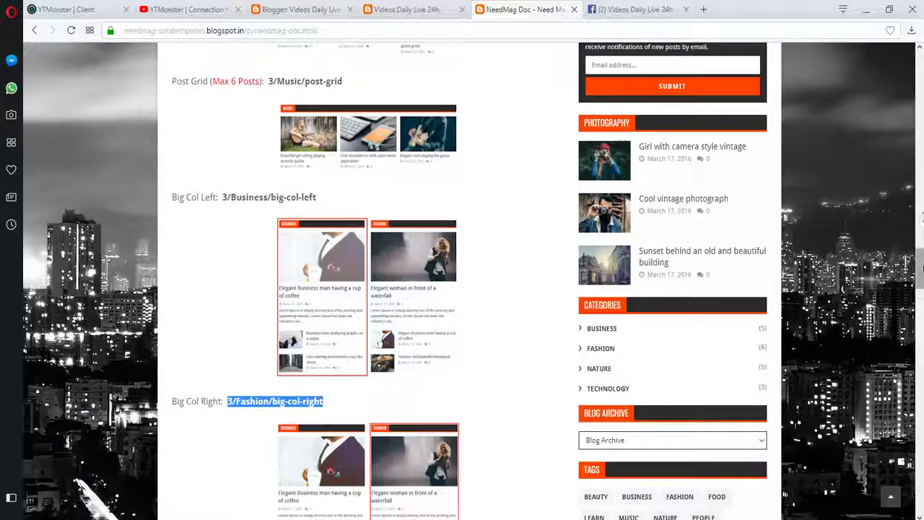
scroll(509, 234, "up", 2)
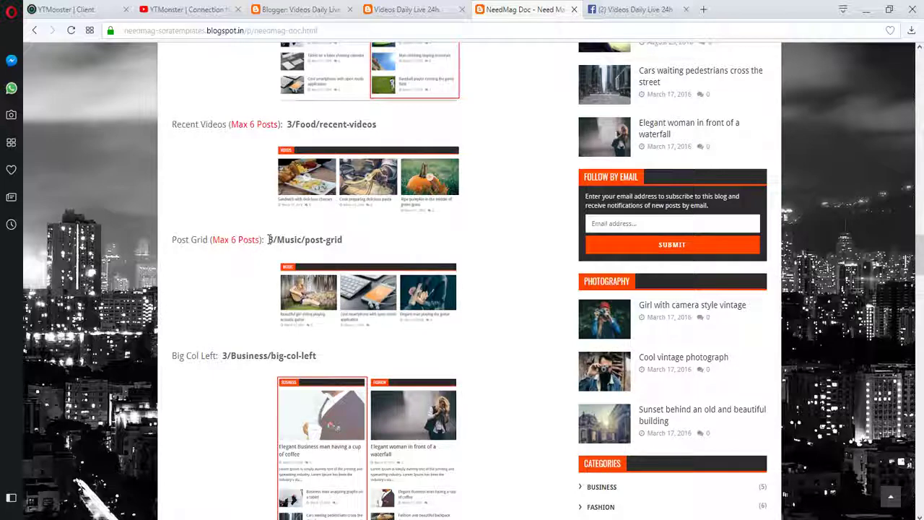
left_click_drag(268, 239, 331, 241)
right_click(328, 243)
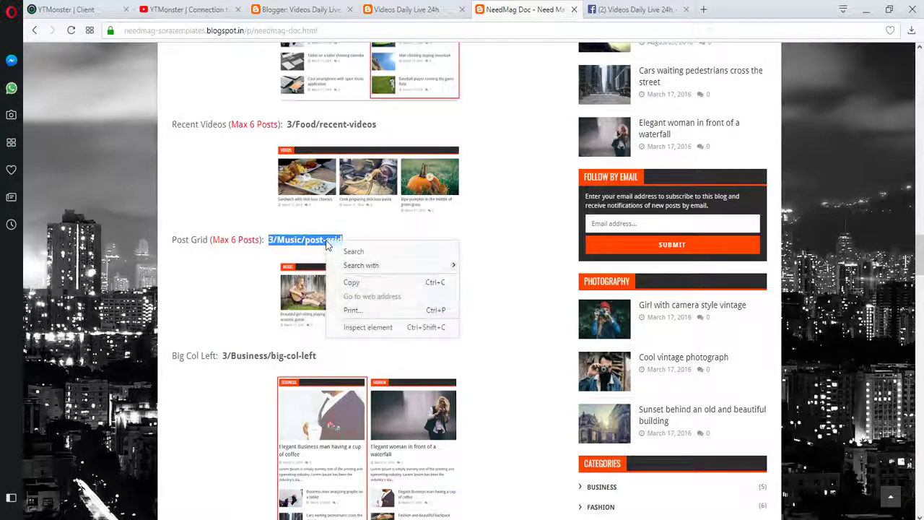
left_click(352, 282)
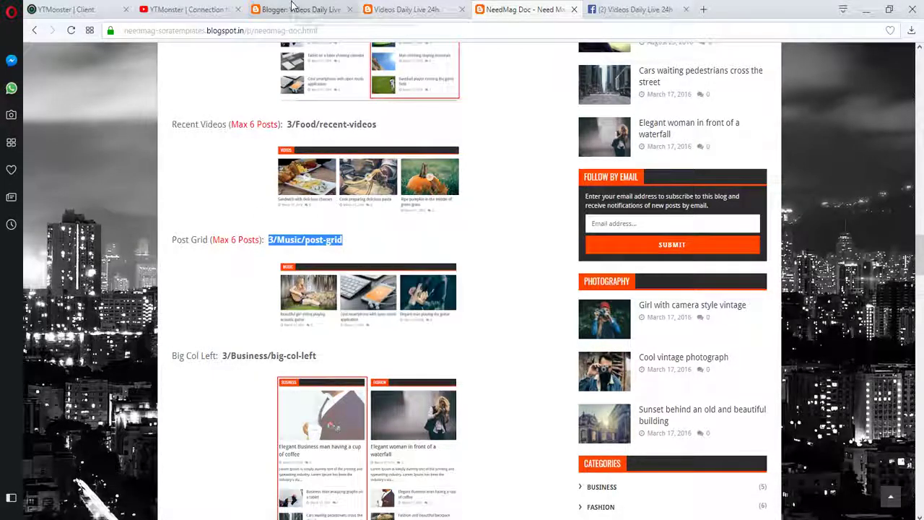
- Retitle the Videos gadget under Featured Widgets as Games, set its content to 3/Games/post-grid, and save the gadget and the layout arrangement
left_click(293, 9)
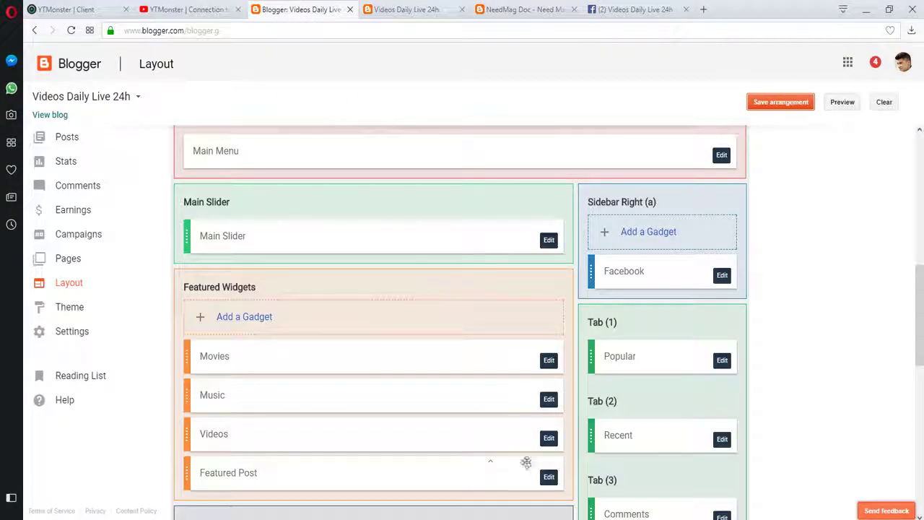
left_click(549, 439)
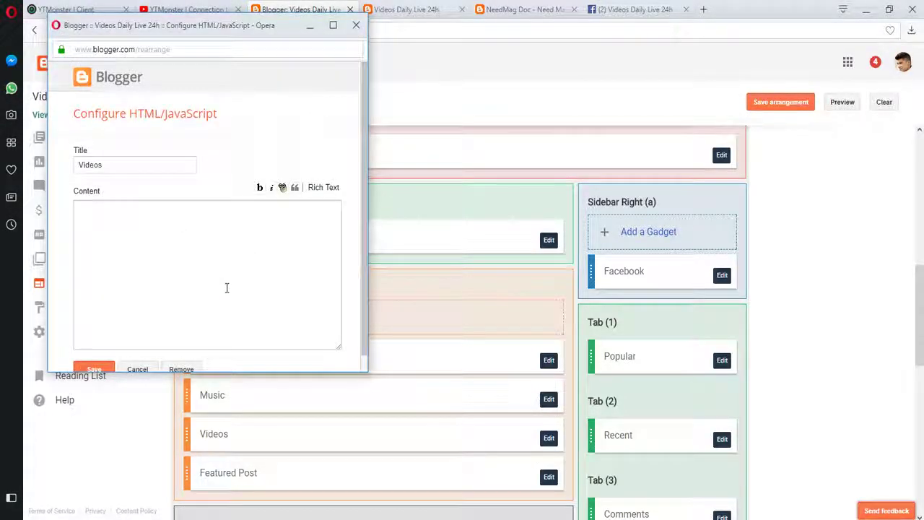
key("ctrl+v")
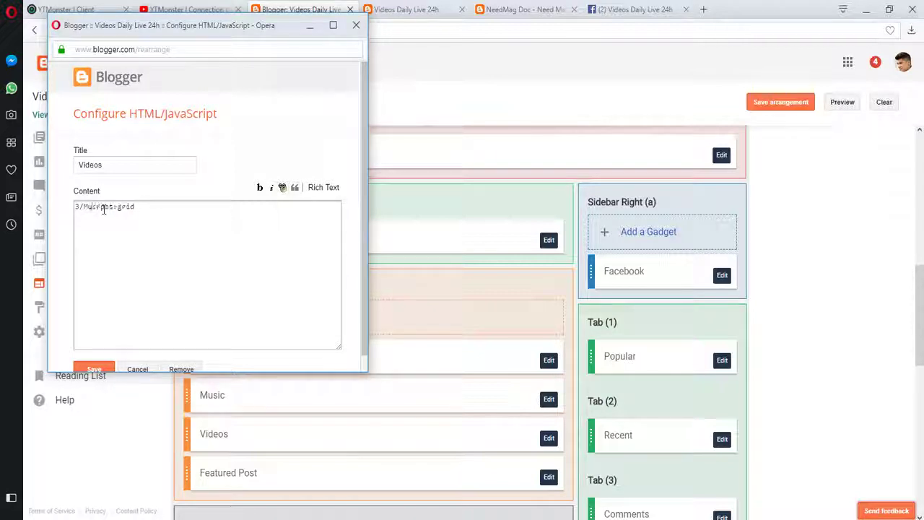
type("Games")
left_click(111, 165)
left_click_drag(111, 165, 63, 154)
type("Games")
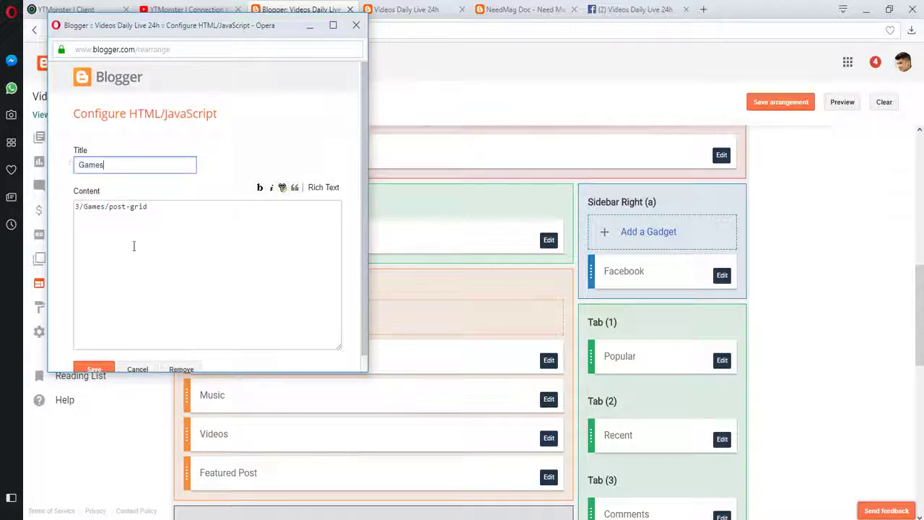
left_click(94, 369)
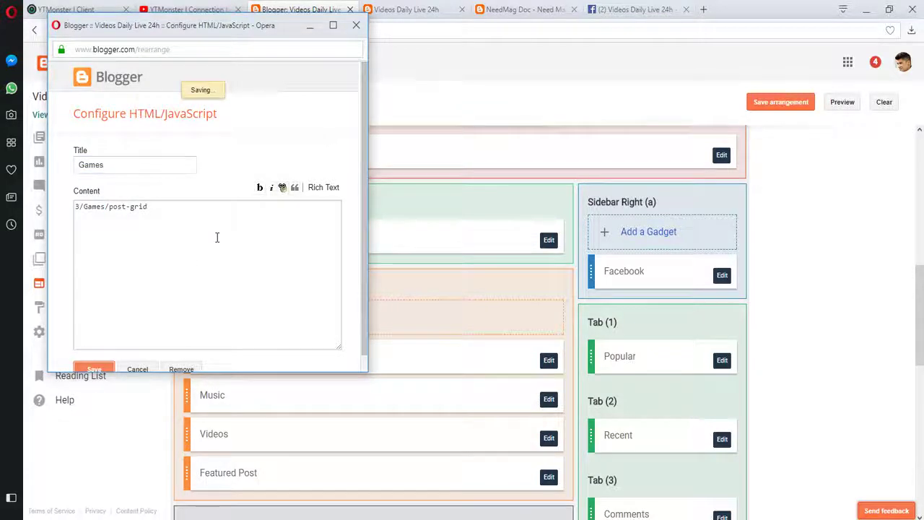
left_click(792, 108)
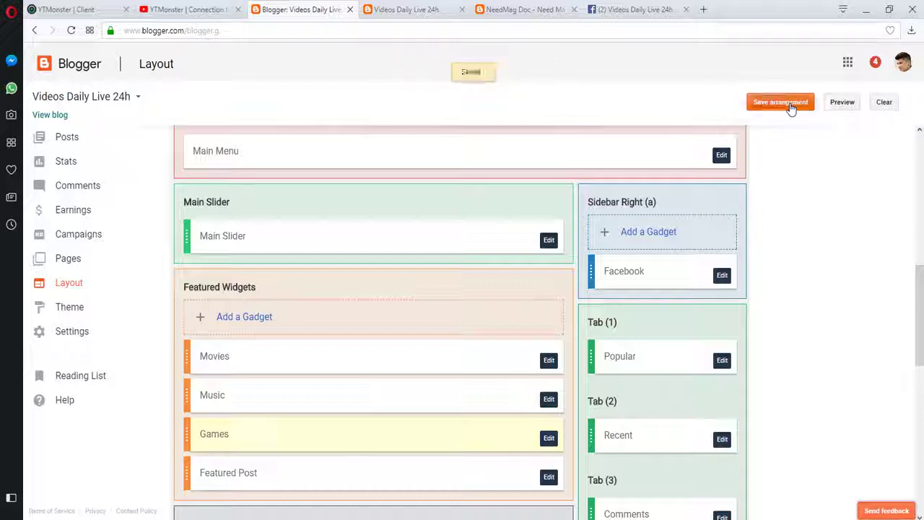
- Set the Blog Posts gadget under Main Posts to show 4 posts on the main page, then save the gadget and the layout arrangement
left_click_drag(921, 325, 921, 411)
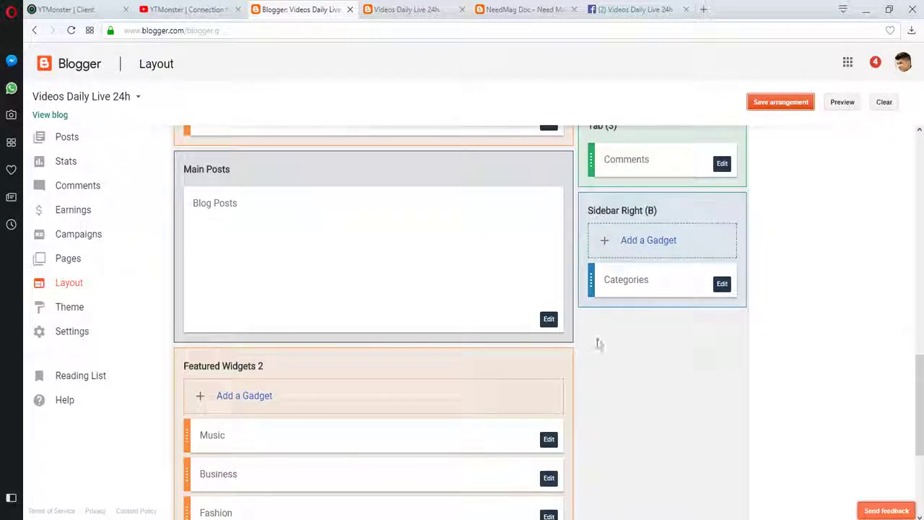
left_click(549, 318)
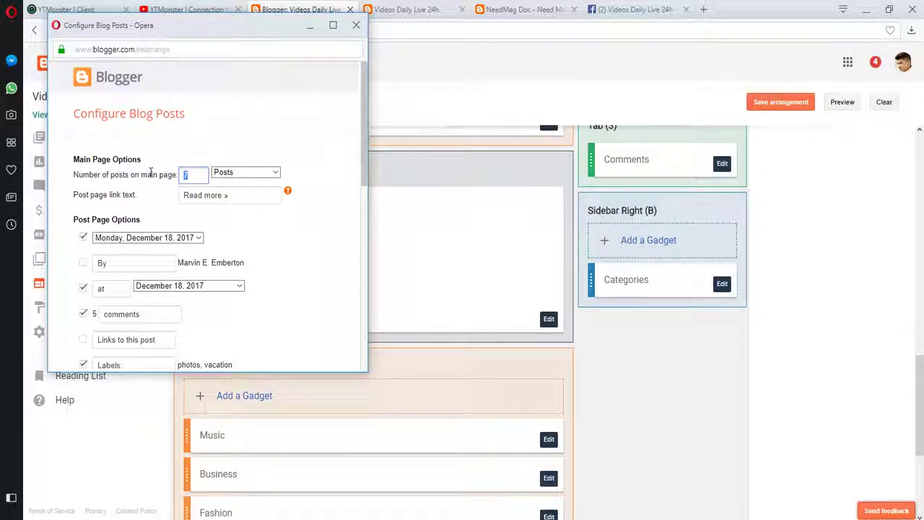
type("4")
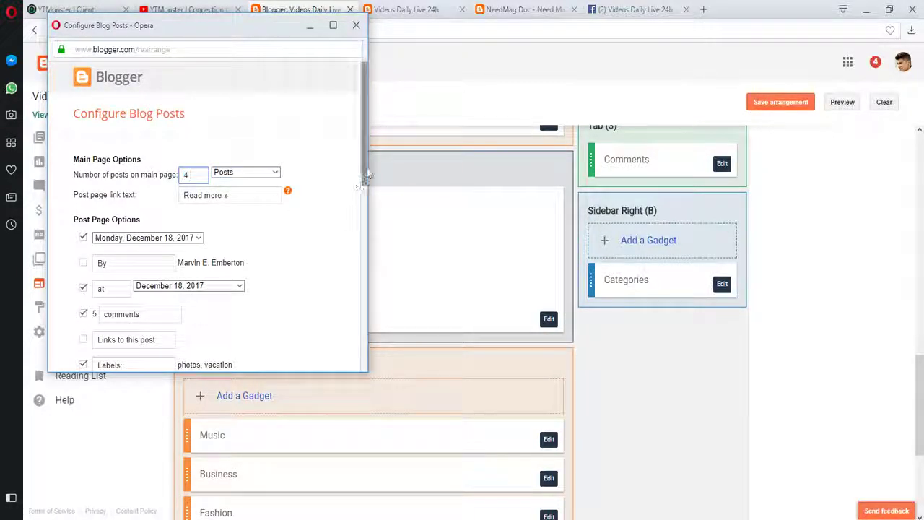
left_click_drag(366, 172, 369, 364)
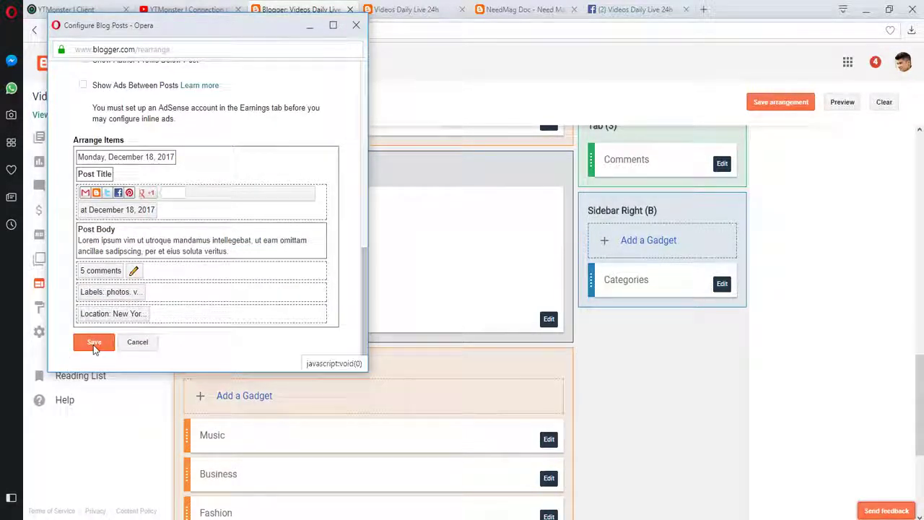
left_click(94, 343)
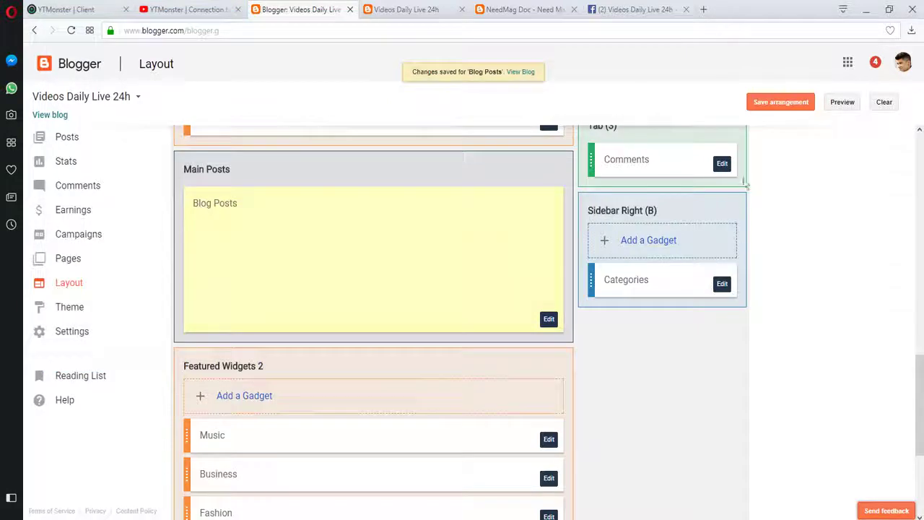
left_click(779, 104)
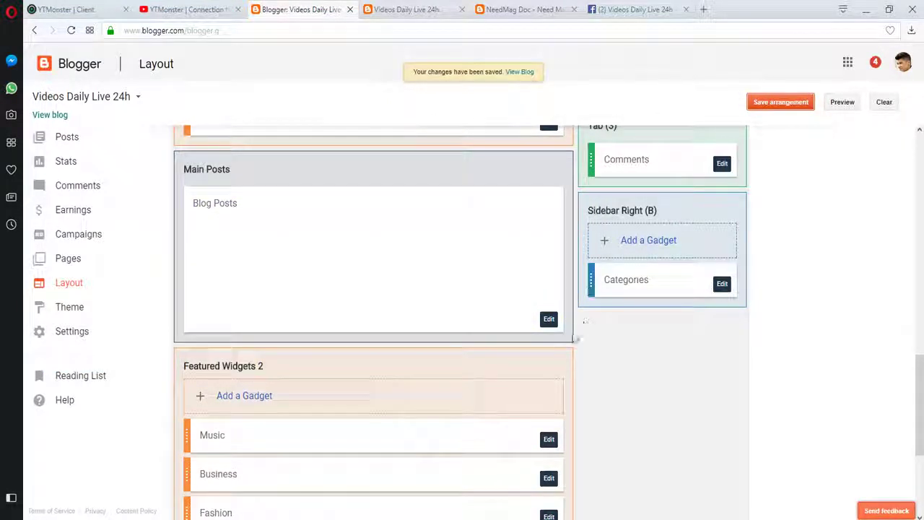
- Check the category names on the live blog, then copy the Big Col Left code 3/Business/big-col-left from the NeedMag documentation page
scroll(738, 318, "down", 1)
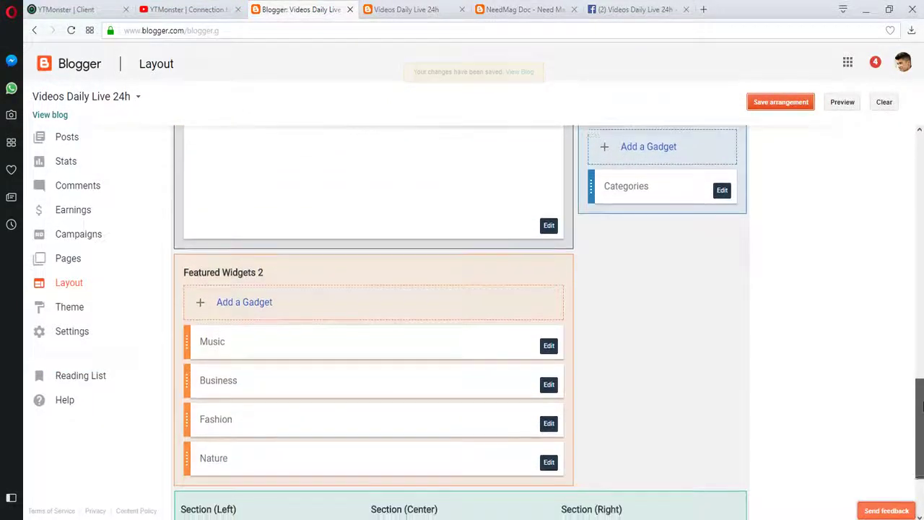
left_click(404, 10)
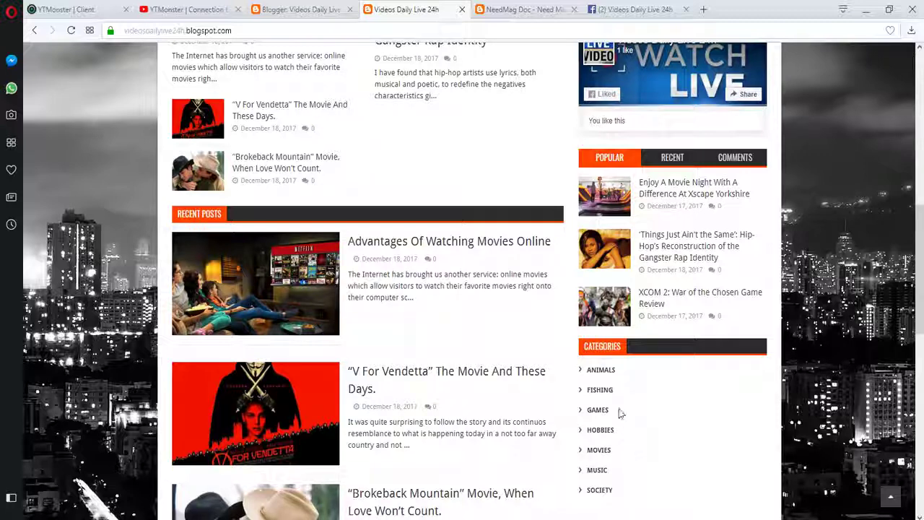
left_click(291, 7)
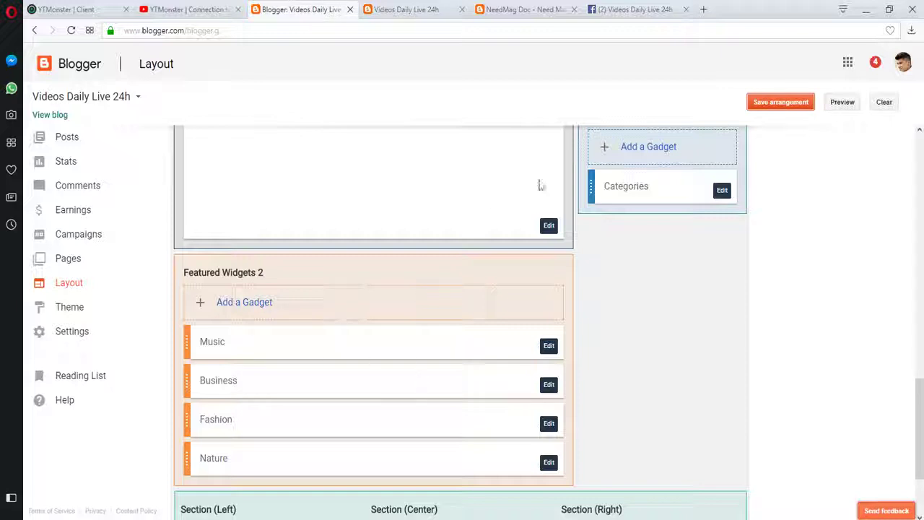
left_click(534, 9)
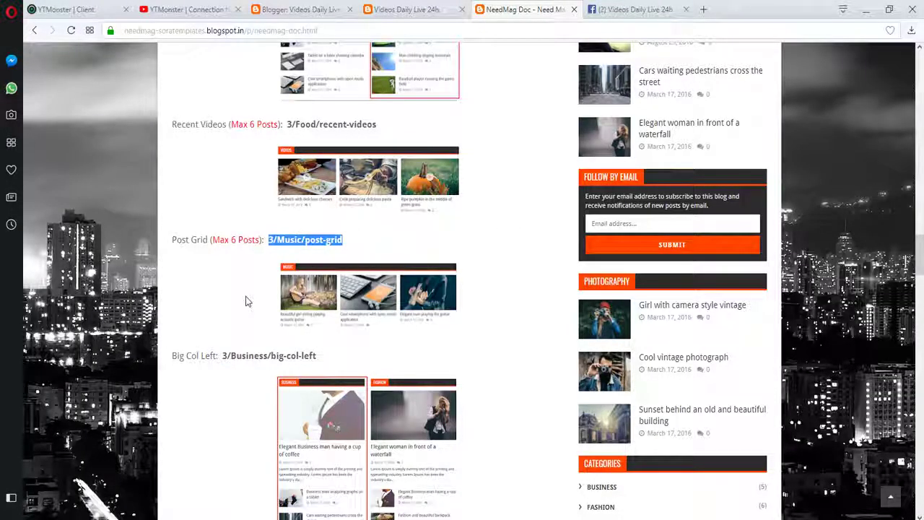
left_click_drag(223, 356, 296, 356)
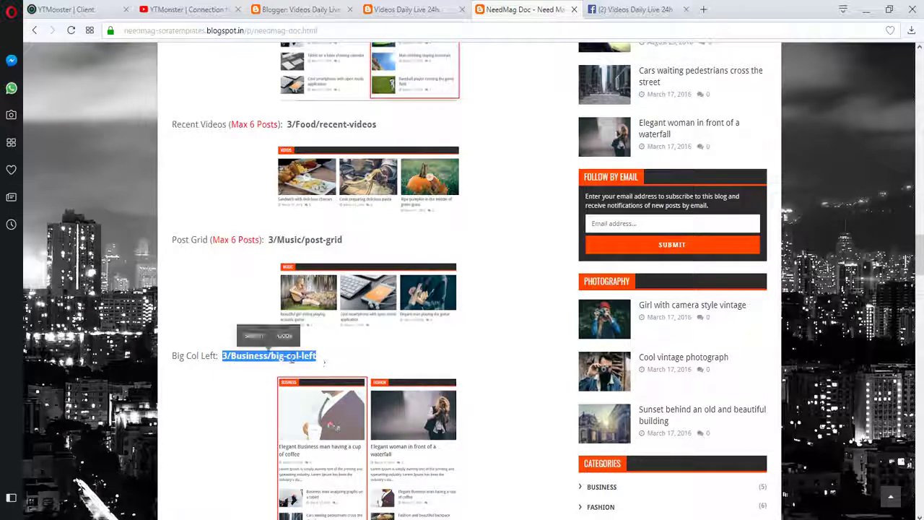
right_click(292, 358)
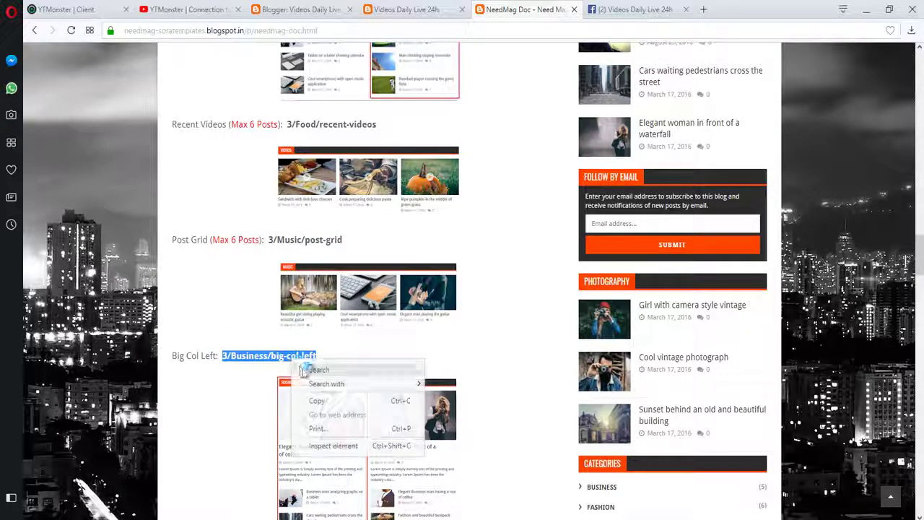
left_click(321, 401)
- In the Blogger layout, set the content of the Music gadget under Featured Widgets 2 to 3/Hobbies/big-col-left
left_click(301, 10)
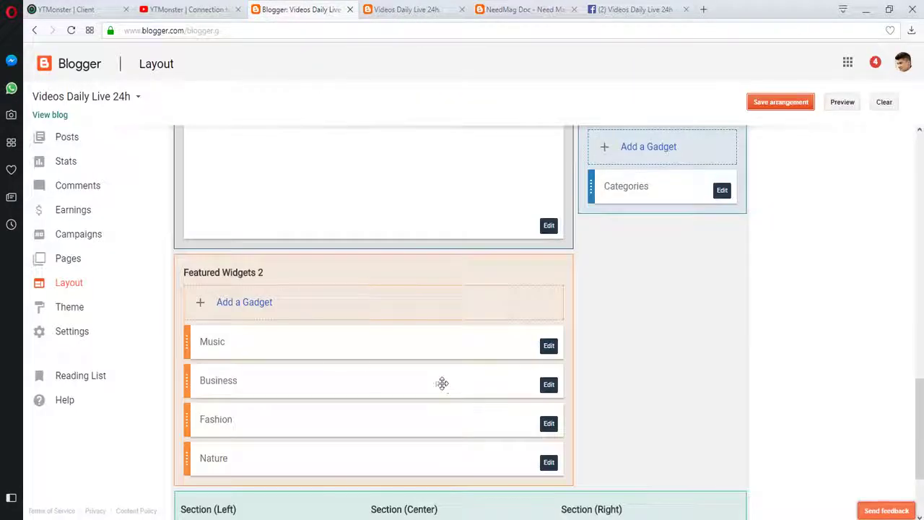
left_click(549, 346)
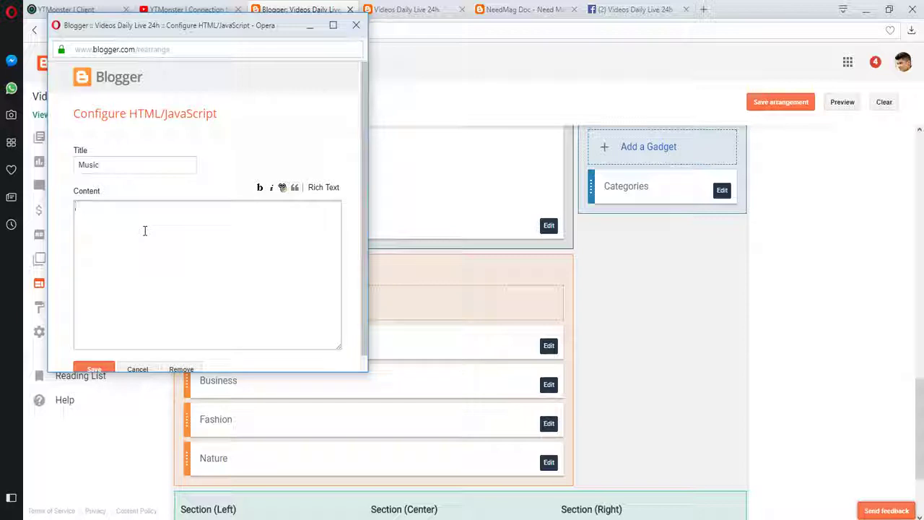
key("ctrl+v")
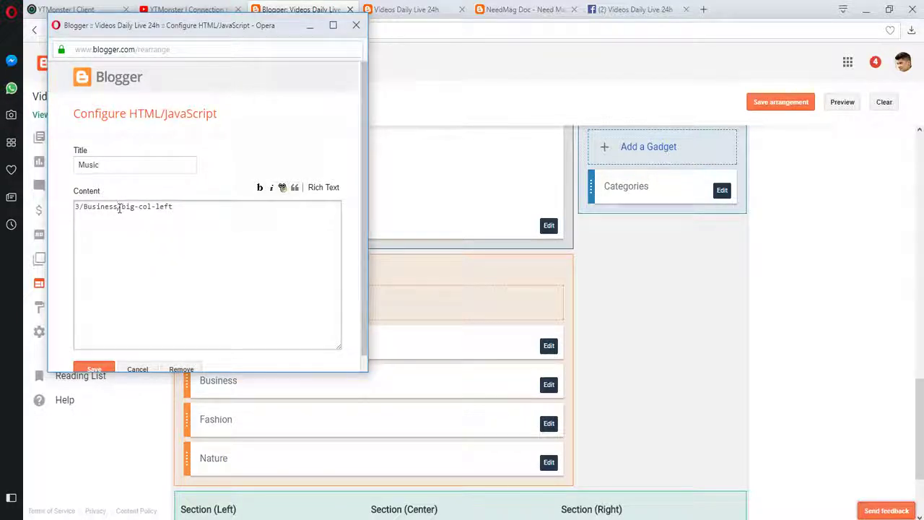
left_click(119, 208)
key("BackSpace")
key("BackSpace")
key("BackSpace")
key("BackSpace")
key("BackSpace")
type("Hobbi")
key("shift+Left")
key("shift+Left")
key("shift+Left")
key("shift+Left")
key("shift+Left")
key("shift+Left")
key("shift+Left")
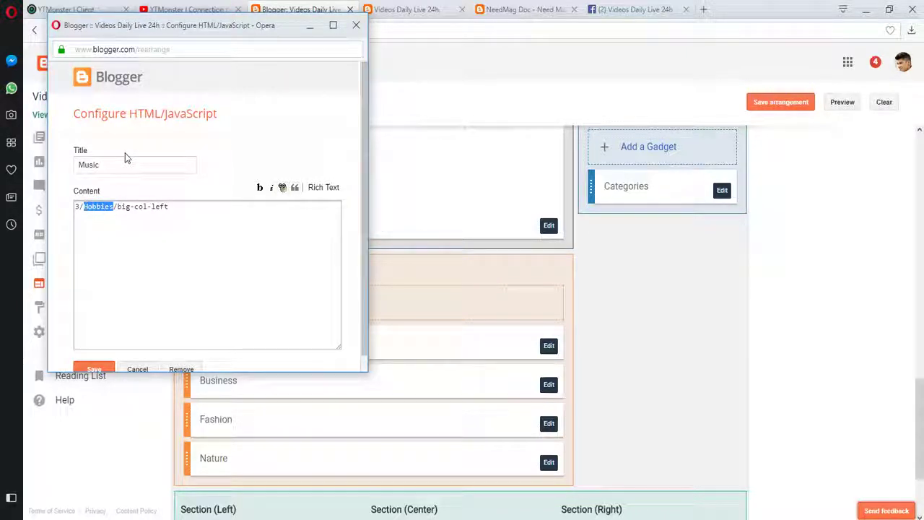
- Retitle the 3/Hobbies/big-col-left gadget as Hobbies and save it
left_click(113, 166)
key("ctrl+a")
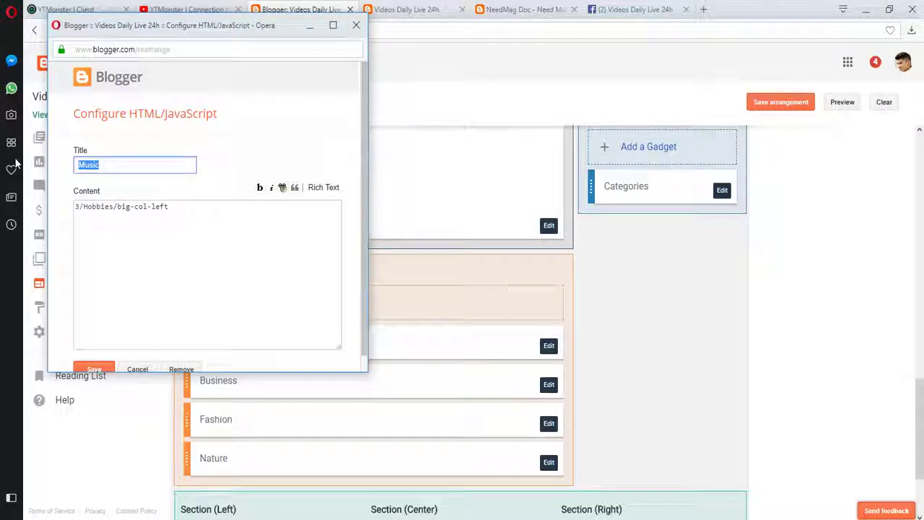
key("ctrl+v")
left_click(95, 368)
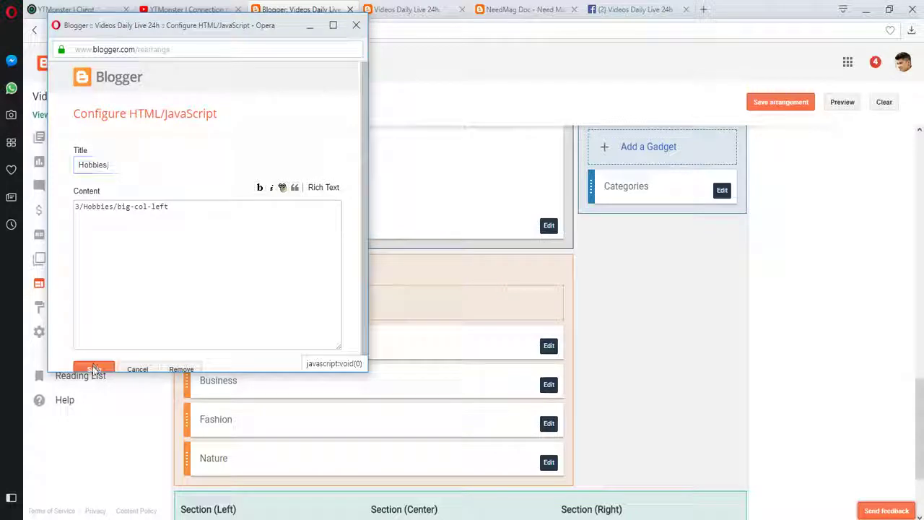
- Copy the Big Col Right code 3/Fashion/big-col-right from the NeedMag documentation page
left_click(516, 9)
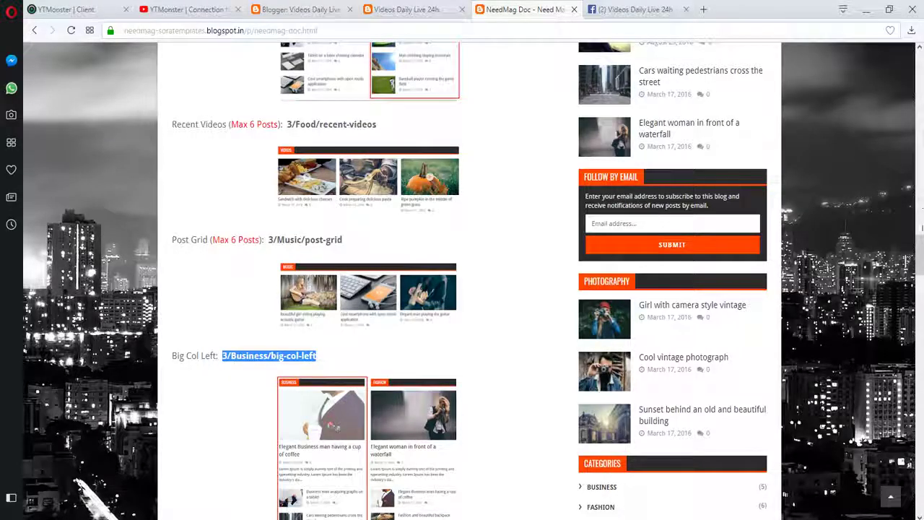
left_click_drag(920, 254, 920, 283)
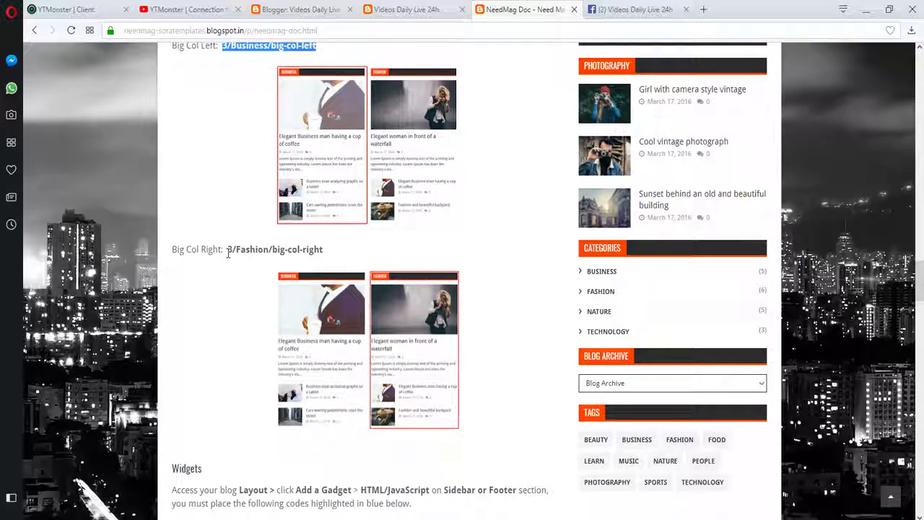
left_click_drag(228, 250, 326, 250)
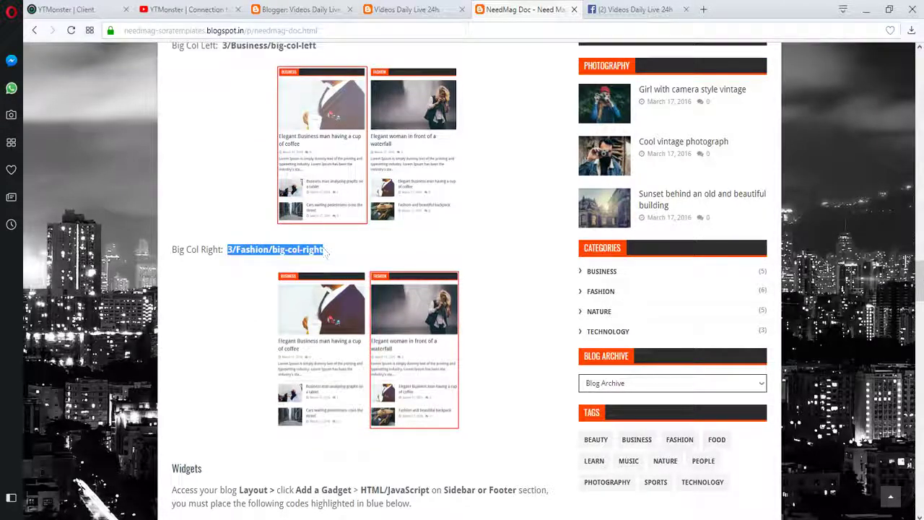
right_click(326, 250)
left_click(326, 291)
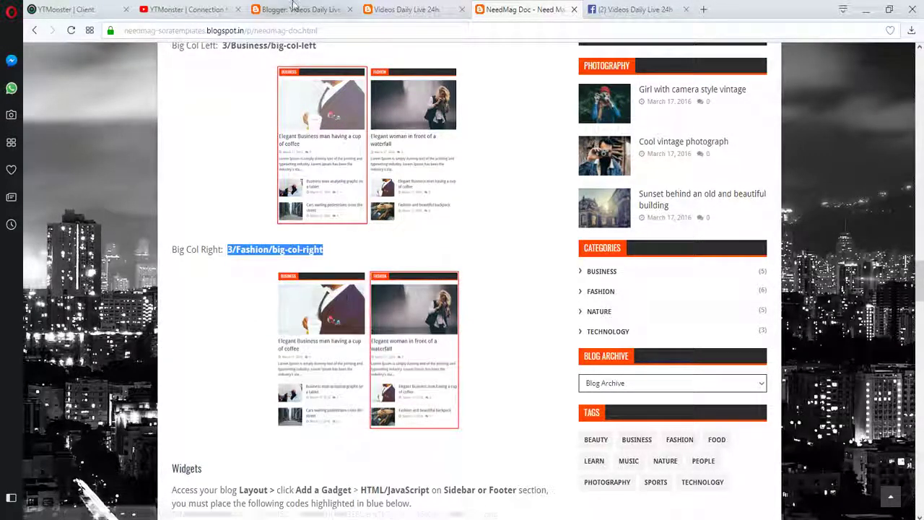
- In the Blogger layout, set the content of the Business gadget under Featured Widgets 2 to 3/Fishing/big-col-right
left_click(293, 5)
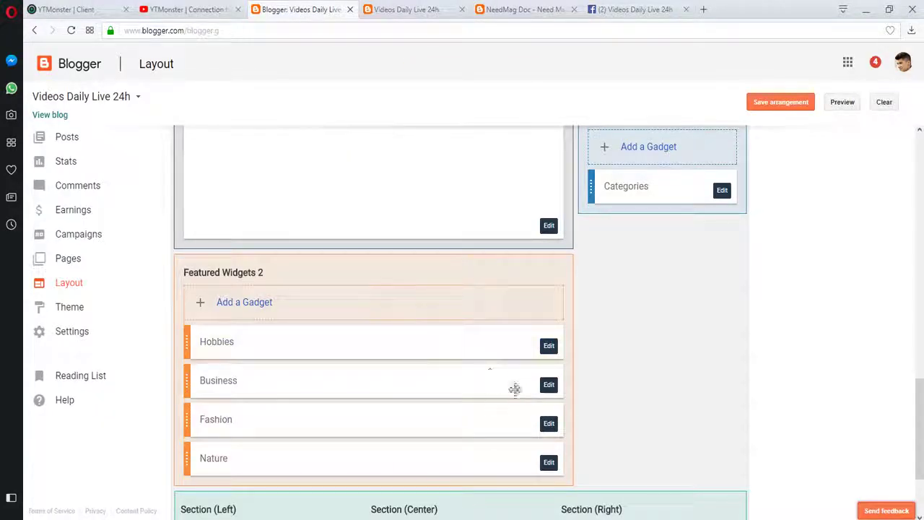
left_click(549, 384)
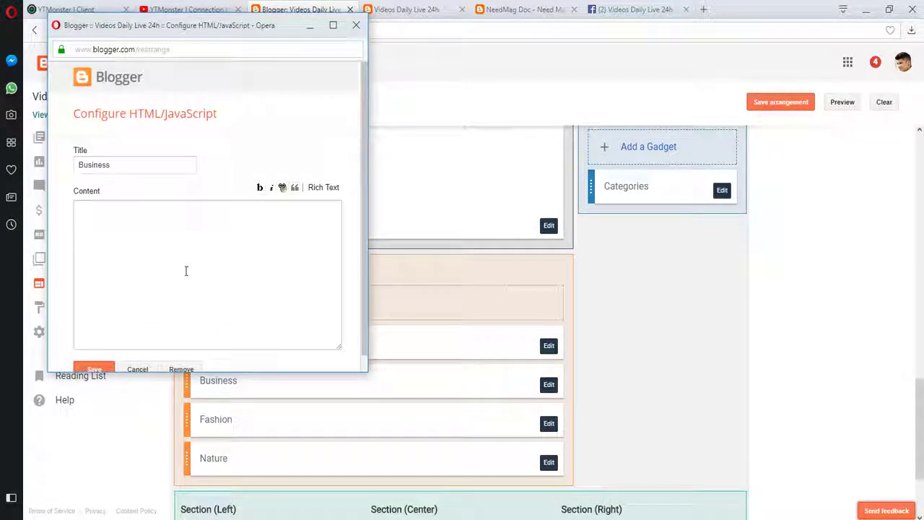
left_click(181, 270)
key("ctrl+v")
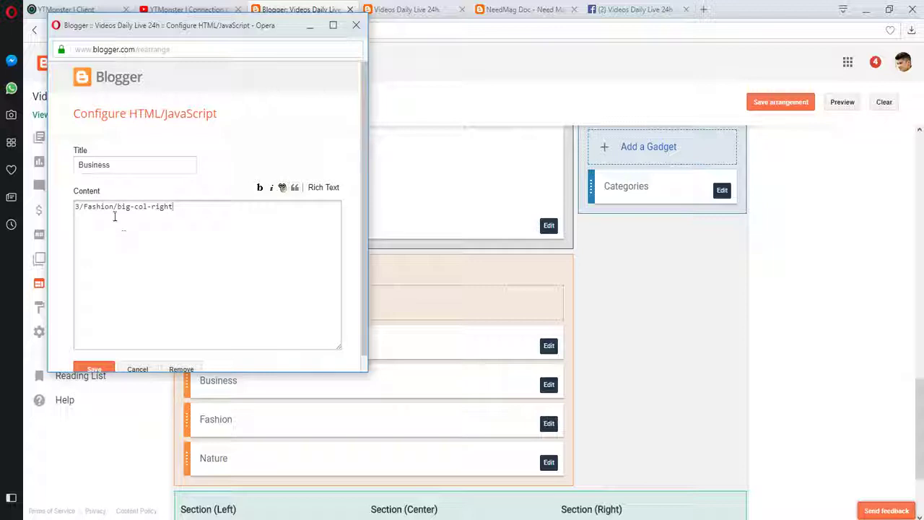
key("BackSpace")
key("BackSpace")
key("BackSpace")
key("BackSpace")
key("BackSpace")
key("BackSpace")
key("BackSpace")
type("Fishing")
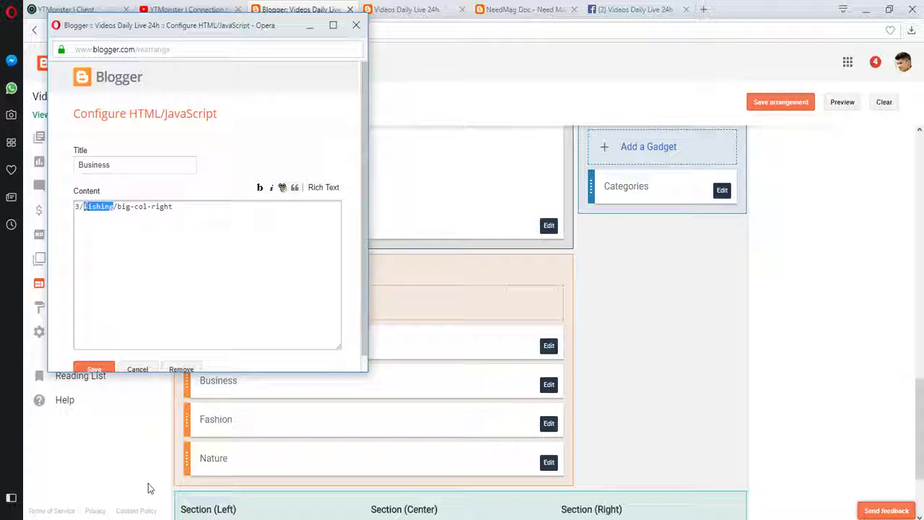
- Retitle the 3/Fishing/big-col-right gadget as Fishing and save it
left_click(129, 168)
double_click(130, 168)
type("Fishing")
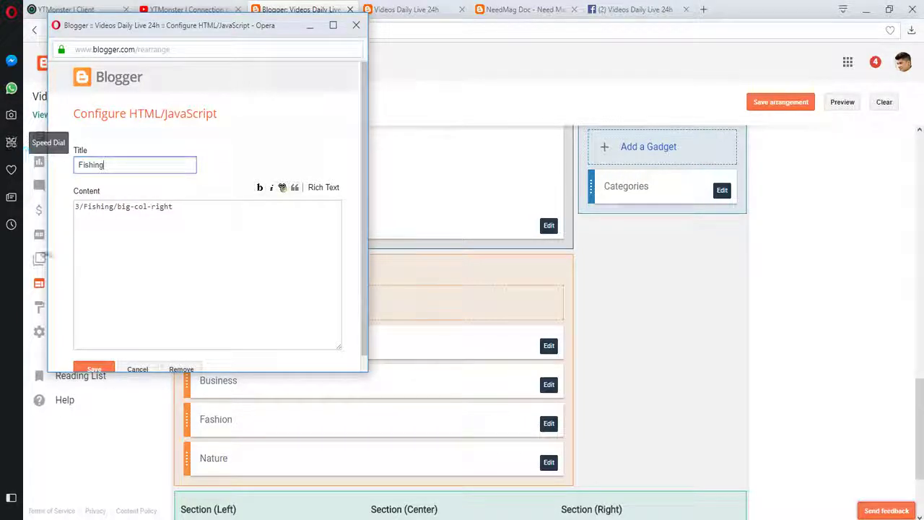
left_click(101, 369)
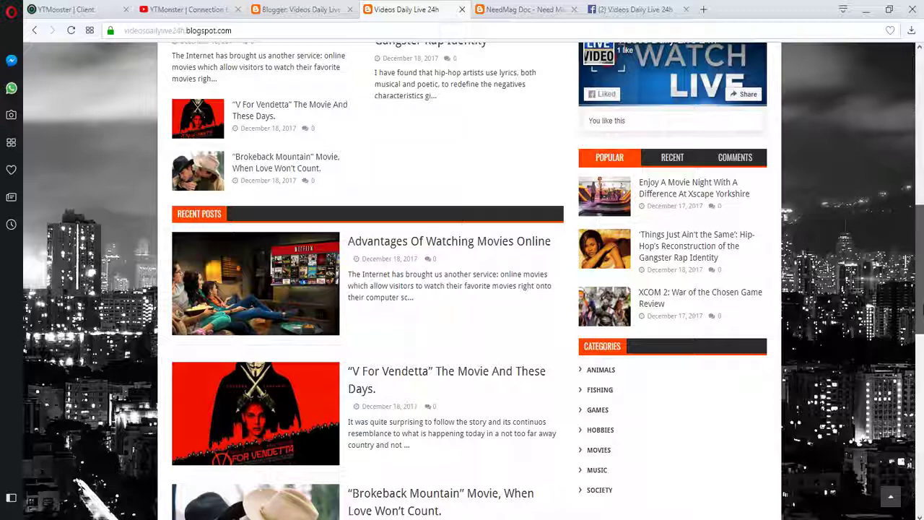
- Reload the live blog and examine the Games grid, the recent posts, and the Hobbies and Fishing columns down to the footer
left_click(71, 31)
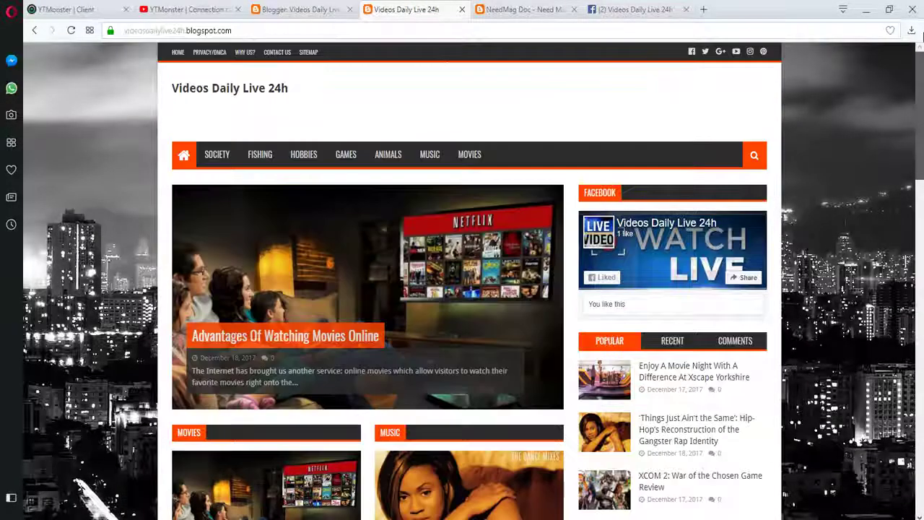
scroll(921, 130, "down", 2)
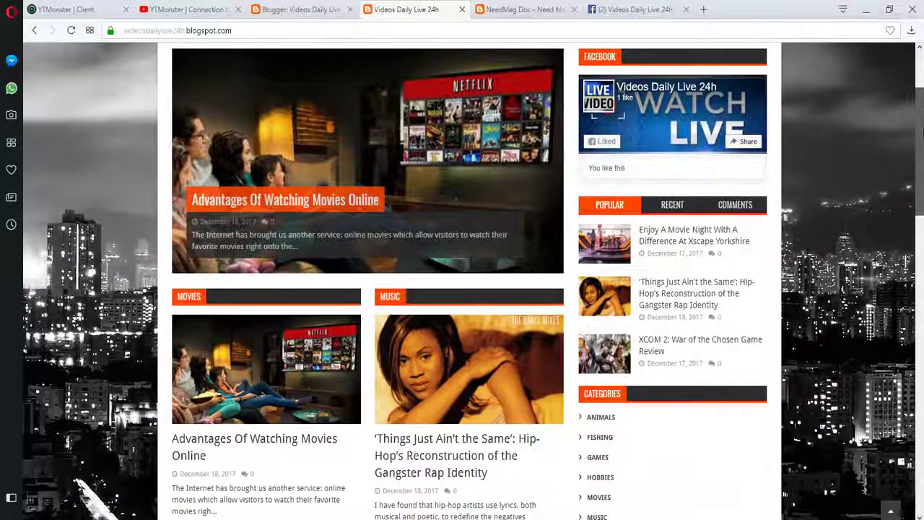
left_click_drag(921, 130, 922, 248)
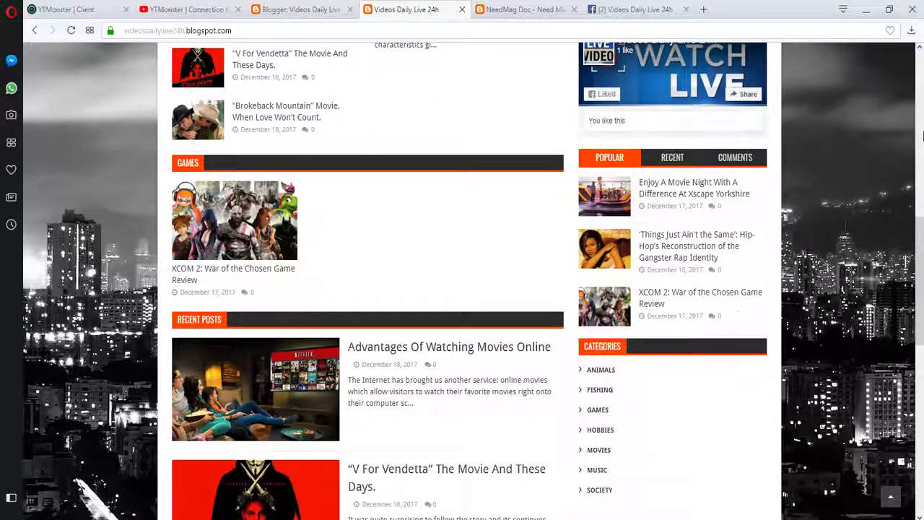
left_click_drag(921, 209, 922, 367)
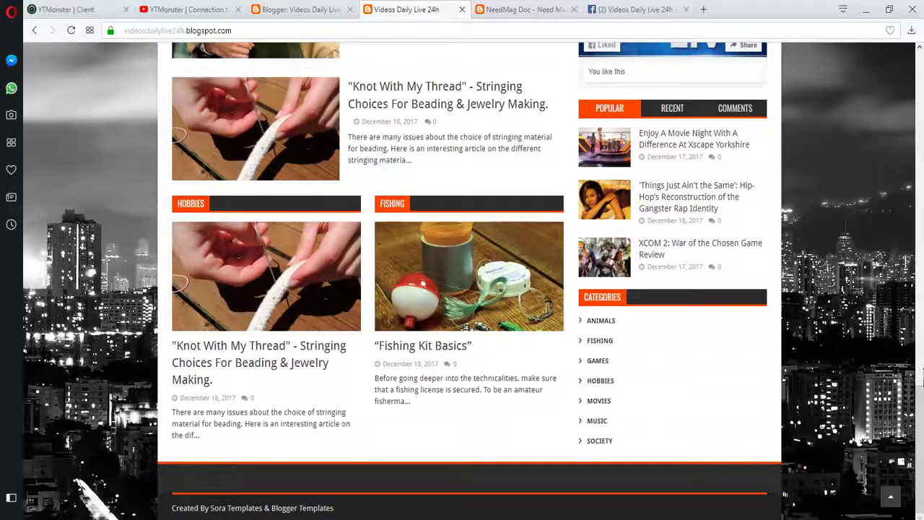
left_click_drag(921, 409, 921, 367)
scroll(921, 366, "down", 2)
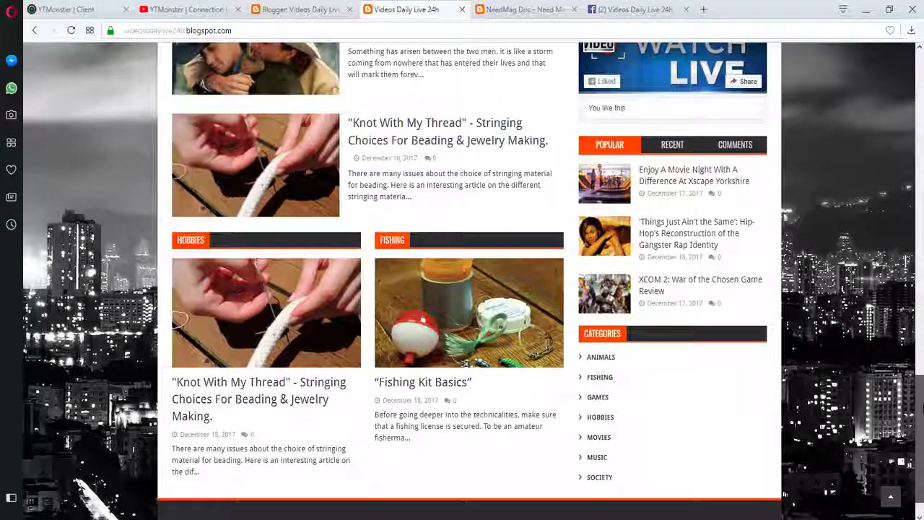
scroll(921, 418, "down", 1)
left_click_drag(922, 417, 922, 466)
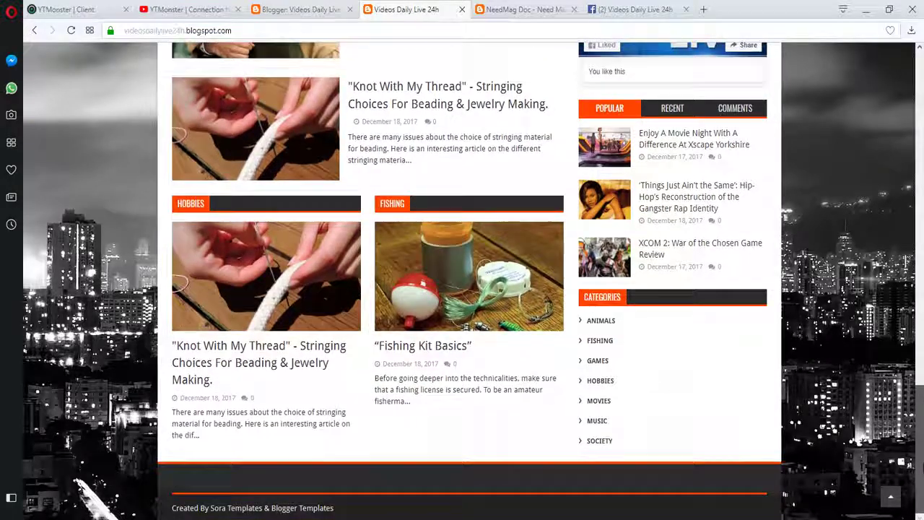
- Copy the Big Col Left code 3/Business/big-col-left from the NeedMag documentation page
left_click(520, 10)
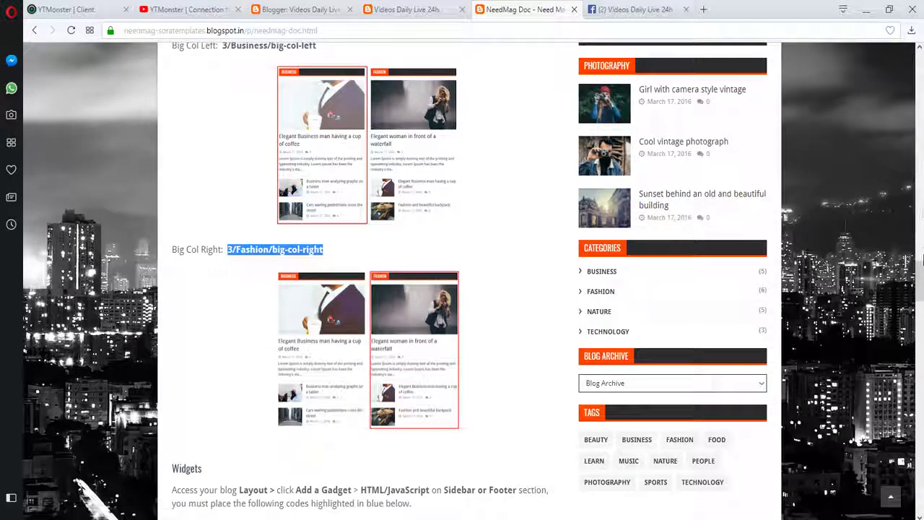
left_click_drag(921, 278, 921, 253)
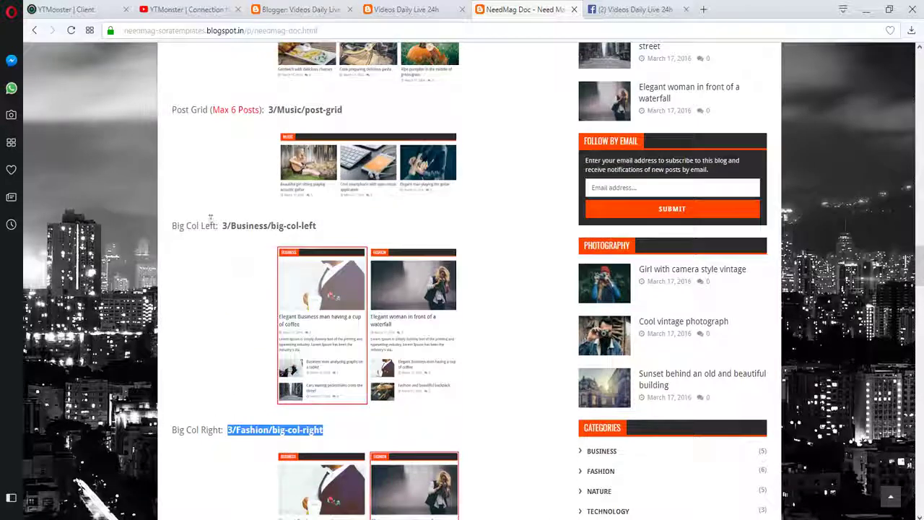
left_click_drag(224, 226, 315, 226)
key("ctrl+c")
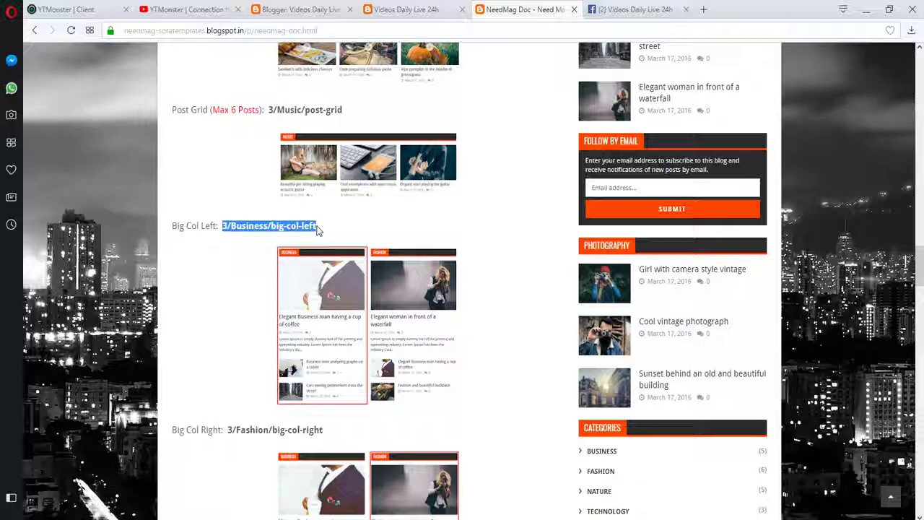
- In the Blogger layout, set the content of the Fashion gadget under Featured Widgets 2 to 3/Animals/big-col-left
key("ctrl+Tab")
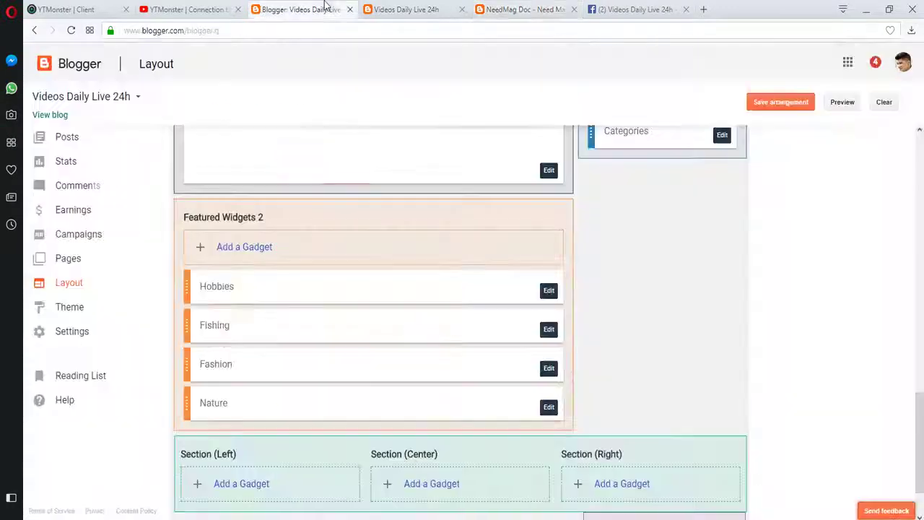
left_click(549, 369)
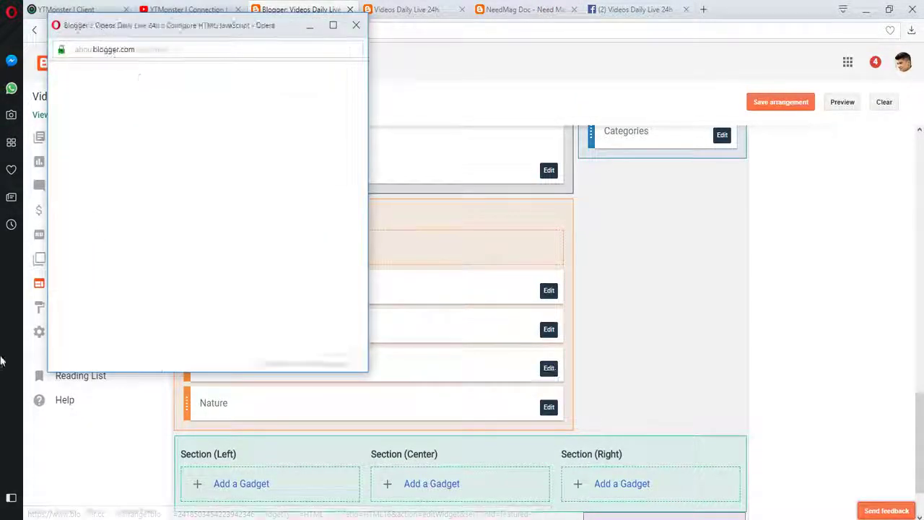
left_click(132, 266)
key("ctrl+v")
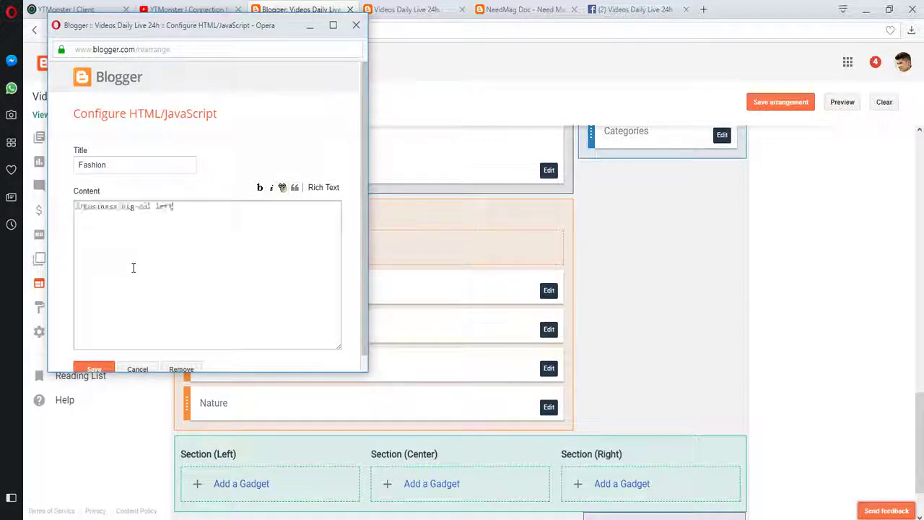
left_click(118, 208)
key("BackSpace")
key("BackSpace")
key("BackSpace")
key("BackSpace")
key("BackSpace")
key("BackSpace")
key("BackSpace")
key("BackSpace")
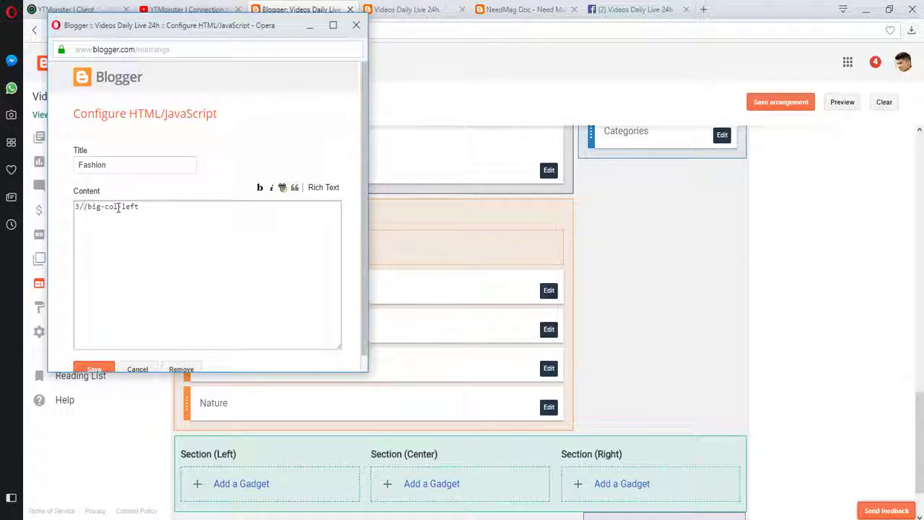
type("Animals")
- Retitle the 3/Animals/big-col-left gadget as Animals and save it
key("shift+Tab")
type("Animals")
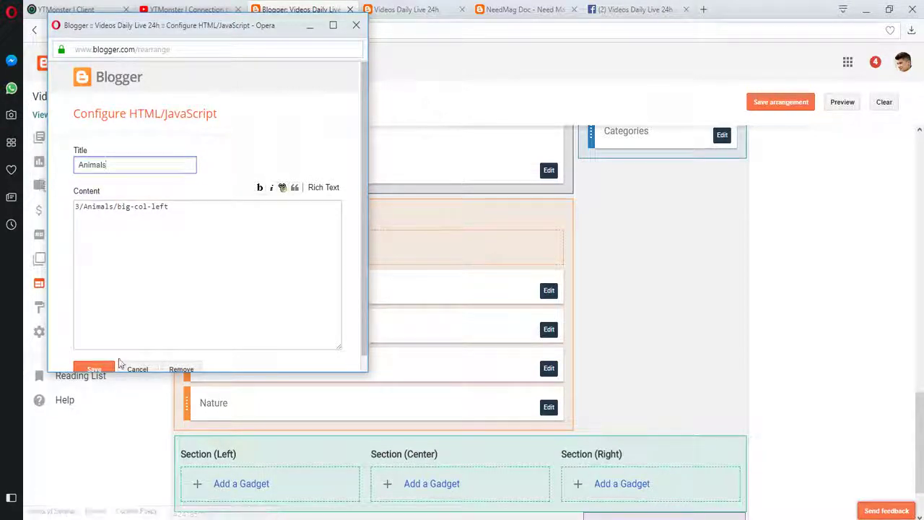
left_click(96, 369)
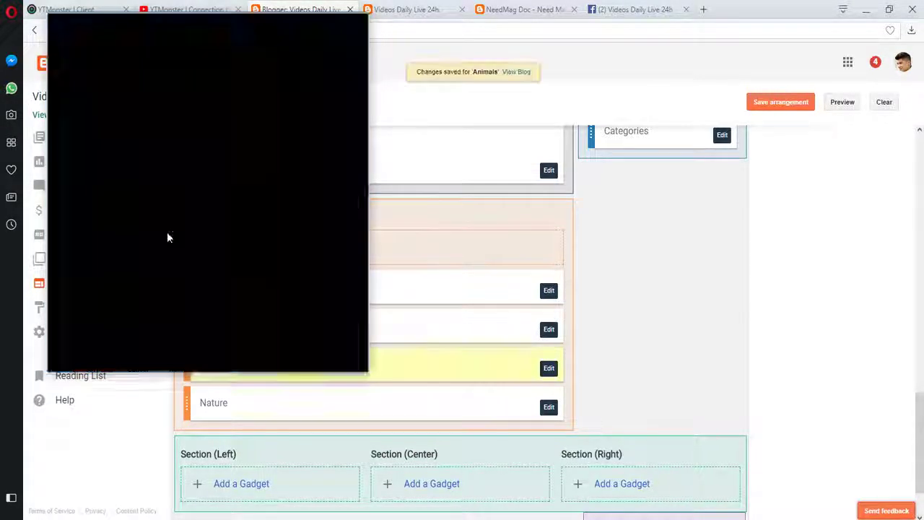
- Open the Nature gadget under Featured Widgets 2 for editing and select the Society category name on the live blog
left_click(548, 407)
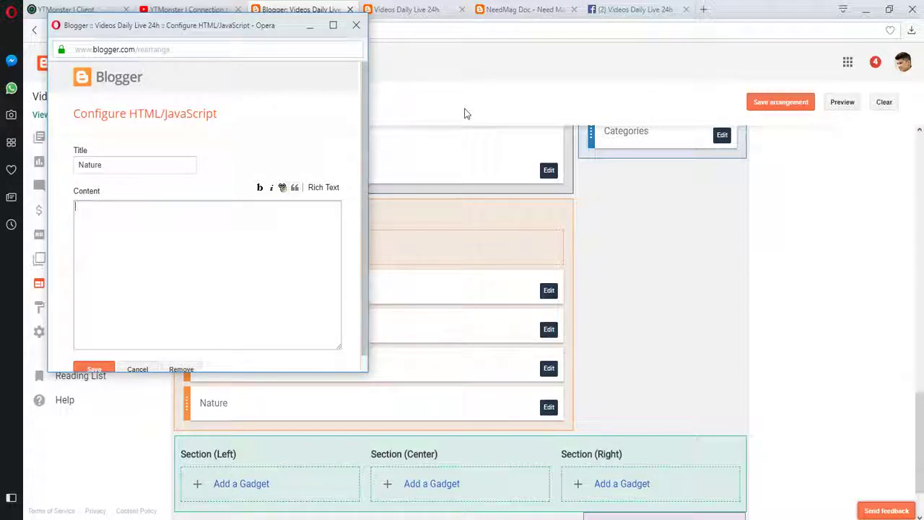
left_click(433, 9)
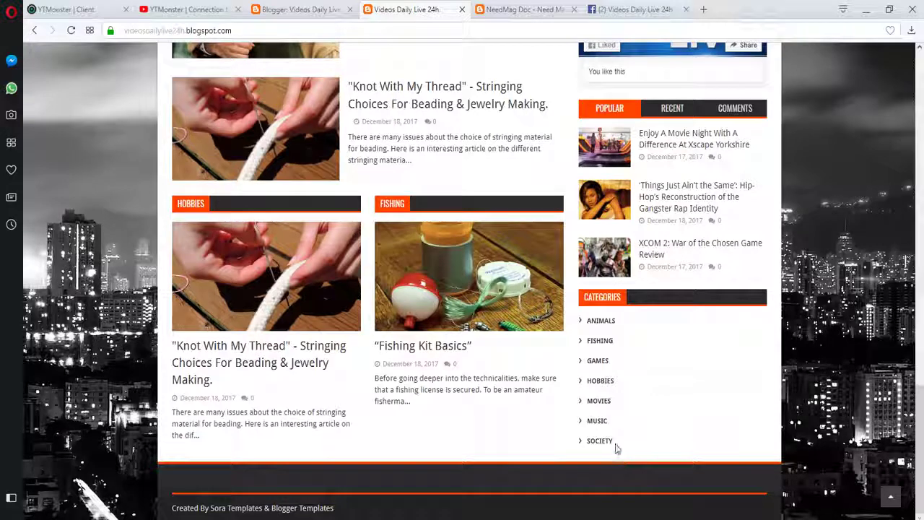
left_click_drag(614, 442, 589, 446)
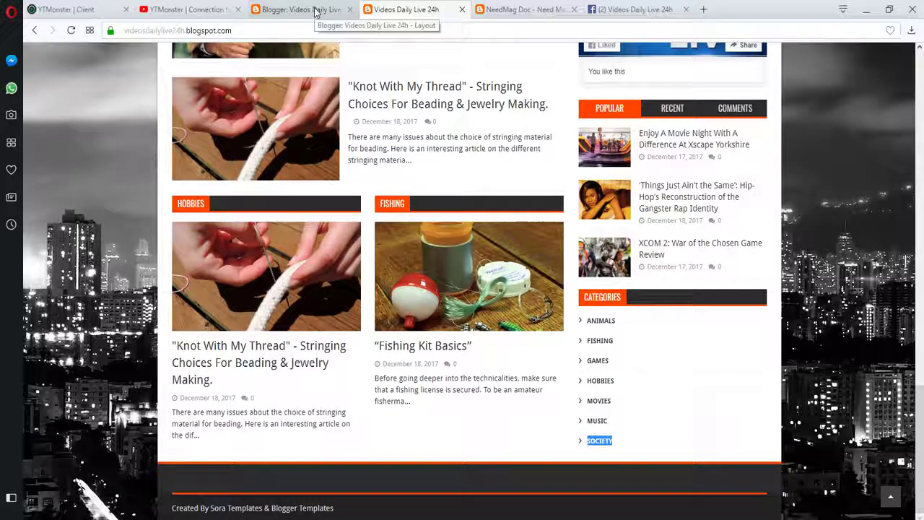
- Copy the Big Col Right code 3/Fashion/big-col-right from the NeedMag documentation page
left_click(495, 9)
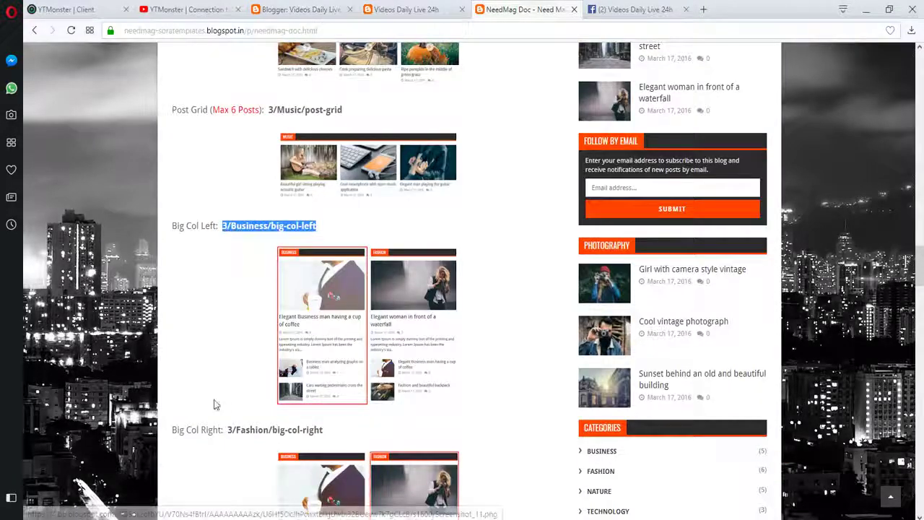
left_click_drag(228, 430, 317, 429)
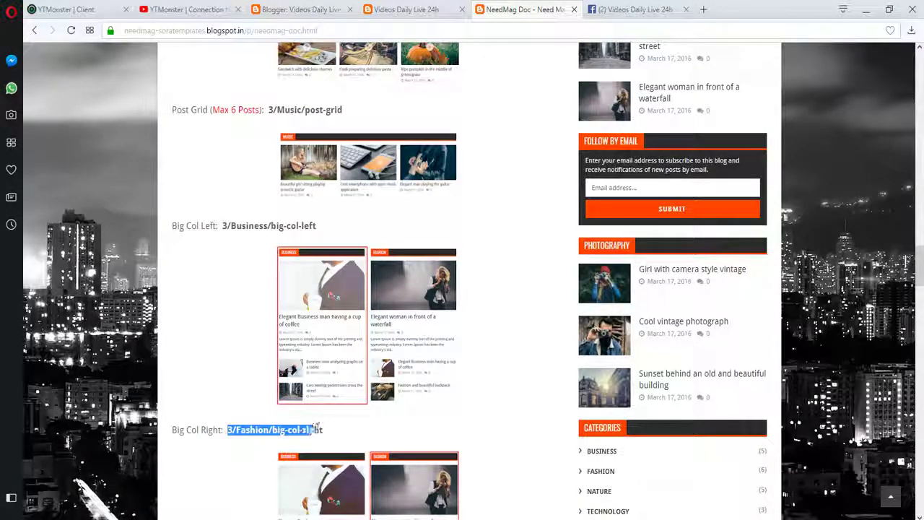
right_click(310, 427)
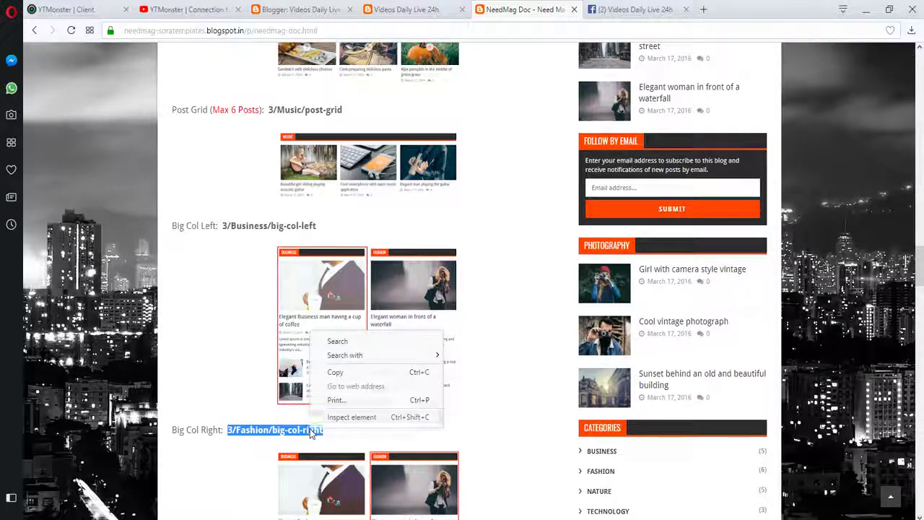
left_click(338, 373)
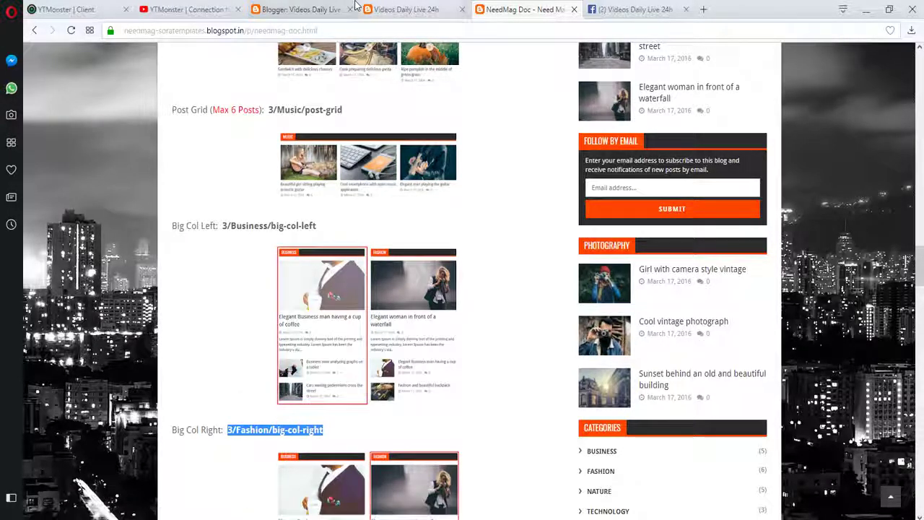
- Return to the open Nature gadget in Blogger and set its content to 3/Society/big-col-right
left_click(307, 9)
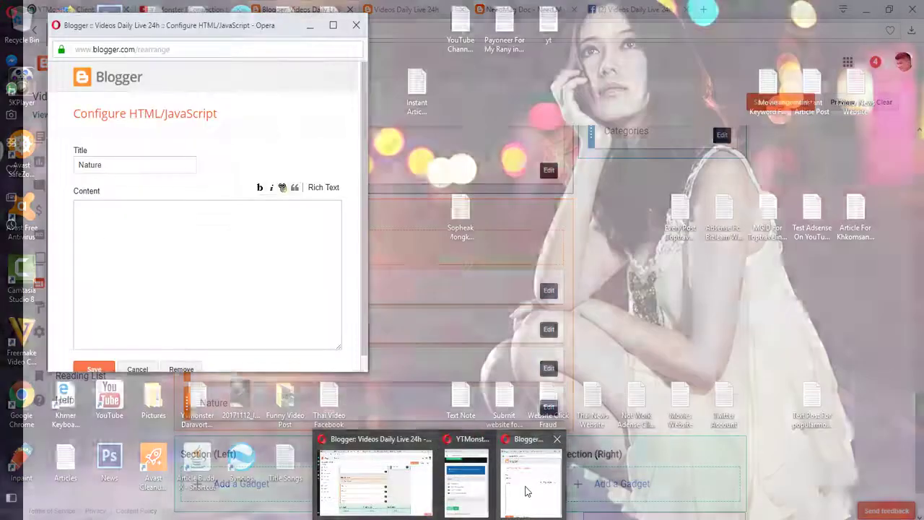
left_click(528, 491)
key("ctrl+v")
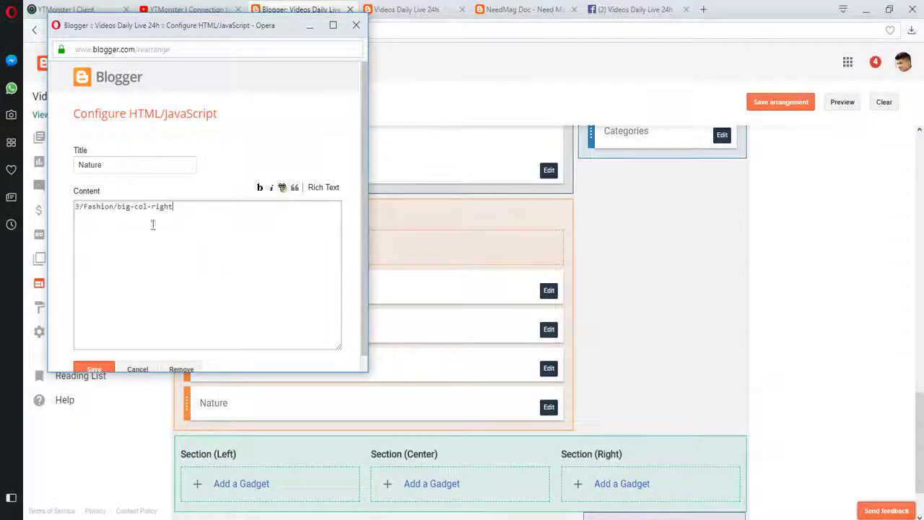
key("BackSpace")
key("BackSpace")
key("BackSpace")
key("BackSpace")
key("BackSpace")
key("BackSpace")
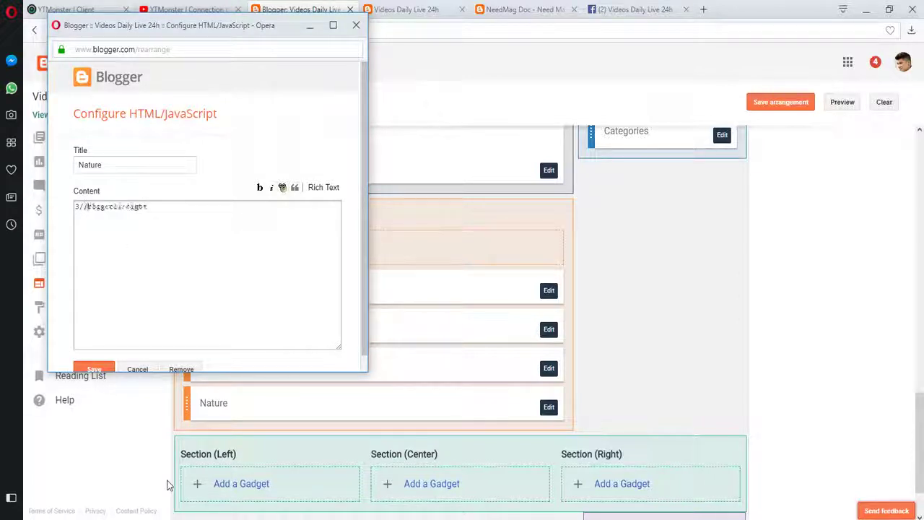
type("Society")
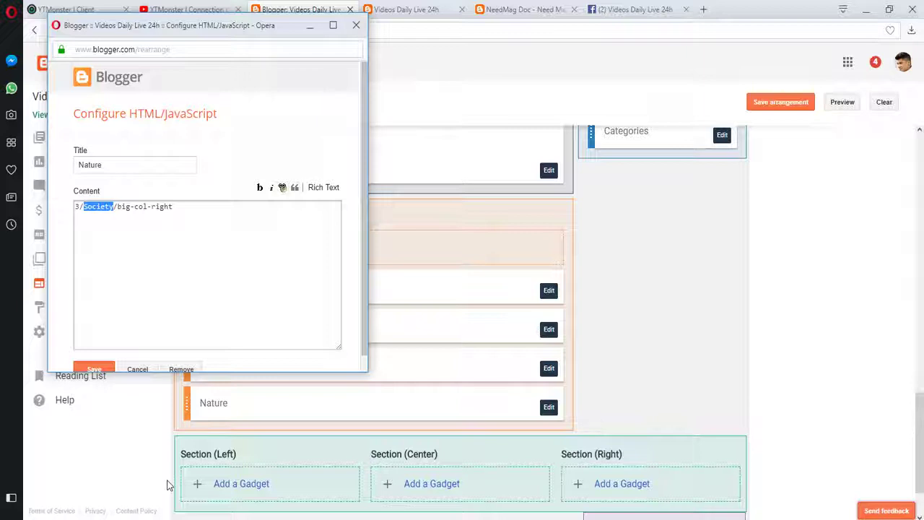
- Retitle the 3/Society/big-col-right gadget as Society, save it, and save the layout arrangement
left_click_drag(113, 163, 13, 165)
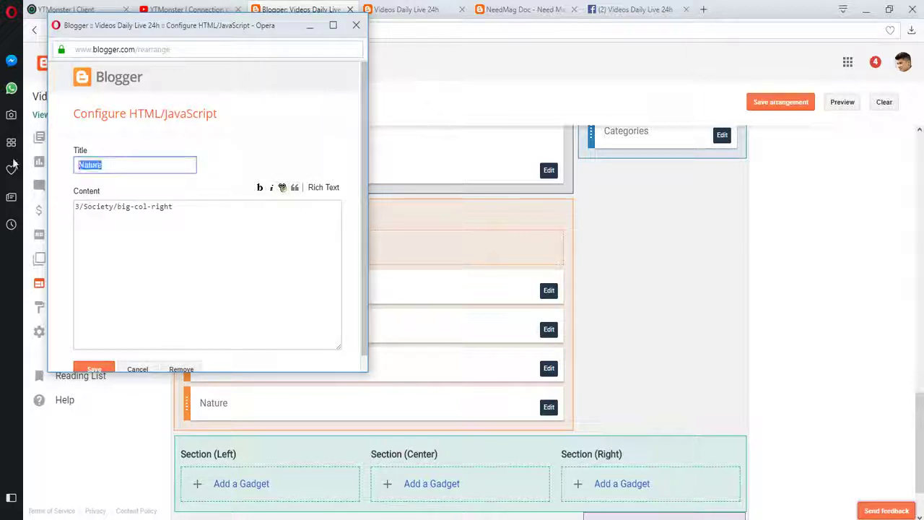
key("ctrl+v")
left_click(102, 367)
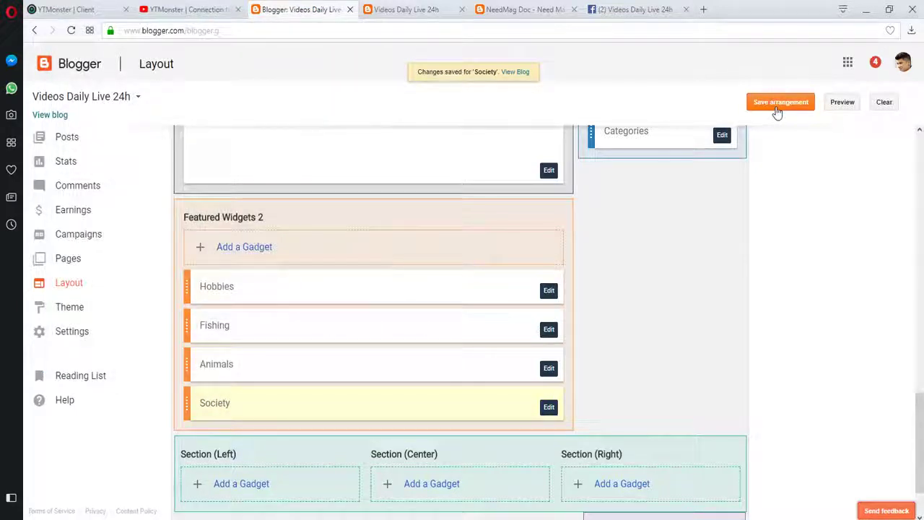
left_click(777, 112)
- Reload the live blog and compare the placement of the Hobbies, Fishing, Animals and Society columns with the NeedMag documentation
left_click(377, 7)
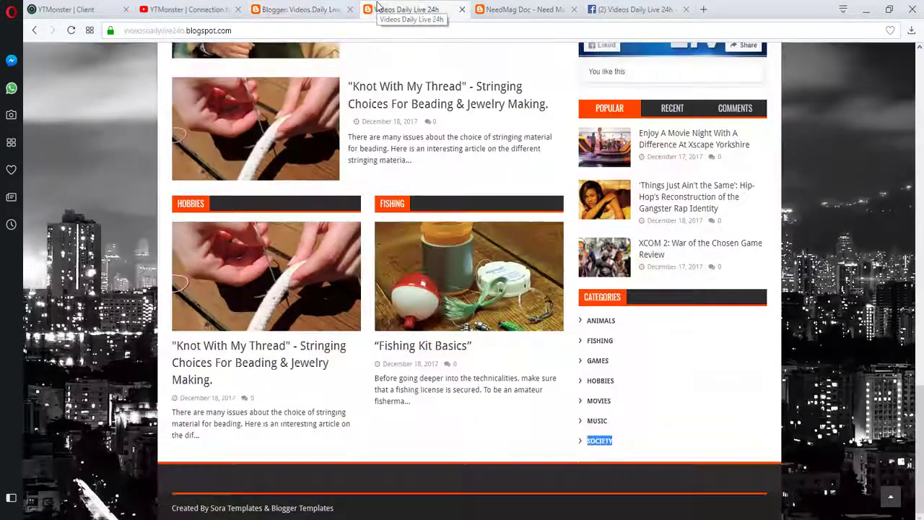
left_click(71, 30)
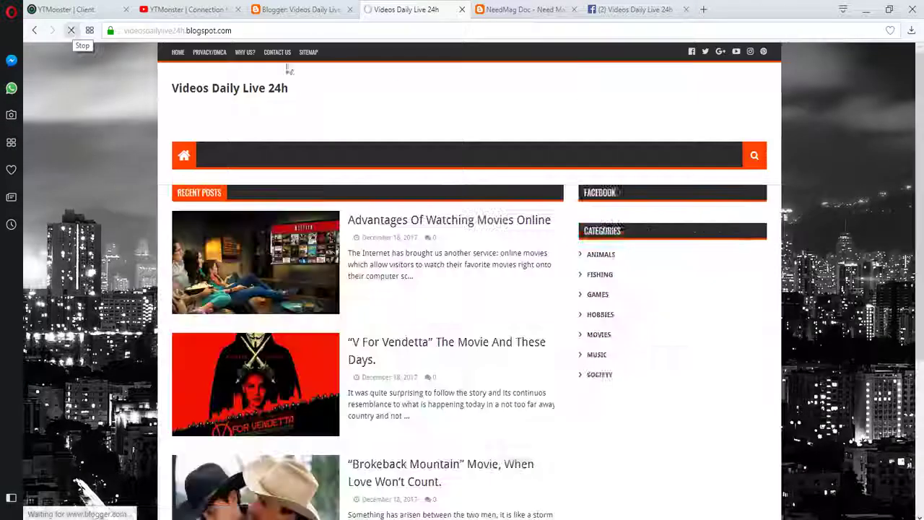
scroll(922, 193, "down", 5)
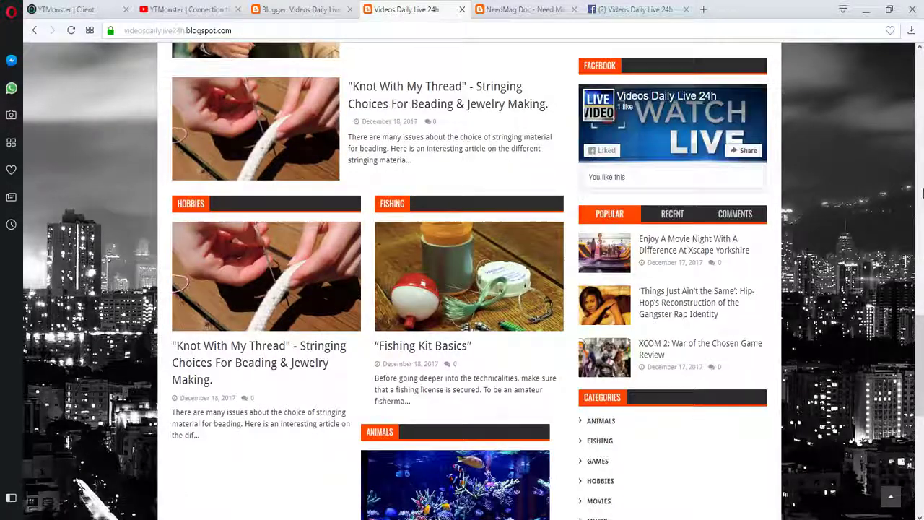
left_click_drag(922, 327, 917, 367)
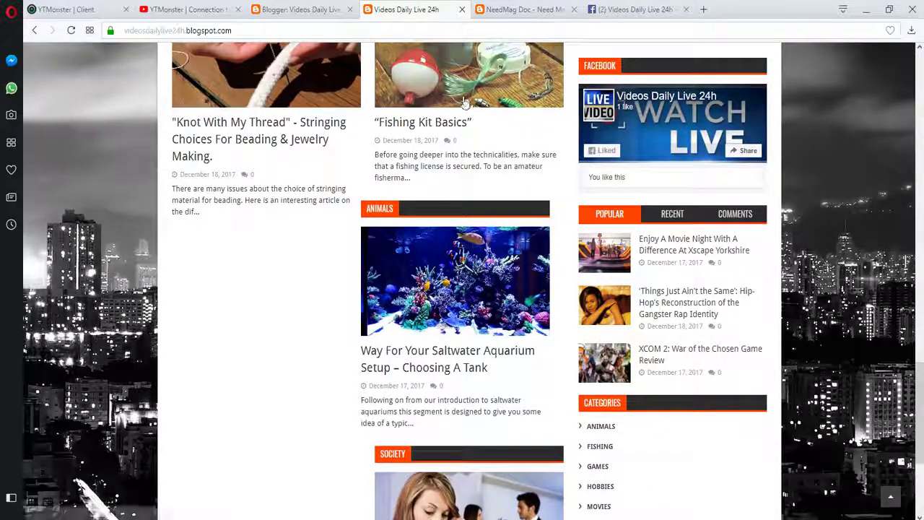
left_click(505, 13)
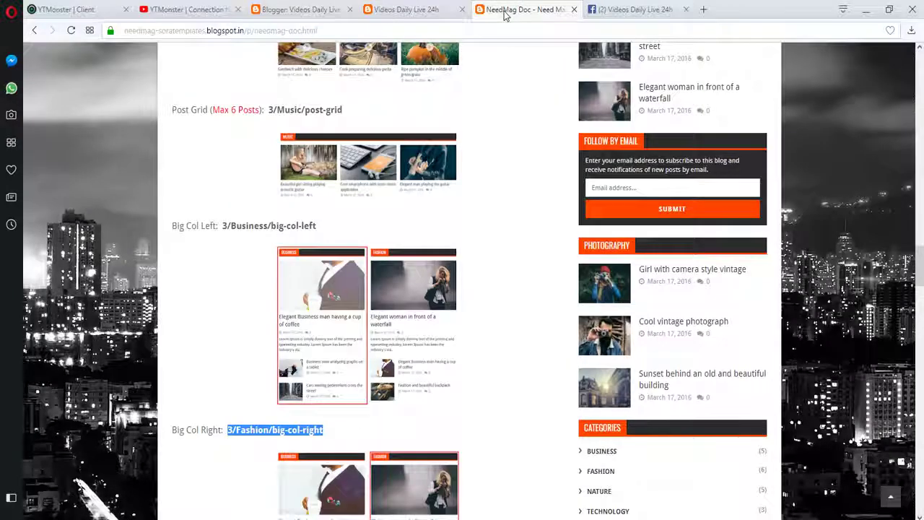
left_click(432, 10)
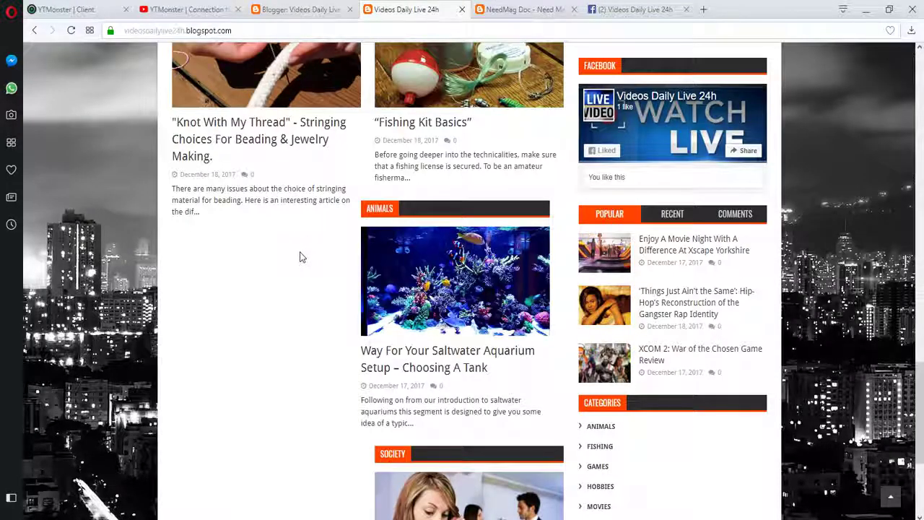
- Copy the Big Col Left code 3/Business/big-col-left from the NeedMag documentation page again
left_click(516, 16)
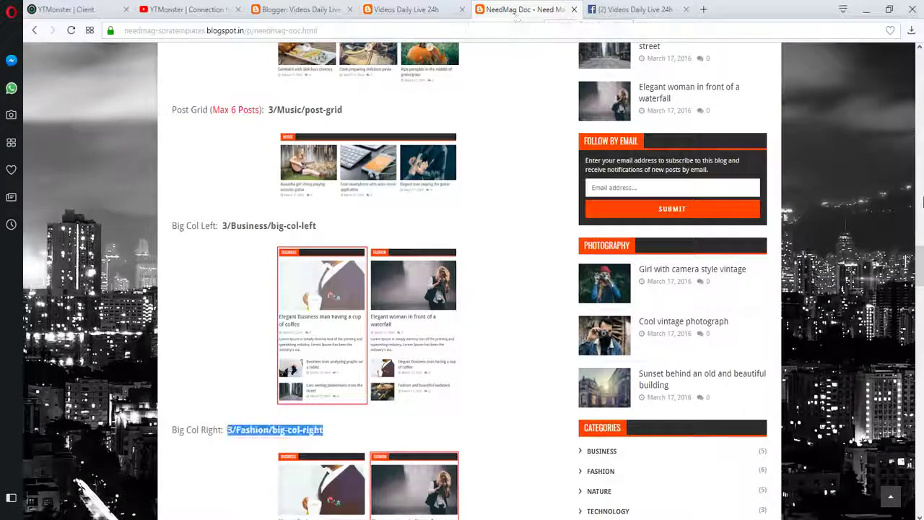
left_click_drag(920, 266, 921, 268)
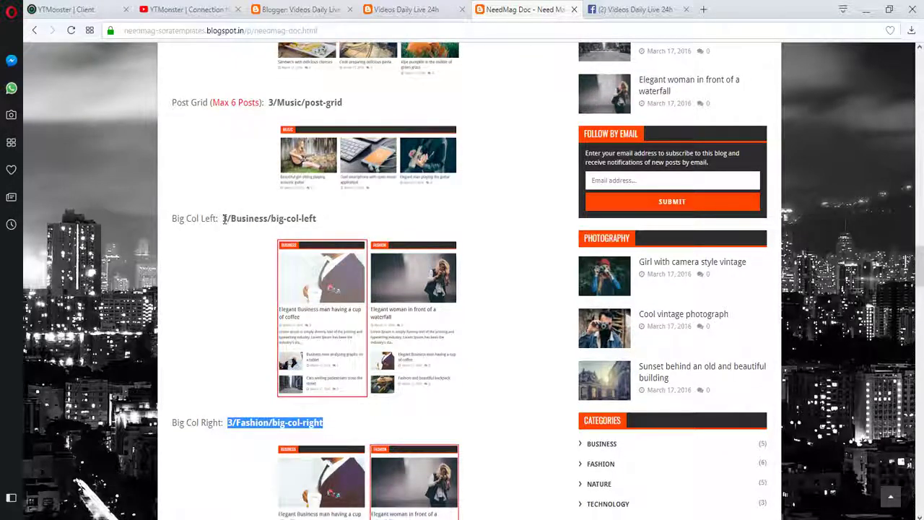
left_click_drag(223, 218, 320, 219)
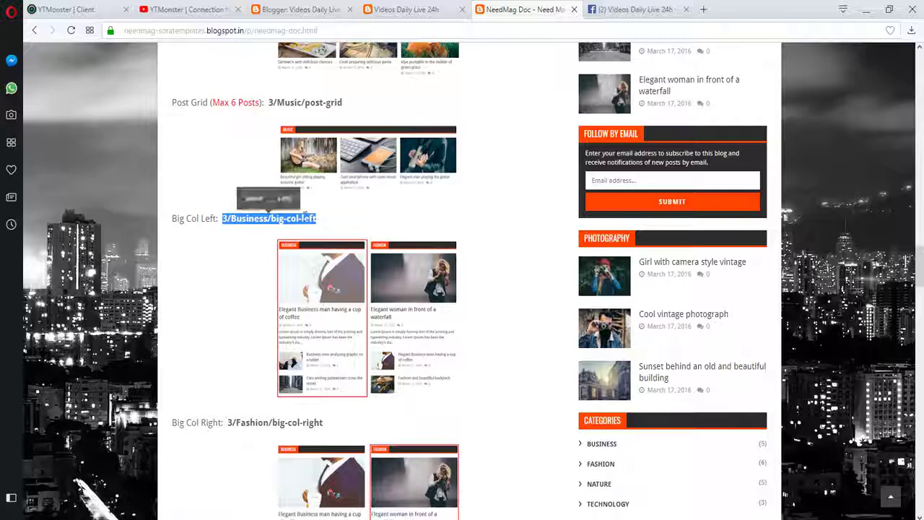
right_click(301, 219)
left_click(331, 260)
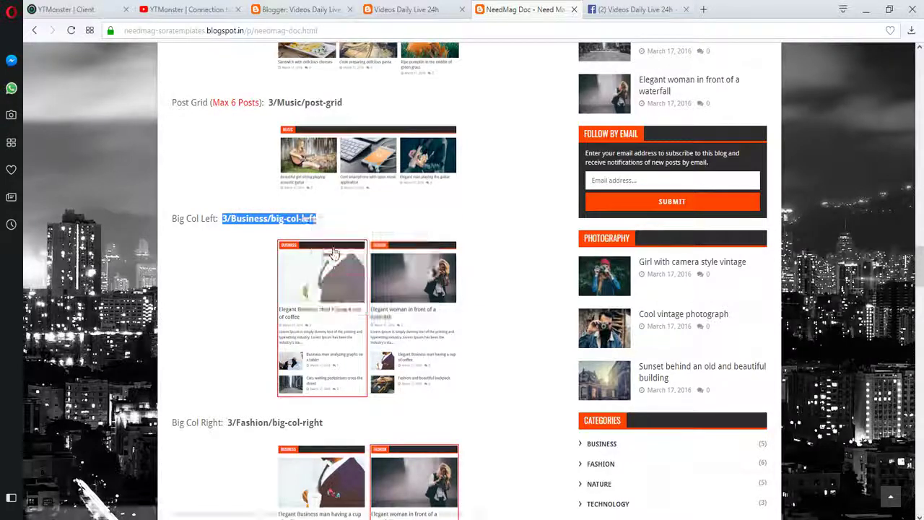
left_click(296, 9)
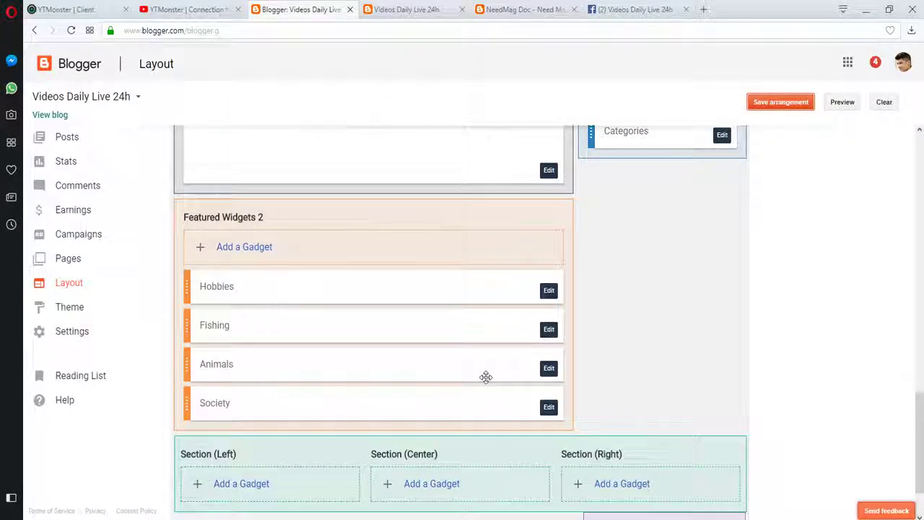
left_click(549, 370)
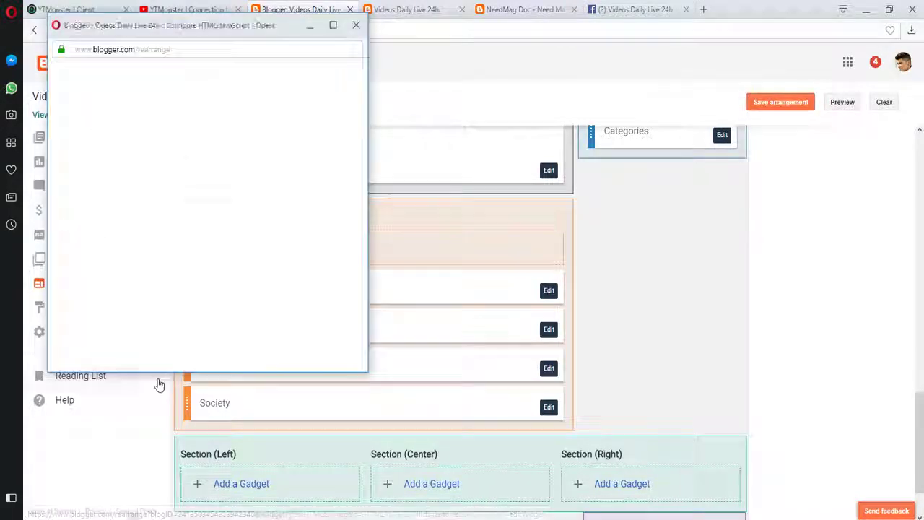
left_click(169, 262)
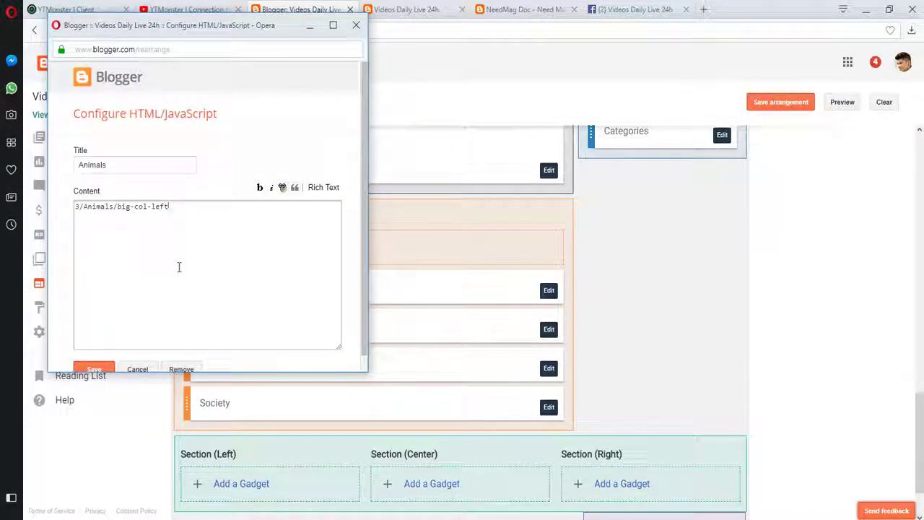
key("ctrl+v")
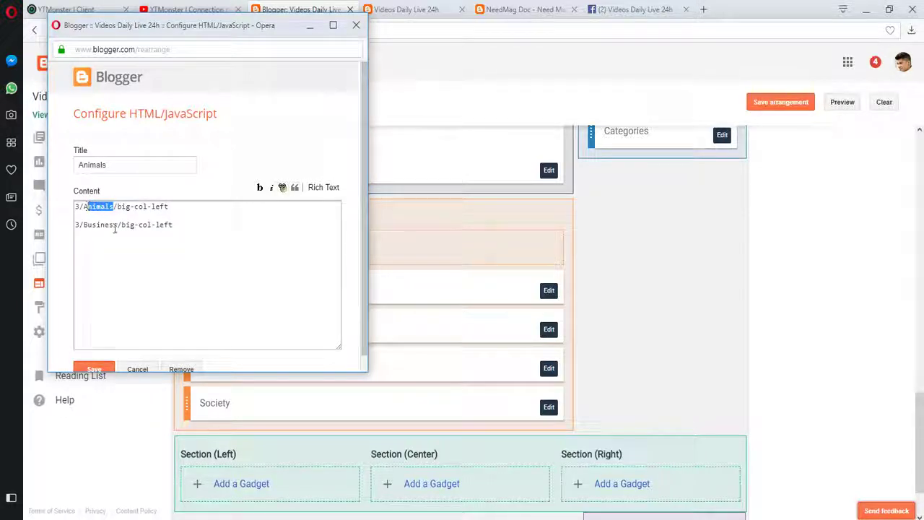
left_click_drag(172, 225, 74, 223)
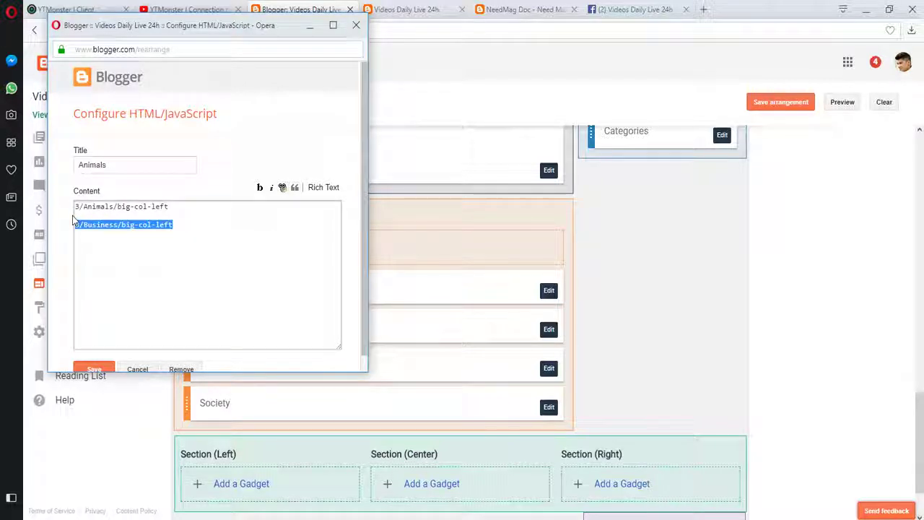
key("BackSpace")
left_click_drag(208, 216, 20, 202)
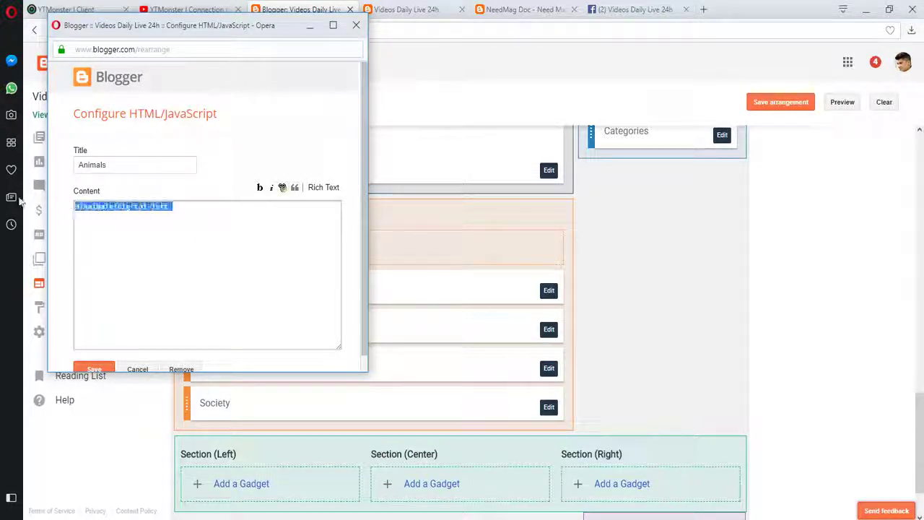
key("BackSpace")
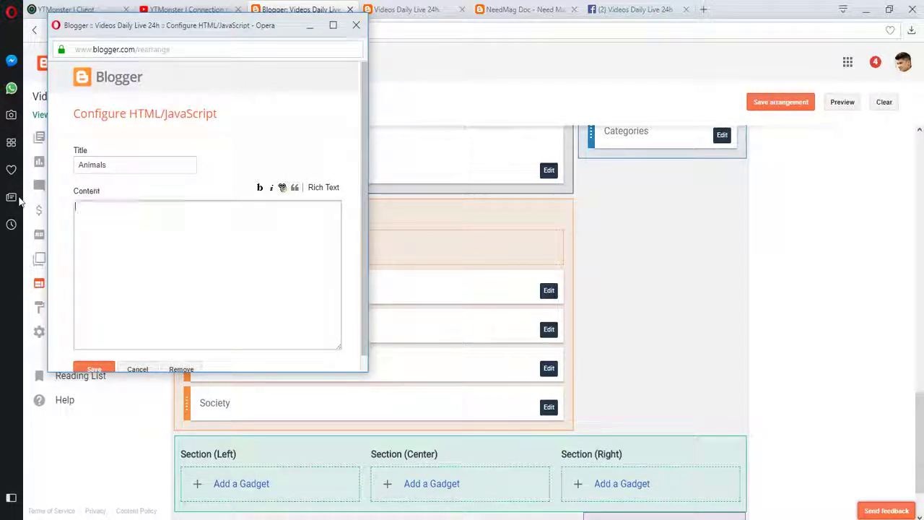
left_click(356, 27)
left_click(312, 294)
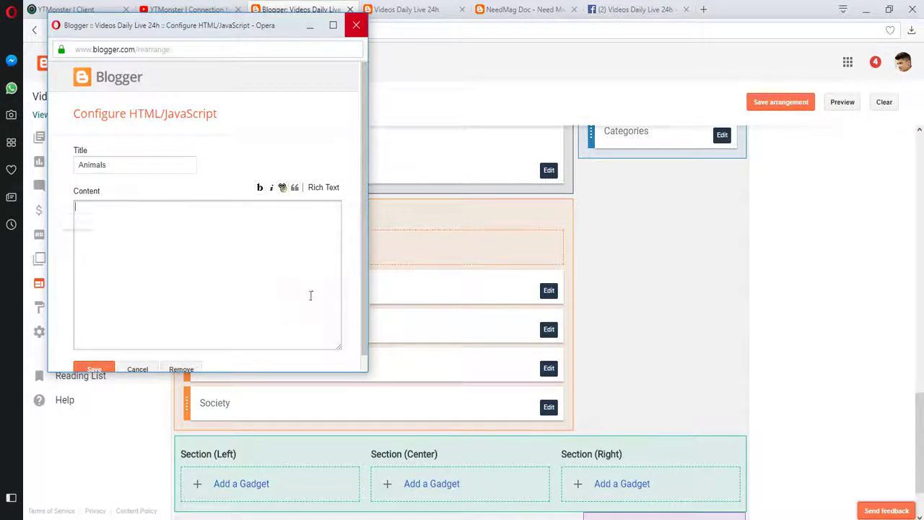
- Check the Animals and Society columns on the live blog and recopy the code 3/Business/big-col-left from the NeedMag documentation
left_click(413, 9)
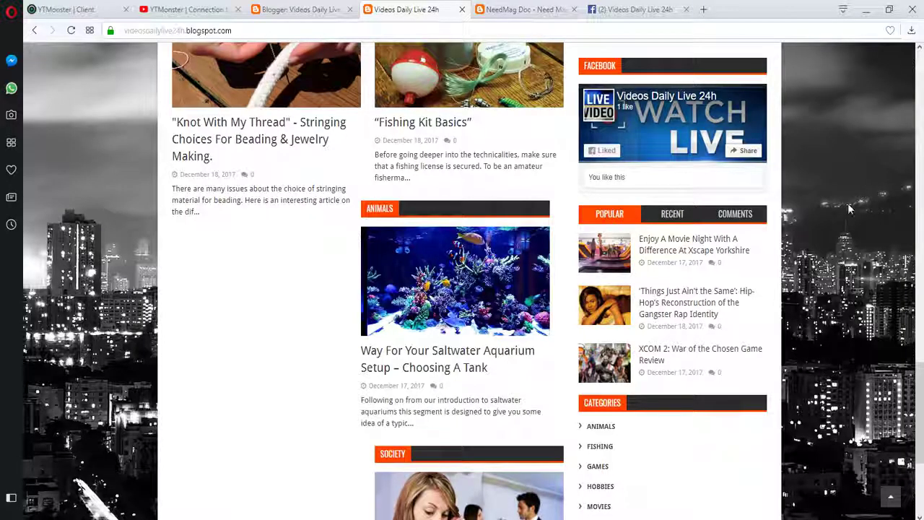
mouse_move(919, 394)
left_mouse_down()
mouse_move(918, 436)
mouse_move(918, 364)
mouse_move(919, 397)
left_mouse_up()
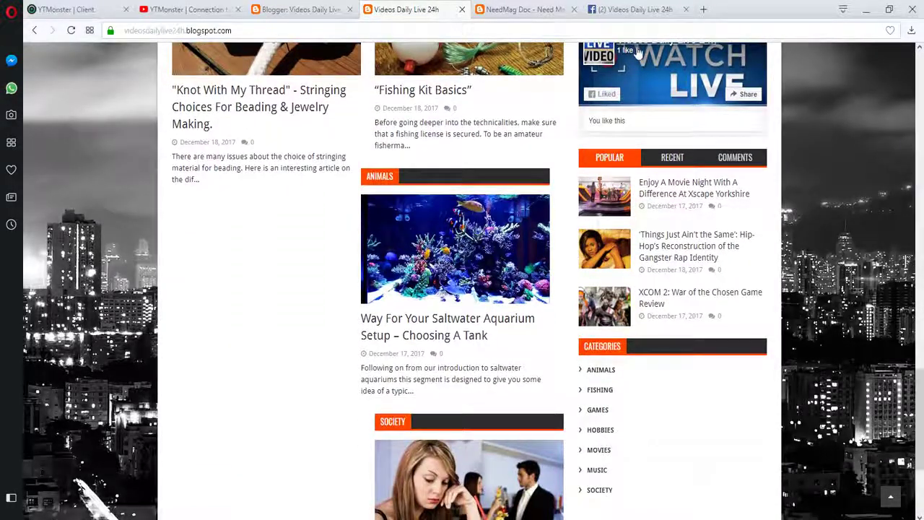
left_click(523, 10)
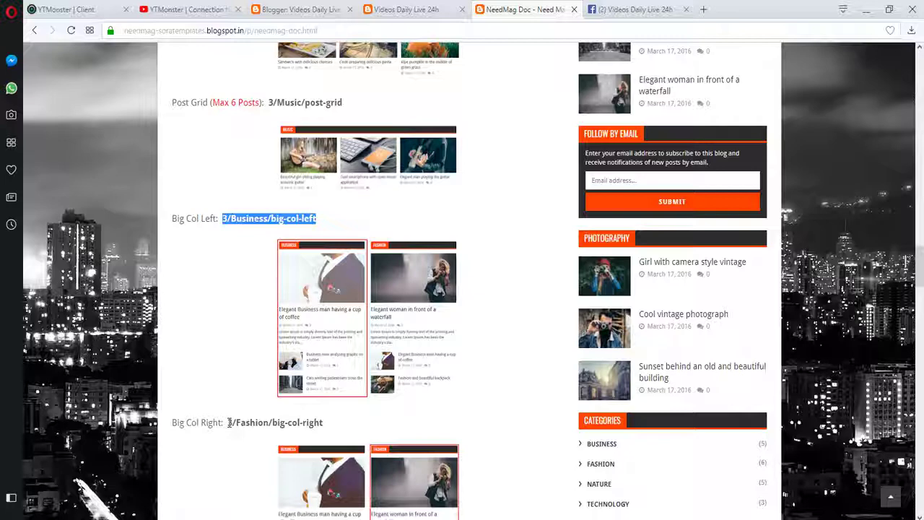
right_click(254, 222)
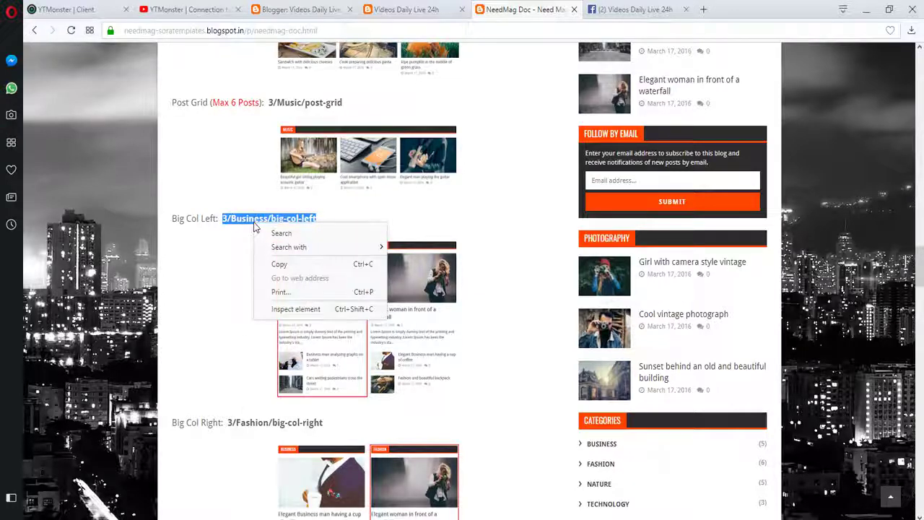
left_click(289, 265)
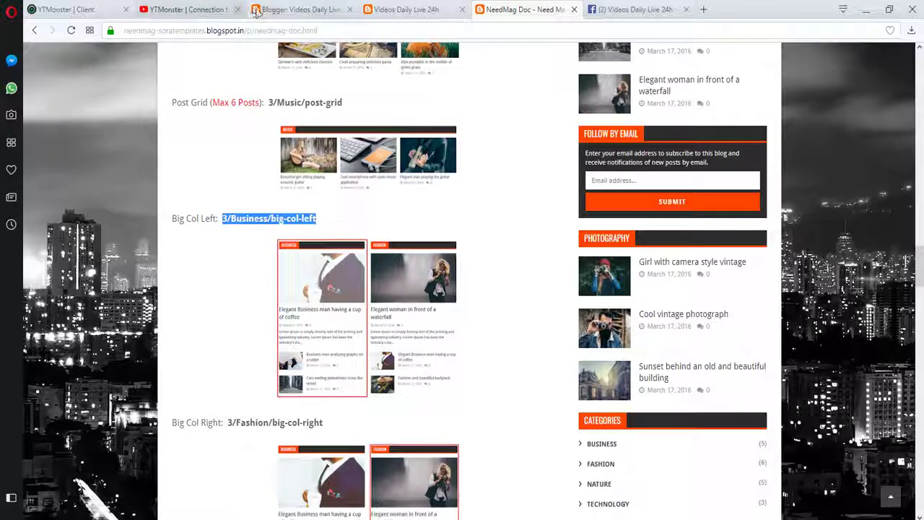
- In the Blogger layout, replace the Animals gadget's content with 3/Animals/big-col-left, save the gadget, and save the arrangement
left_click(287, 10)
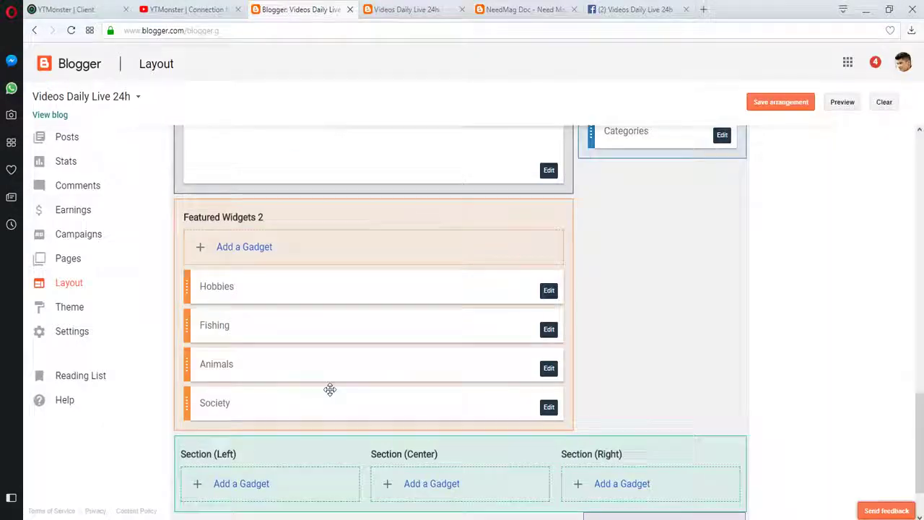
left_click(549, 370)
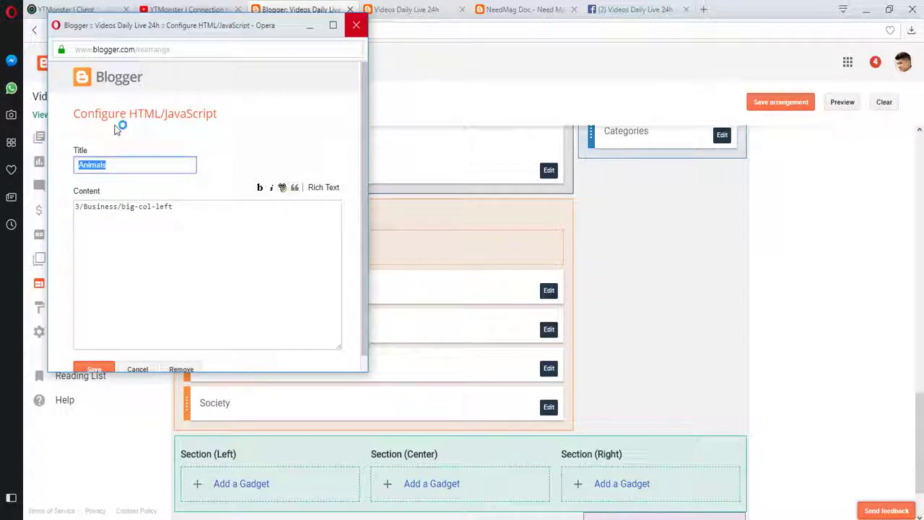
left_click(117, 208)
key("BackSpace")
key("BackSpace")
key("BackSpace")
key("BackSpace")
key("BackSpace")
key("BackSpace")
key("BackSpace")
key("BackSpace")
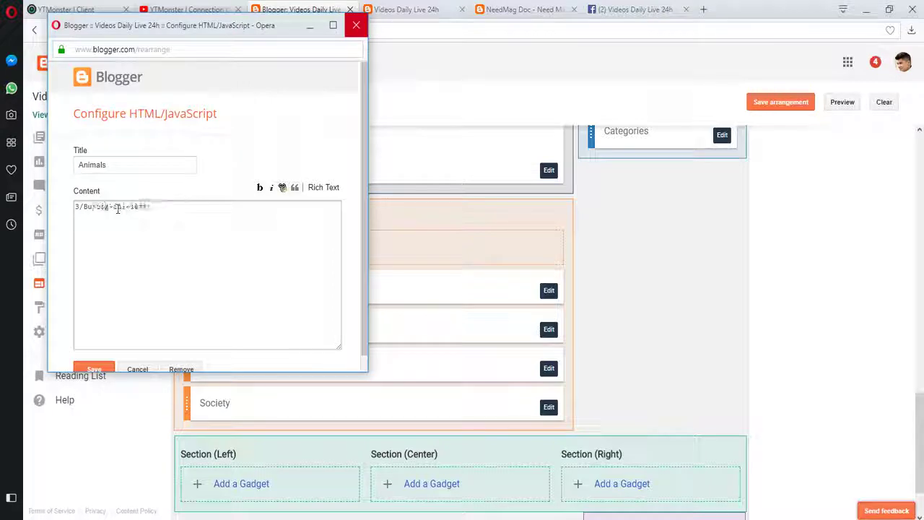
key("ctrl+v")
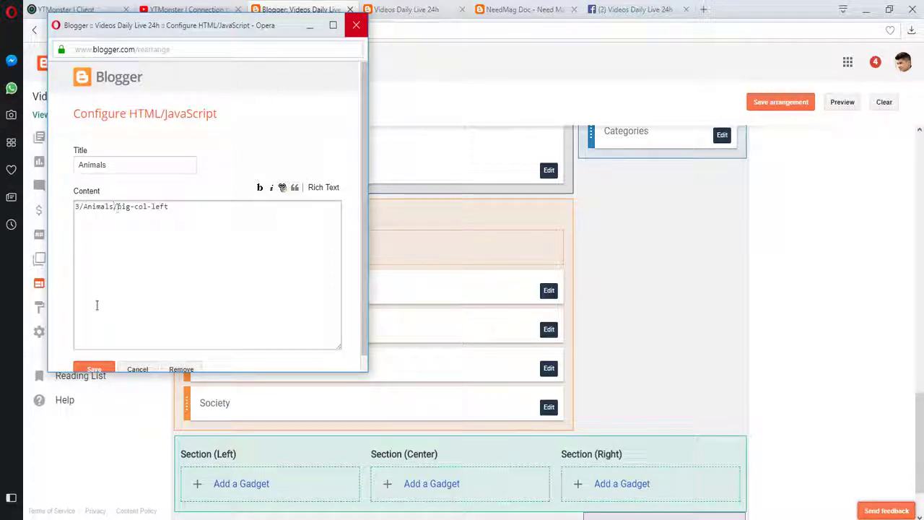
left_click(94, 368)
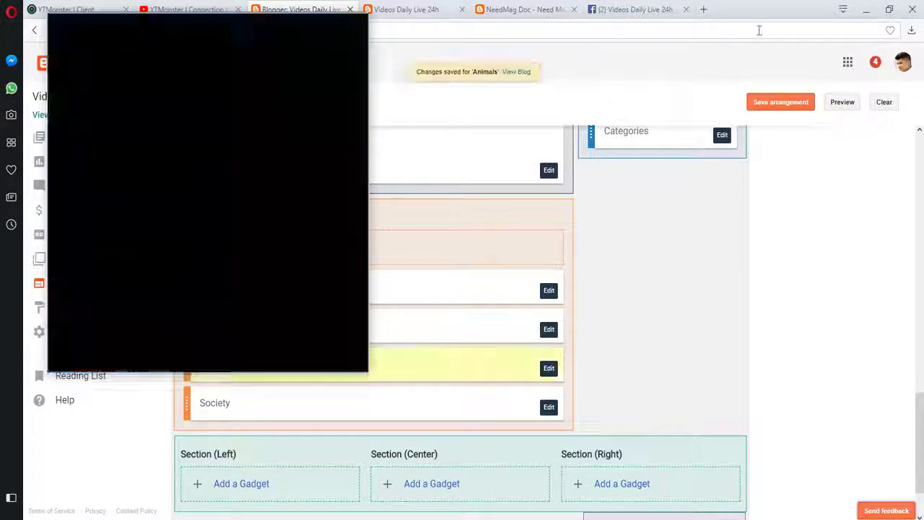
left_click(777, 105)
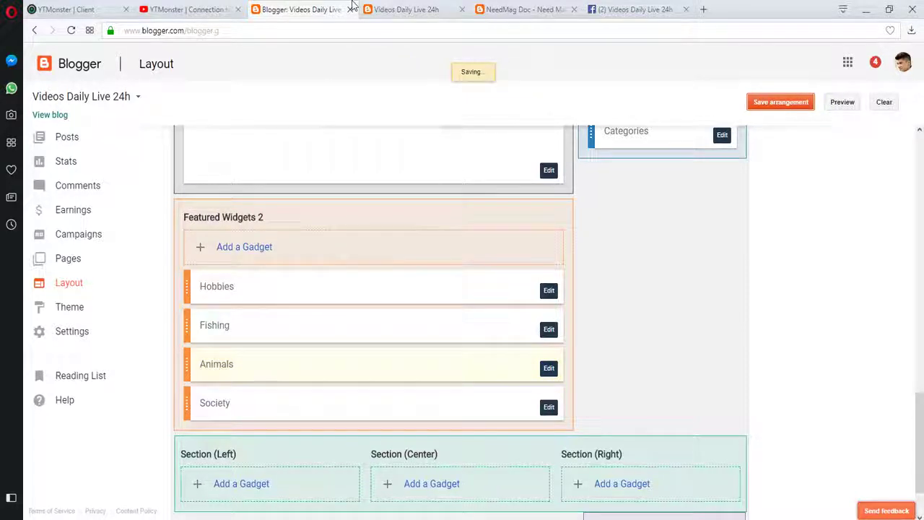
- Reload the live blog and examine how the Animals column is placed relative to Hobbies, Fishing and Society
left_click(394, 10)
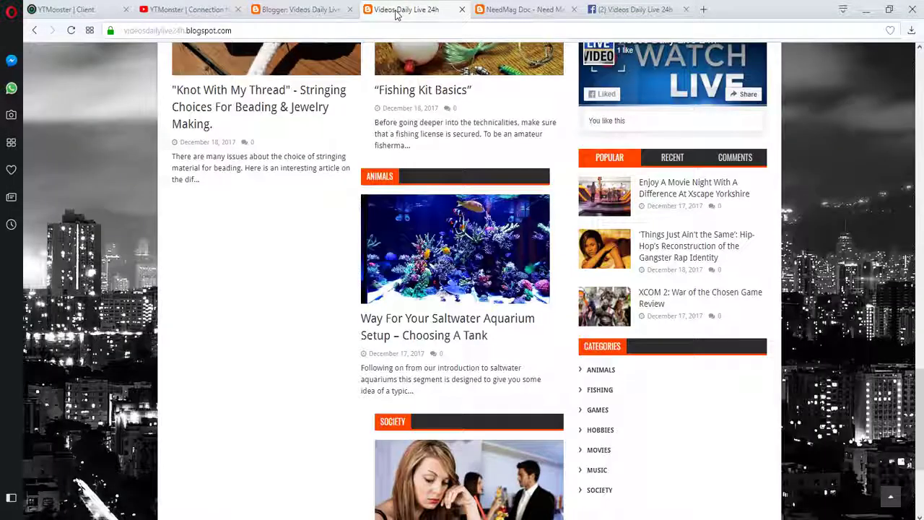
left_click(71, 30)
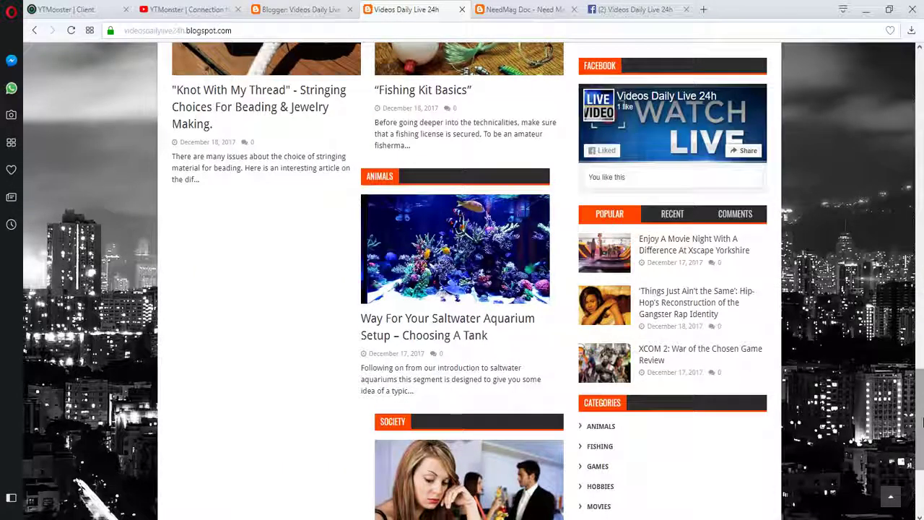
scroll(921, 423, "down", 3)
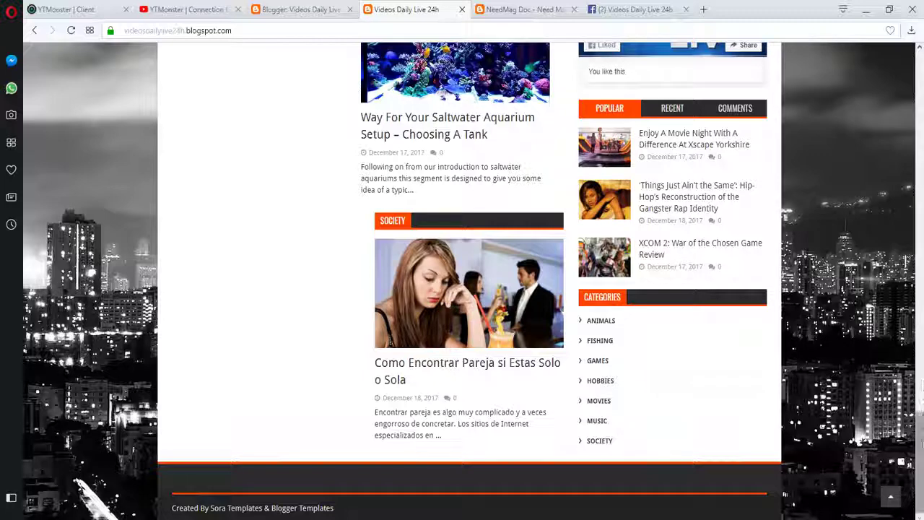
scroll(923, 385, "up", 4)
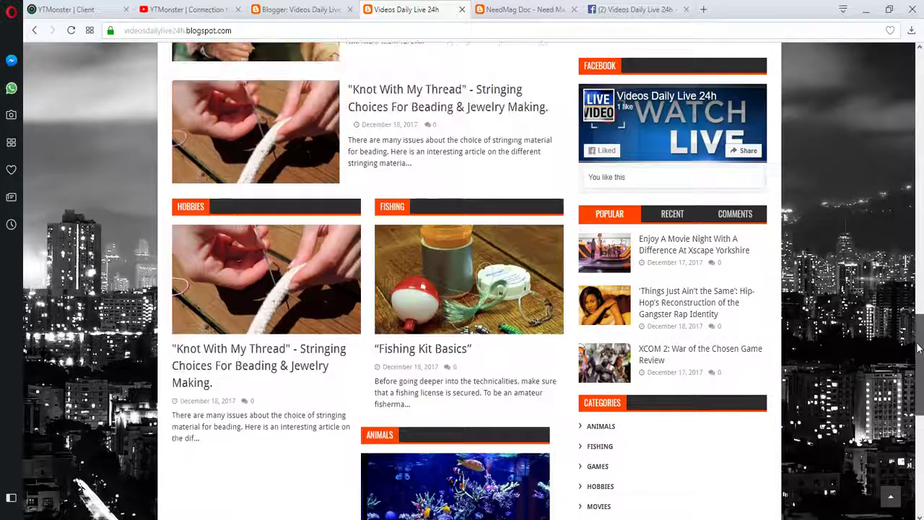
scroll(922, 385, "down", 1)
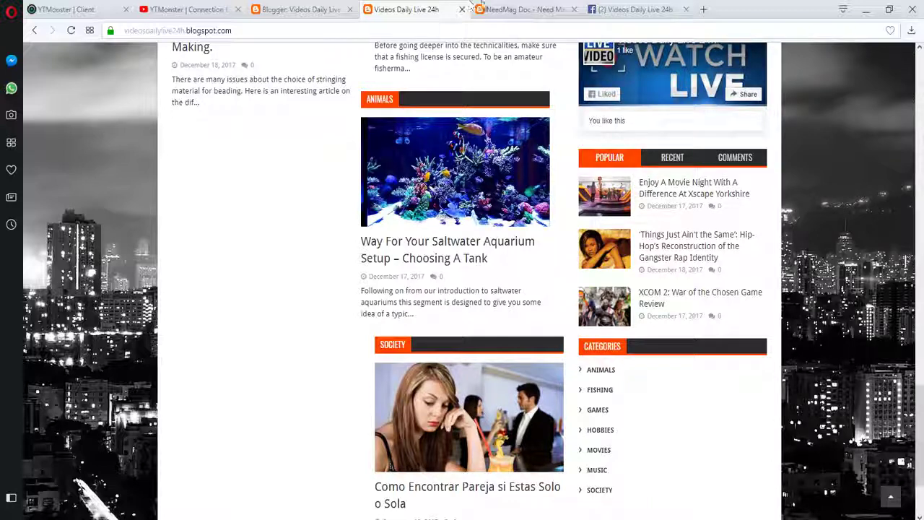
- Copy the Big Col Right code 3/Fashion/big-col-right from the NeedMag documentation page
left_click(521, 10)
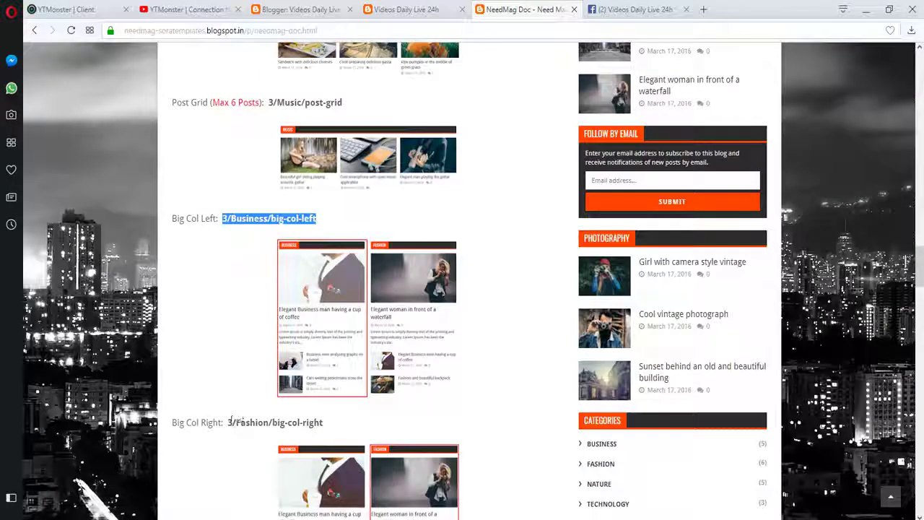
left_click_drag(228, 422, 325, 423)
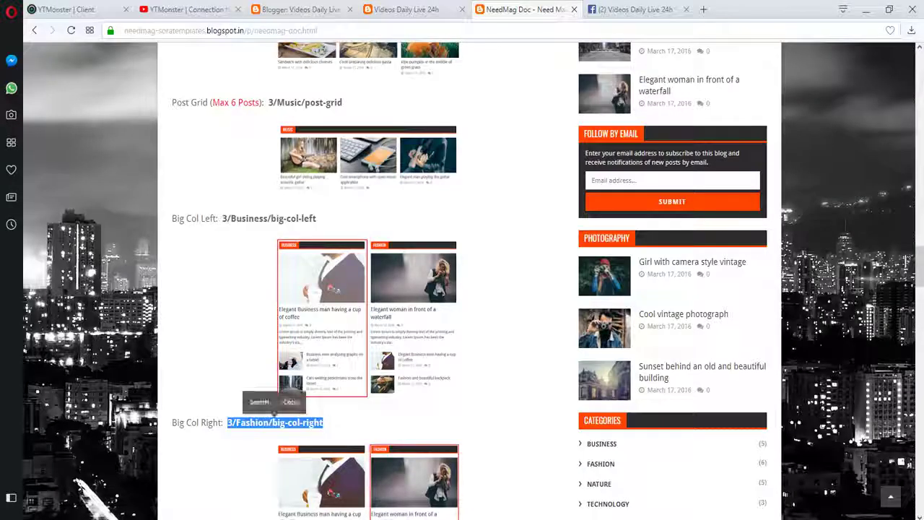
right_click(302, 423)
left_click(322, 366)
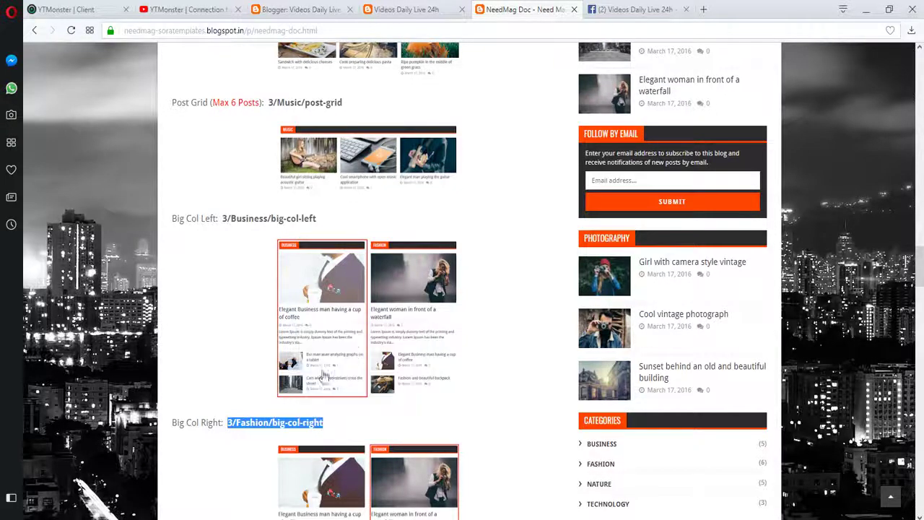
- Return to the Blogger layout and set the Animals gadget's content to 3/Animals/big-col-right, removing the old big-col-left line
left_click(296, 9)
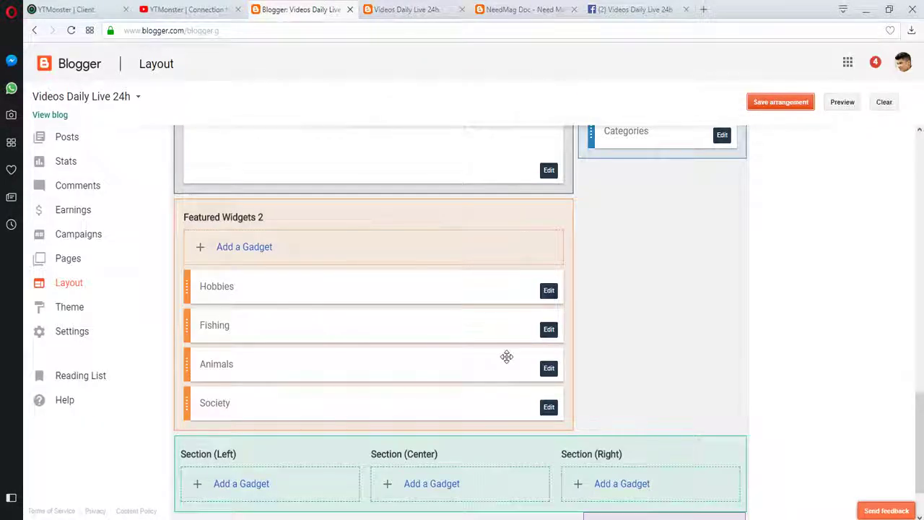
left_click(549, 368)
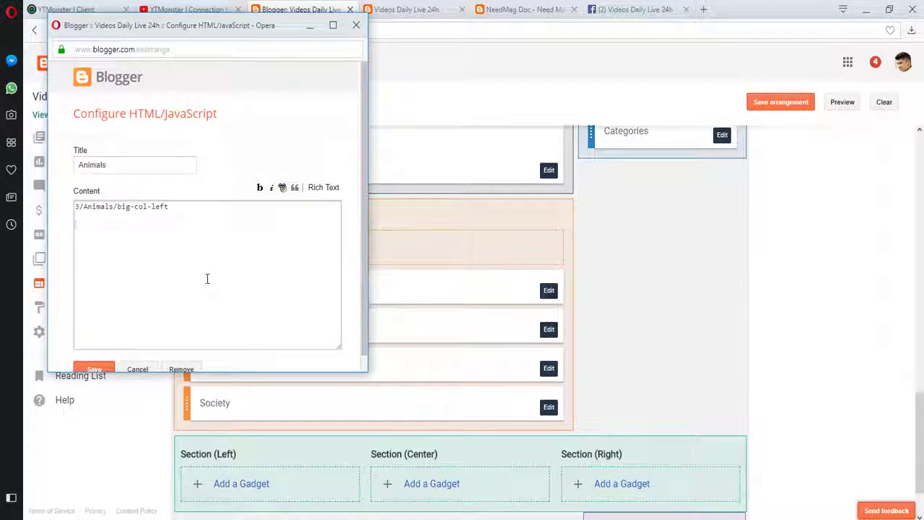
key("ctrl+v")
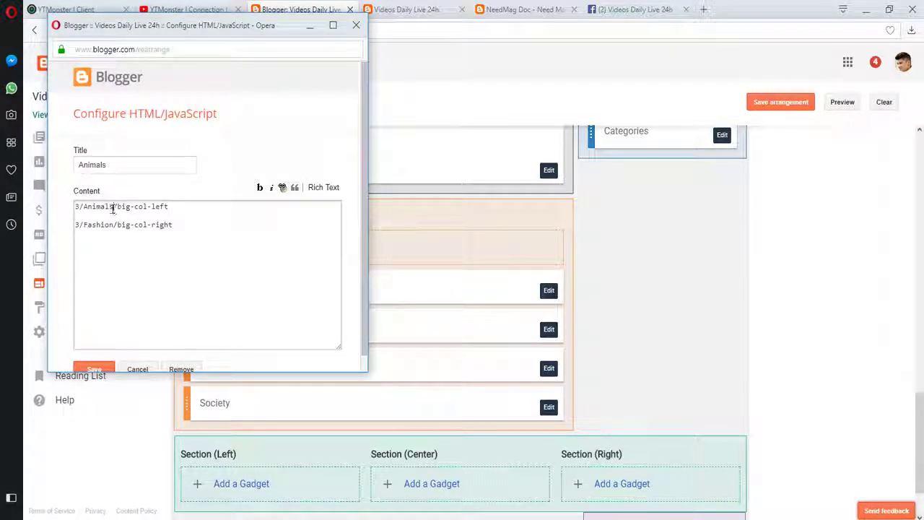
left_click_drag(113, 208, 92, 207)
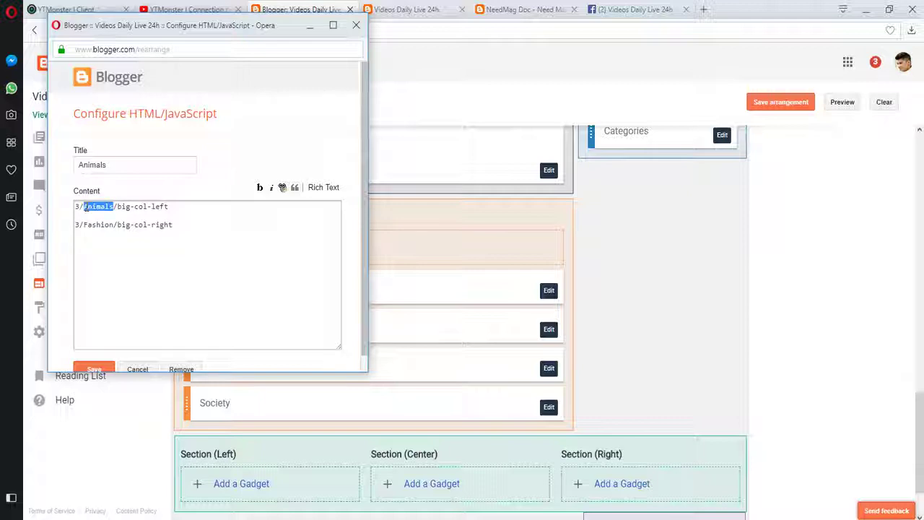
key("BackSpace")
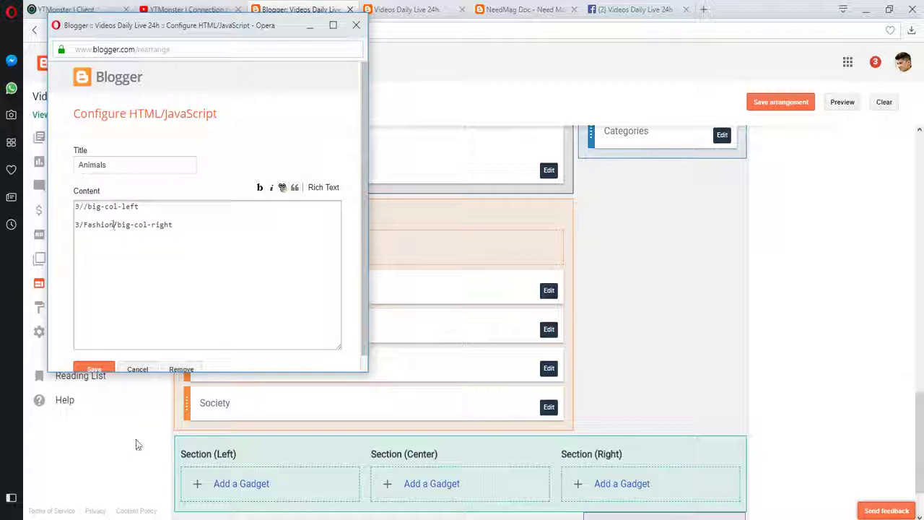
key("BackSpace")
key("BackSpace")
key("BackSpace")
key("BackSpace")
key("BackSpace")
key("BackSpace")
key("BackSpace")
key("ctrl+v")
left_click_drag(146, 207, 20, 197)
key("Delete")
key("Delete")
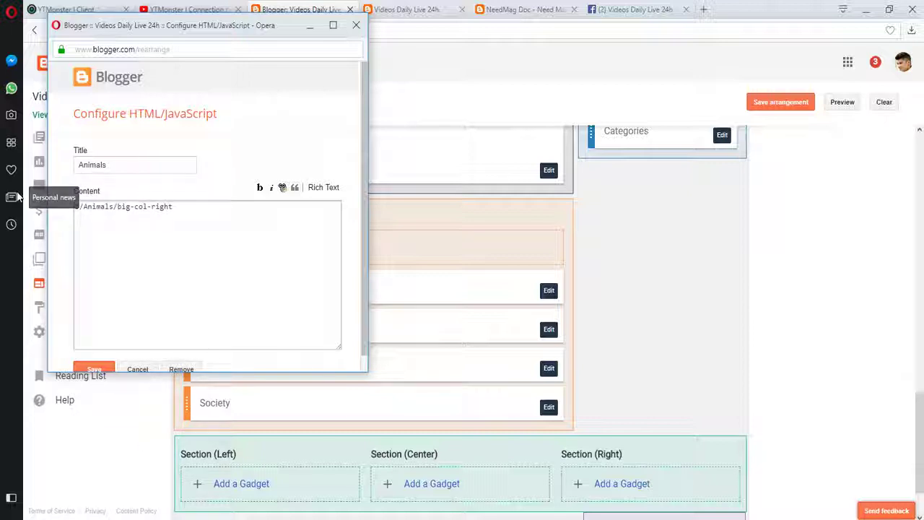
- Save the Animals gadget and the layout arrangement, and go back to the live blog
left_click(98, 369)
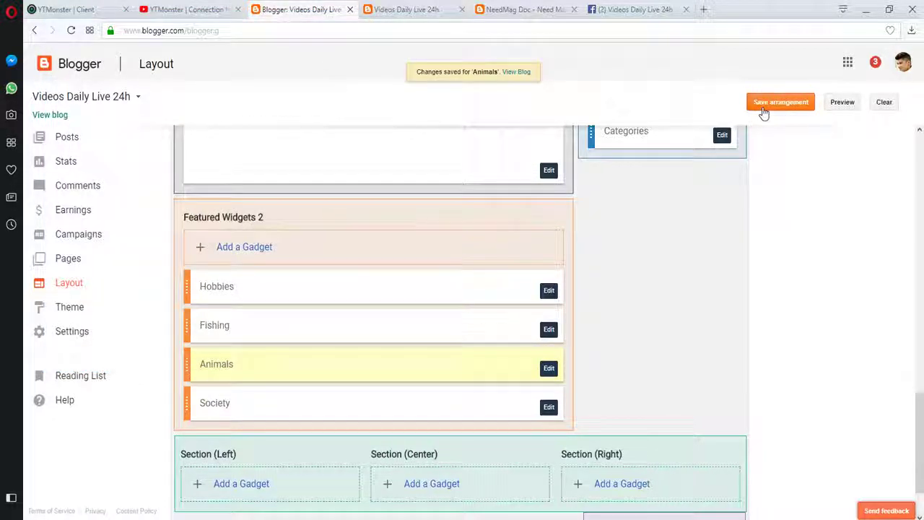
left_click(762, 108)
left_click(406, 9)
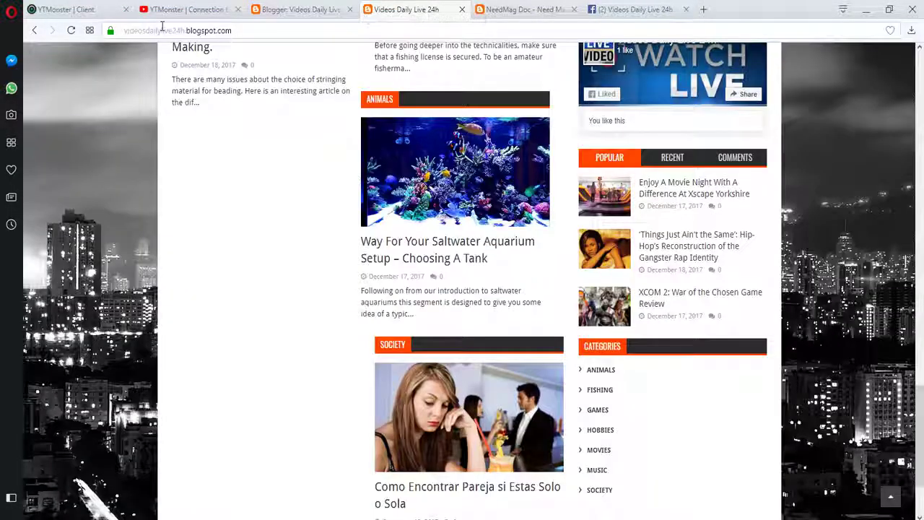
- Reload the live blog's home page and examine how the Animals and Society sections are placed below Hobbies and Fishing
left_click(893, 498)
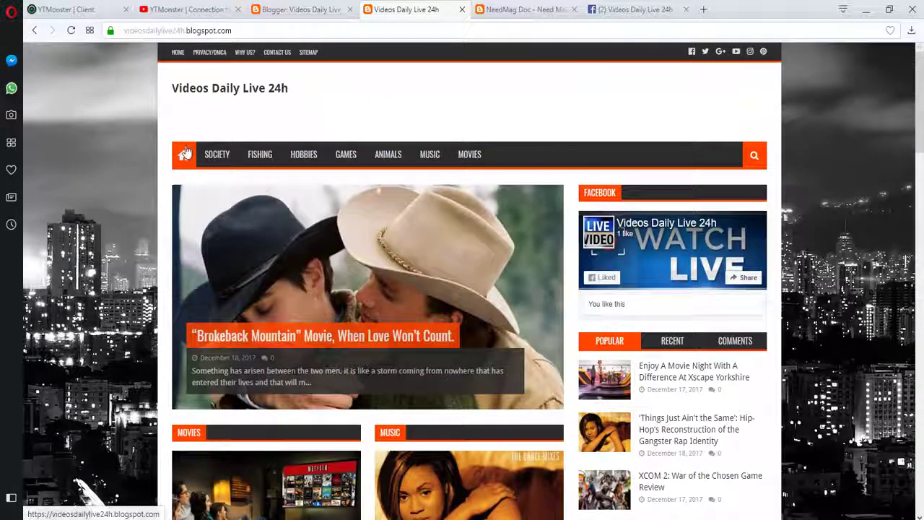
left_click(185, 153)
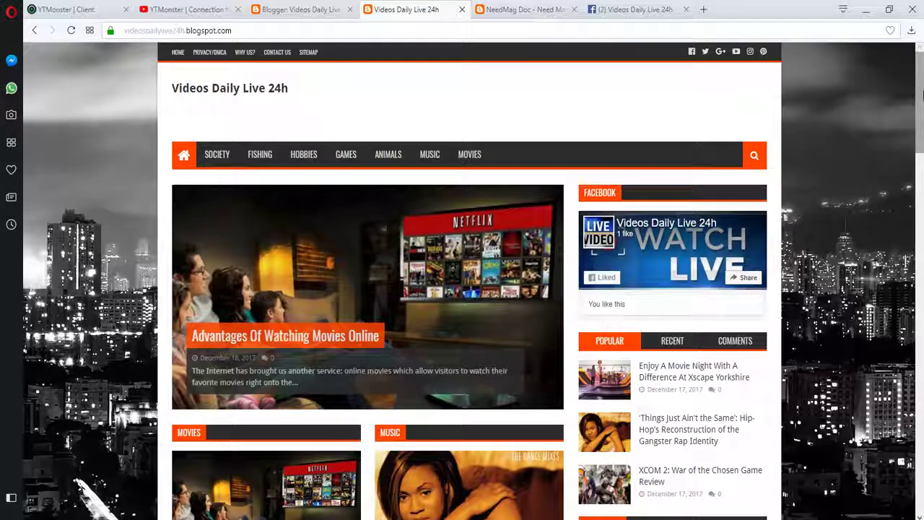
left_click_drag(922, 96, 920, 488)
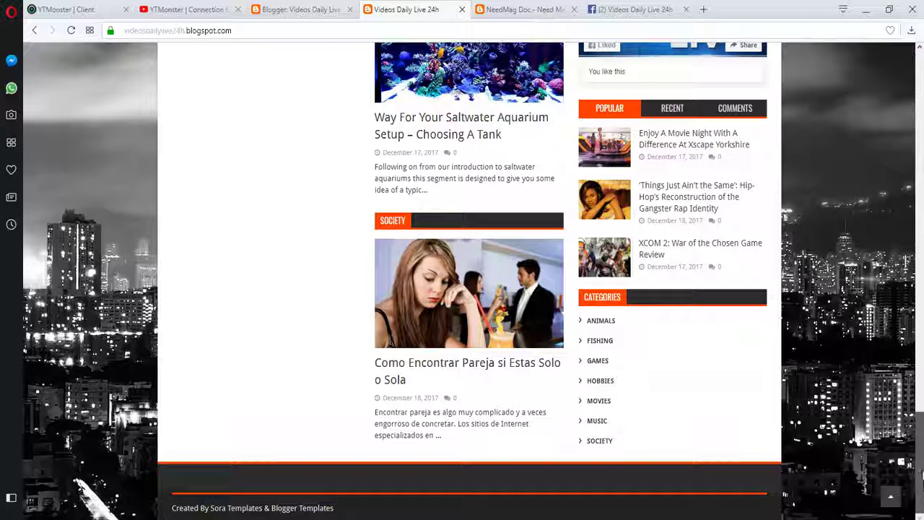
scroll(731, 282, "up", 5)
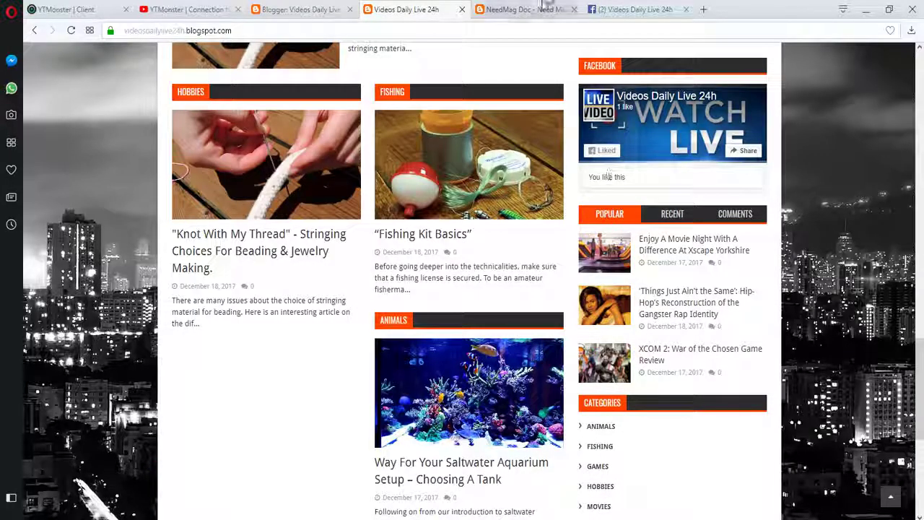
- Copy the Post Grid code 3/Music/post-grid from the NeedMag documentation page and return to the Blogger layout
left_click(522, 9)
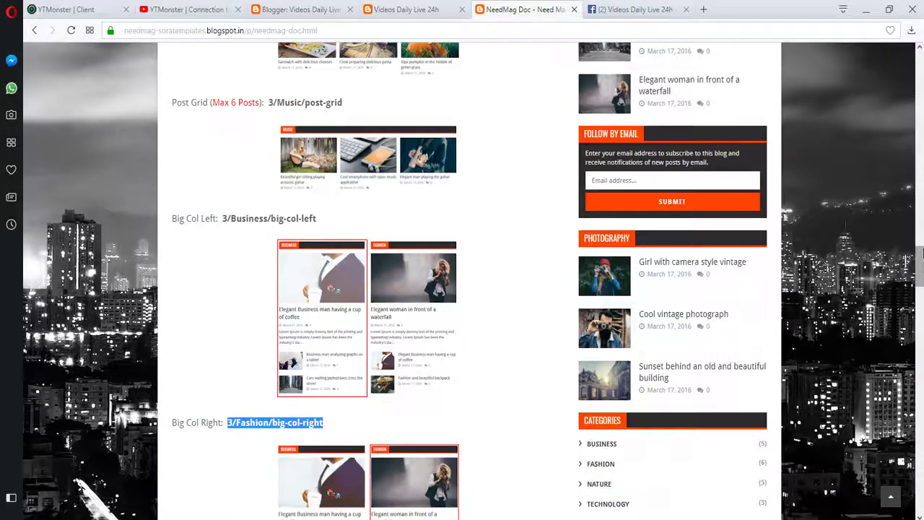
left_click_drag(920, 284, 920, 267)
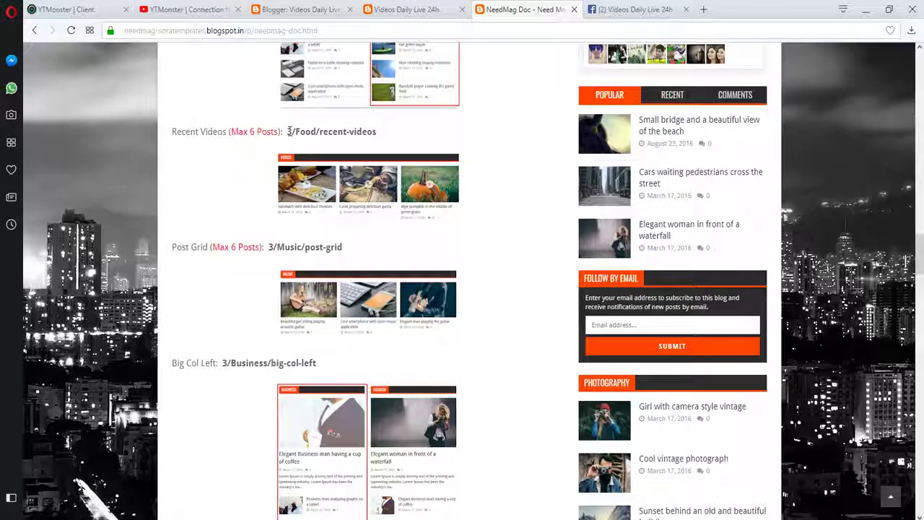
left_click_drag(289, 131, 377, 133)
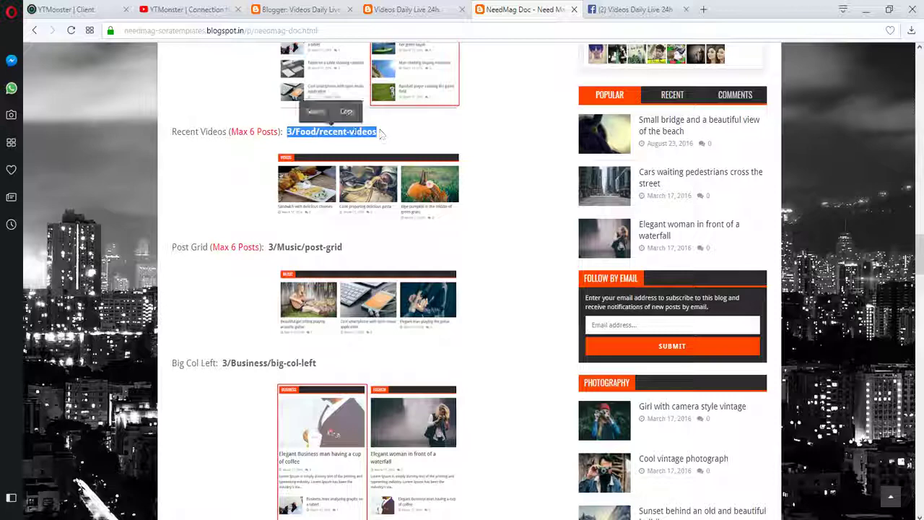
right_click(356, 143)
left_click(206, 190)
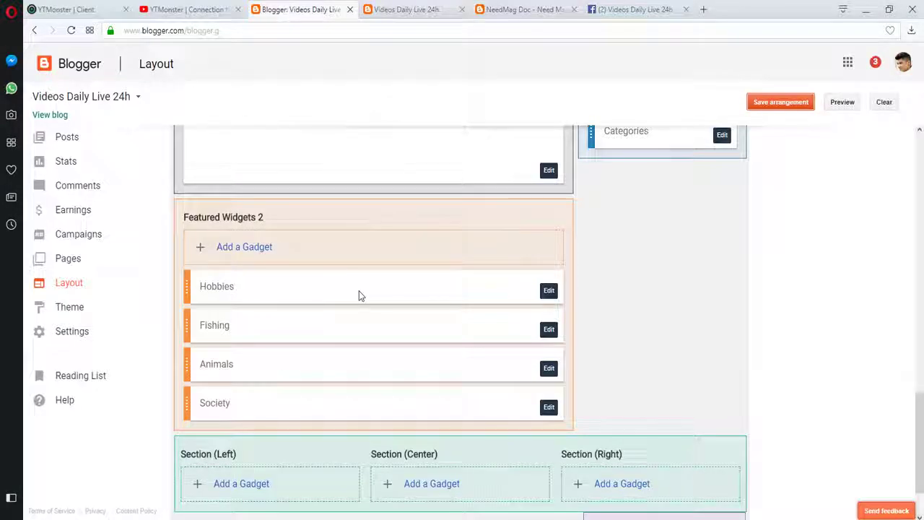
- Set the Animals gadget's content to 3/Animals/post-grid, removing the old big-col-right line
left_click(549, 368)
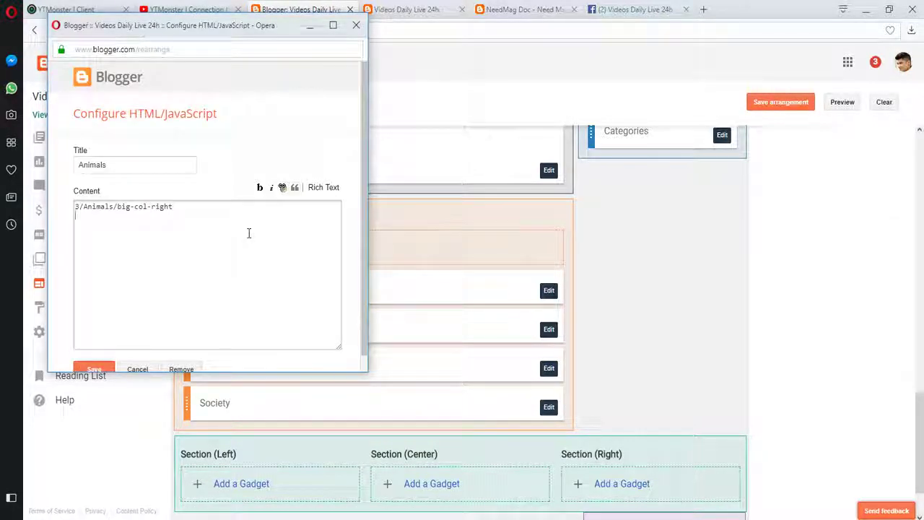
type("3/Music/post-grid")
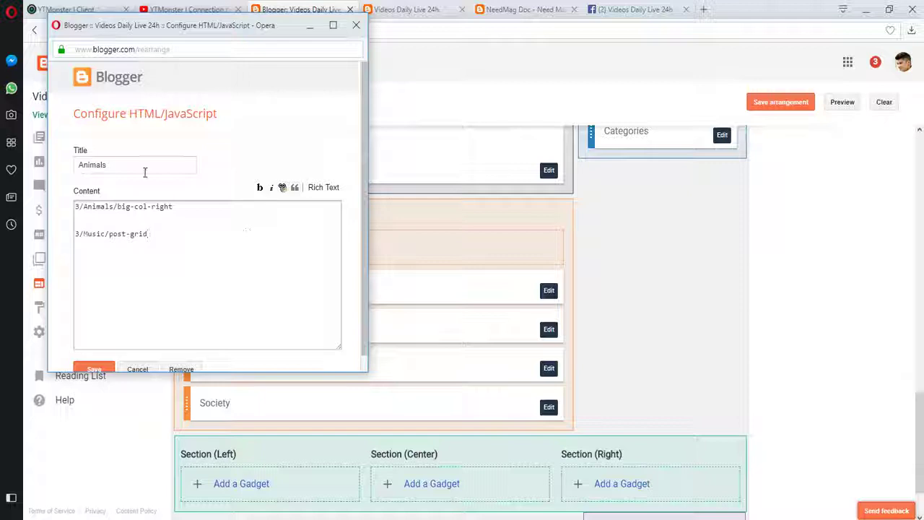
left_click_drag(113, 206, 94, 205)
key("BackSpace")
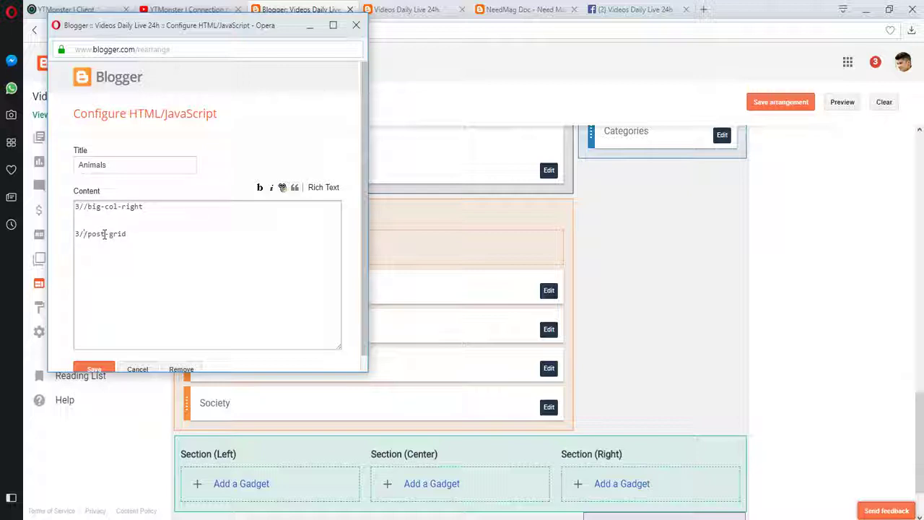
type("Animals")
triple_click(138, 204)
key("Delete")
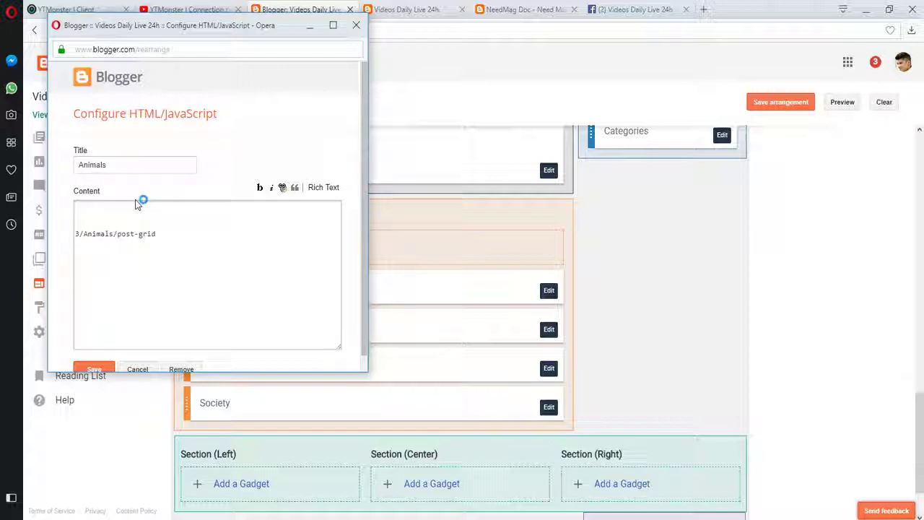
key("Delete")
key("Delete")
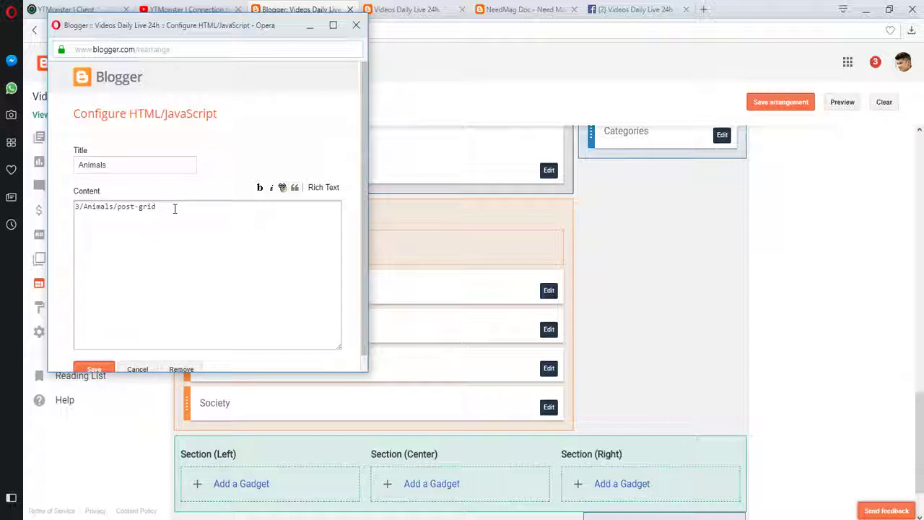
- Copy the 3/Animals/post-grid line and save the Animals gadget
left_click_drag(174, 208, 71, 203)
key("ctrl+c")
left_click(94, 369)
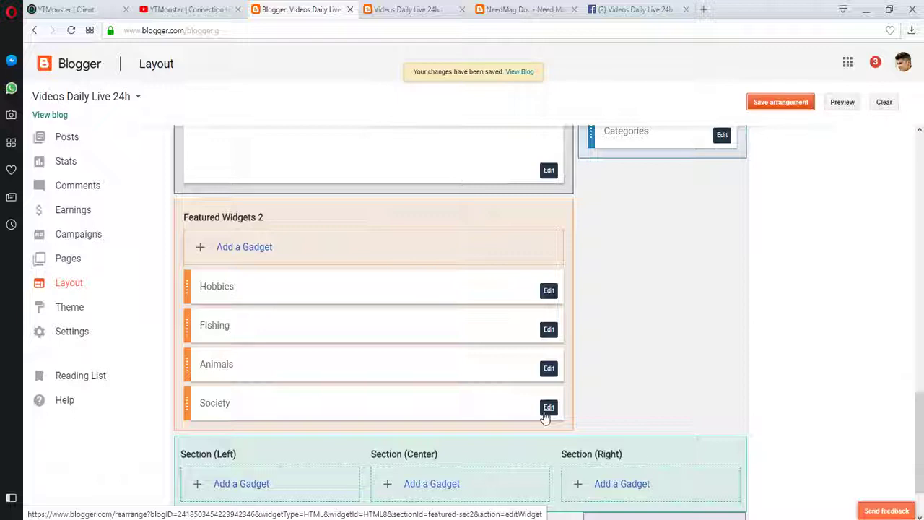
- Replace the Society gadget in Featured Widgets 2 with a new HTML/JavaScript gadget holding the copied 3/Animals/post-grid line
left_click(244, 246)
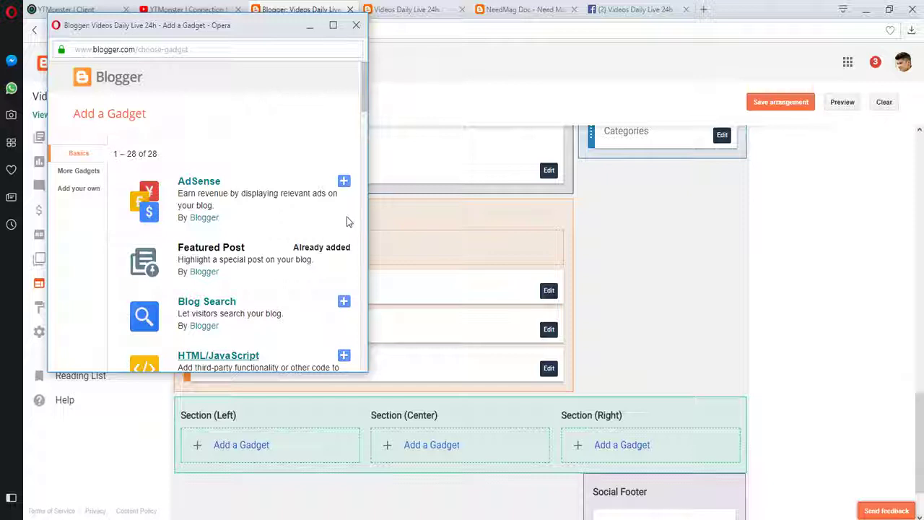
left_click(344, 355)
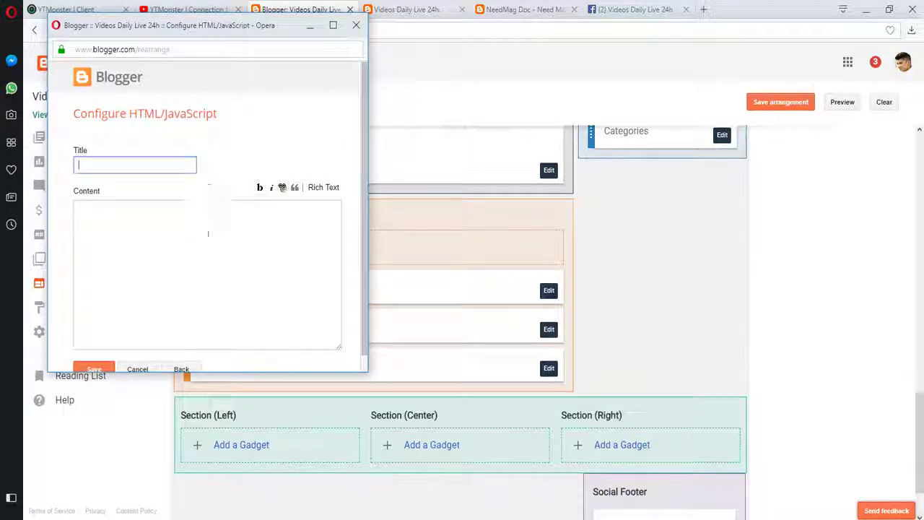
left_click(205, 241)
key("ctrl+v")
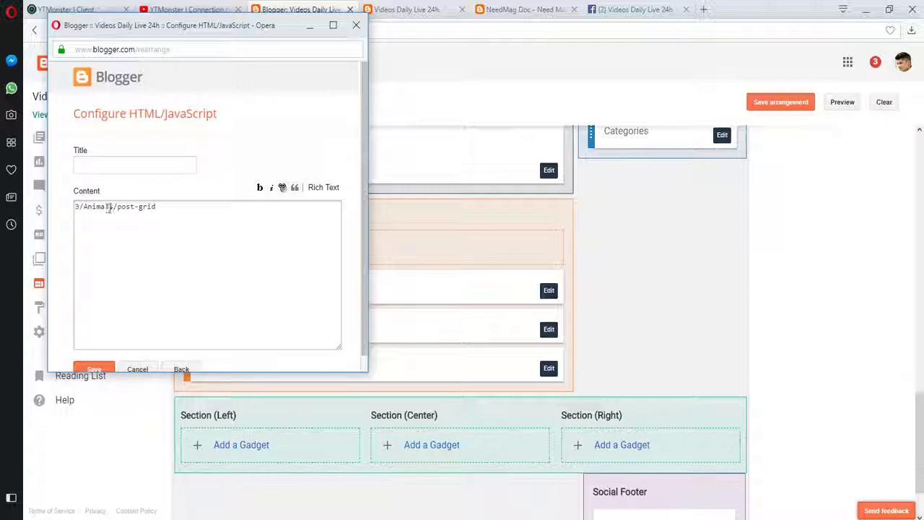
- Change the new gadget's content to 3/Society/post-grid and save the gadget
left_click(111, 208)
key("BackSpace")
key("BackSpace")
key("BackSpace")
key("BackSpace")
key("BackSpace")
key("BackSpace")
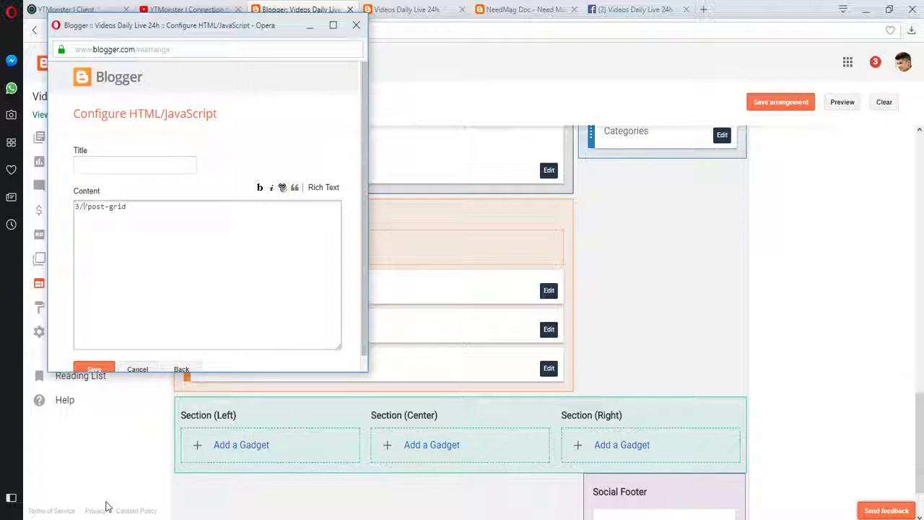
type("Socia")
type("ty")
left_click(96, 370)
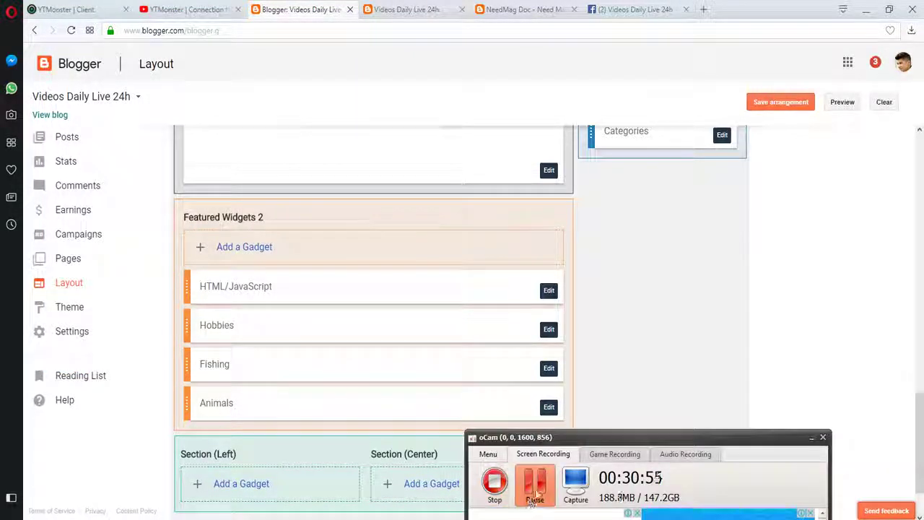
- Save the layout arrangement and reload the live blog to check the new Society gadget
left_click(823, 437)
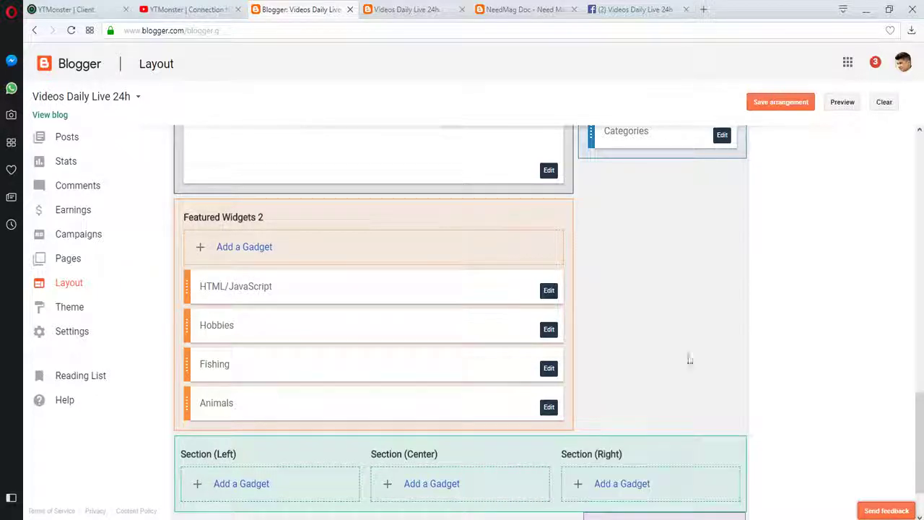
left_click(774, 107)
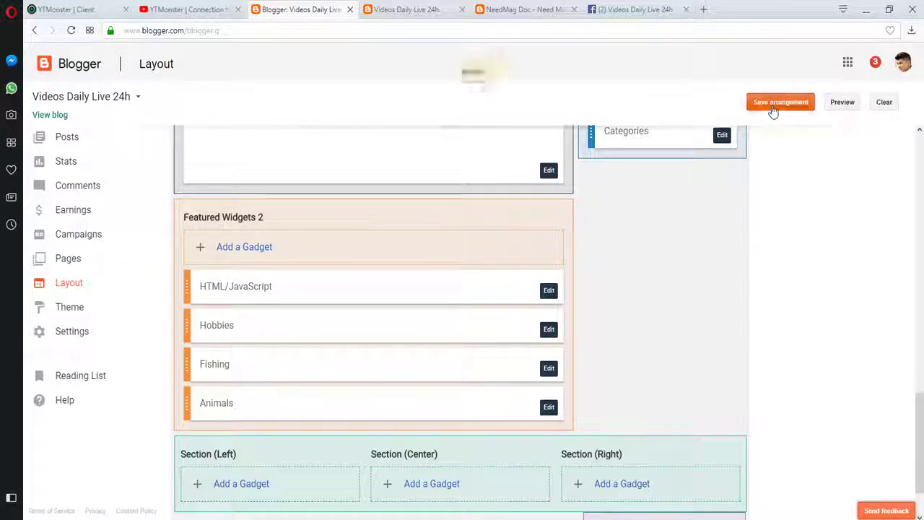
left_click(416, 10)
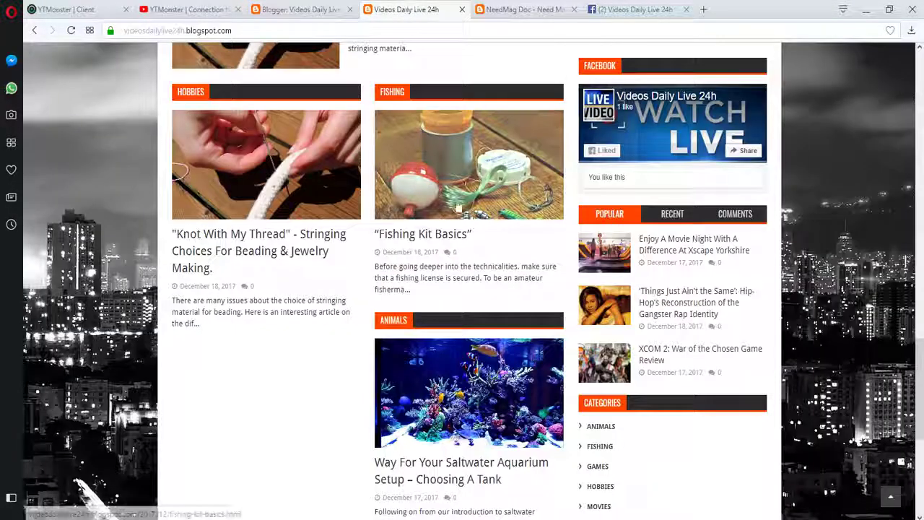
left_click(72, 33)
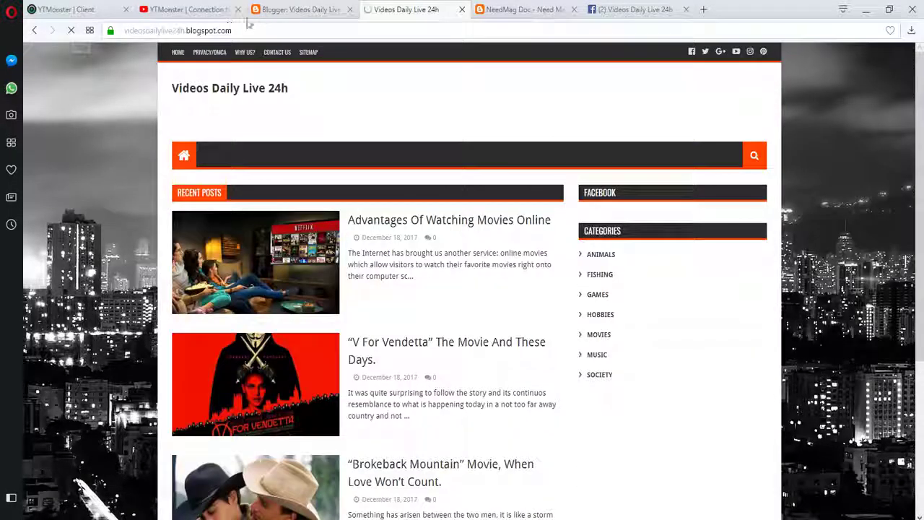
- Return to the Blogger layout, give the untitled HTML/JavaScript gadget in Featured Widgets 2 the title Society, and save it
left_click(283, 10)
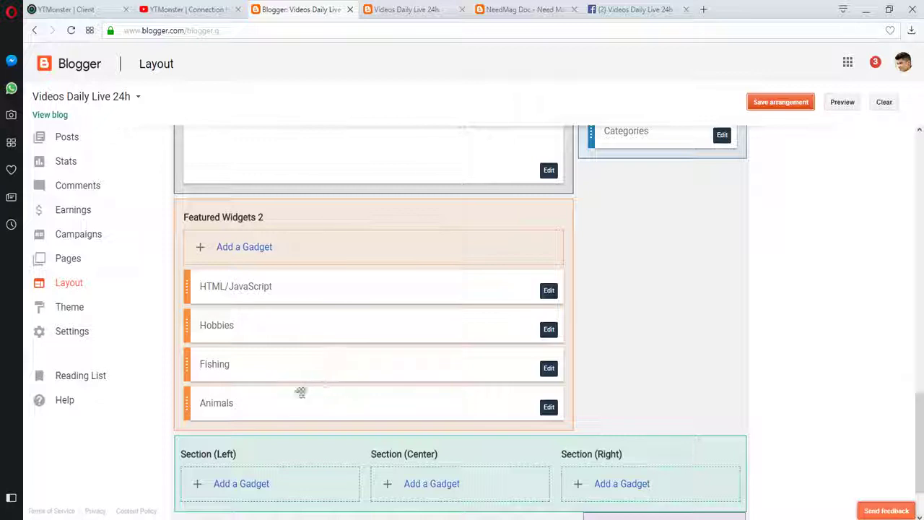
left_click(550, 292)
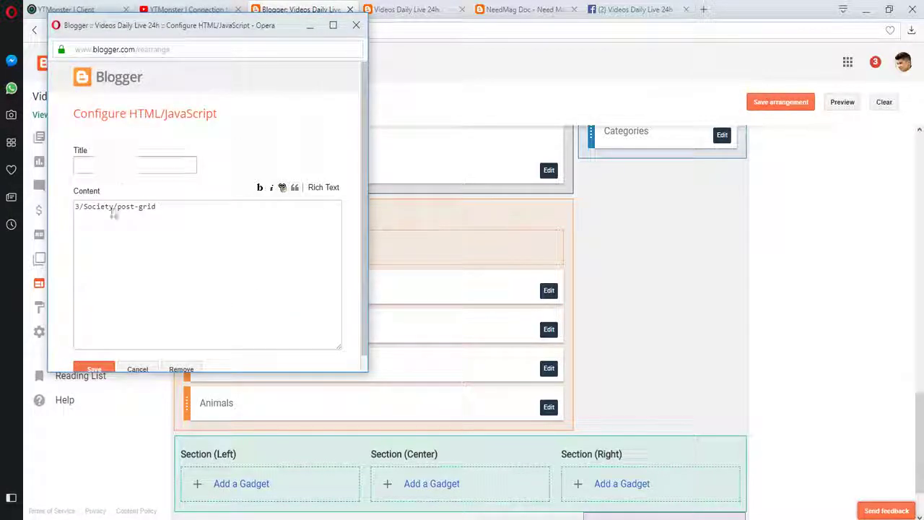
left_click_drag(113, 209, 96, 208)
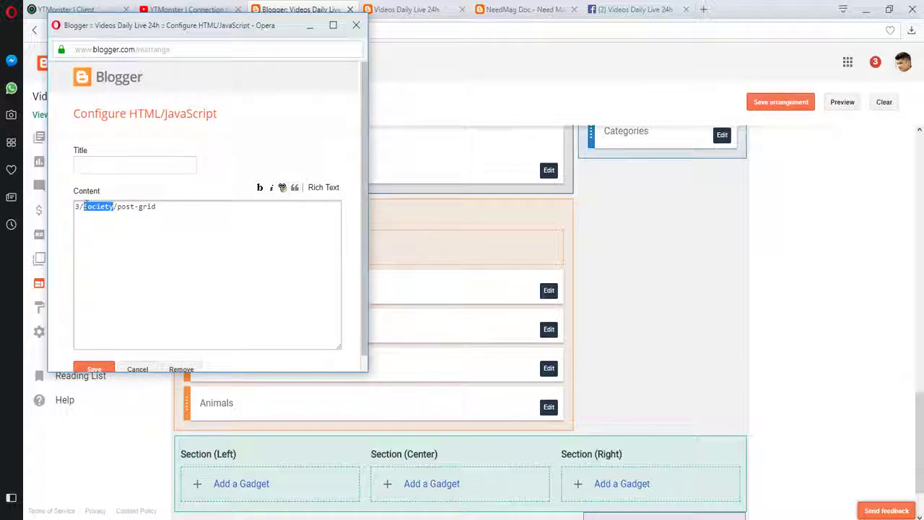
left_click(102, 172)
type("Society")
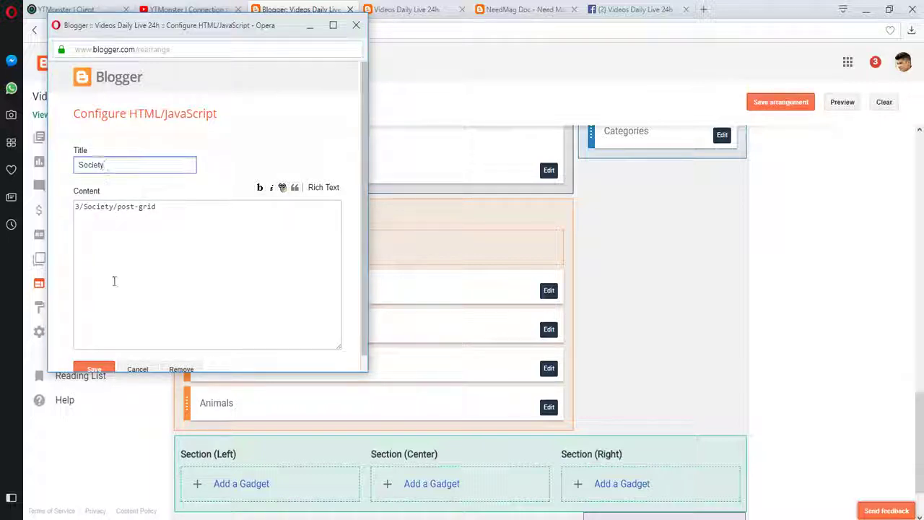
left_click(93, 370)
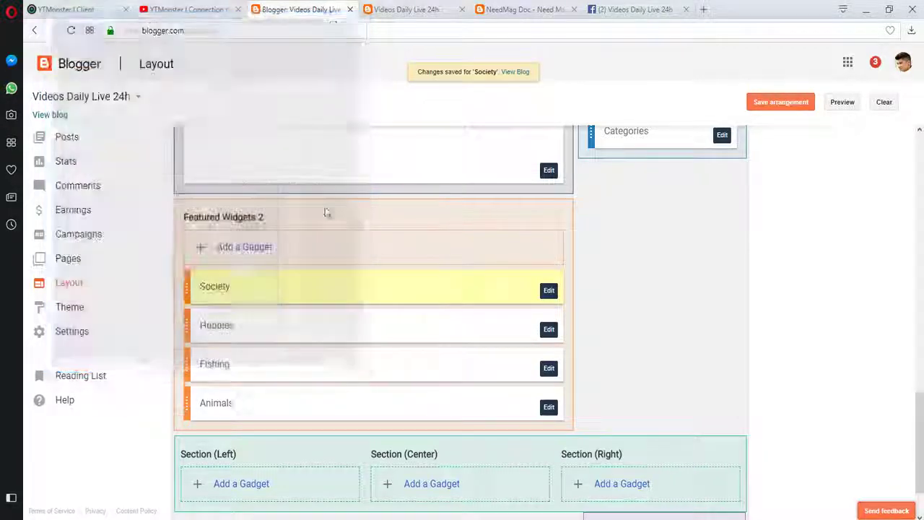
- Save the layout arrangement with the titled Society gadget and reload the live blog
left_click(779, 105)
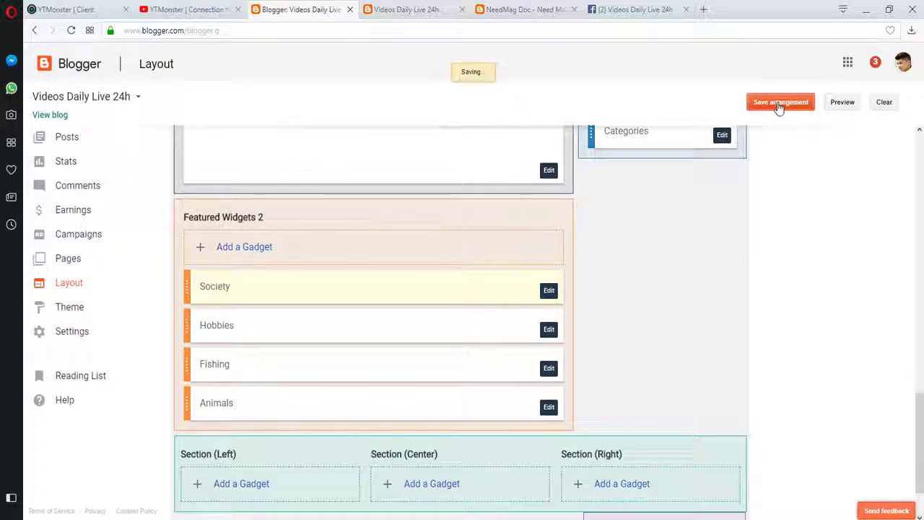
left_click(404, 7)
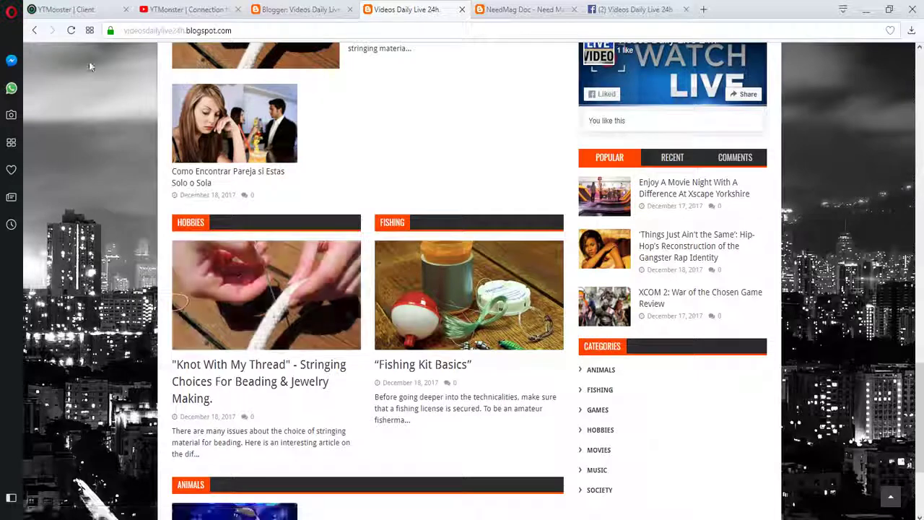
left_click(71, 32)
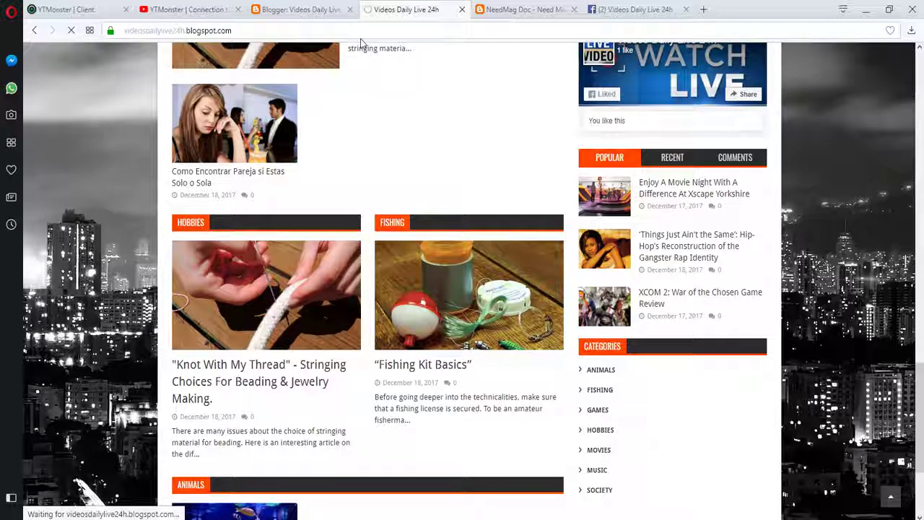
- Examine the whole live blog page, from the Society, Hobbies, Fishing and Animals sections up to the slider and recent posts
scroll(911, 104, "down", 8)
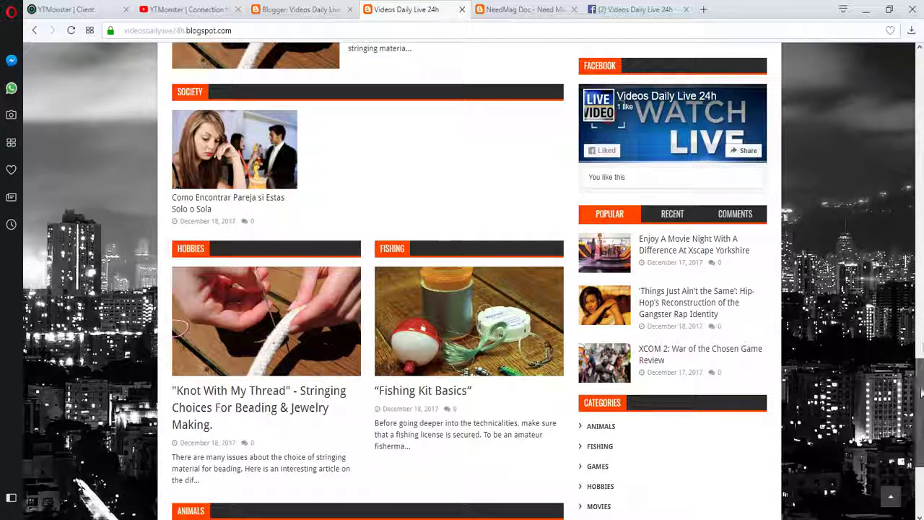
scroll(922, 342, "down", 3)
scroll(922, 342, "up", 2)
left_click_drag(921, 411, 921, 78)
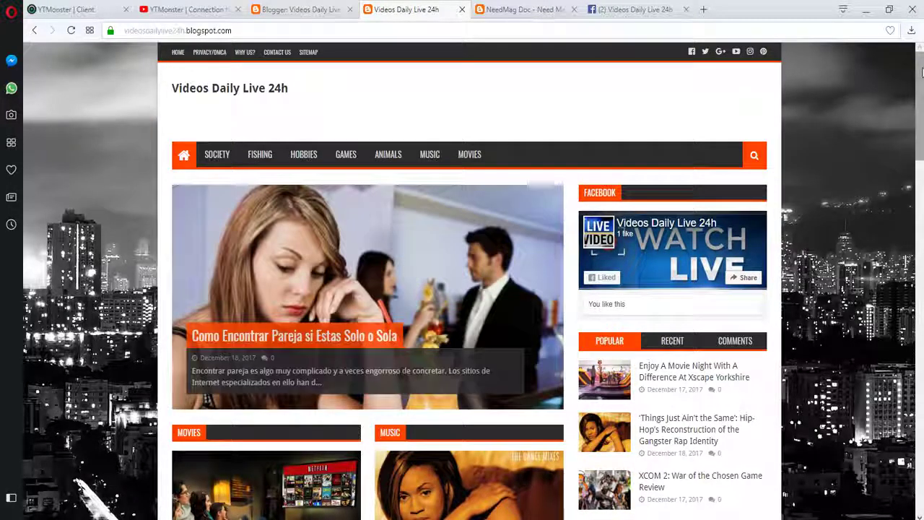
scroll(922, 72, "down", 3)
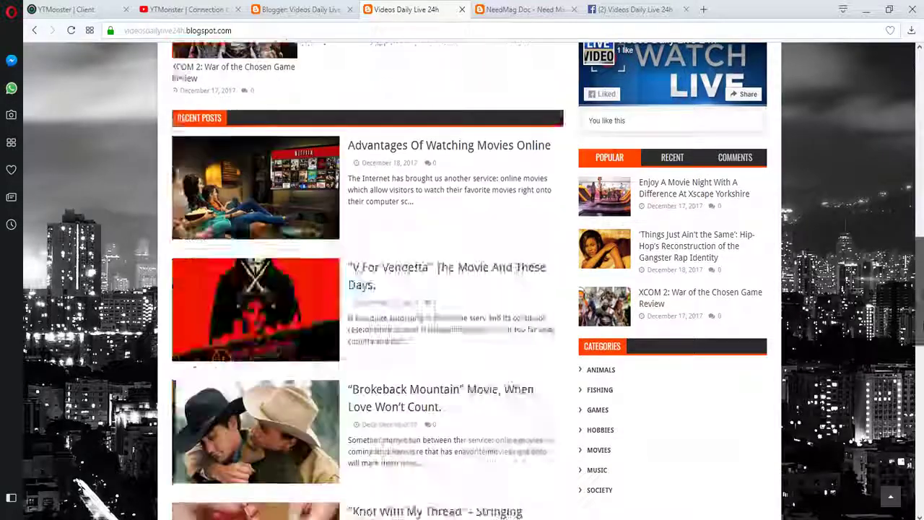
scroll(462, 289, "down", 3)
scroll(506, 422, "up", 10)
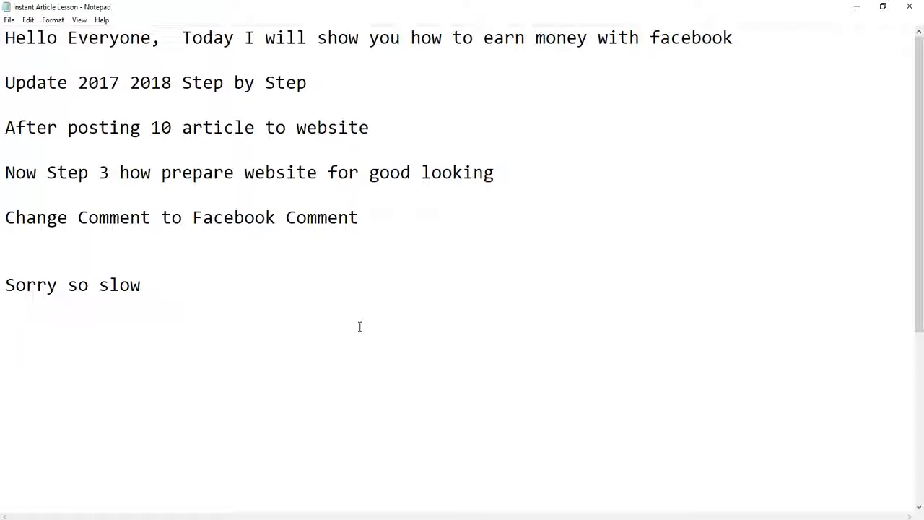
- Switch to the Notepad lesson notes, add the line "Done, Now finish this video" and begin the closing line "See yo"
type("Done, Now finish")
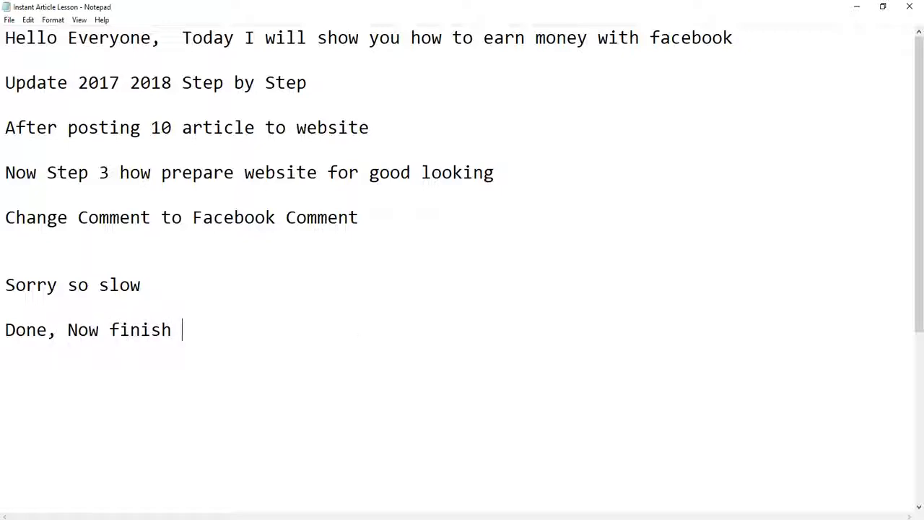
type(" this video")
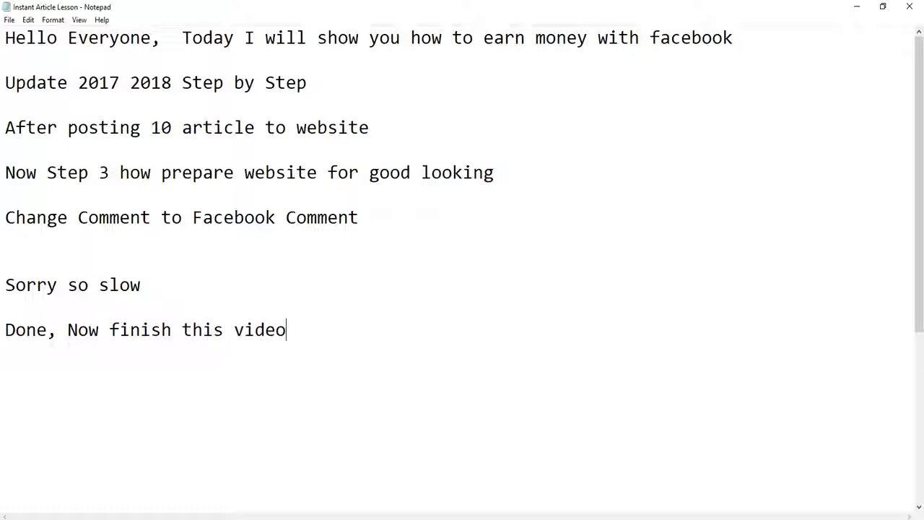
key("Return")
key("Return")
type("See yo")
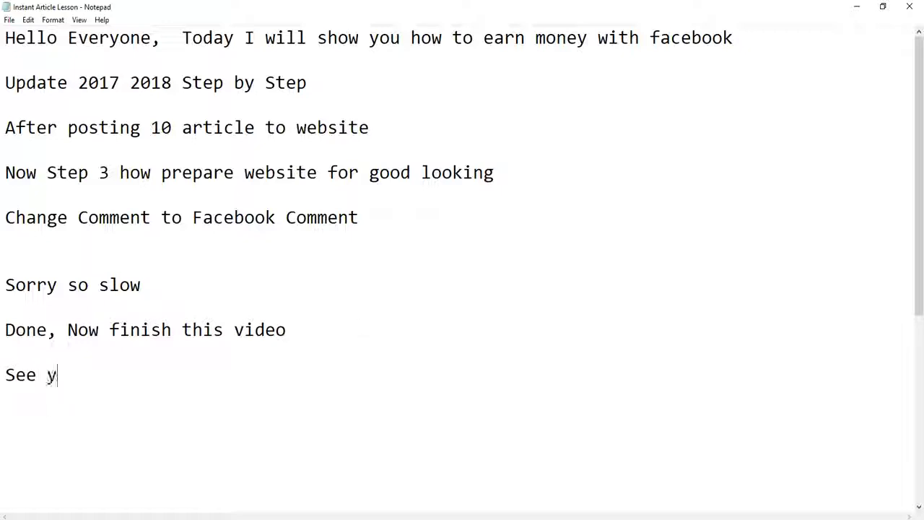